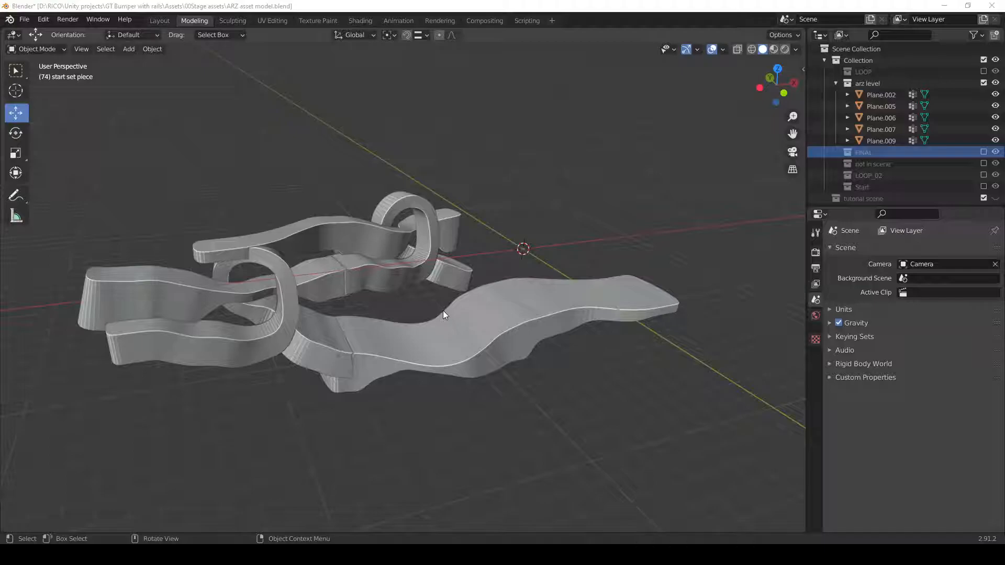
- Exclude the arz level collection from the view layer, collapse its parent Collection, and make the start set piece collection active
middle_drag(443, 315, 353, 290)
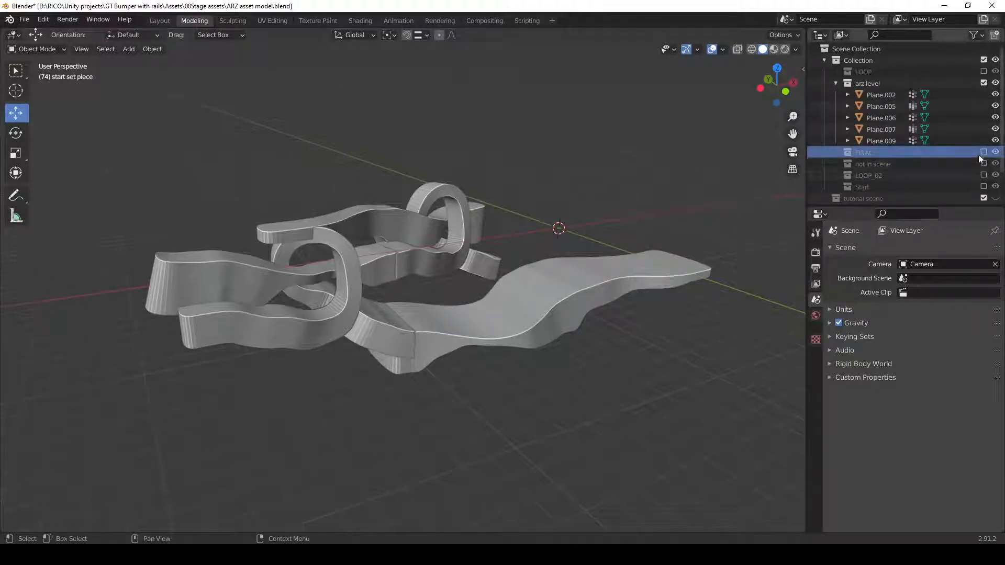
click(984, 83)
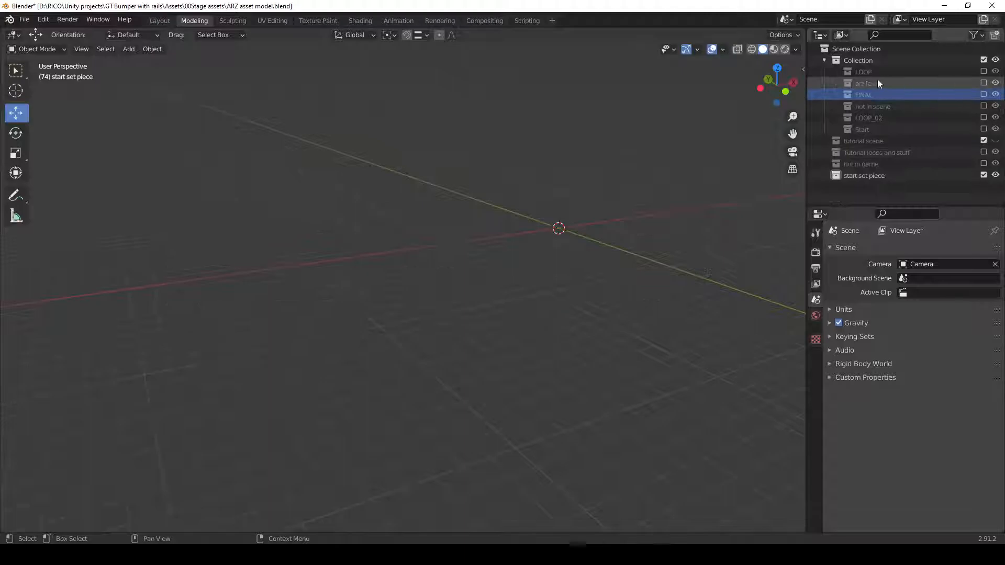
click(824, 60)
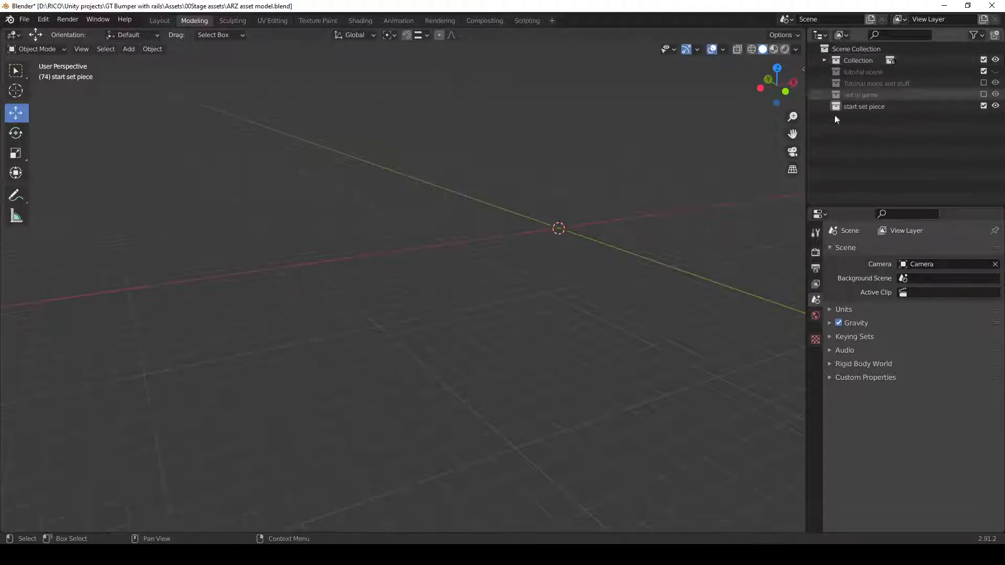
click(871, 105)
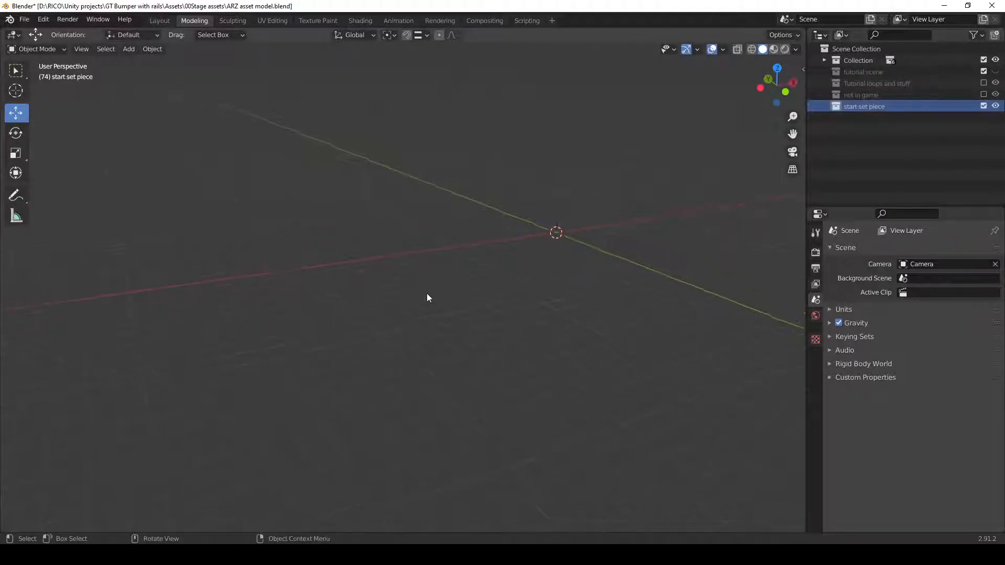
middle_drag(427, 294, 436, 286)
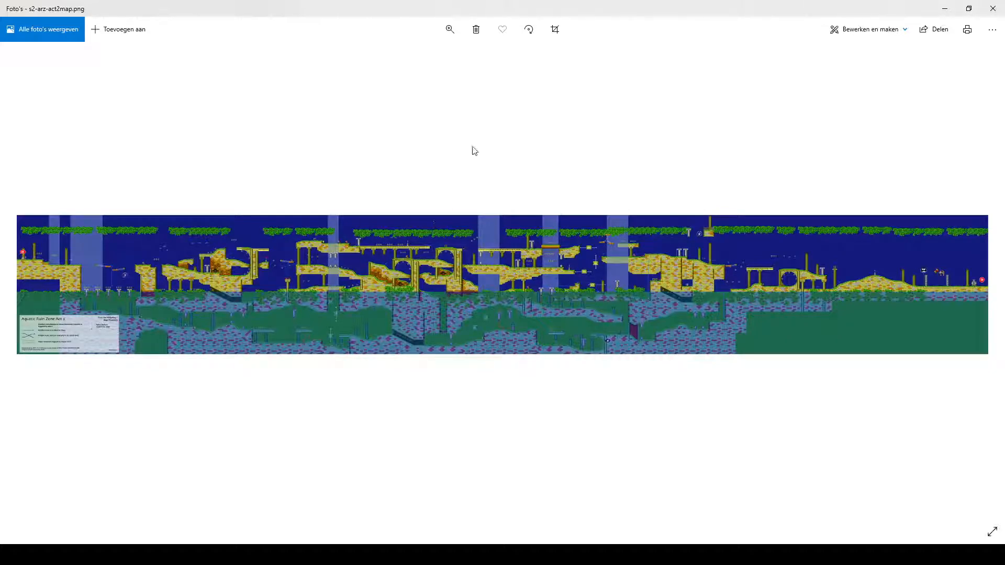
- Examine the arches and slopes in the middle of the s2-arz-act2map.png level map, then close the image viewer
click(448, 30)
drag(401, 57, 457, 56)
drag(321, 267, 877, 347)
drag(518, 259, 563, 227)
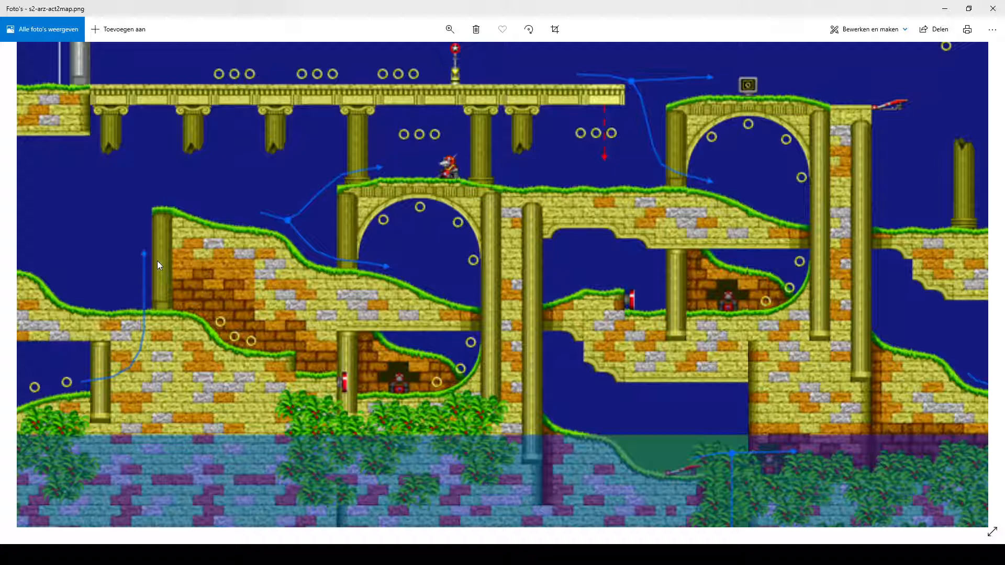
scroll(516, 334, left, 2)
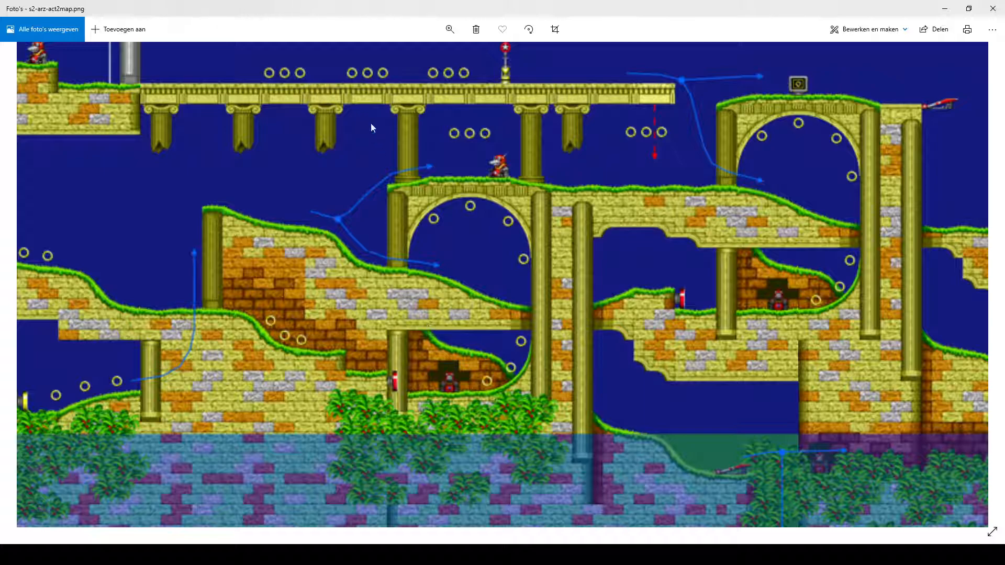
click(450, 29)
drag(459, 62, 441, 57)
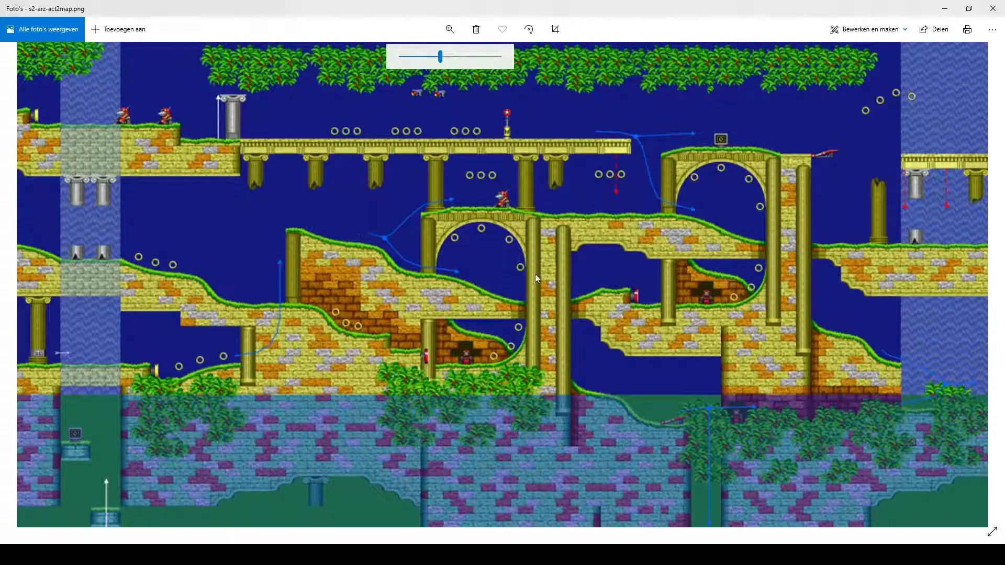
click(994, 9)
- Switch to the front view and bring in the Act 2 level map as a reference image near the world origin
middle_drag(499, 233, 494, 237)
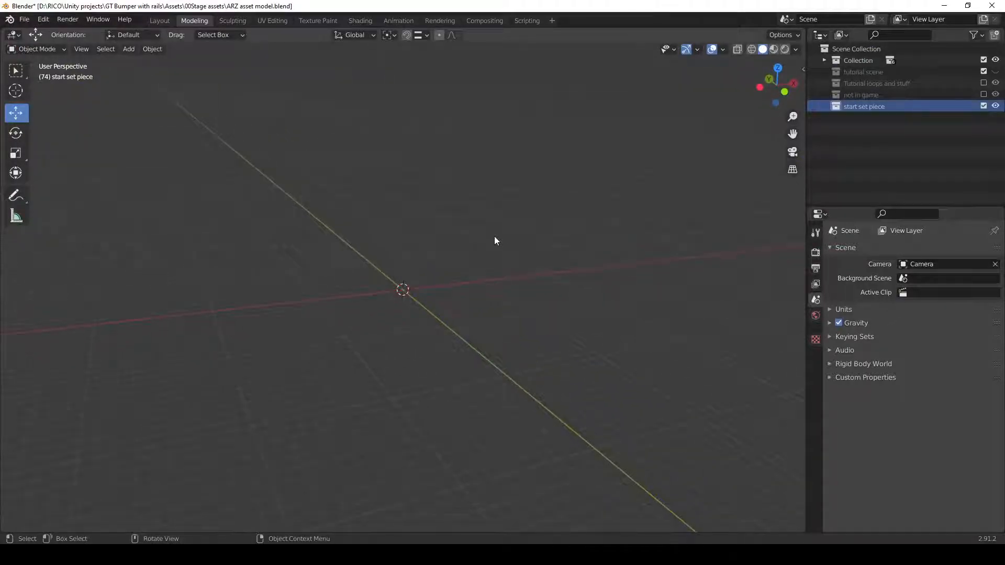
key(grave)
click(435, 196)
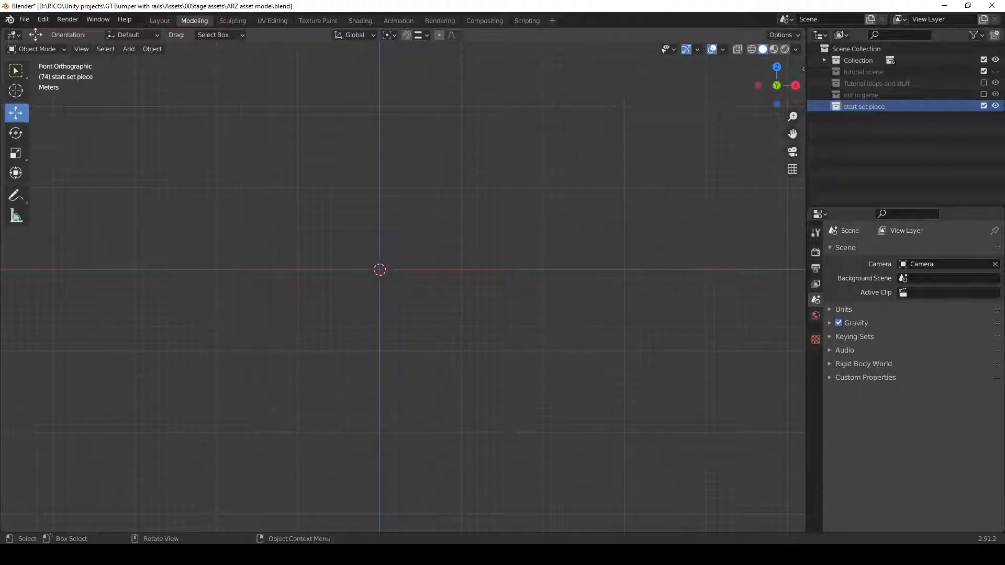
drag(0, 209, 385, 262)
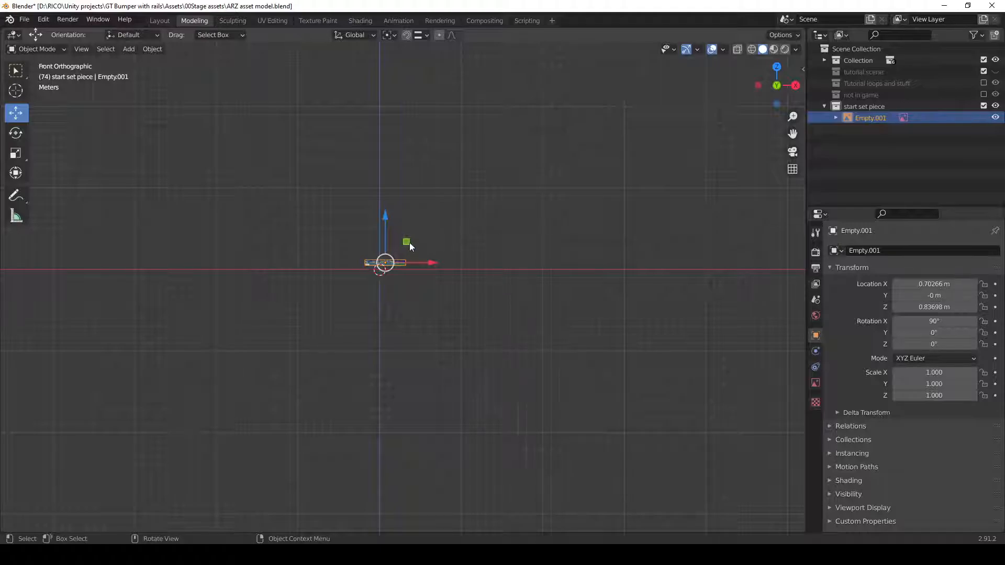
- Scale the level map reference image uniformly by 100
key(s)
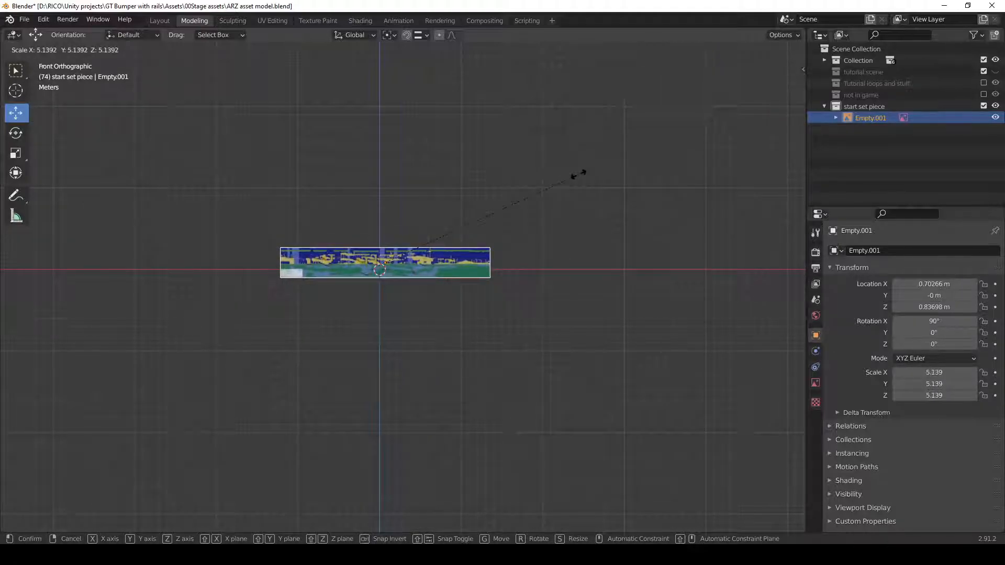
text(10)
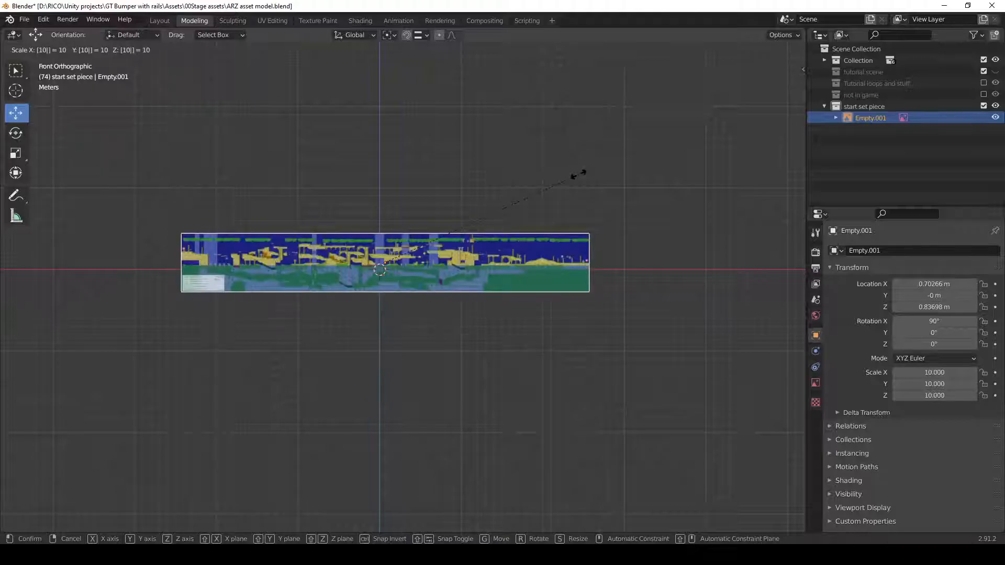
text(0)
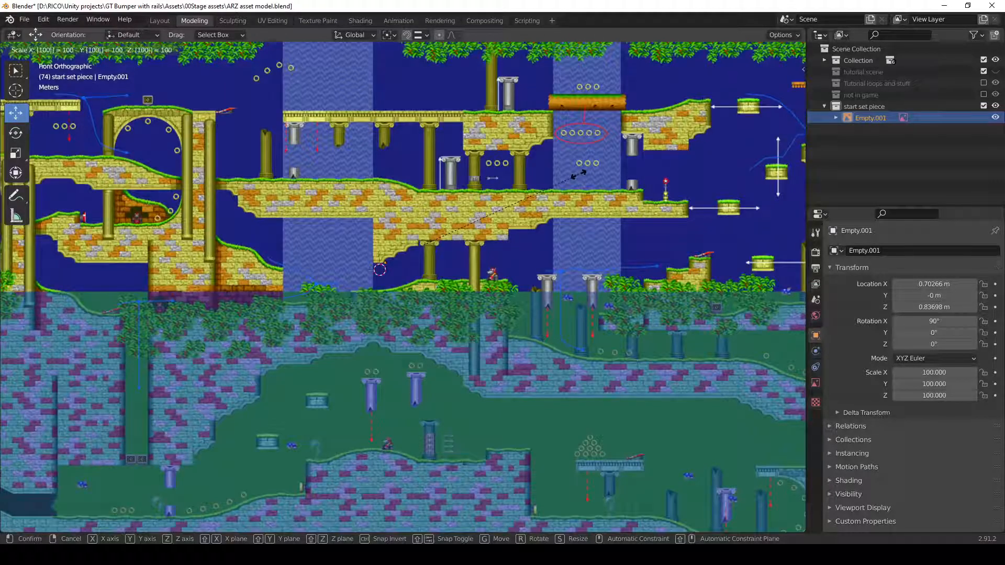
key(Return)
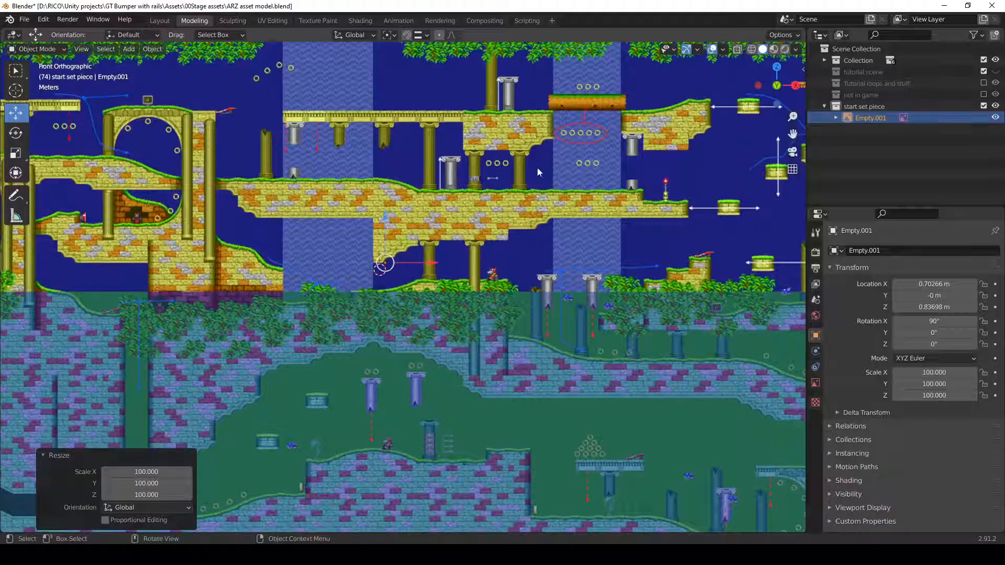
- Move the map reference about 50.4 m along X and -2.7 m along Z so its arch section lies at the world origin
scroll(544, 163, down, 5)
shift+middle_drag(436, 248, 487, 248)
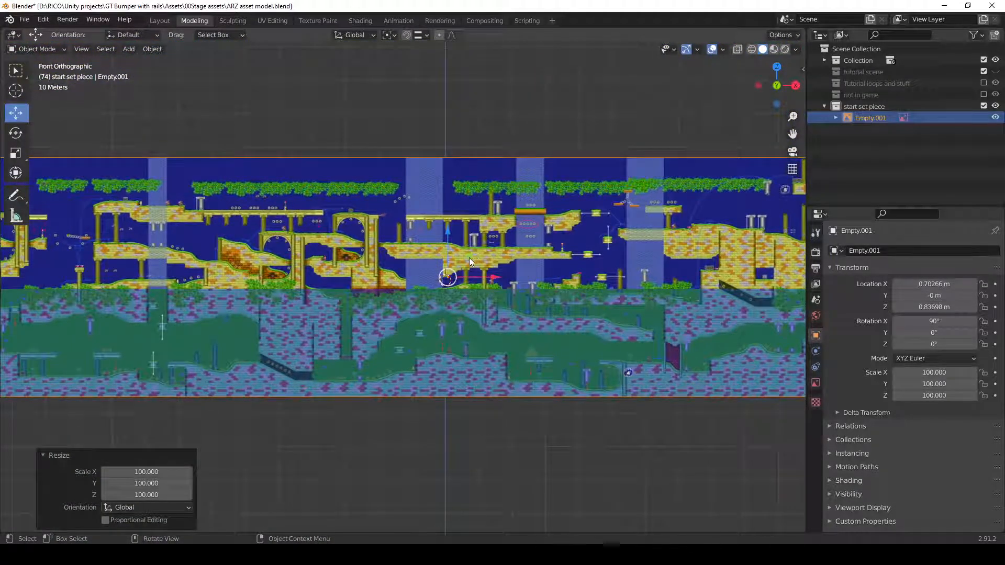
key(g)
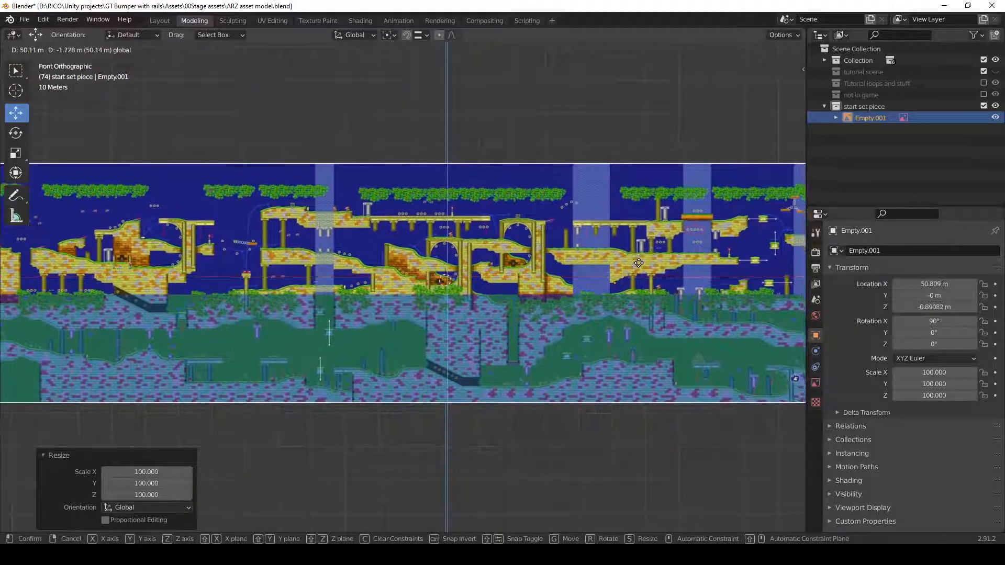
click(639, 266)
scroll(579, 313, up, 2)
scroll(579, 313, up, 3)
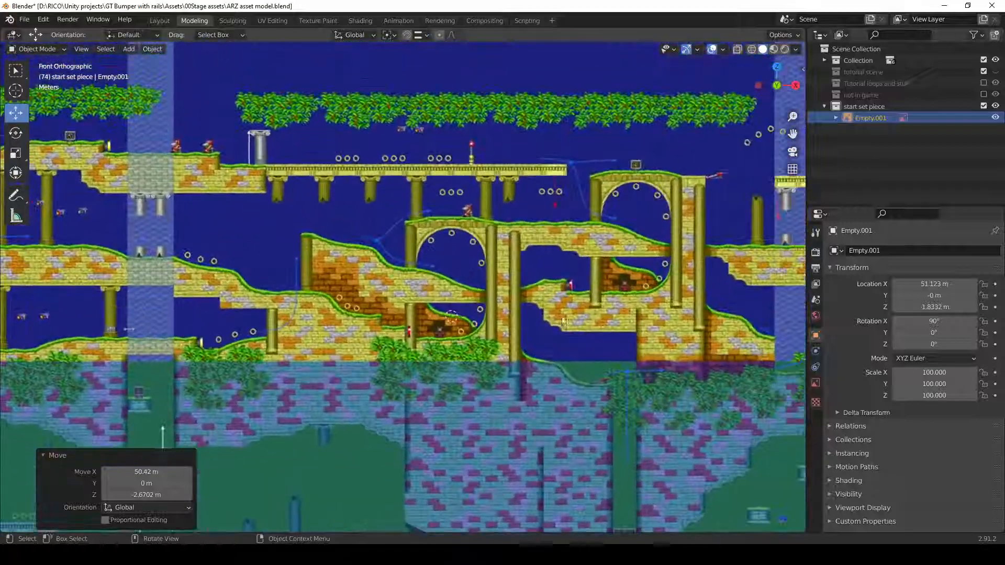
key(shift+a)
mouse_move(447, 285)
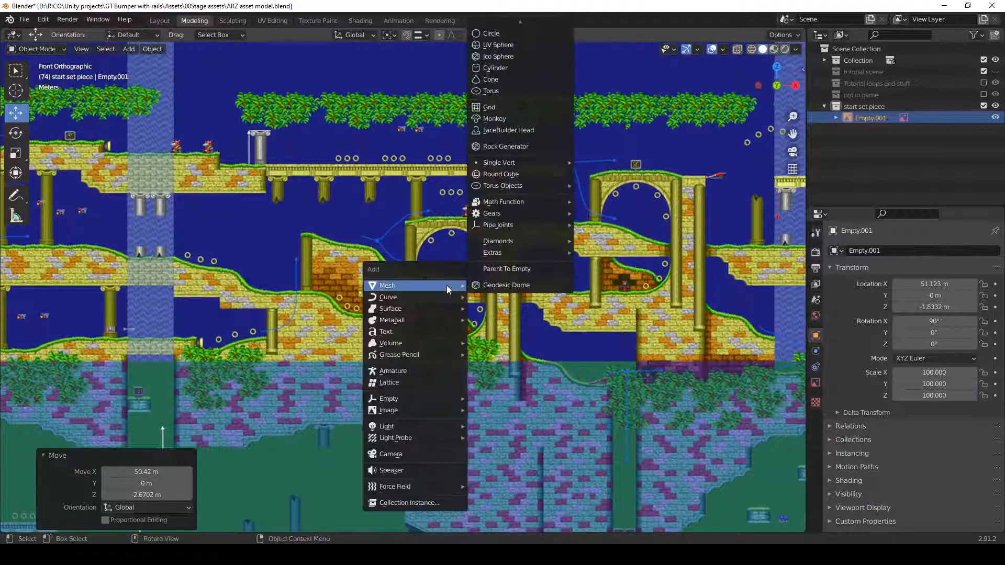
mouse_move(516, 23)
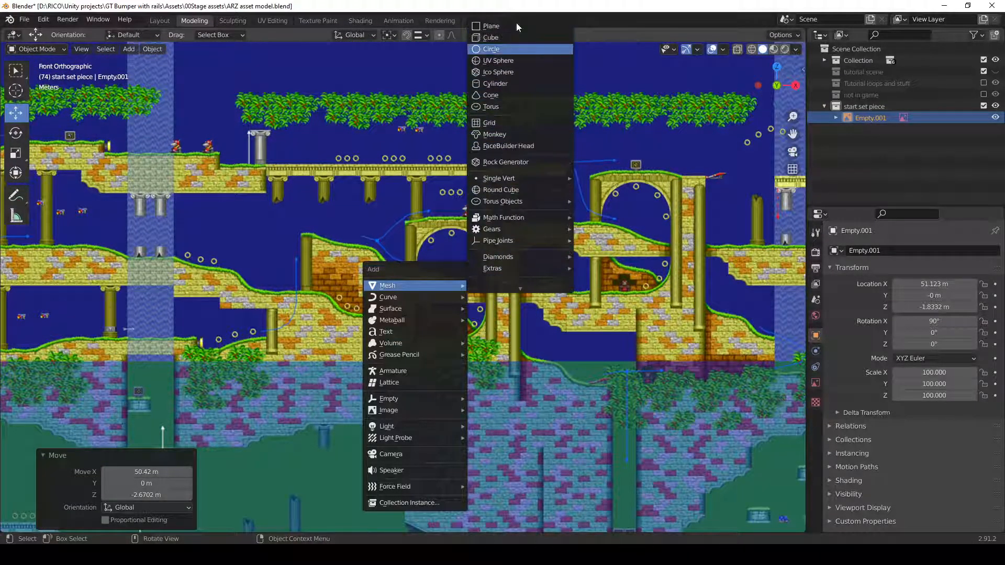
click(508, 39)
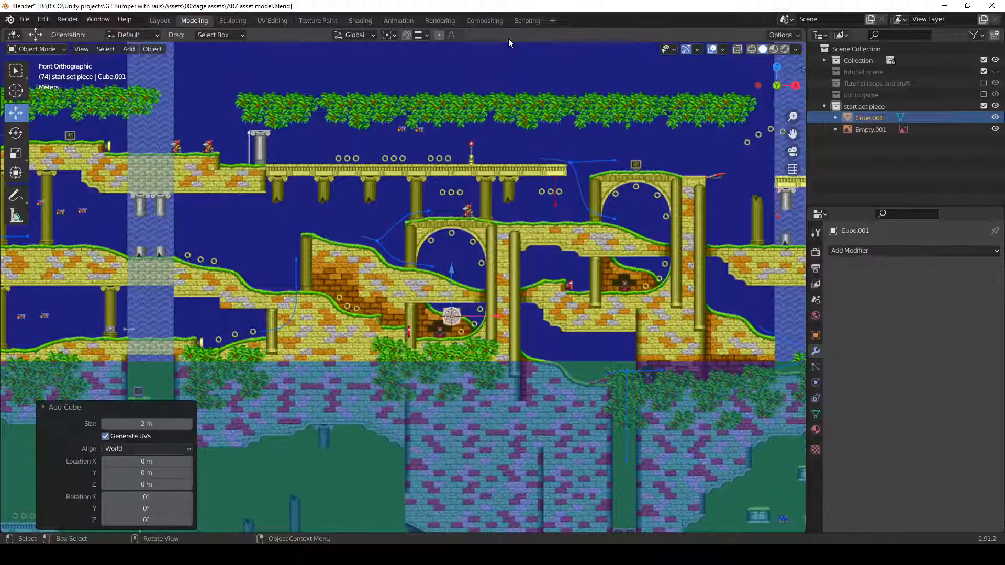
key(x)
click(451, 308)
- Inspect the enlarged map reference and its overall extent in perspective around the arches
middle_drag(453, 310, 433, 292)
scroll(462, 316, up, 1)
scroll(479, 321, down, 1)
scroll(425, 370, down, 7)
scroll(425, 370, down, 1)
scroll(455, 362, down, 1)
scroll(441, 330, up, 6)
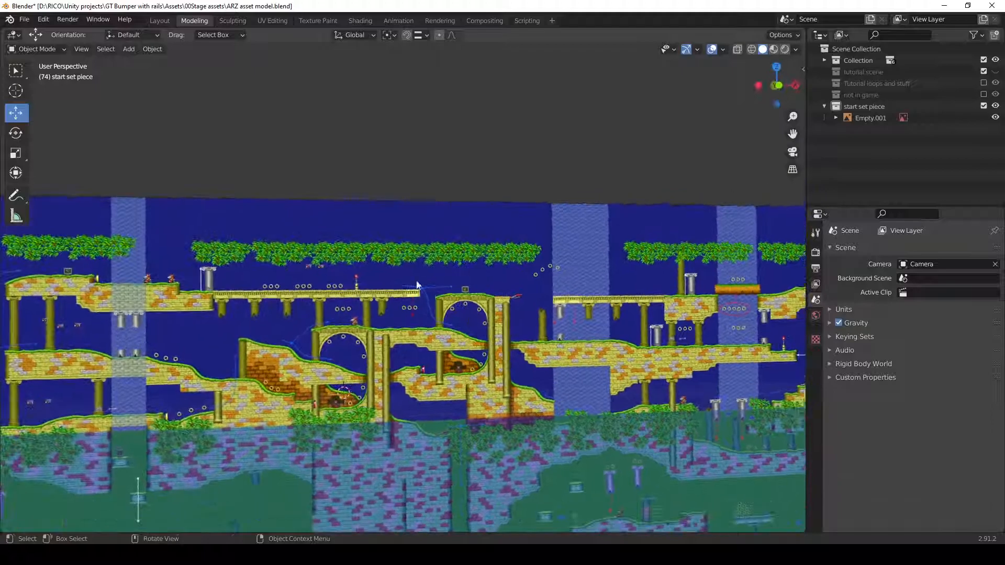
scroll(433, 292, down, 2)
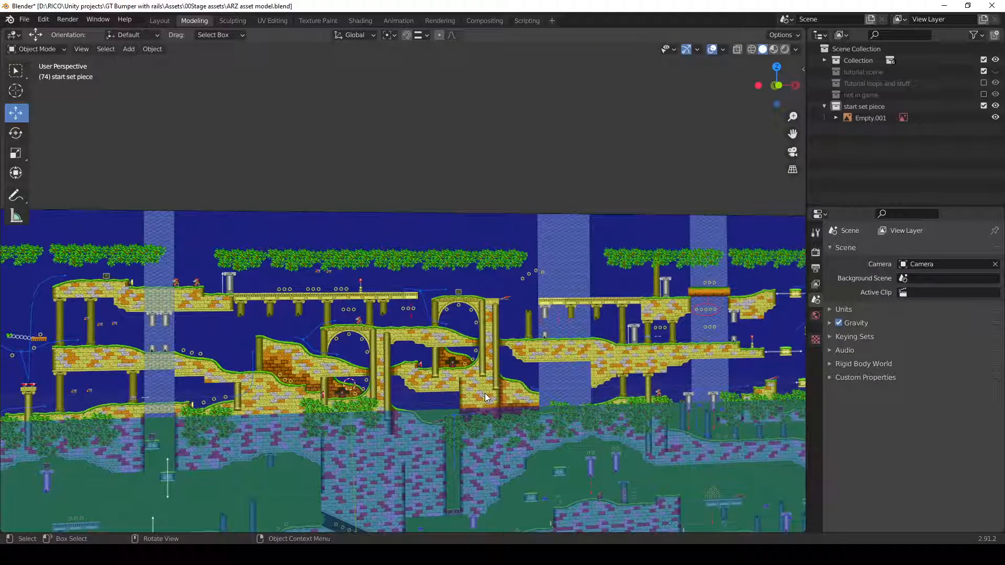
- Return to the front view and place the 3D cursor on the flat grassy ledge just left of the tall pillar
key(grave)
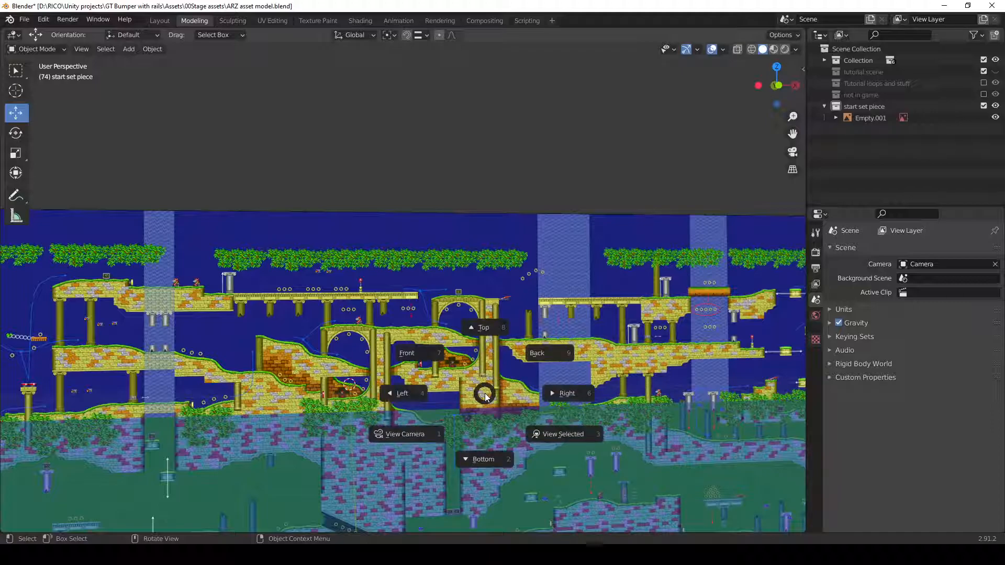
click(401, 356)
scroll(401, 350, up, 6)
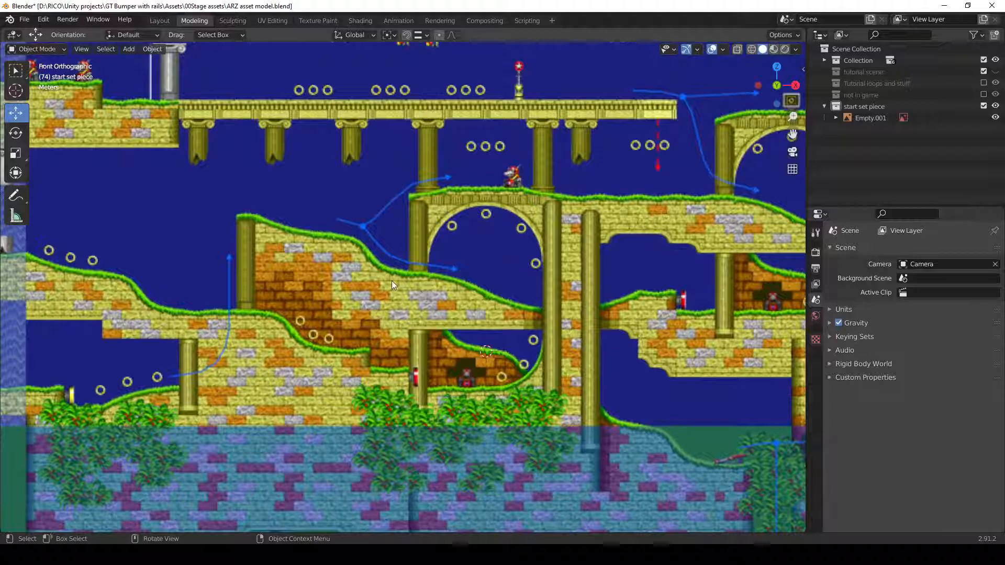
shift+right_click(264, 313)
shift+right_drag(264, 312, 195, 308)
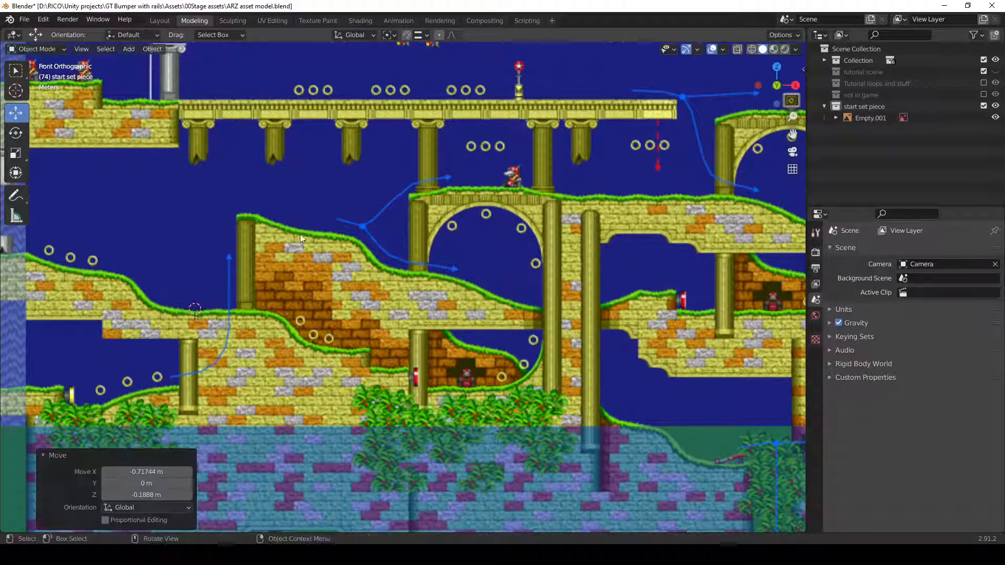
- Add a Path curve at the 3D cursor on the grassy ledge
key(shift+a)
mouse_move(300, 234)
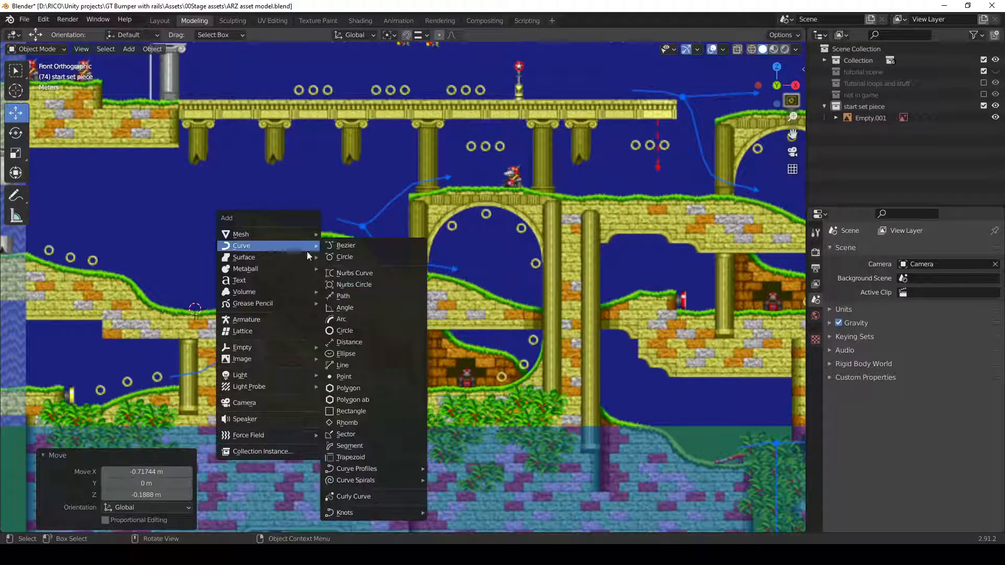
click(344, 296)
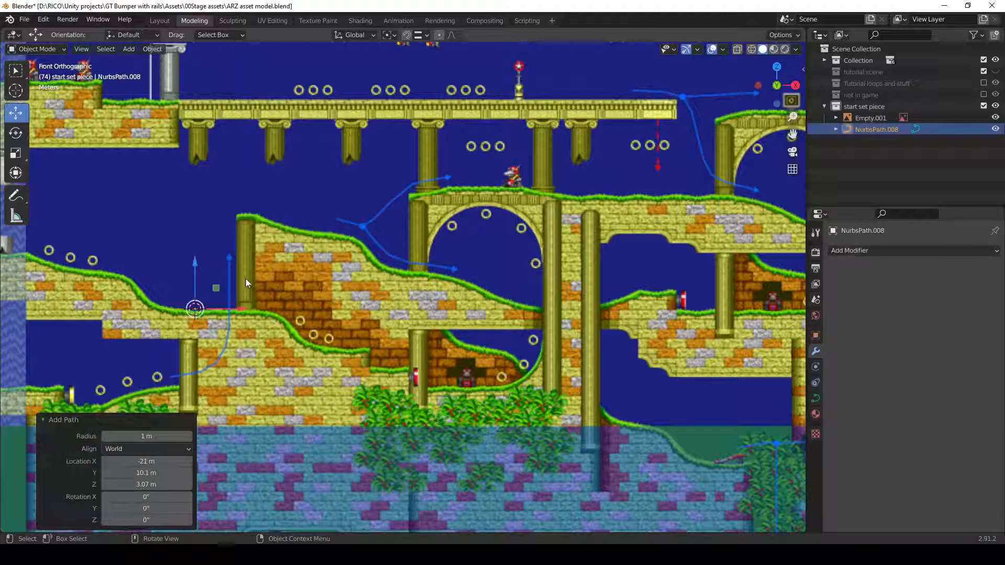
- Edit the path, select its left end point, and snap the 3D cursor to it
key(Tab)
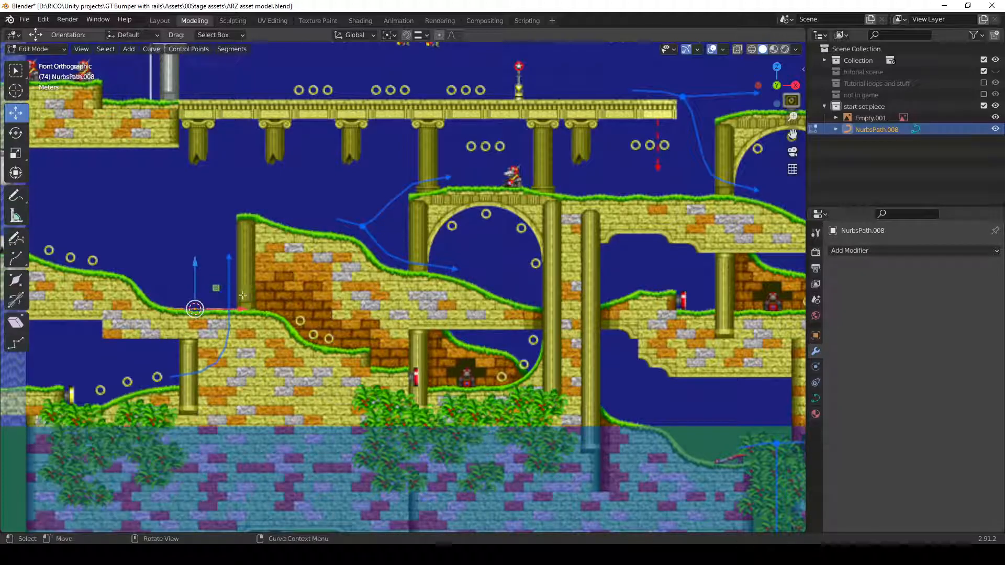
click(224, 313)
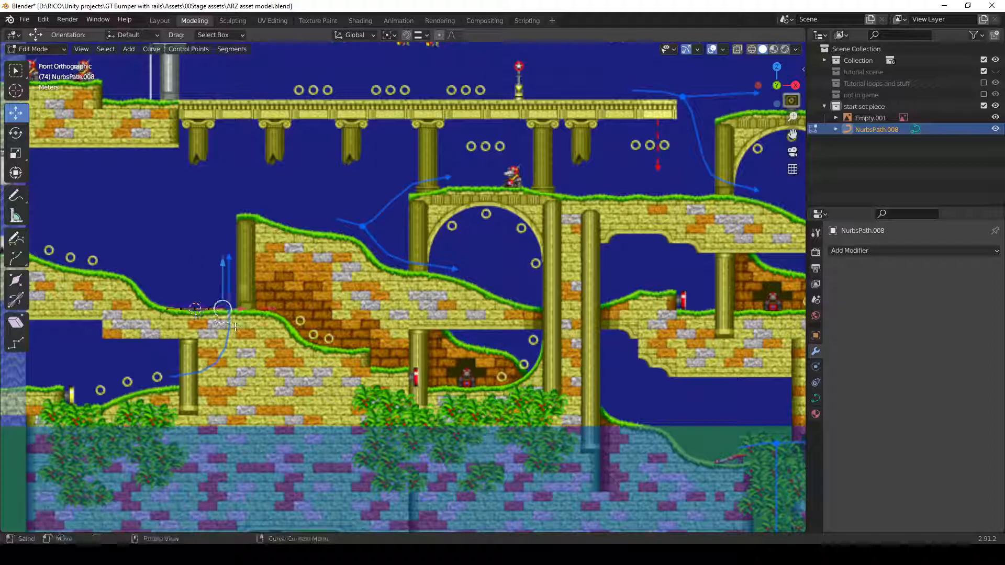
click(167, 308)
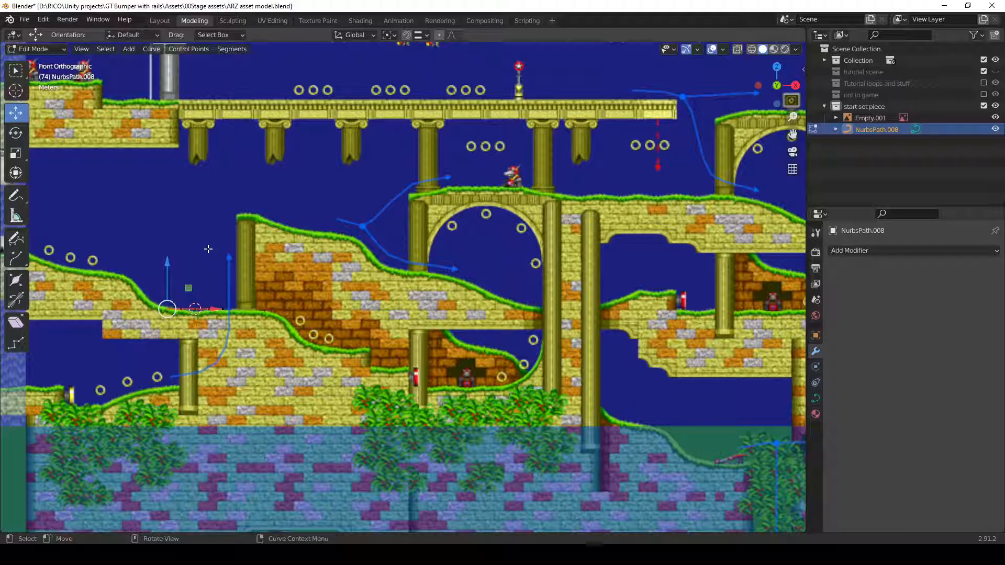
key(shift+s)
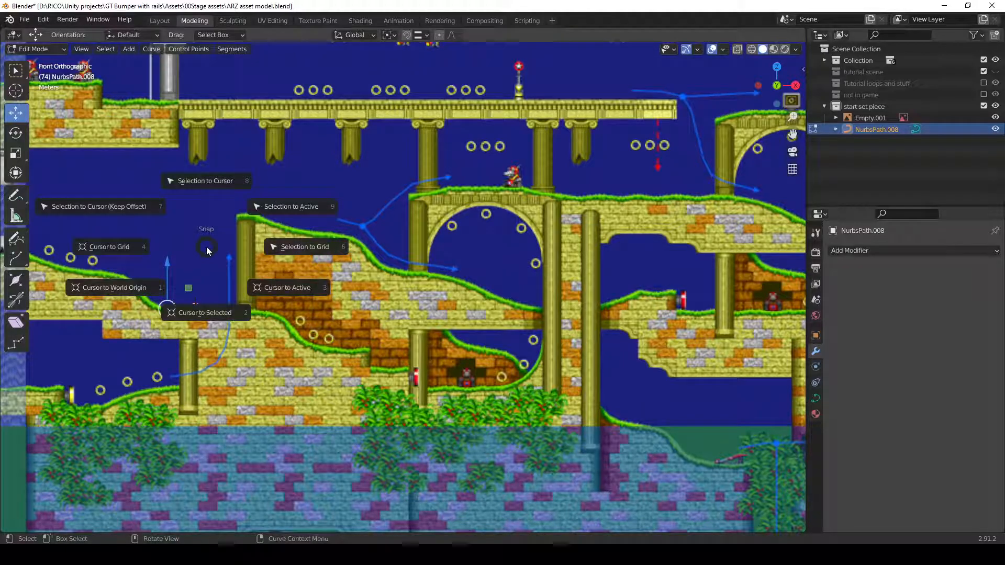
click(205, 314)
key(ctrl)
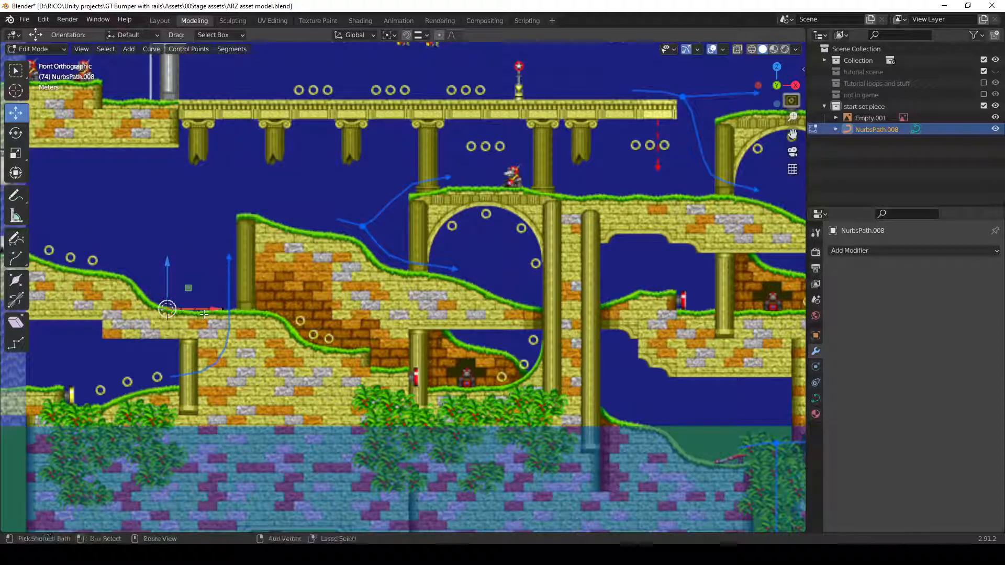
- Set the path's origin to the 3D cursor at its left end point
key(Tab)
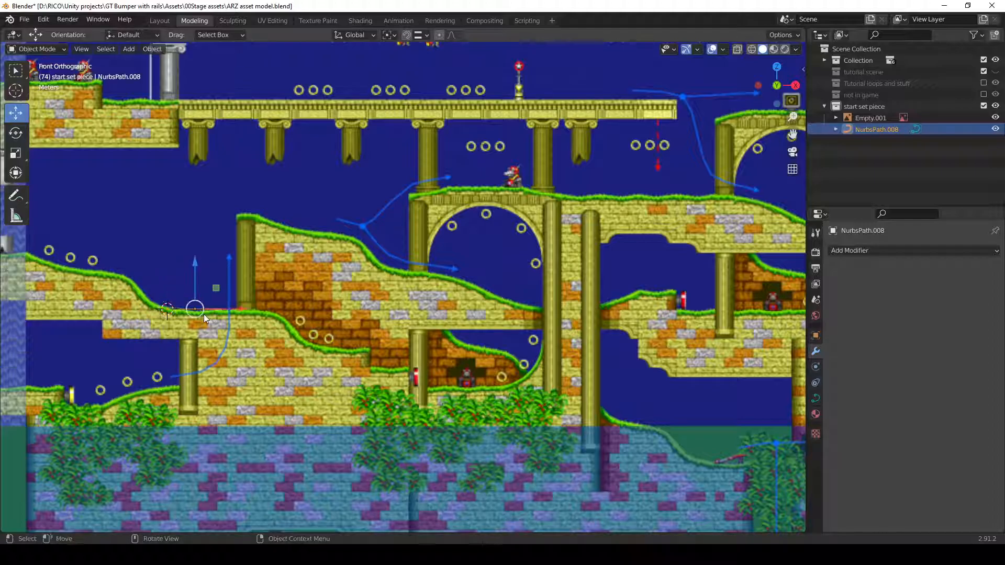
click(153, 49)
mouse_move(175, 77)
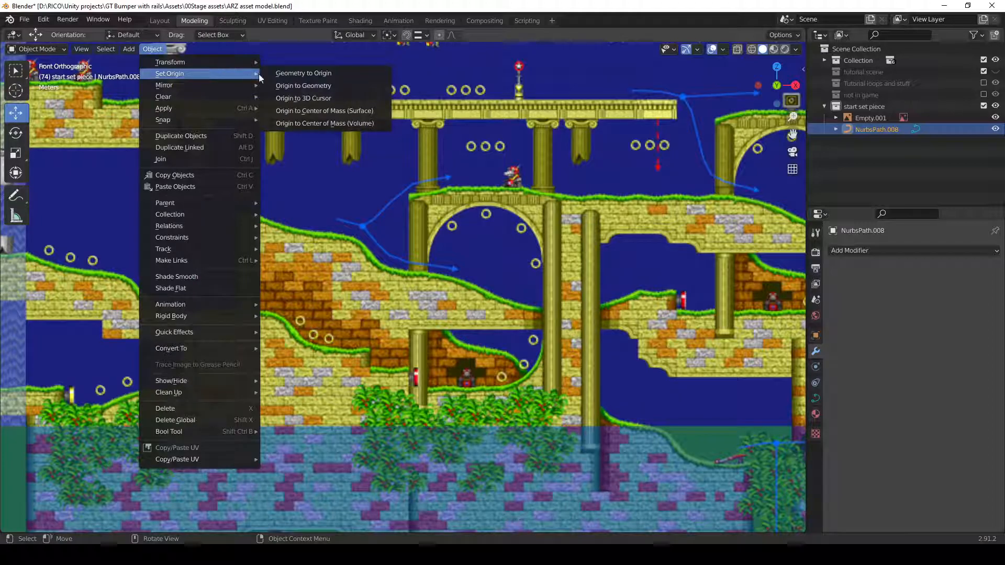
click(301, 96)
click(196, 313)
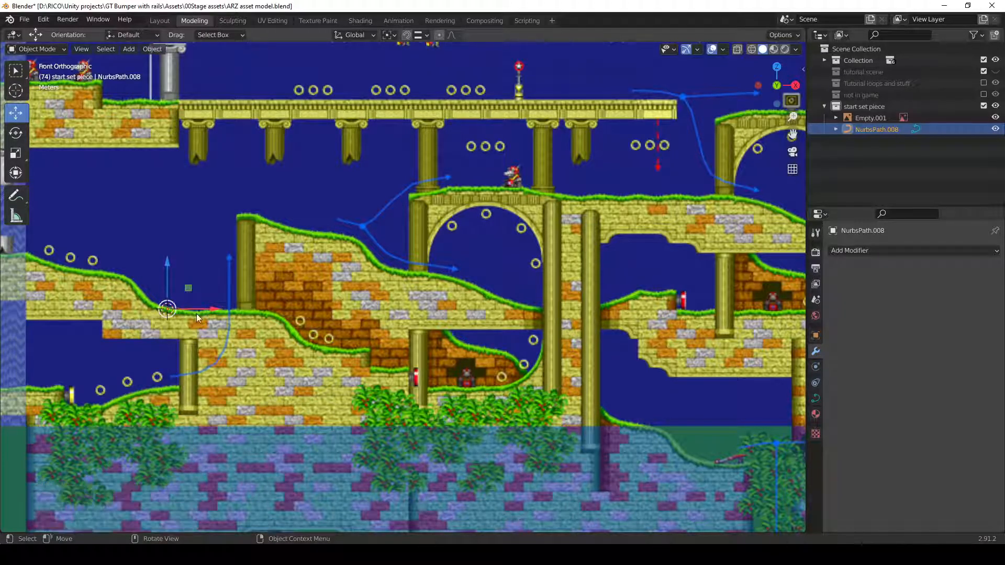
- Extend the path from its right end point down the brick slope and along the ground beneath the central arch to the pillar
key(Tab)
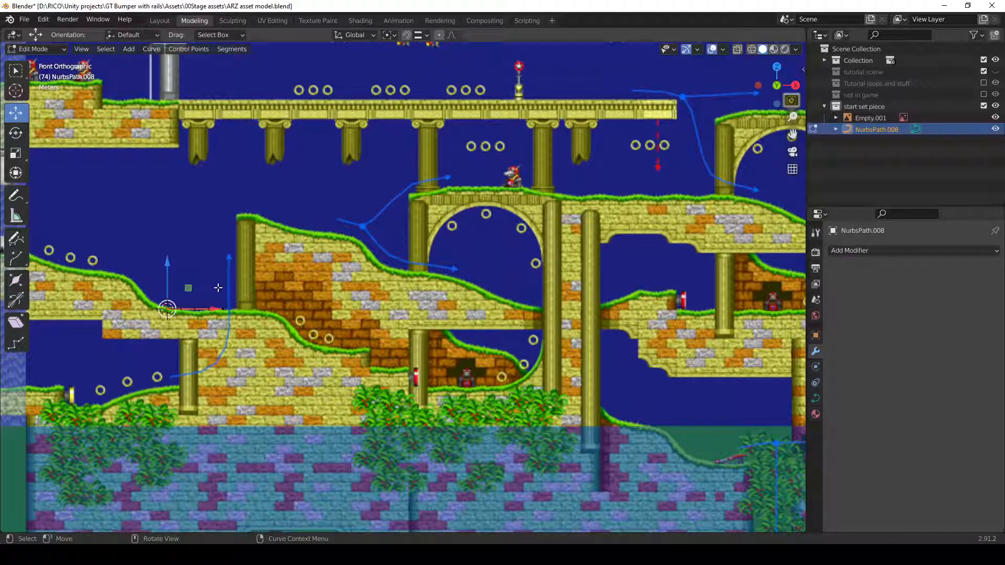
click(223, 309)
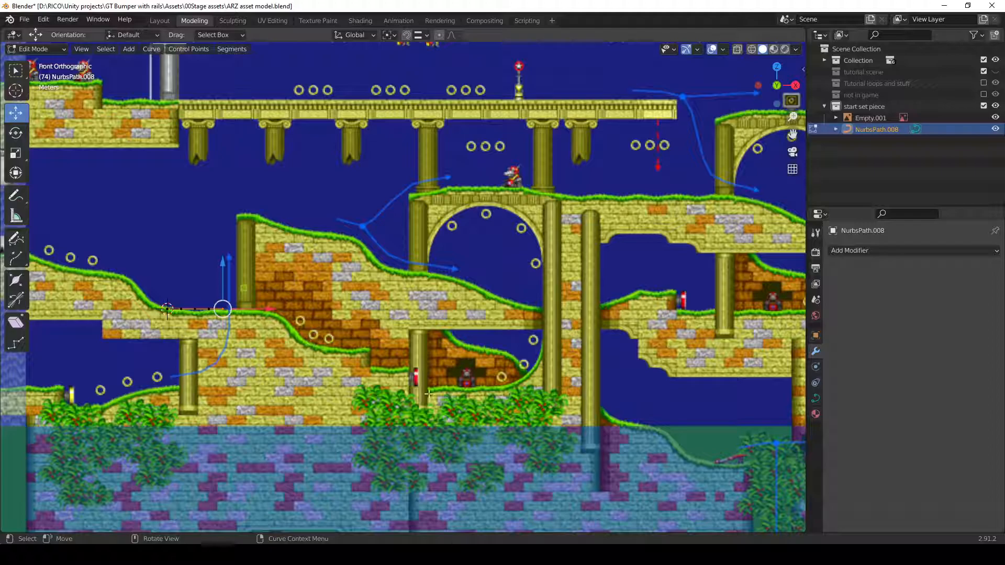
ctrl+middle_drag(445, 304, 447, 311)
shift+middle_drag(454, 349, 403, 327)
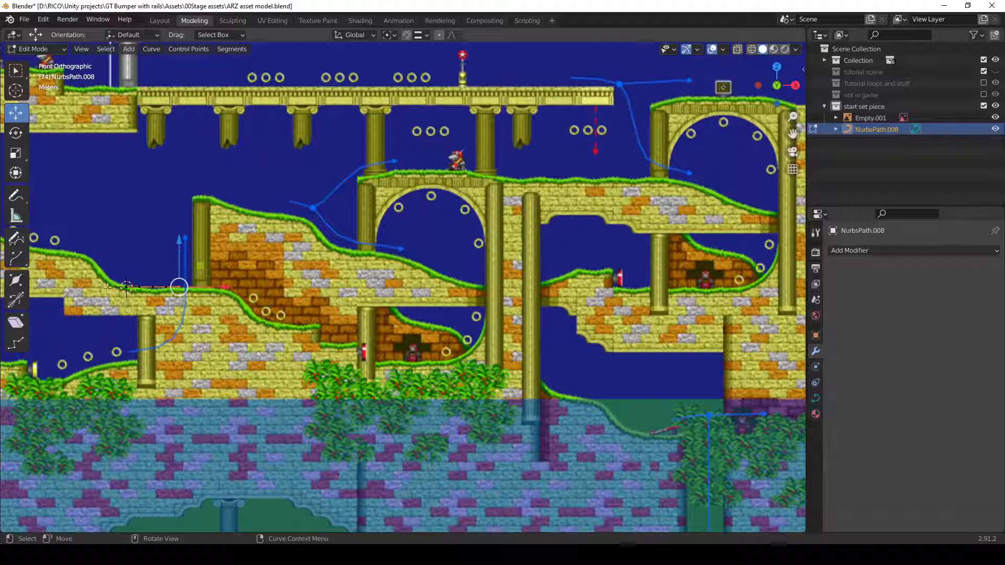
ctrl+right_click(253, 309)
ctrl+right_click(287, 321)
ctrl+right_click(312, 336)
ctrl+right_click(386, 360)
ctrl+right_click(411, 362)
ctrl+right_click(453, 358)
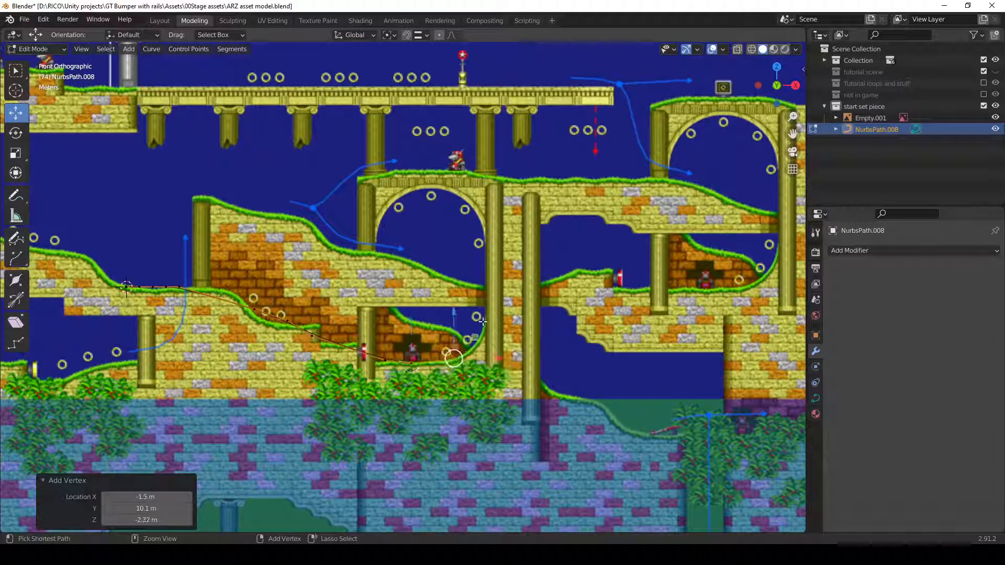
ctrl+right_click(487, 356)
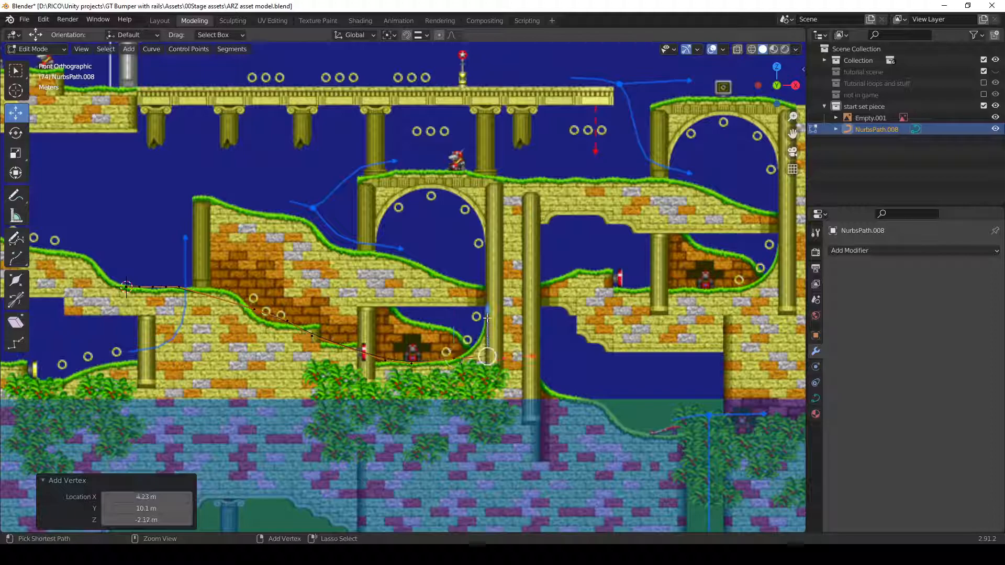
- Continue the path up the arch's right side, across its top and down its left side to the lower ledge
ctrl+right_click(485, 304)
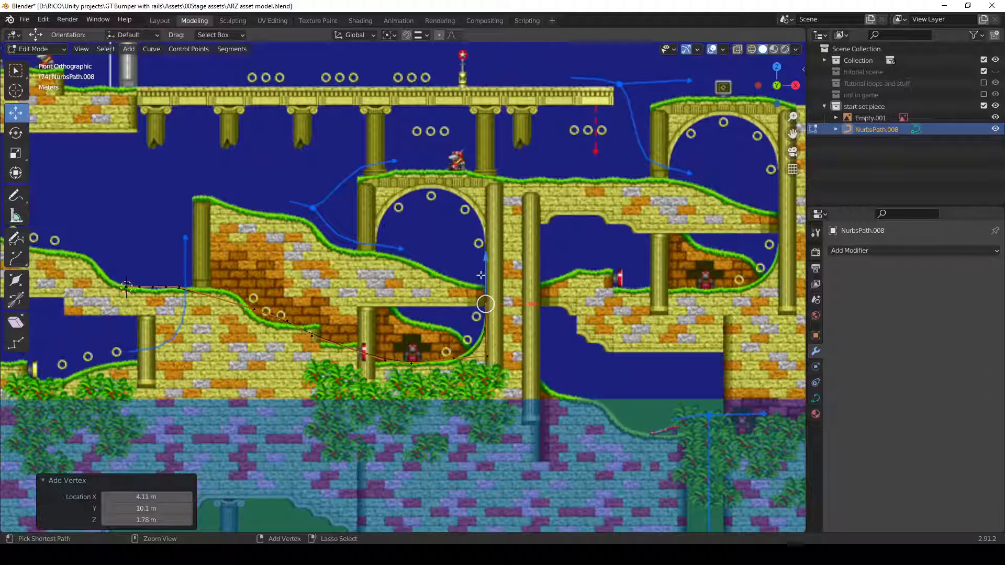
ctrl+right_click(483, 242)
ctrl+right_click(485, 187)
ctrl+right_click(427, 188)
ctrl+right_click(372, 187)
ctrl+right_click(376, 238)
ctrl+right_click(374, 265)
ctrl+right_click(382, 299)
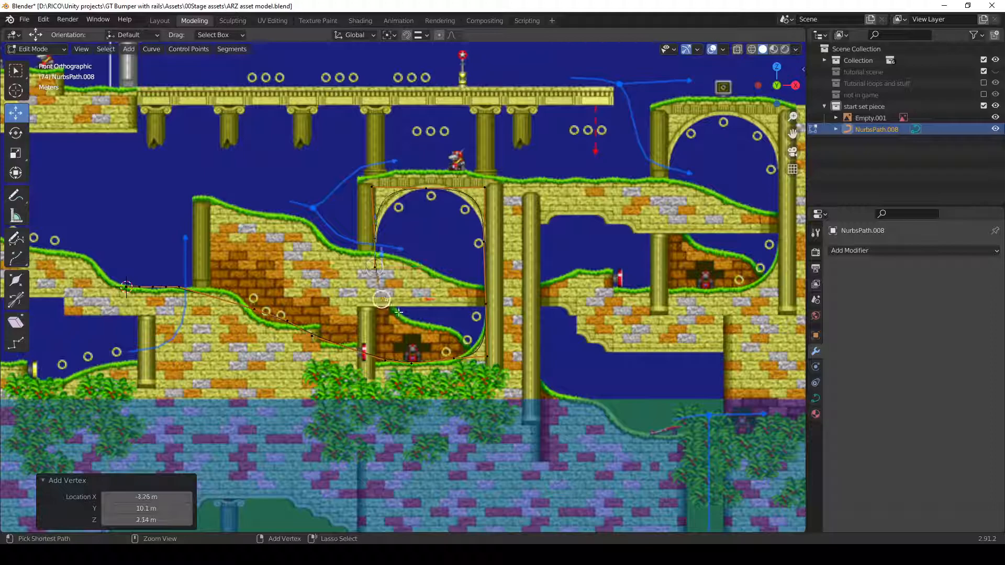
- Extend the path from the loop's lower left past both pillars and across the blue gap to the far brick wall
ctrl+right_click(411, 317)
ctrl+right_click(457, 333)
ctrl+right_click(521, 342)
ctrl+right_click(552, 350)
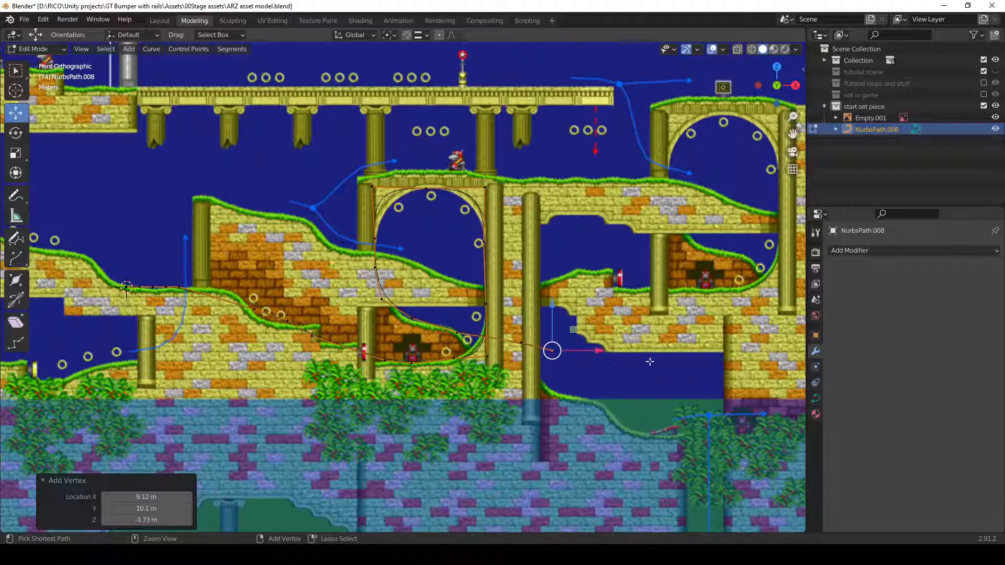
ctrl+right_click(607, 358)
ctrl+right_click(703, 358)
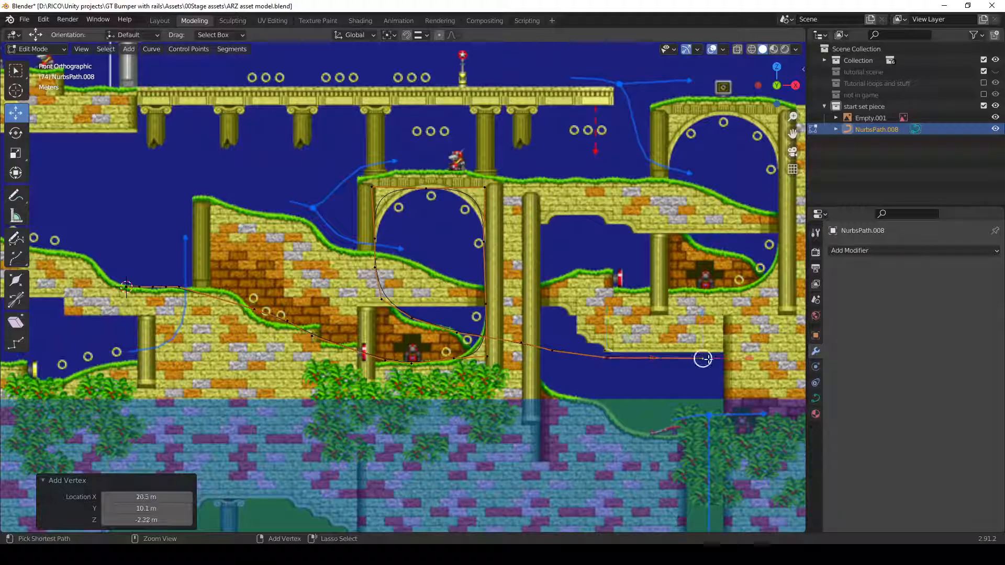
ctrl+right_click(747, 363)
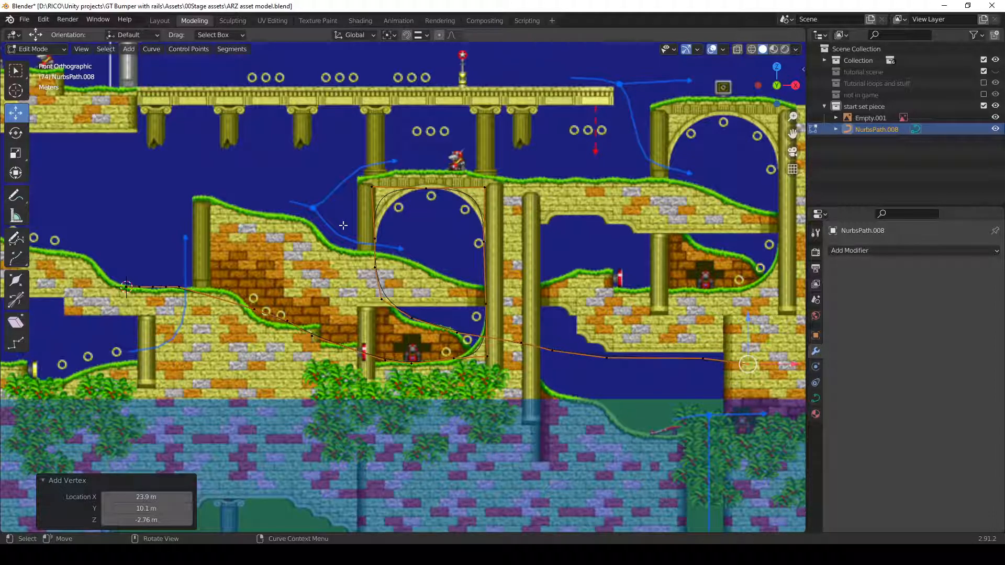
- Level the control points along the loop's top by scaling them to 0 on Z
drag(325, 166, 514, 207)
key(s)
key(z)
key(0)
key(Return)
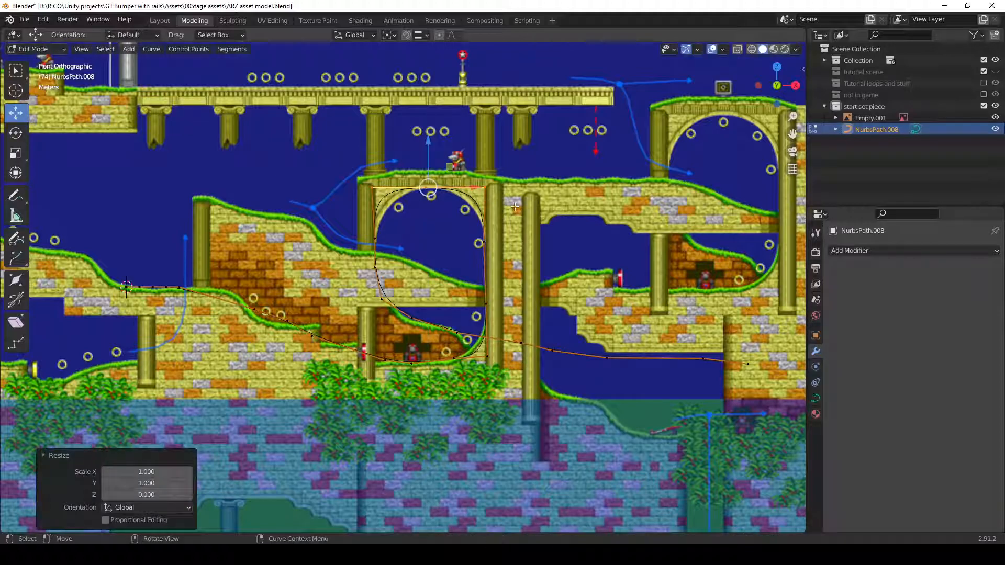
- Align the control points on the loop's left side vertically by scaling them to 0 on X
drag(345, 161, 392, 319)
key(s)
key(x)
key(0)
key(Return)
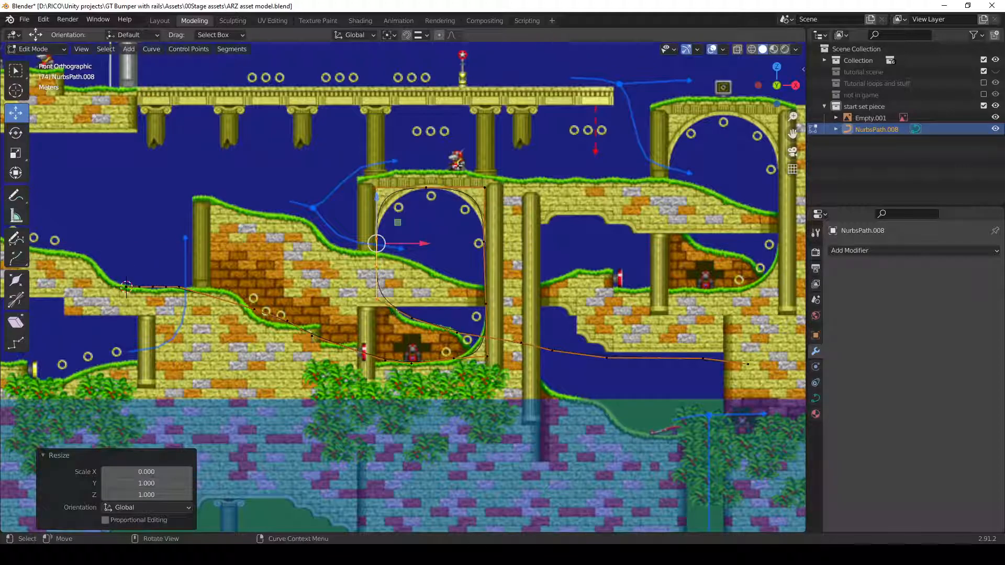
- Align the control points on the loop's right side vertically by scaling them to 0 on X, and check the loop's shape
drag(470, 159, 501, 409)
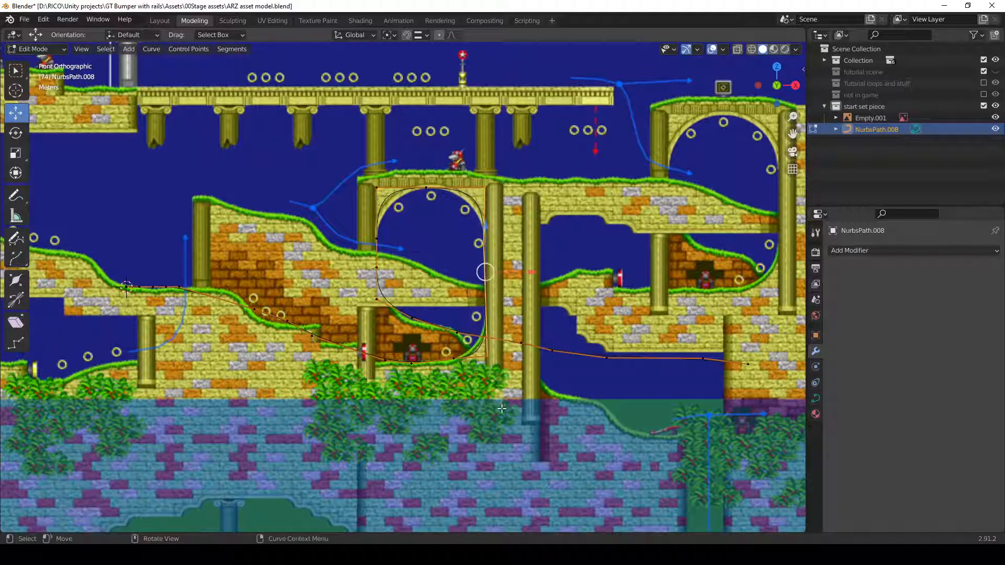
key(s)
key(x)
key(0)
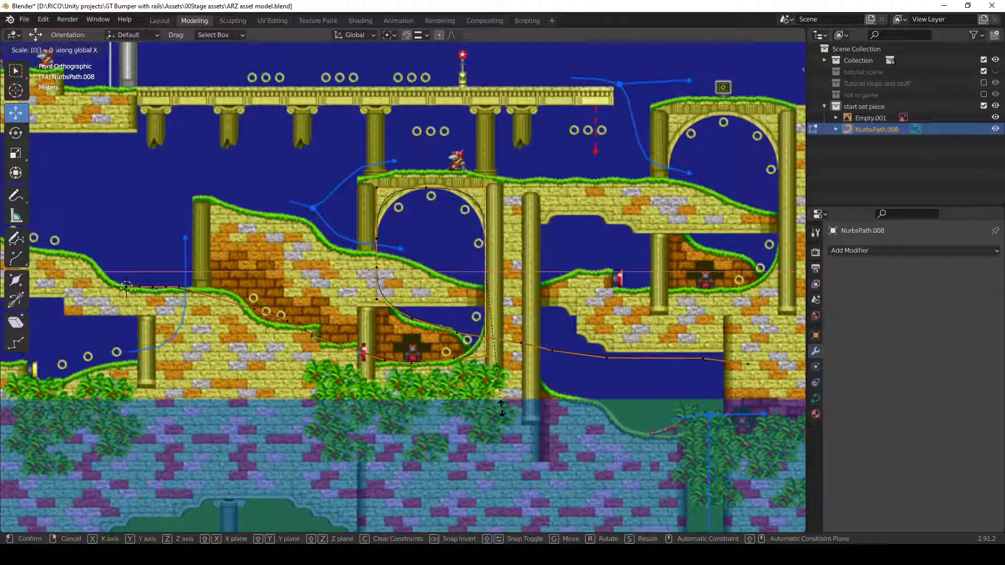
key(Return)
scroll(450, 235, up, 4)
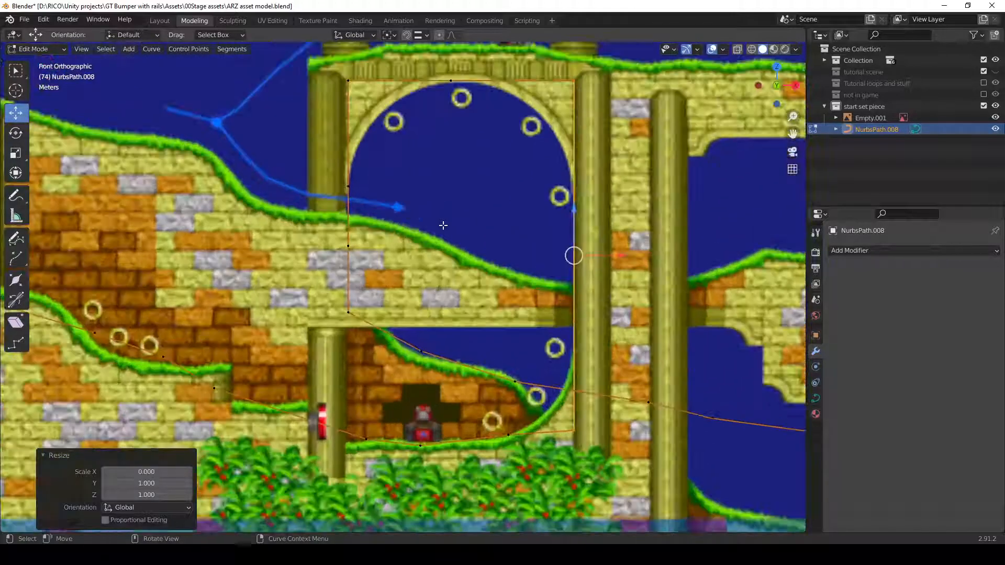
scroll(406, 157, down, 1)
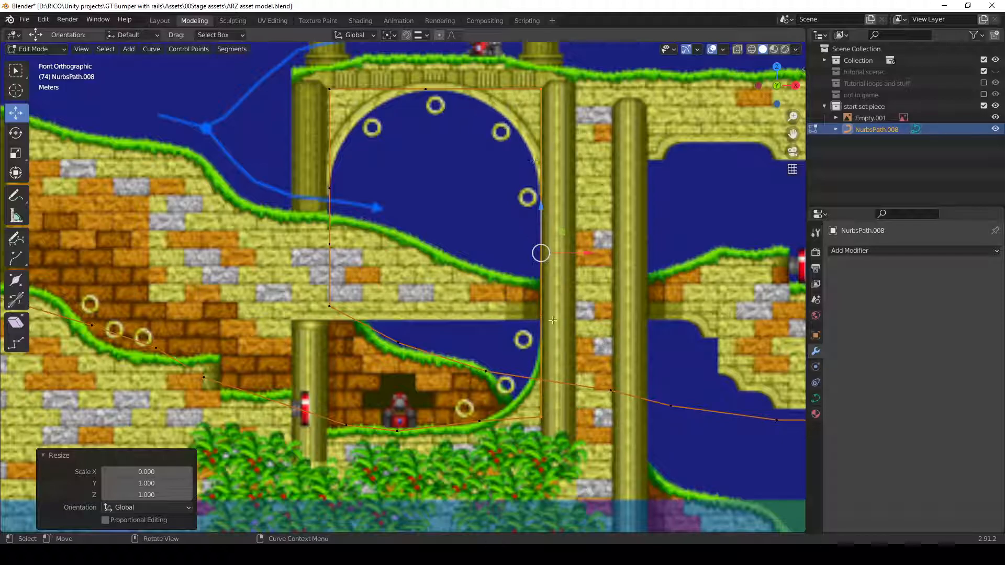
scroll(413, 216, down, 4)
scroll(435, 199, up, 1)
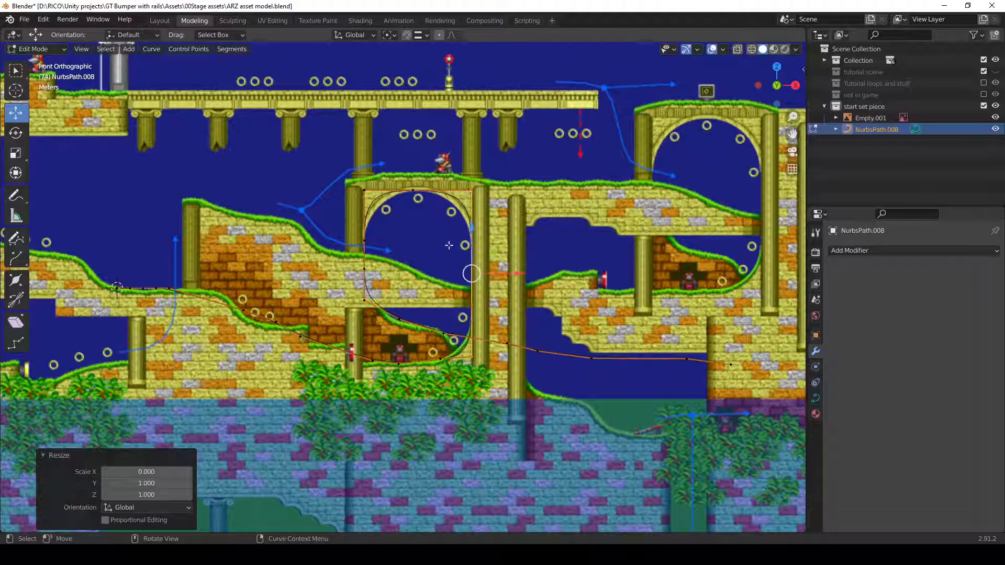
- Delete the control point just left of the loop's lower right corner
click(439, 358)
key(x)
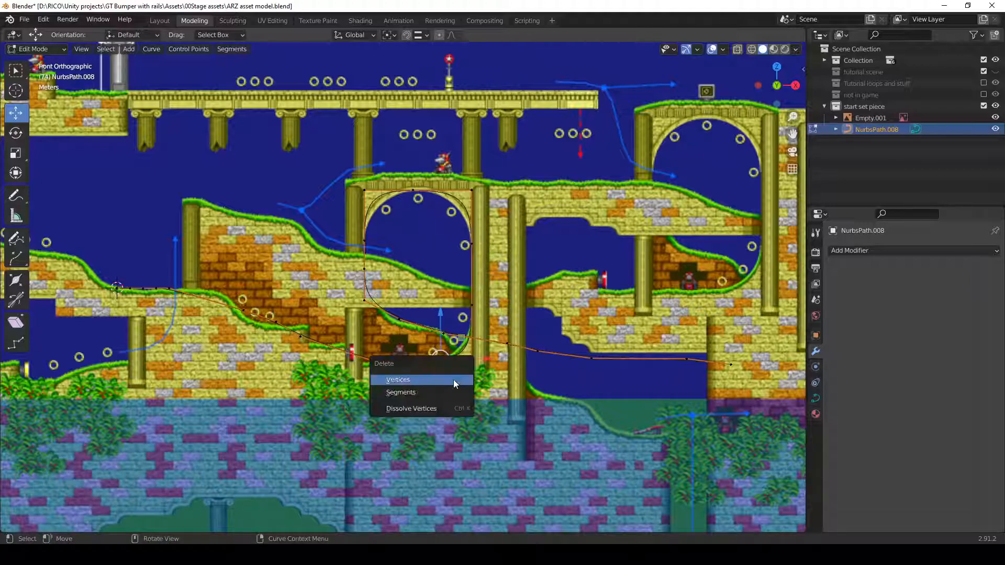
click(454, 379)
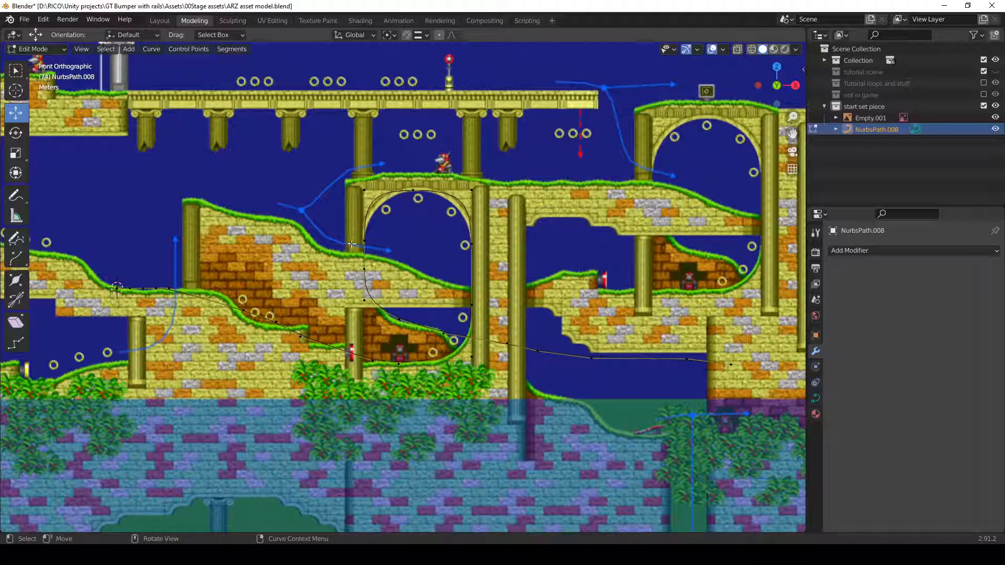
- Raise the loop's top middle control point about 1.5 m along Z and leave path editing
click(418, 192)
key(g)
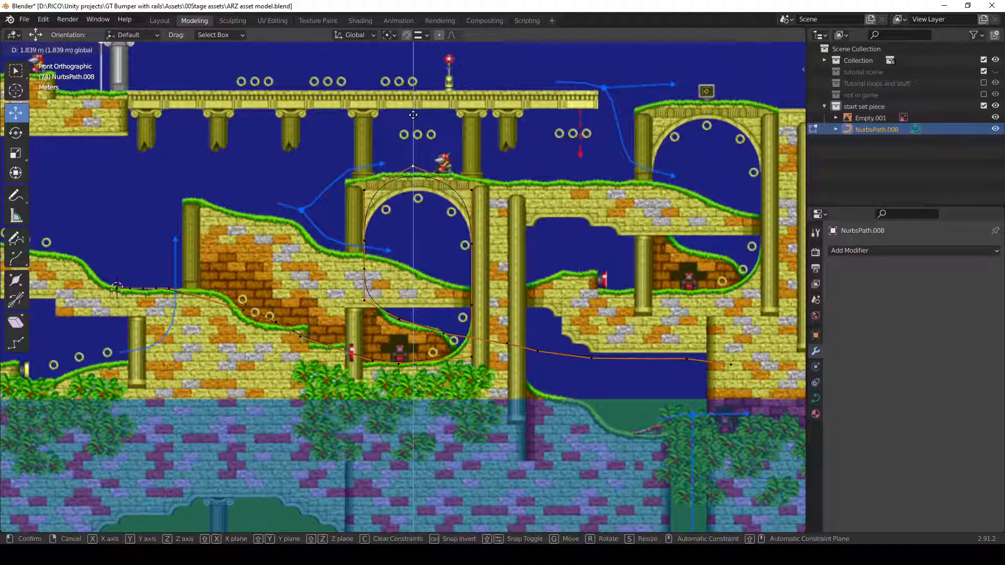
click(414, 119)
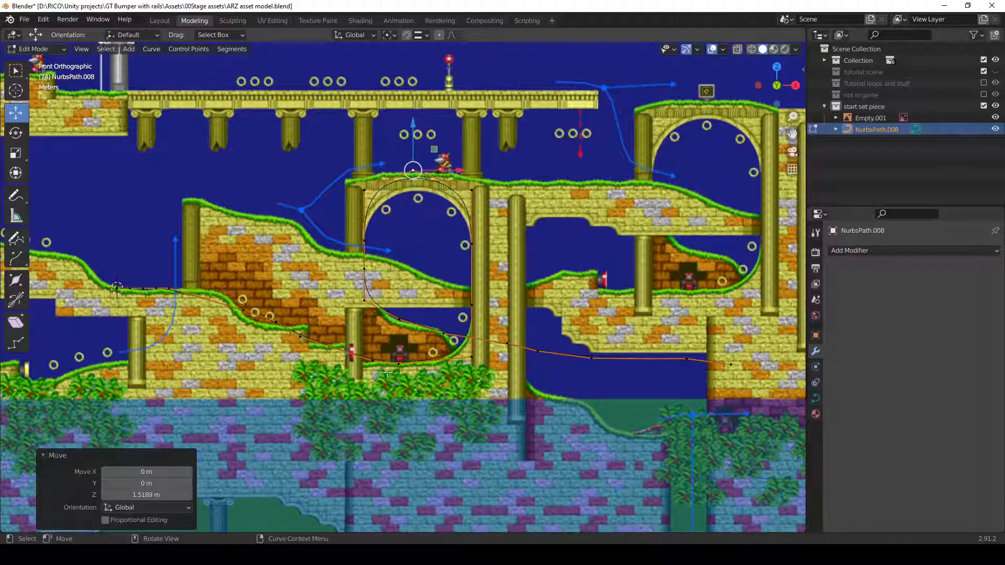
scroll(387, 374, down, 1)
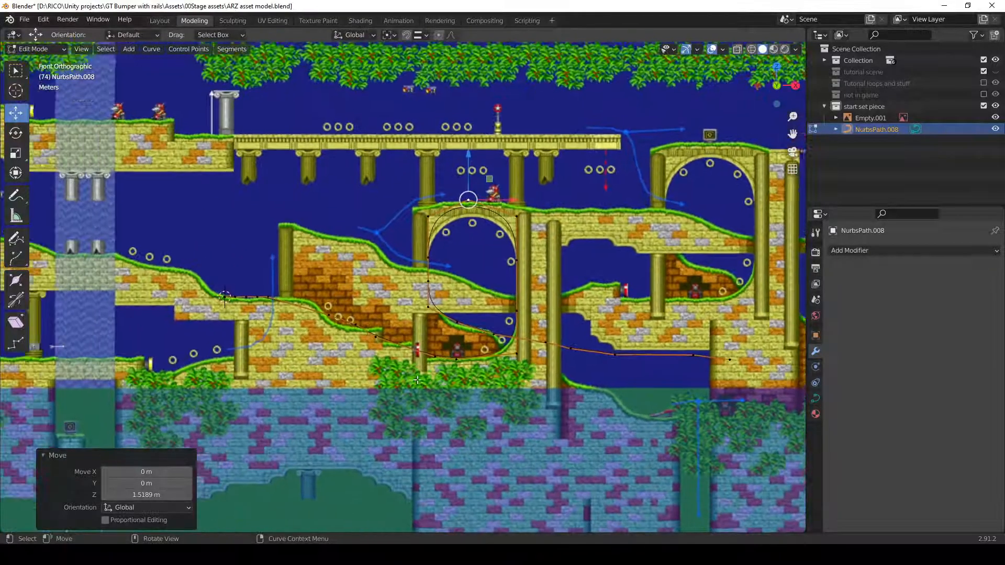
key(Tab)
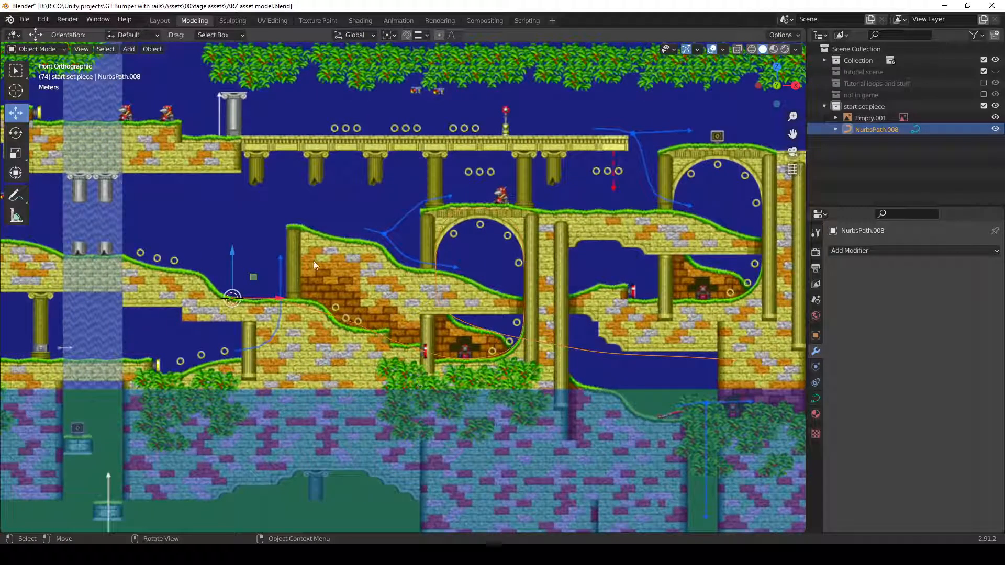
- Place the 3D cursor at the top of the tall pillar left of the brick slope and add a Path curve there
shift+right_click(285, 221)
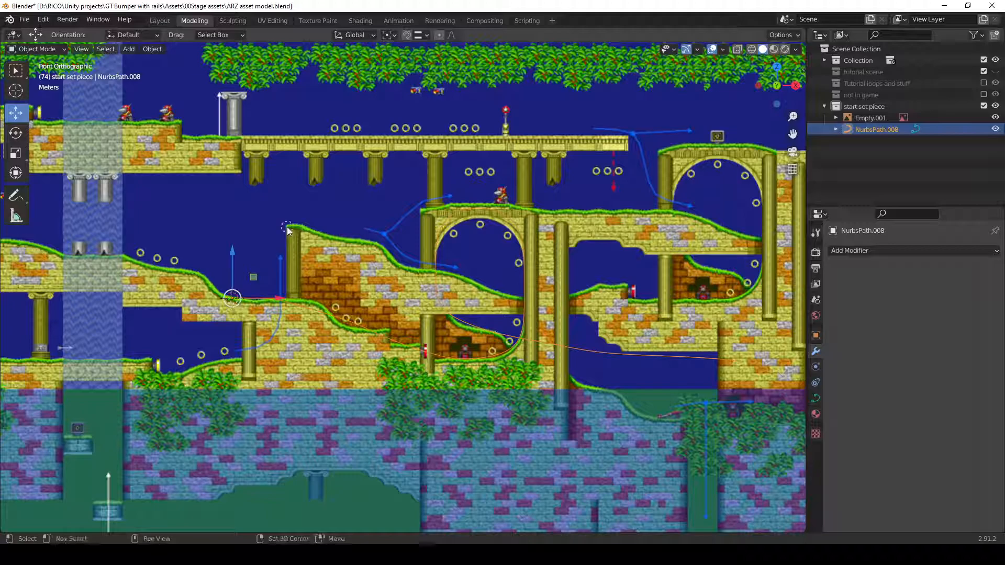
shift+right_drag(285, 222, 286, 224)
key(shift+a)
mouse_move(284, 224)
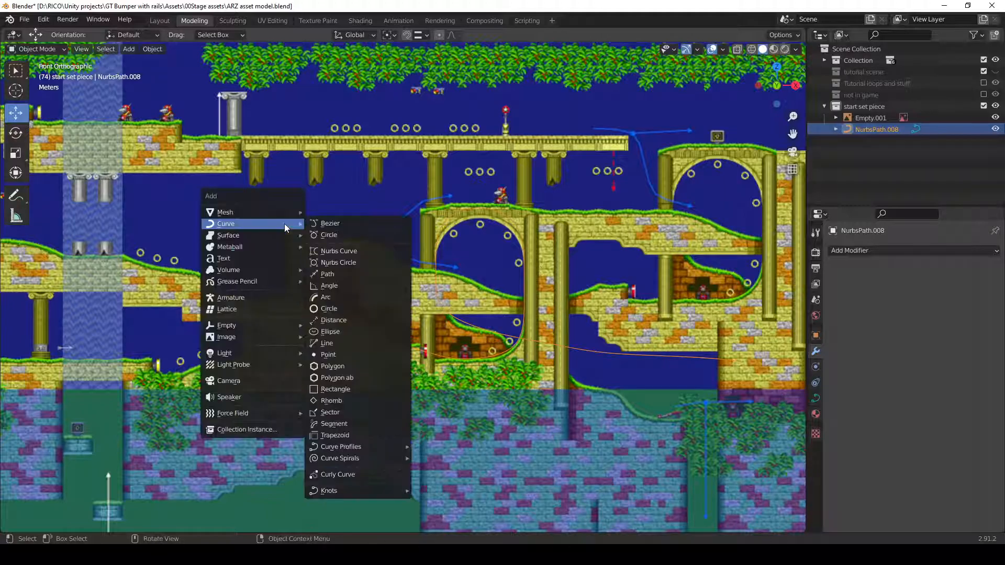
click(338, 276)
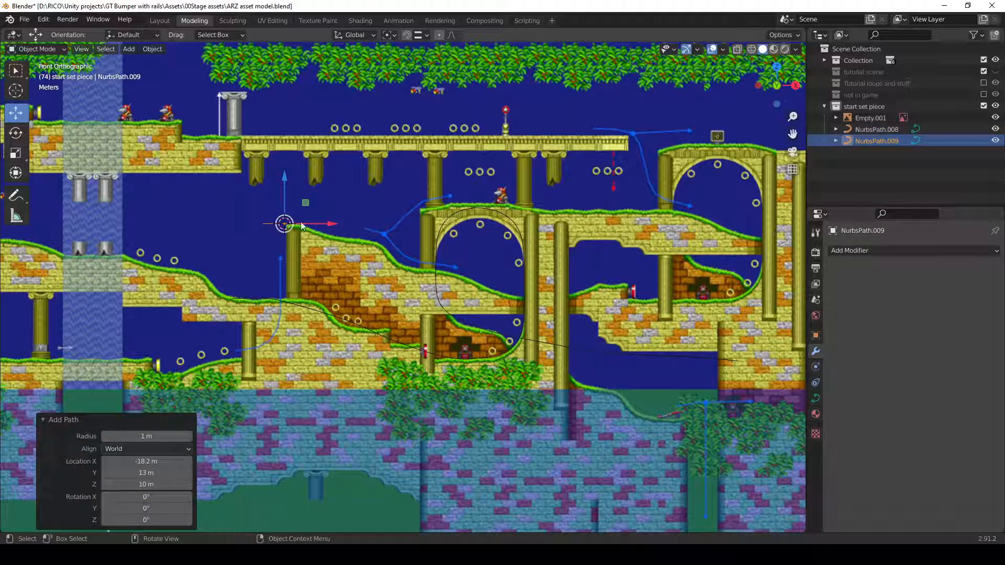
- Snap the 3D cursor to the new path's left end point and set the path's origin to it
key(Tab)
ctrl+middle_drag(309, 247, 308, 240)
drag(248, 213, 264, 223)
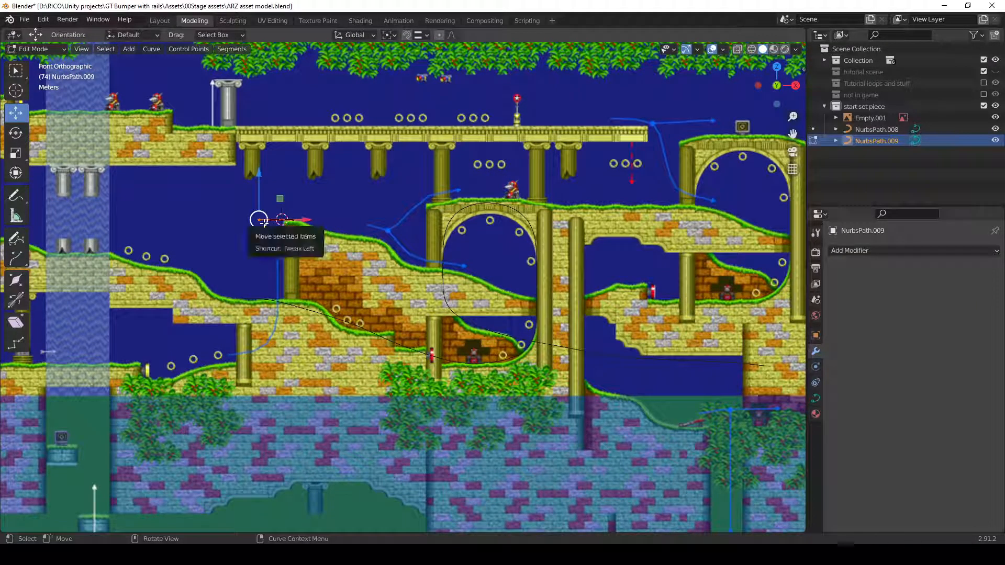
key(shift+s)
click(262, 288)
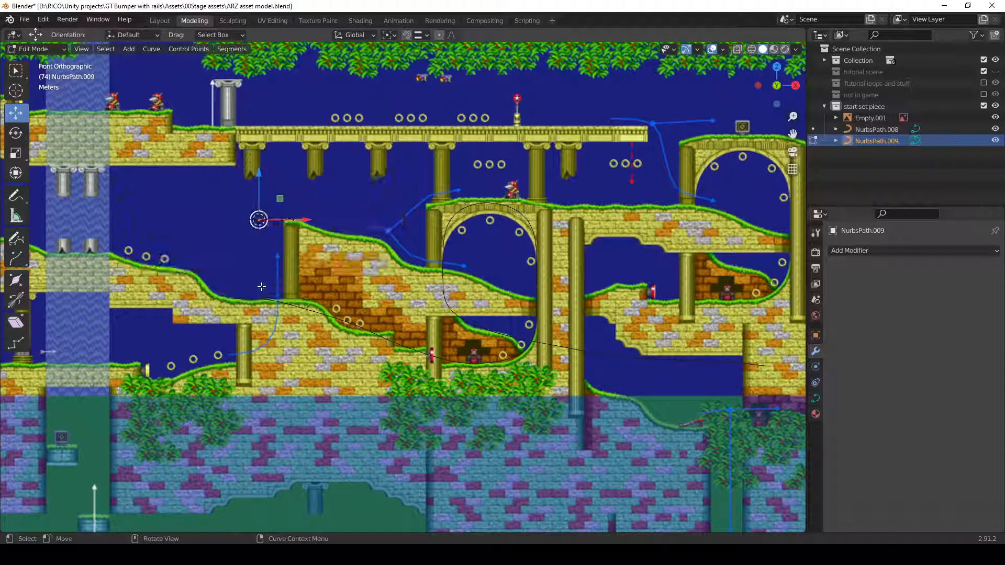
key(Tab)
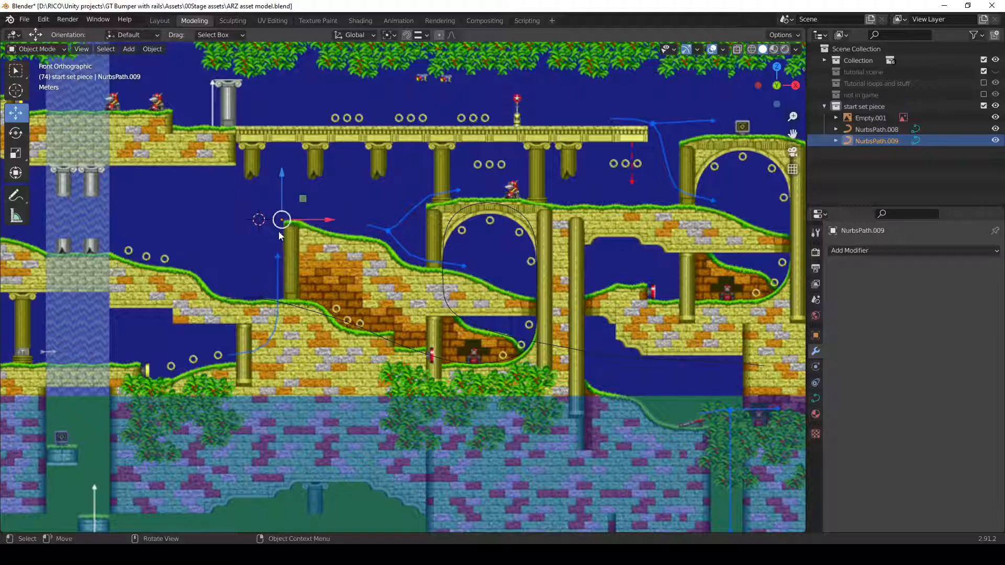
key(q)
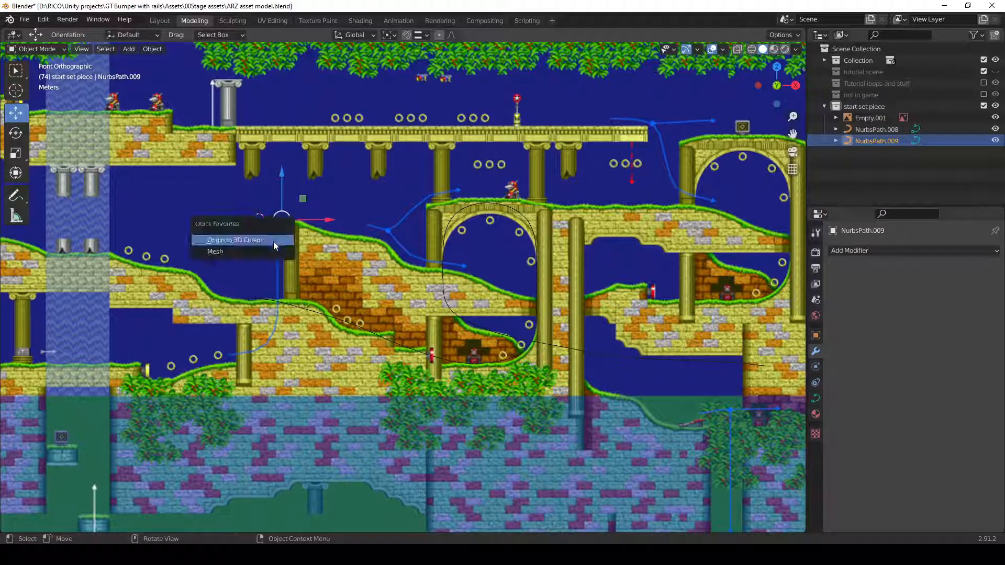
click(273, 241)
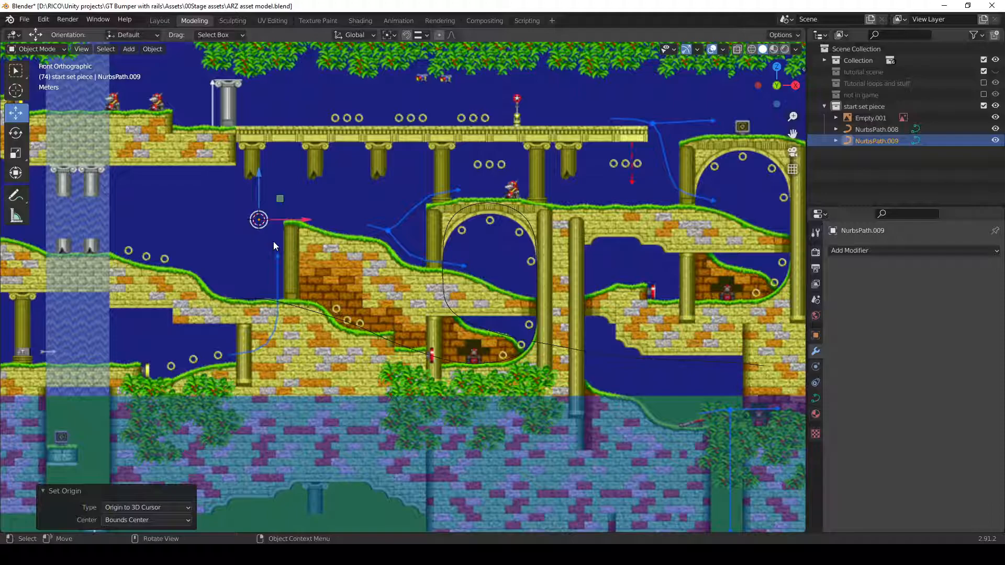
- Extend the new path from its right end with control points tracing the grassy brick slope down to below the arch's right pillar
key(Tab)
click(291, 214)
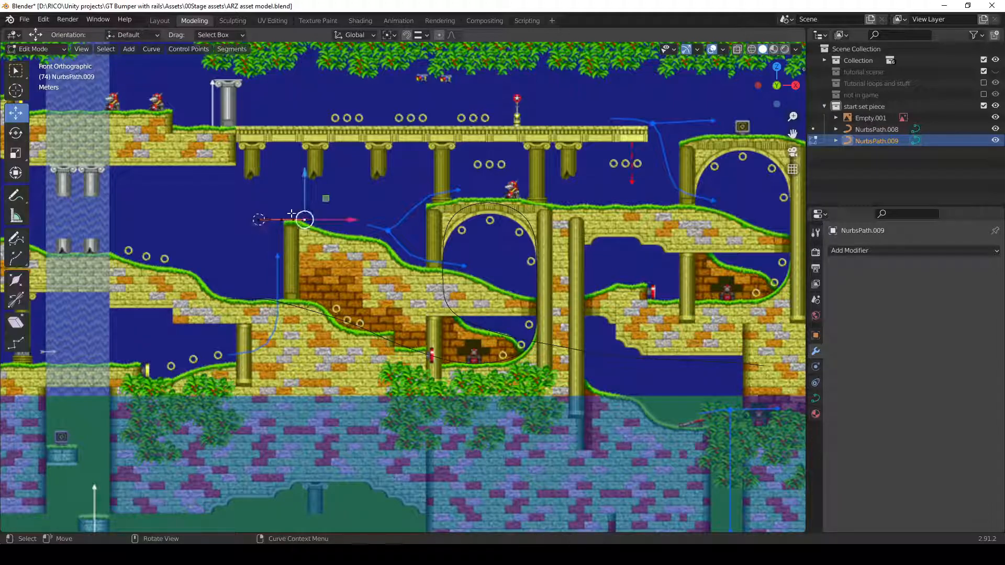
ctrl+right_click(342, 231)
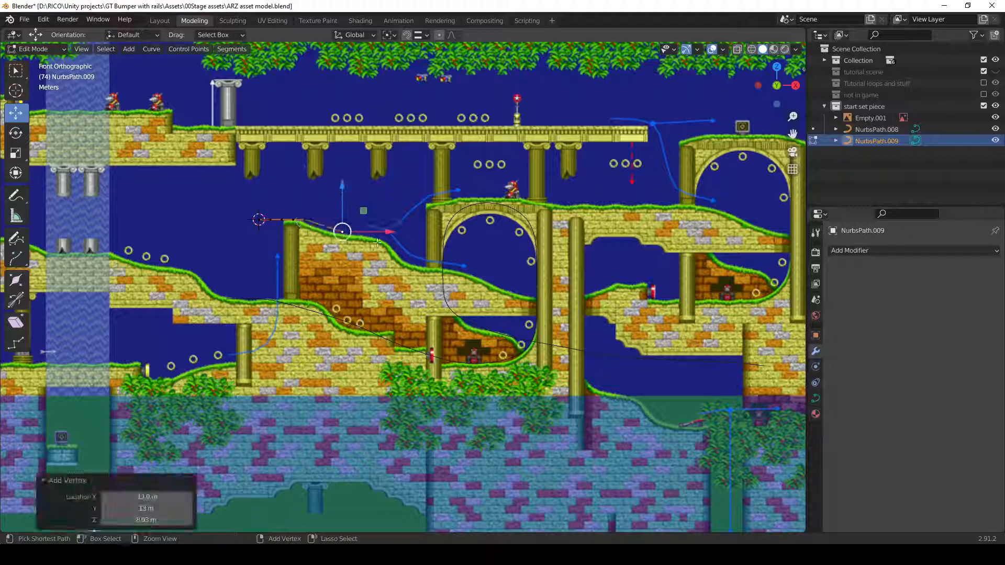
ctrl+right_click(409, 258)
ctrl+right_click(435, 271)
ctrl+right_click(482, 283)
ctrl+right_click(511, 290)
ctrl+right_click(541, 293)
- Continue the path with four points rising over the short ledge and running level past the next pillar, and leave path editing
ctrl+right_click(584, 286)
ctrl+right_click(617, 281)
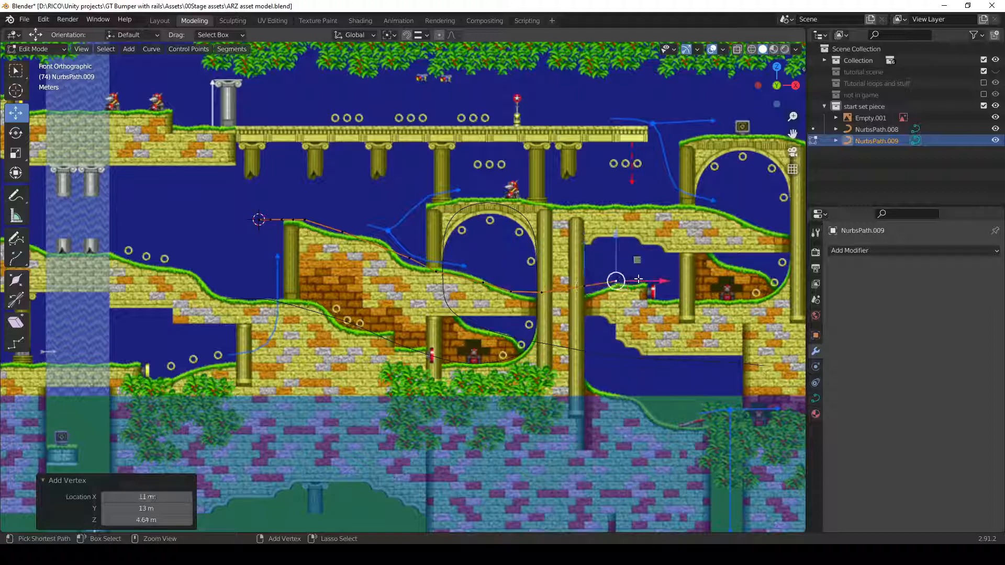
ctrl+right_click(688, 281)
ctrl+right_click(729, 281)
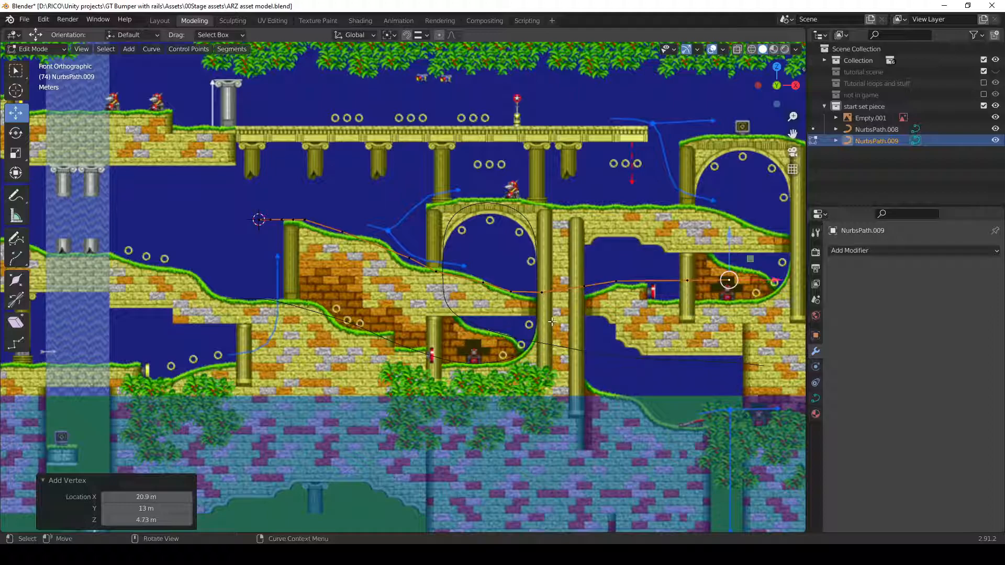
key(Tab)
- Move the level map reference image about 76.7 m back along Y, behind the traced paths
middle_drag(458, 294, 534, 338)
click(513, 284)
scroll(514, 283, down, 2)
drag(509, 281, 355, 185)
middle_drag(430, 271, 416, 278)
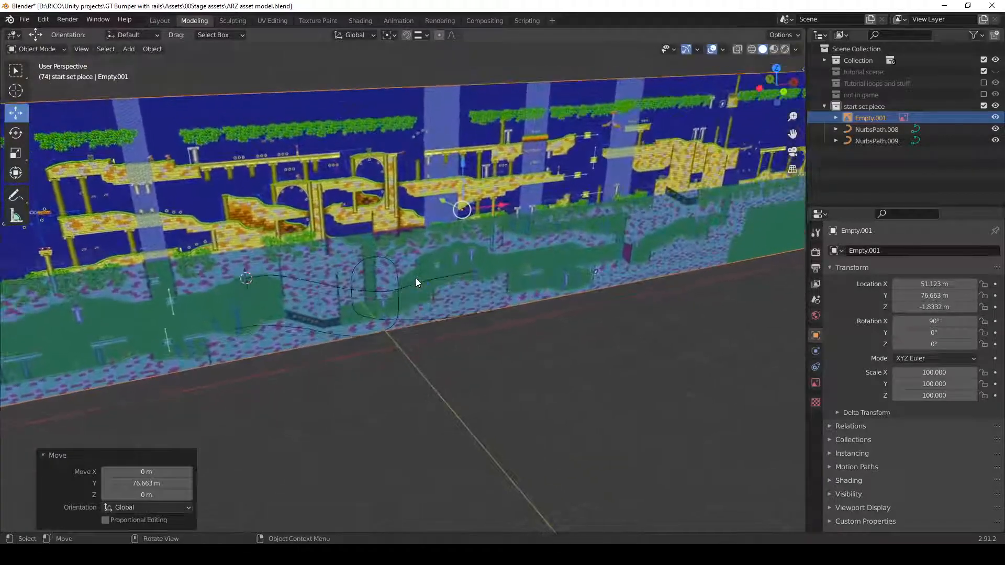
- Add a plane mesh at the 3D cursor, on the start of the upper path
key(grave)
click(350, 245)
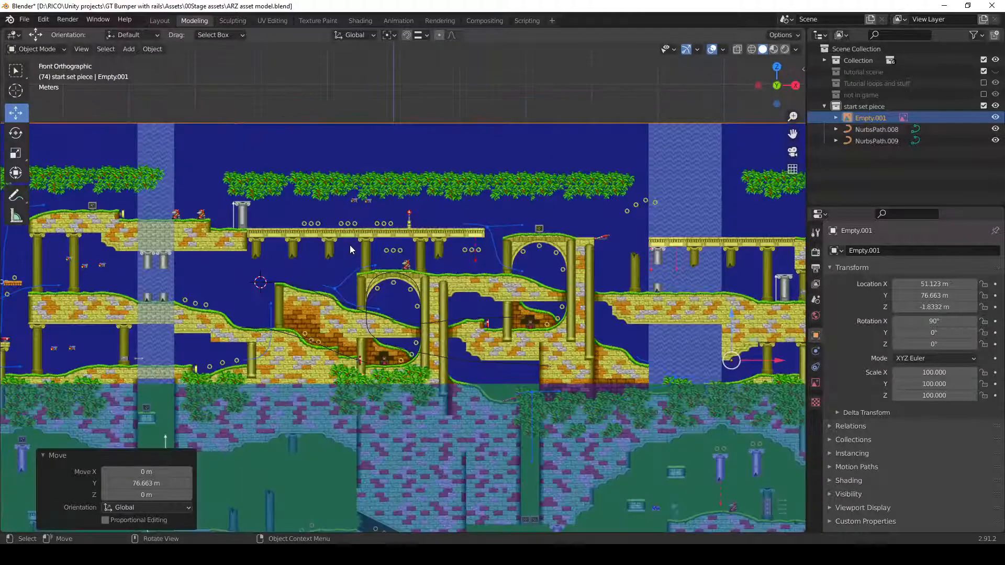
scroll(343, 325, up, 5)
scroll(313, 250, down, 2)
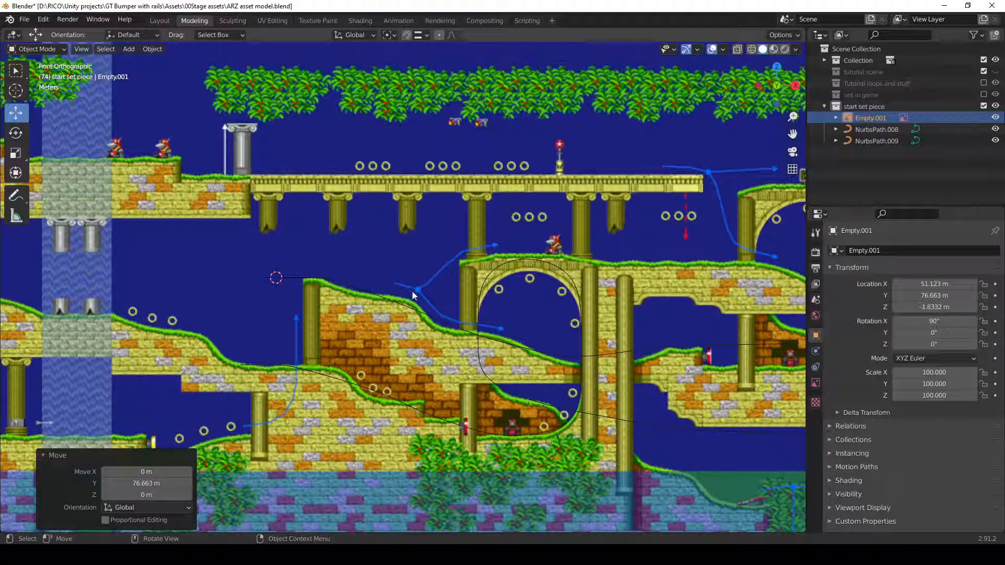
key(shift+a)
mouse_move(413, 291)
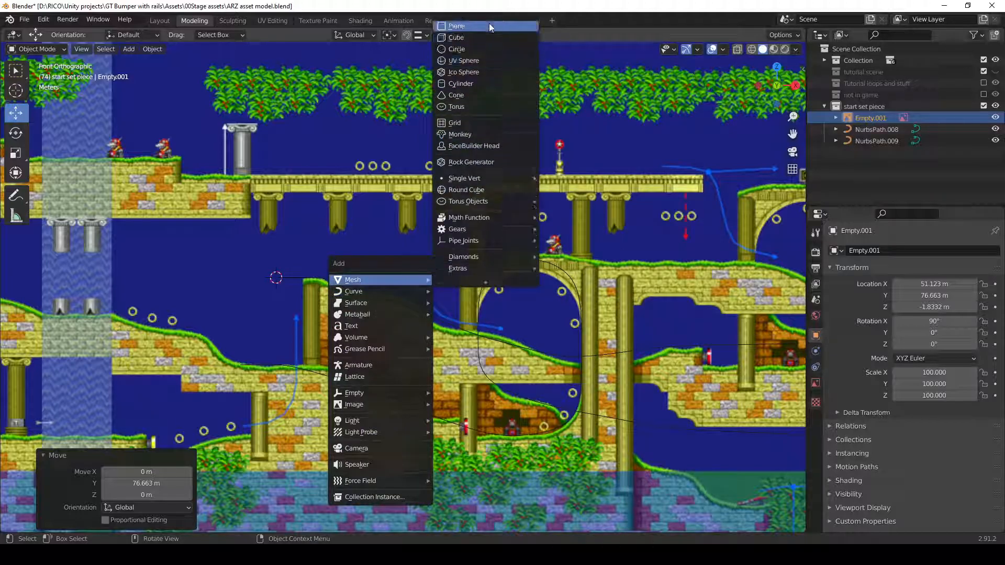
click(489, 23)
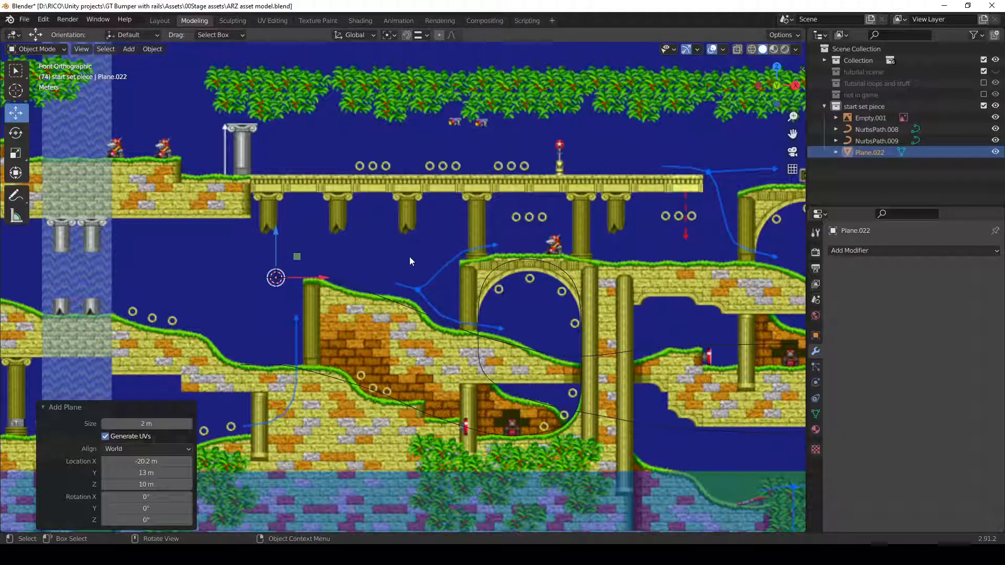
- Snap the 3D cursor to the looping path's origin and add a second plane mesh there
middle_drag(397, 226, 416, 263)
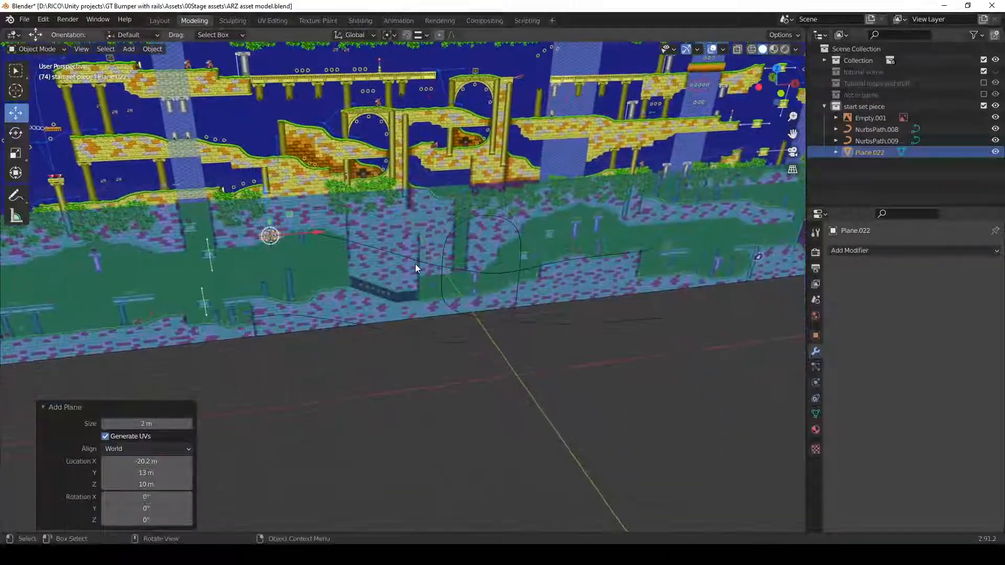
scroll(309, 248, up, 3)
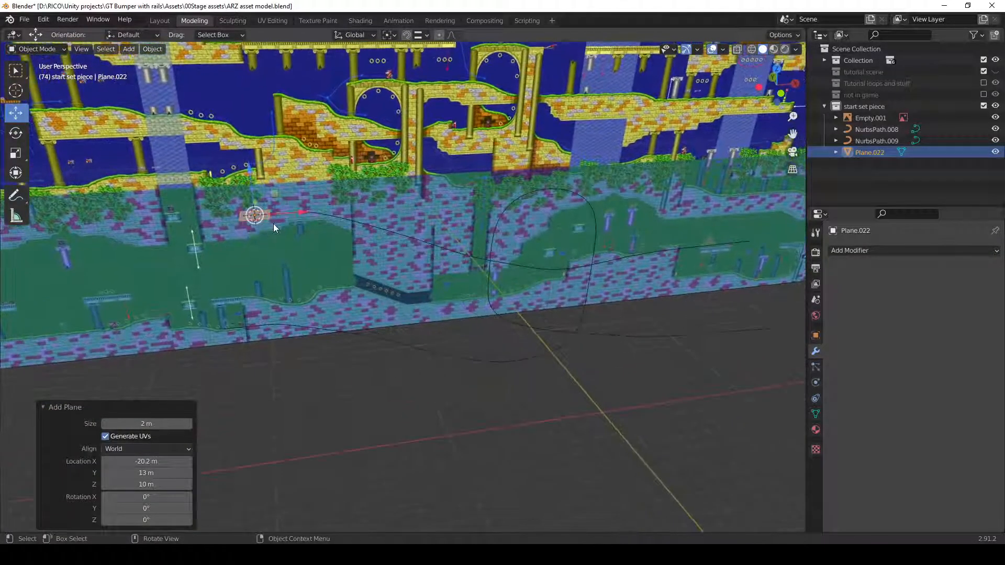
scroll(323, 325, down, 1)
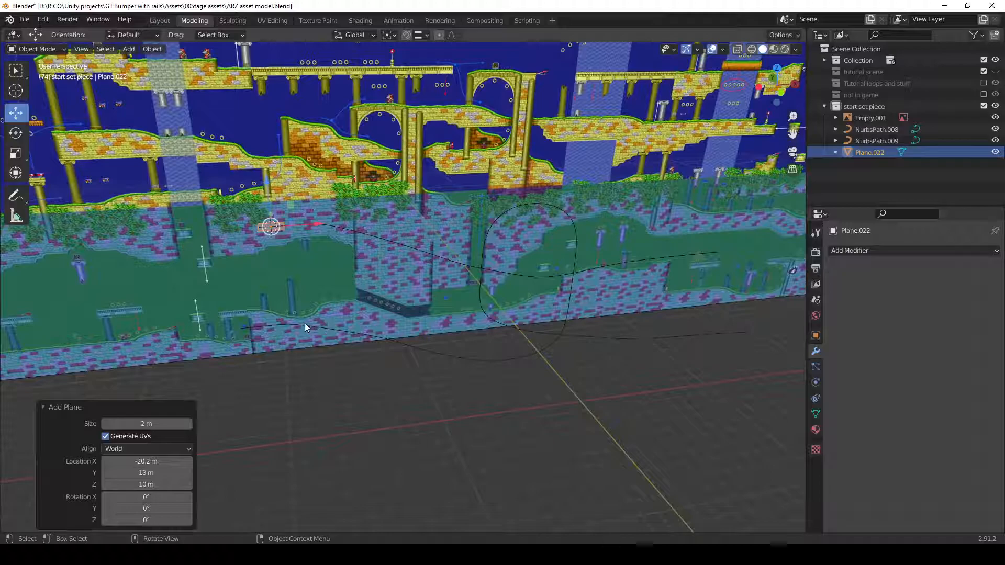
click(301, 326)
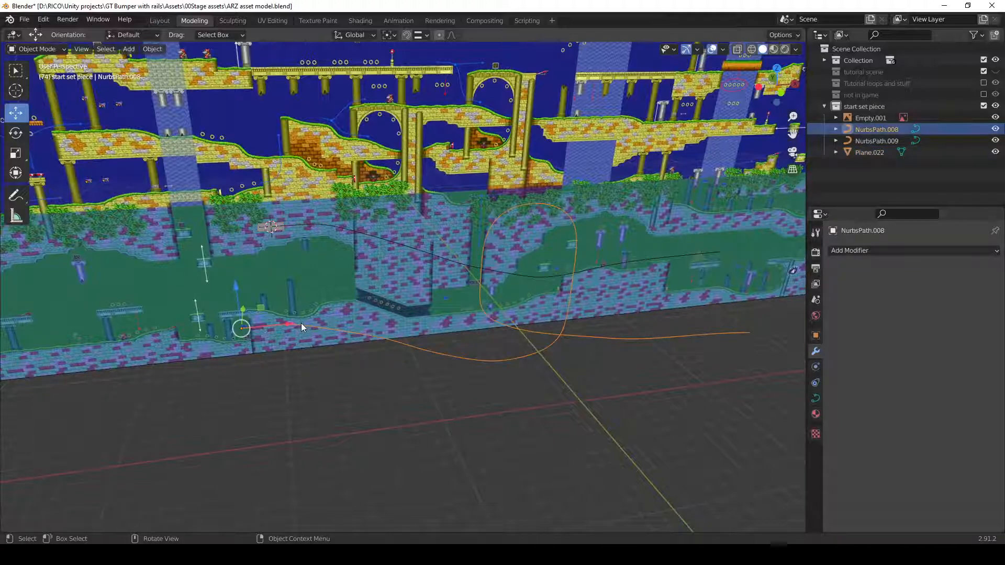
key(shift+s)
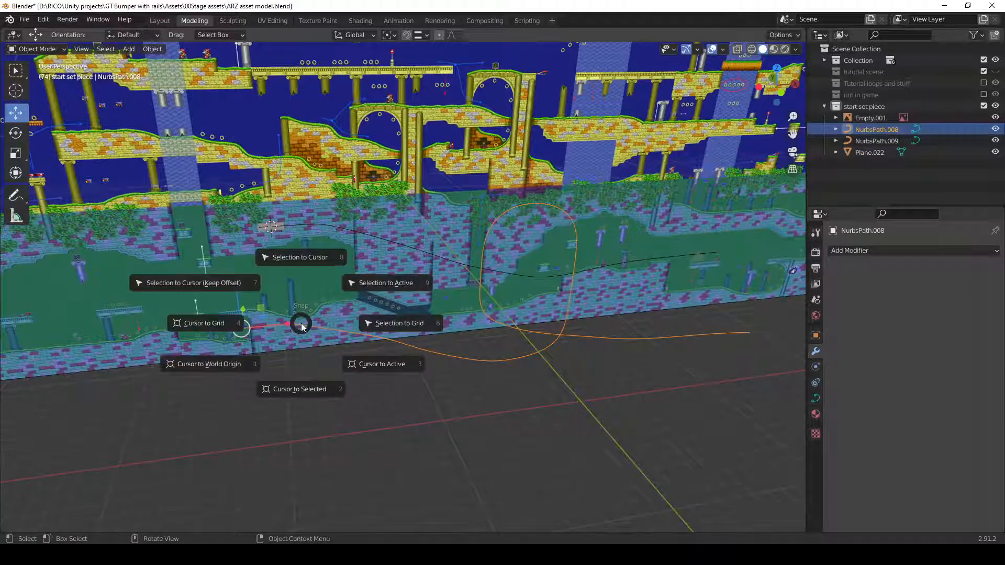
click(294, 390)
key(shift+a)
mouse_move(293, 313)
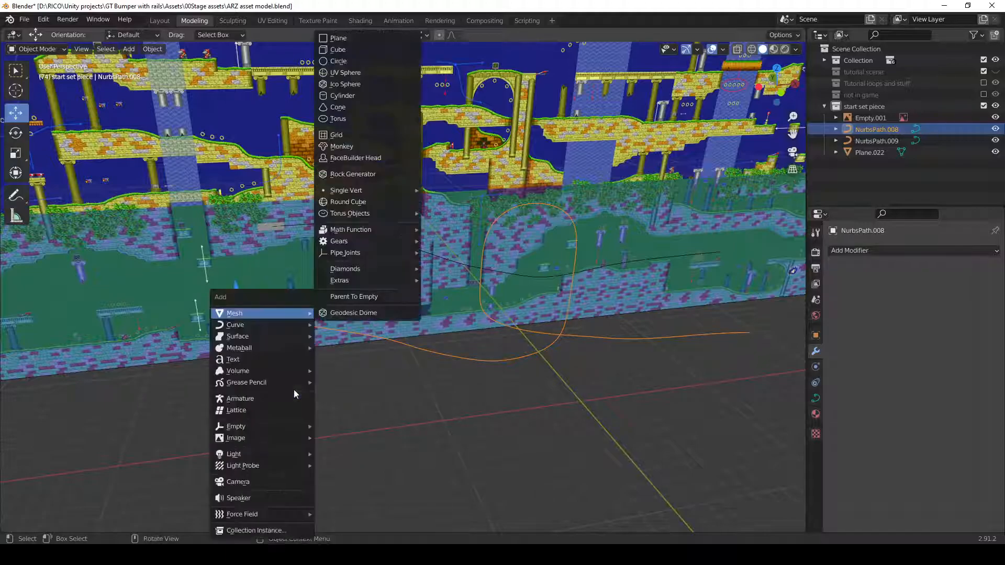
click(349, 42)
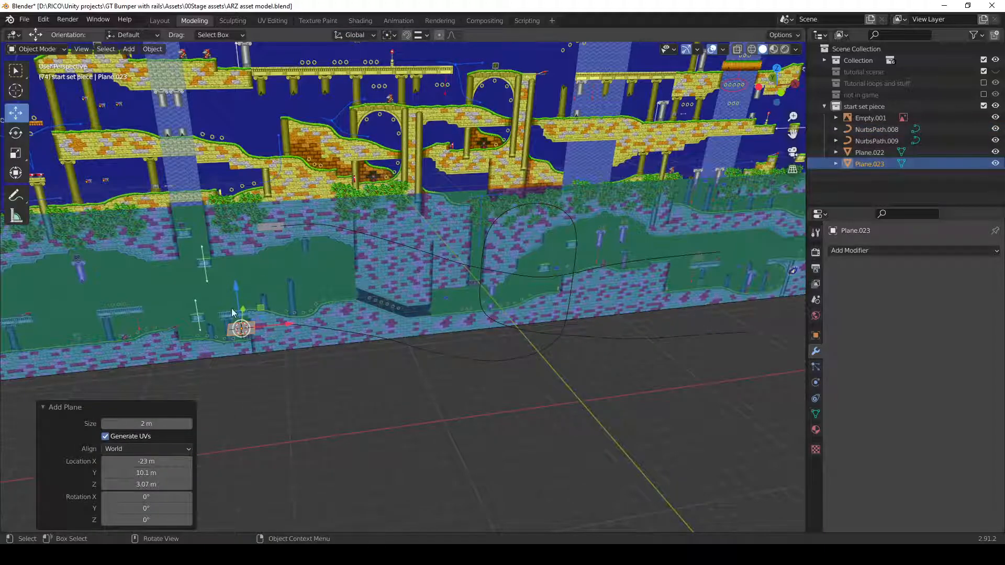
- Hide the level map reference image so only the paths and planes show in the viewport
click(230, 335)
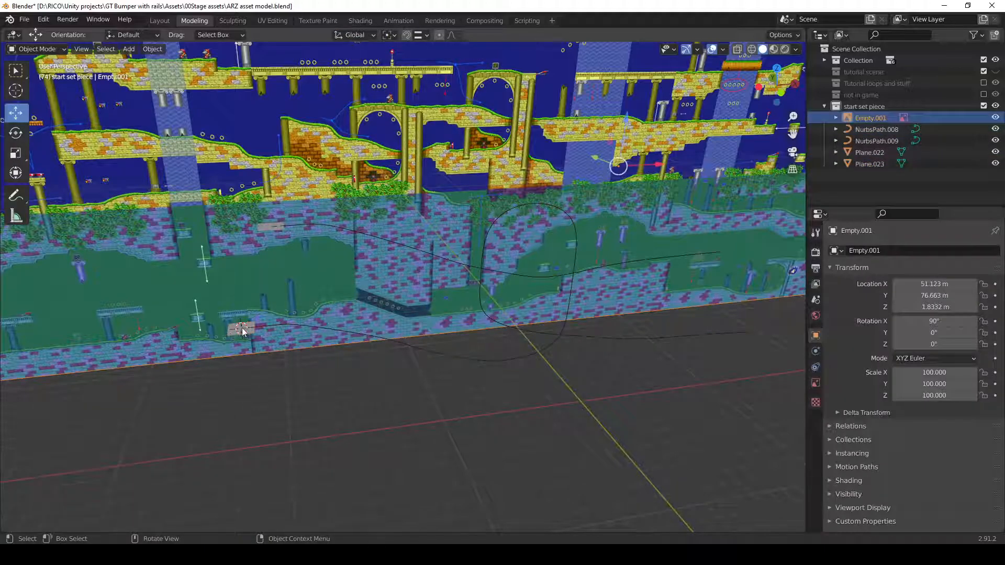
click(247, 334)
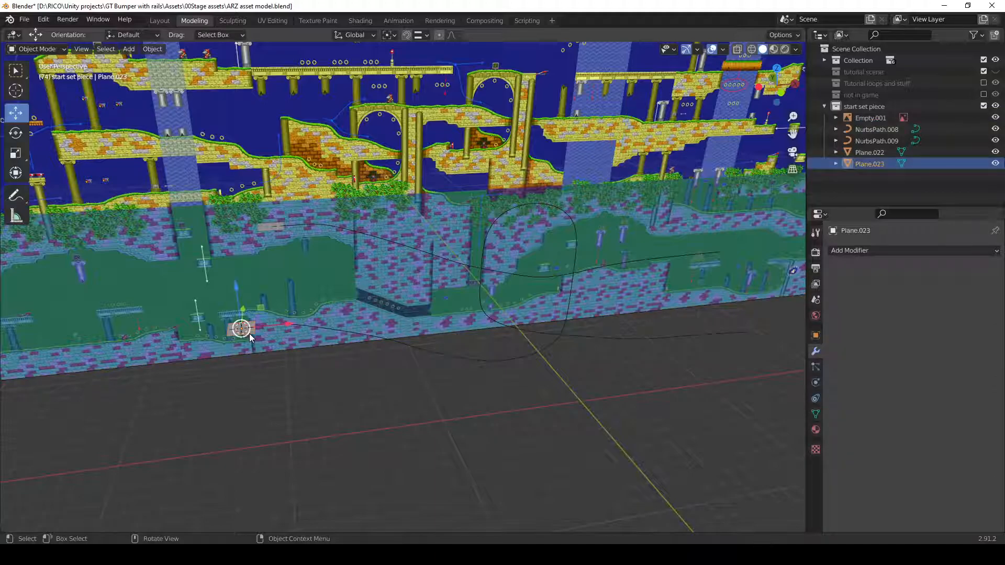
click(430, 169)
click(995, 117)
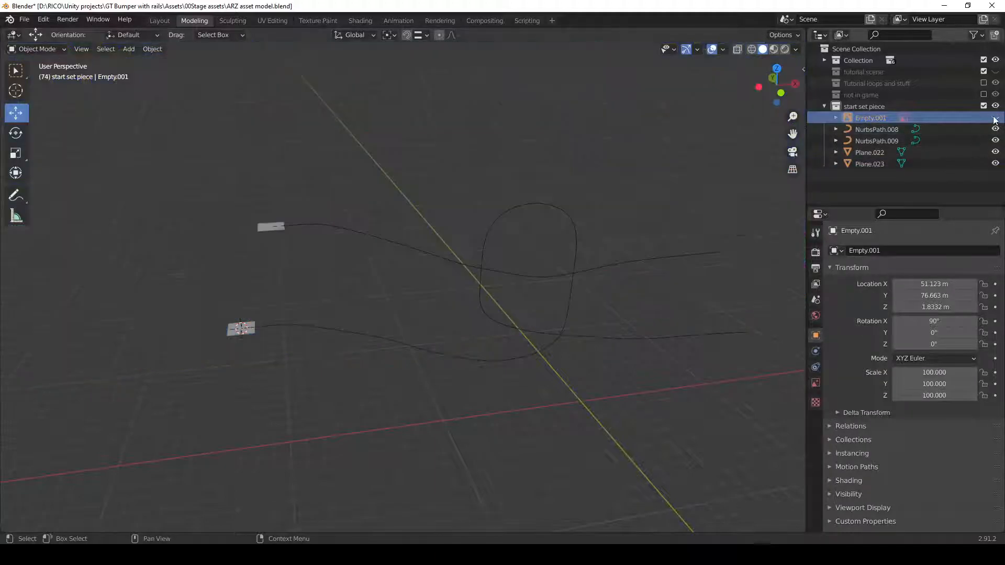
- Add an Array modifier followed by a Curve modifier to the plane at the looping path's start
click(250, 328)
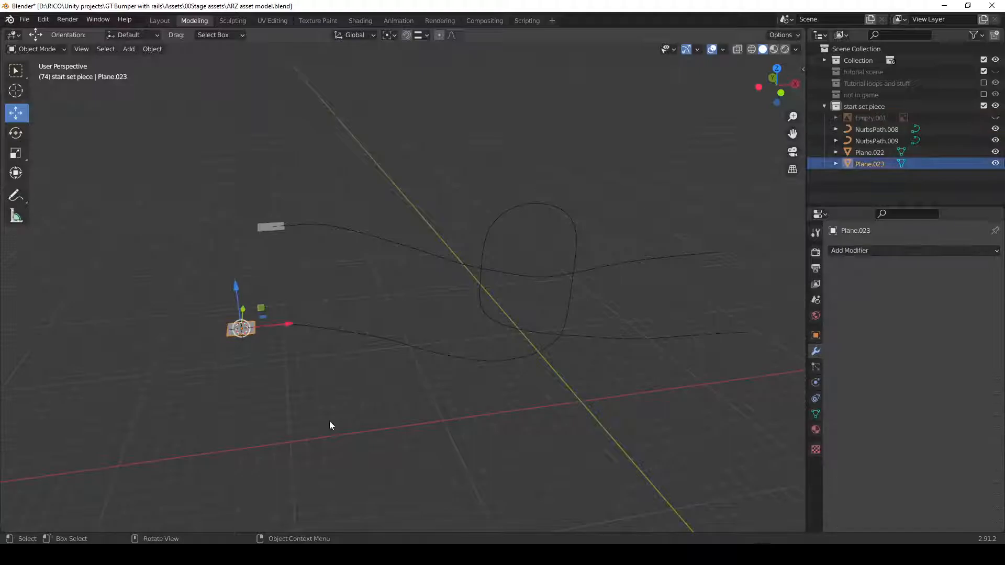
click(855, 251)
click(801, 282)
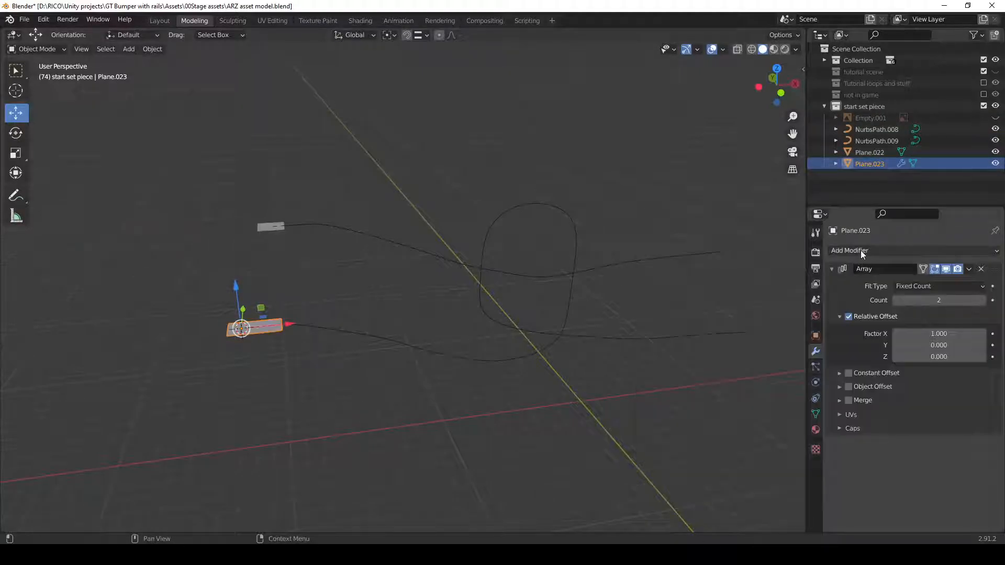
click(860, 250)
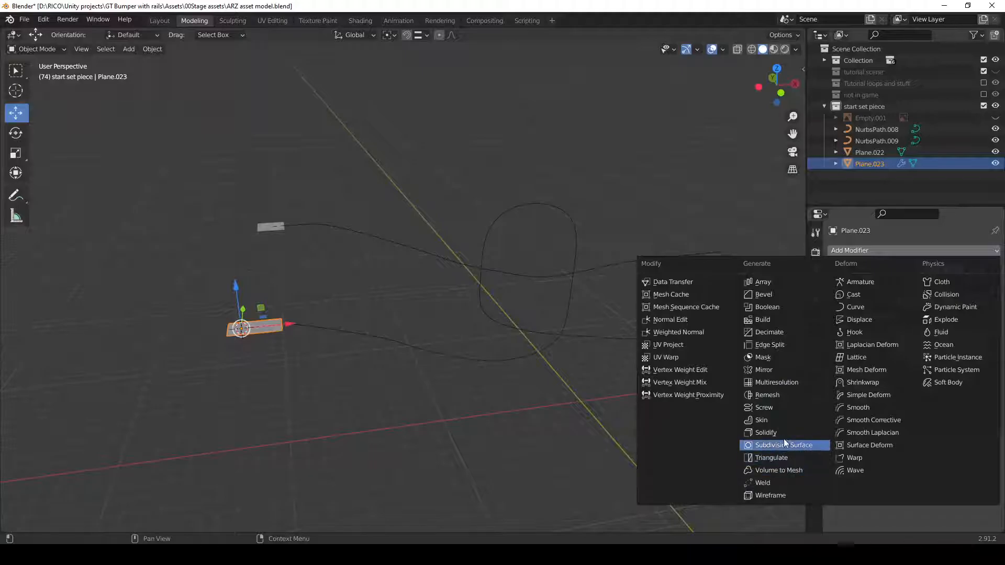
click(854, 308)
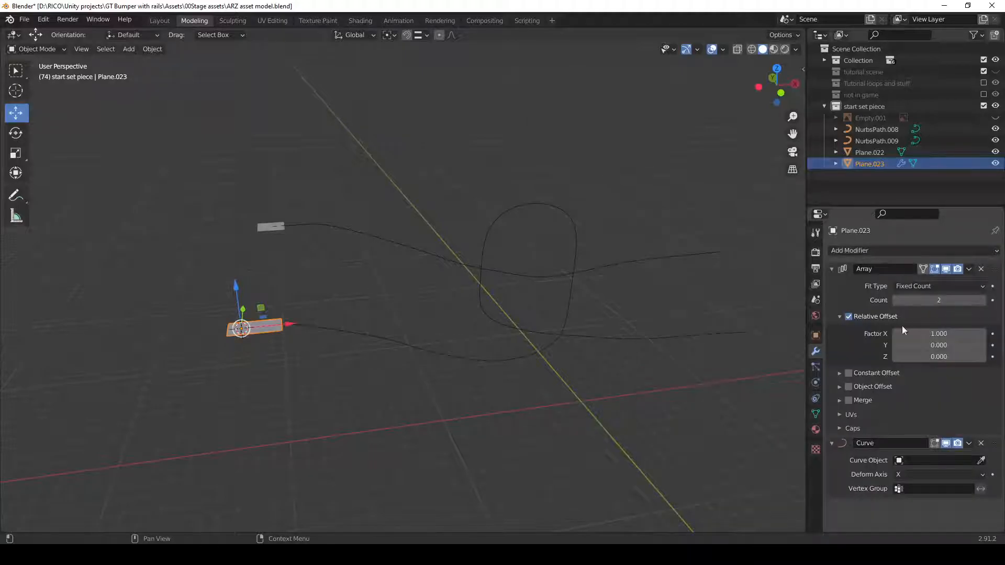
- Enable Merge on the array, set its fit type to Fit Curve, and assign NurbsPath.008 to both the Array and Curve modifiers
click(848, 401)
click(927, 286)
click(947, 325)
click(981, 299)
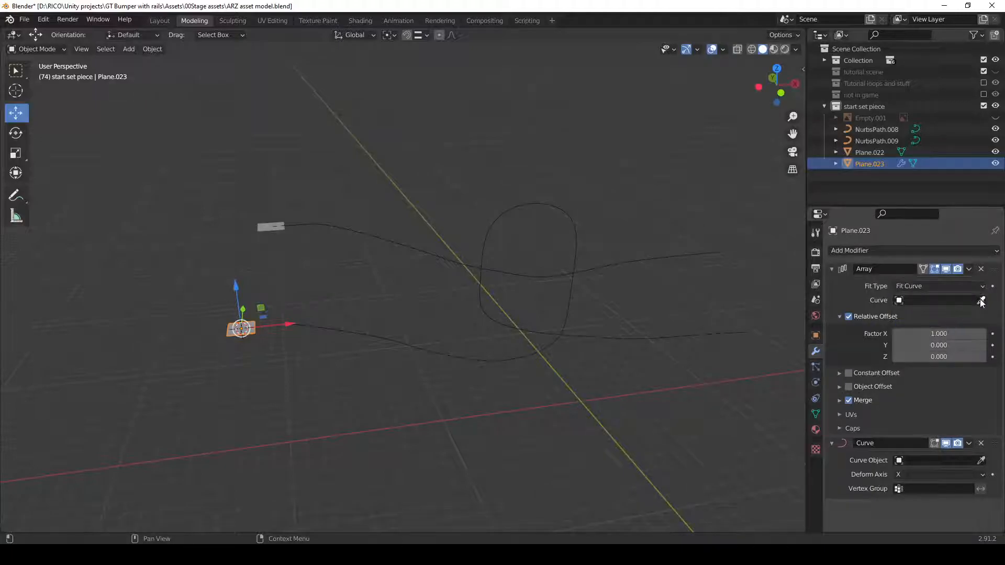
click(457, 350)
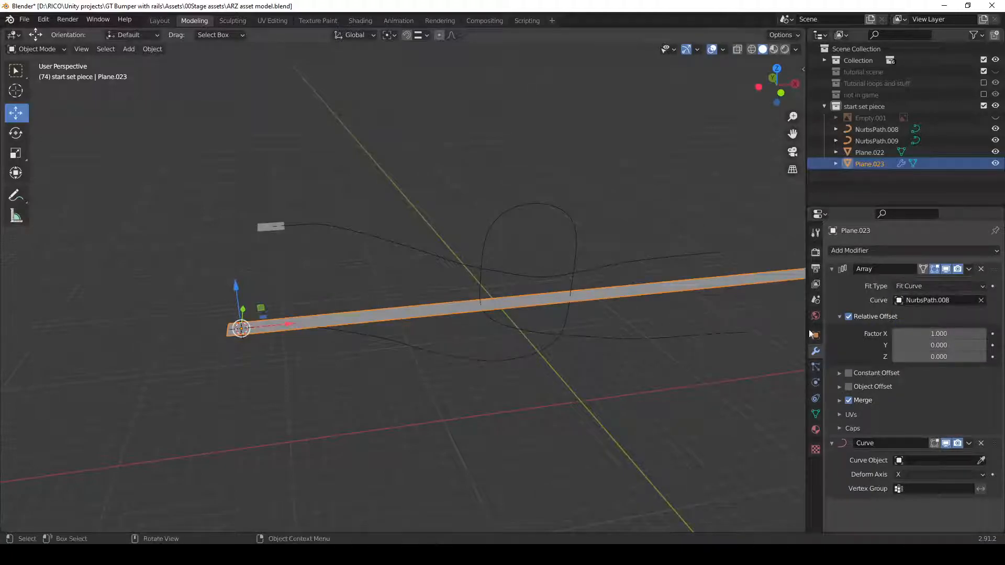
click(981, 460)
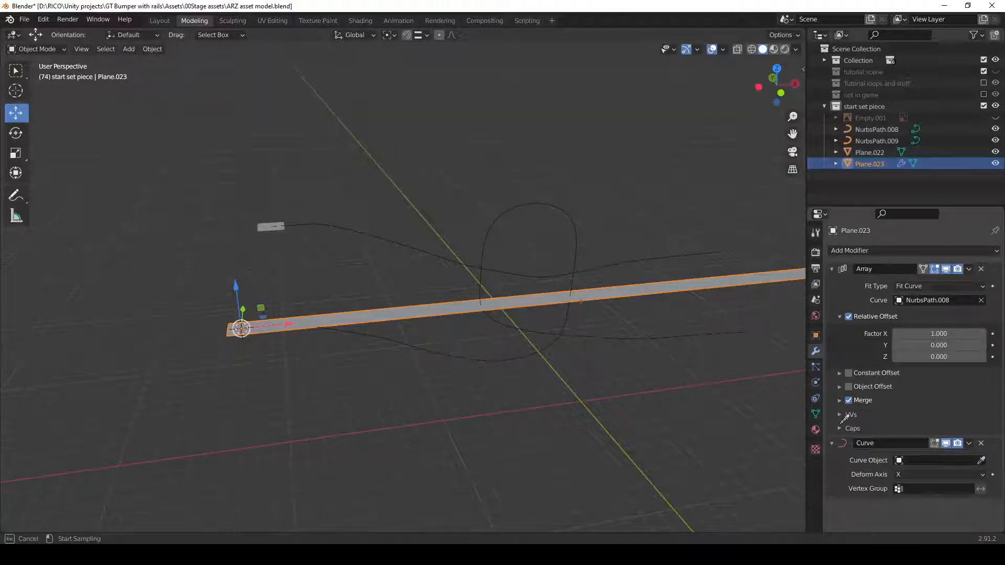
click(558, 345)
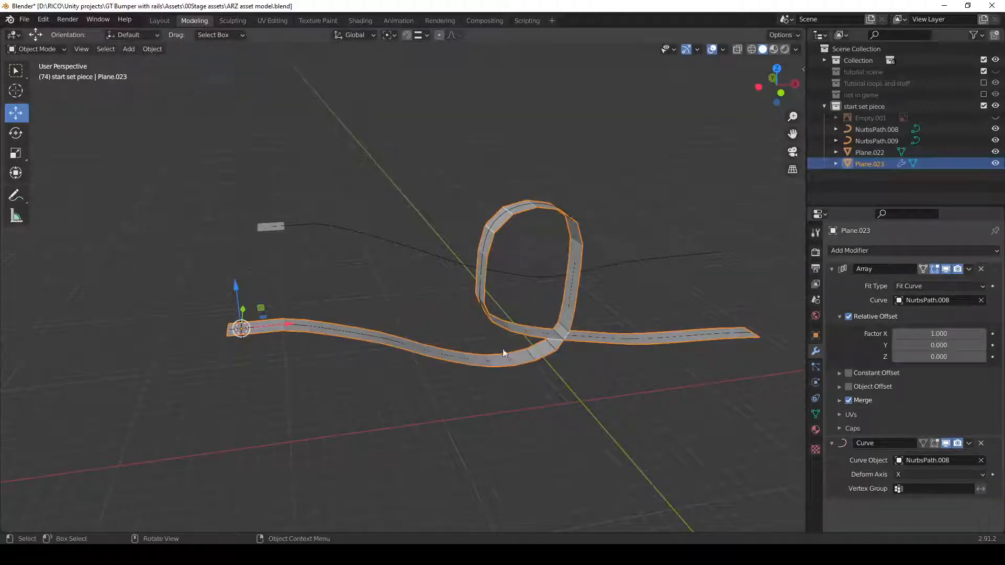
- Add an Array modifier followed by a Curve modifier to the plane at the upper path's start
click(272, 228)
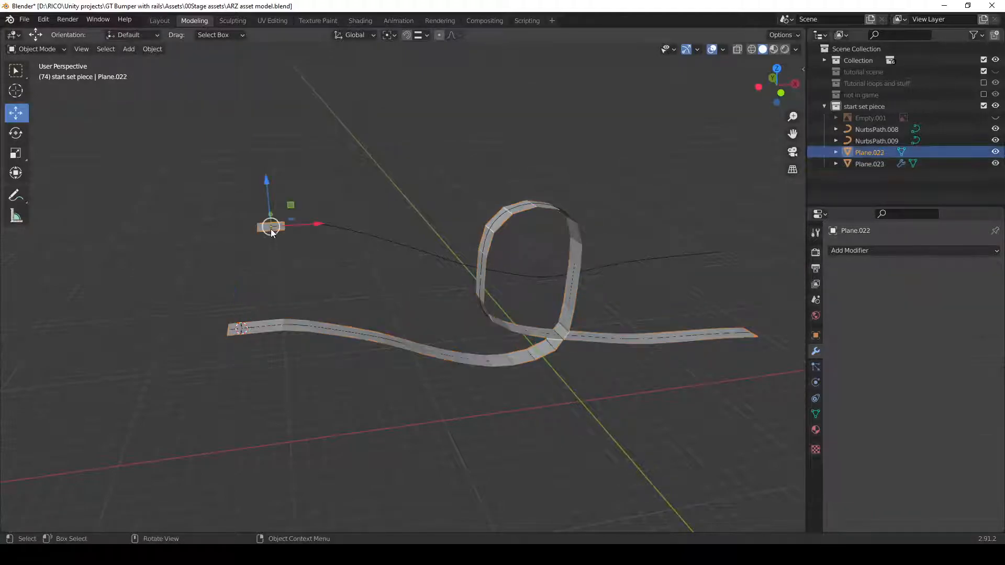
click(876, 250)
click(780, 279)
click(864, 250)
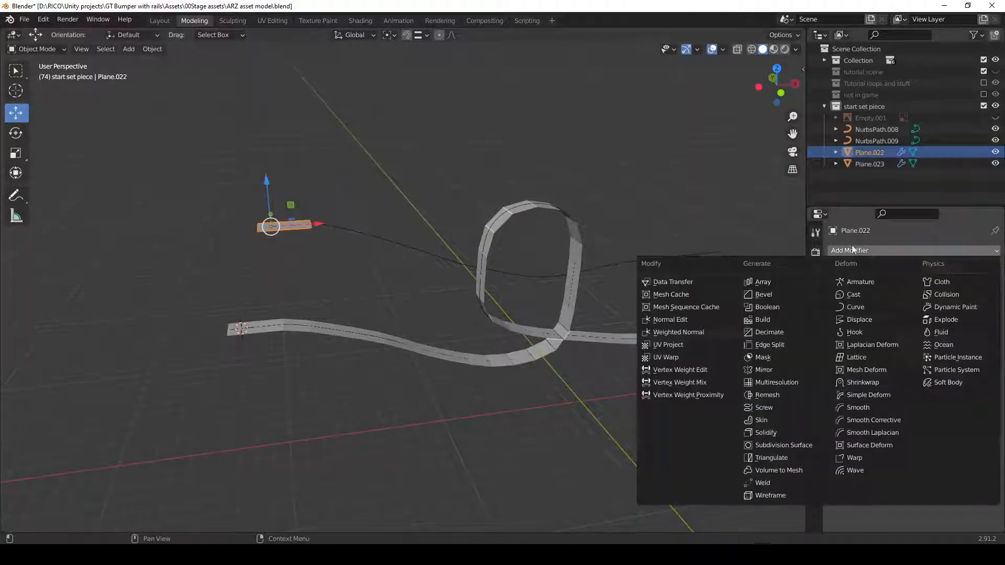
click(868, 306)
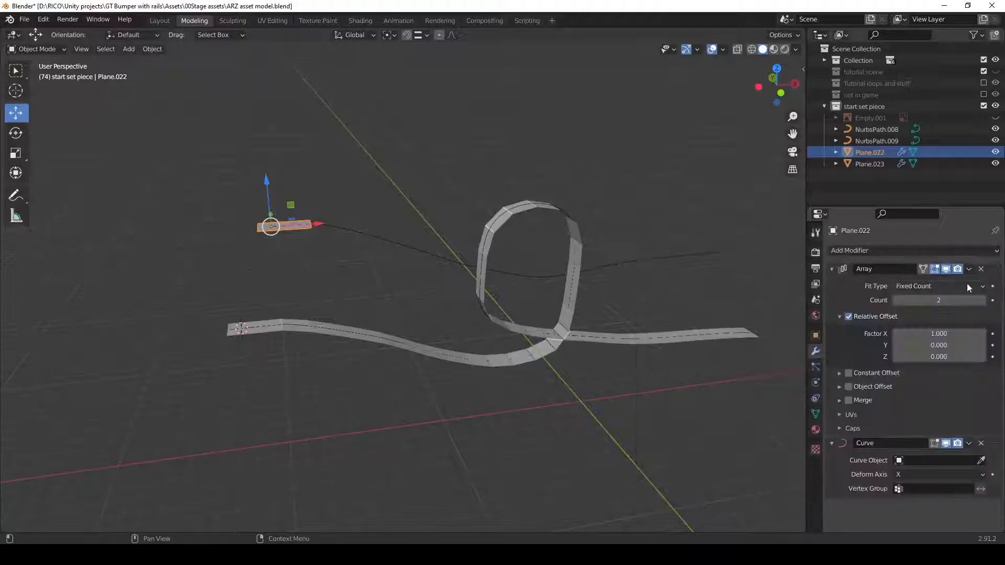
- Set the upper plane's array to Fit Curve and assign NurbsPath.009 to both its Array and Curve modifiers
click(963, 286)
click(954, 324)
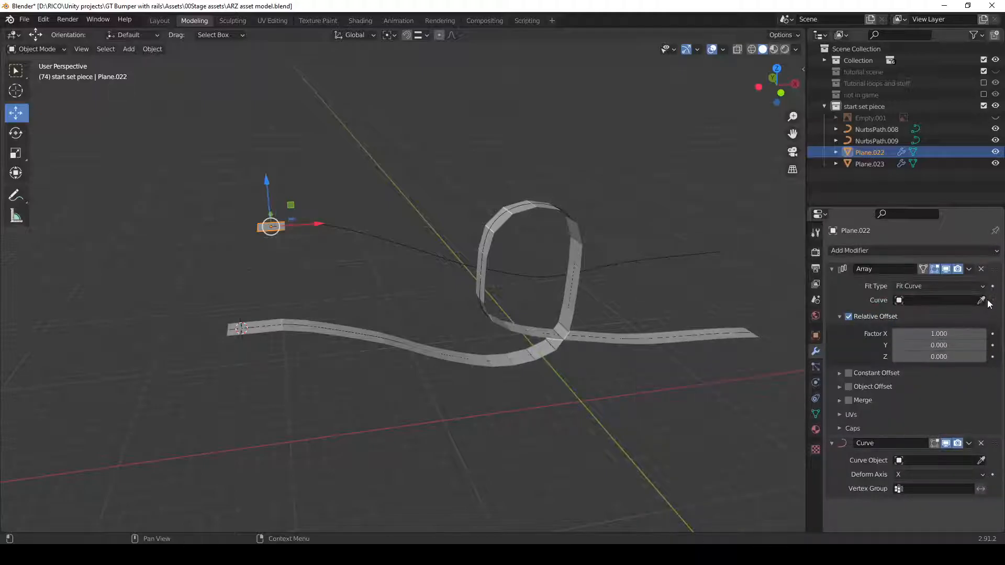
click(981, 300)
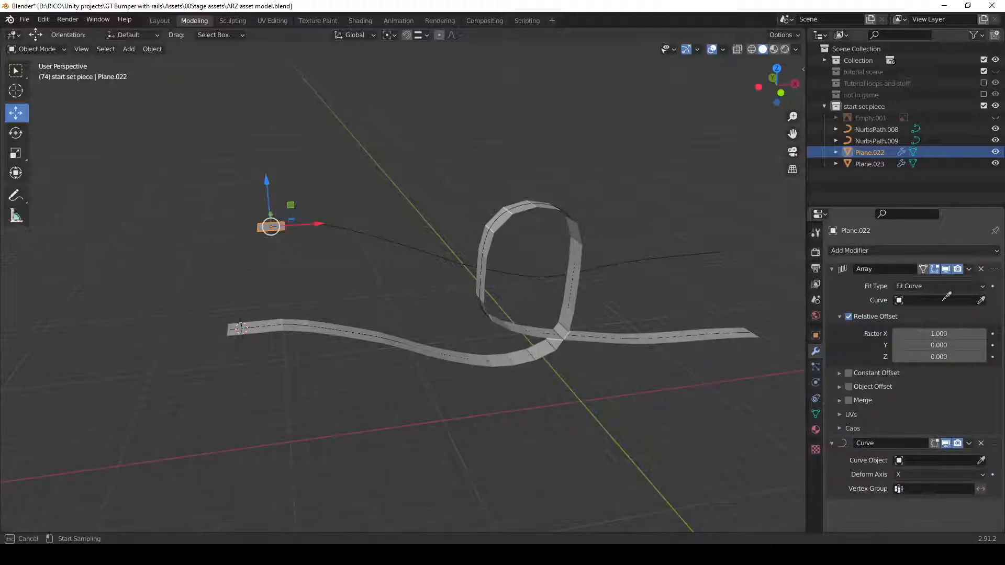
click(428, 249)
click(981, 460)
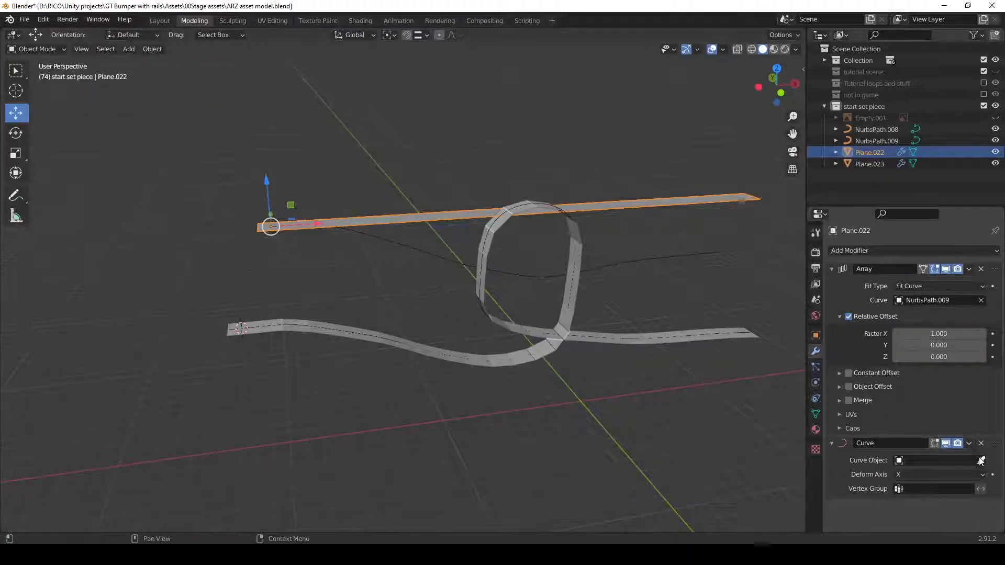
click(686, 256)
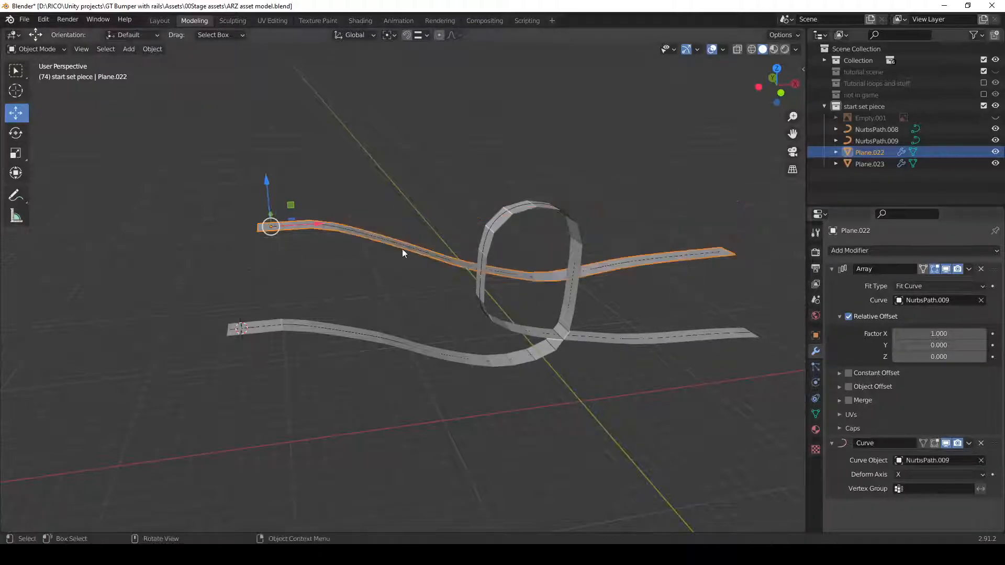
middle_drag(512, 359, 660, 391)
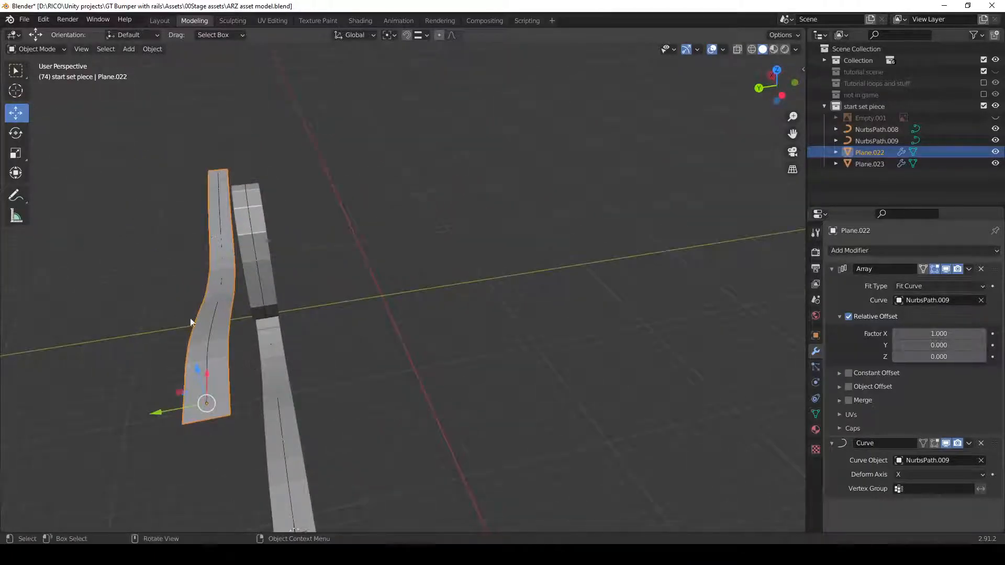
middle_drag(417, 345, 329, 317)
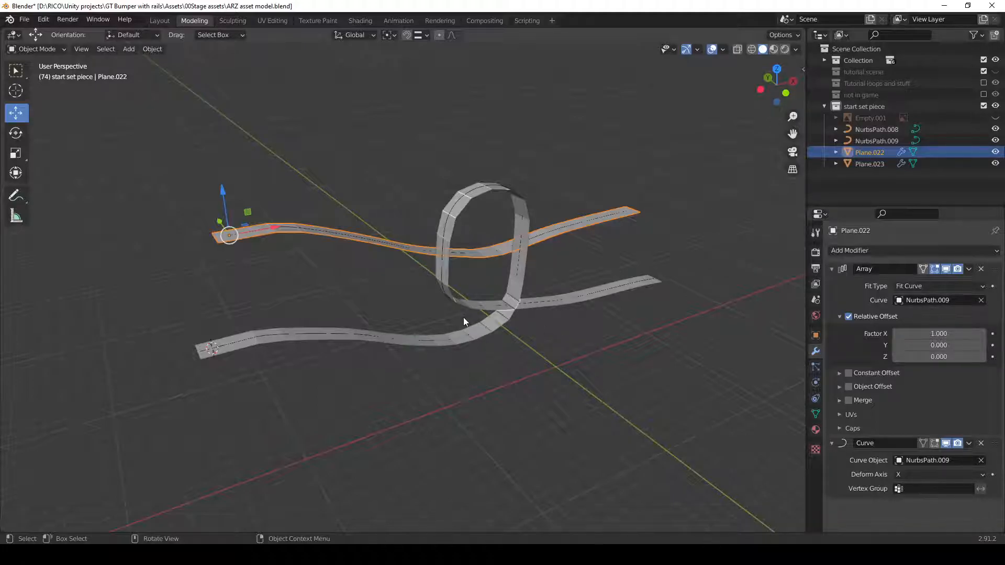
scroll(463, 317, up, 4)
scroll(463, 317, up, 2)
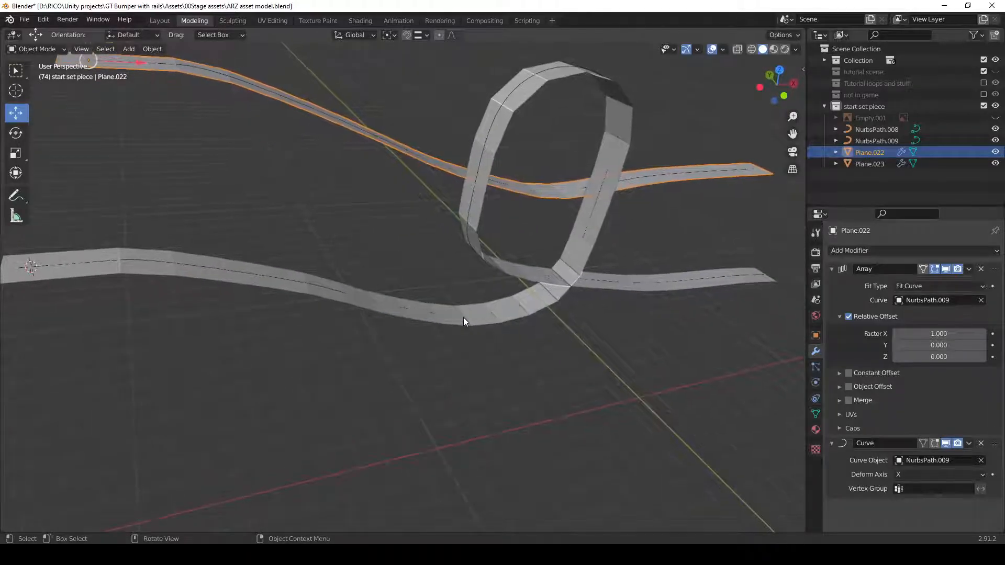
scroll(459, 314, down, 2)
middle_drag(380, 311, 383, 311)
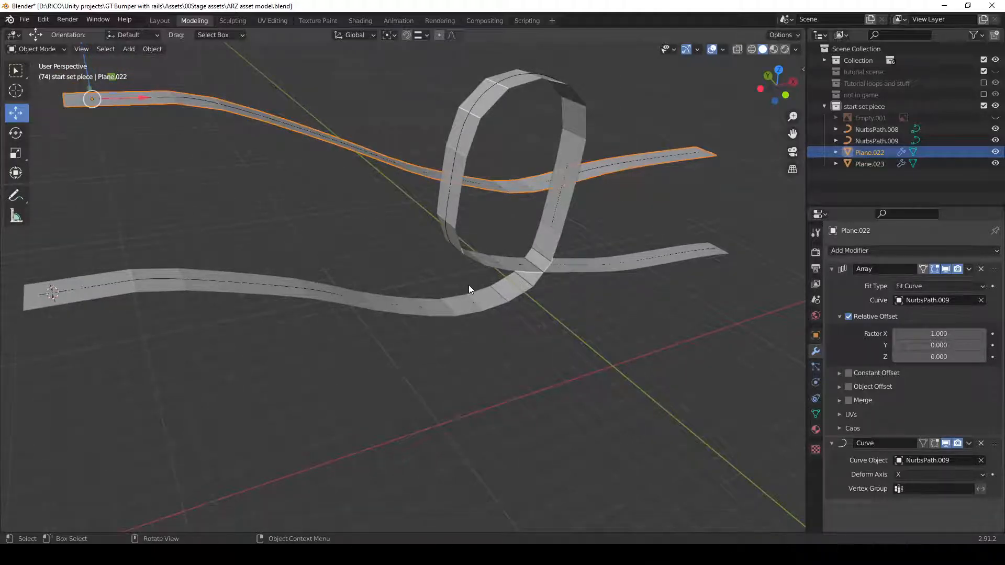
key(Tab)
key(Tab)
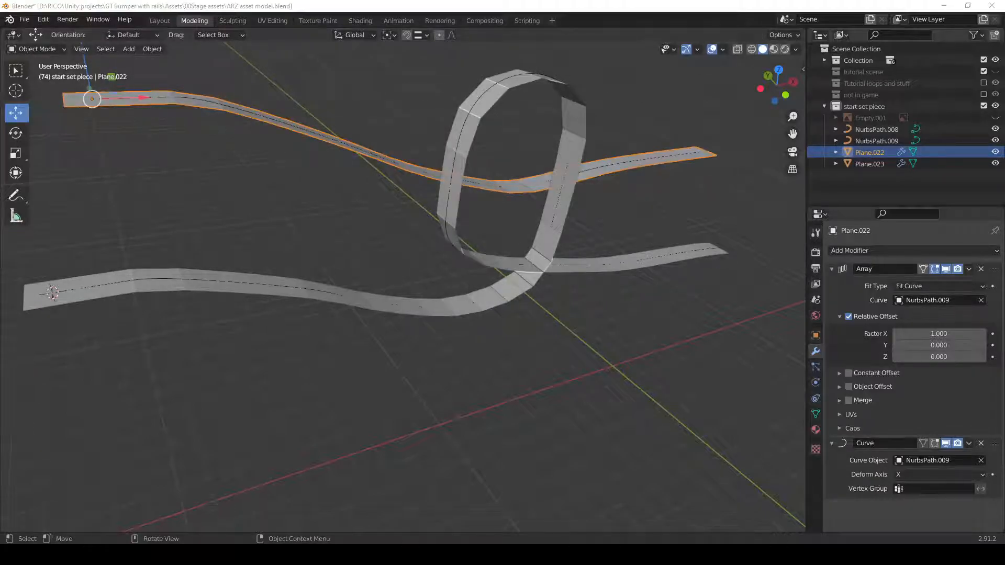
key(alt+Tab)
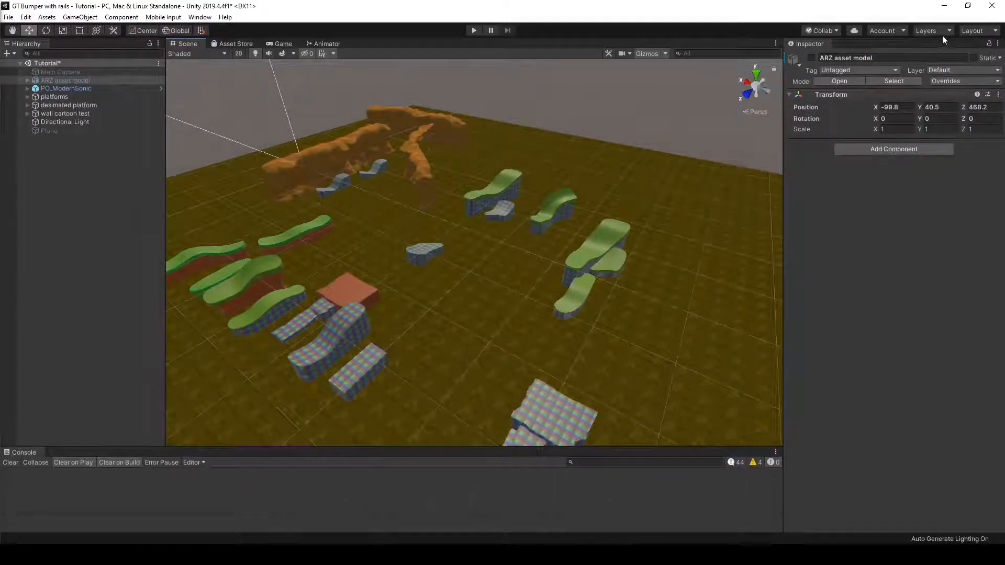
click(944, 6)
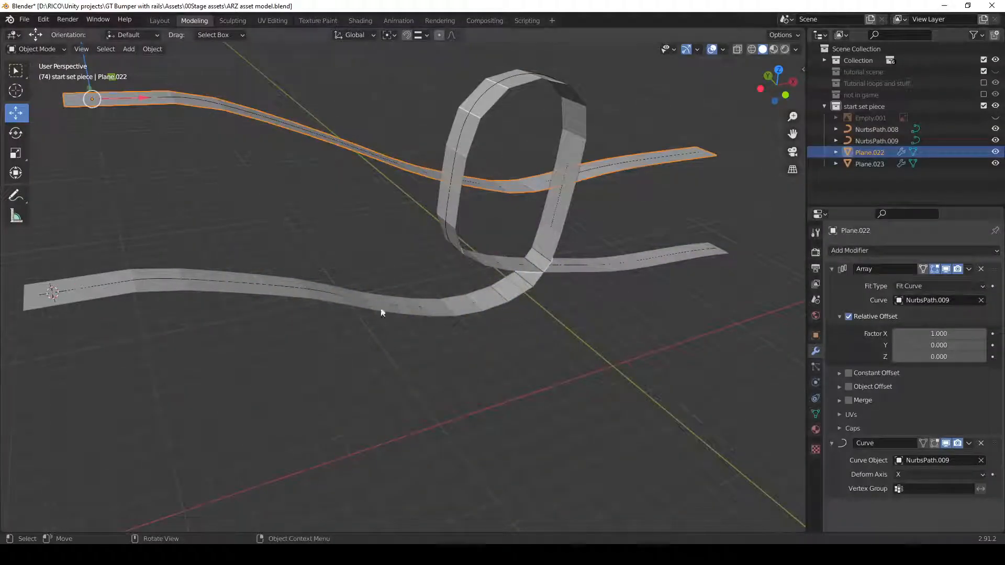
scroll(580, 307, down, 3)
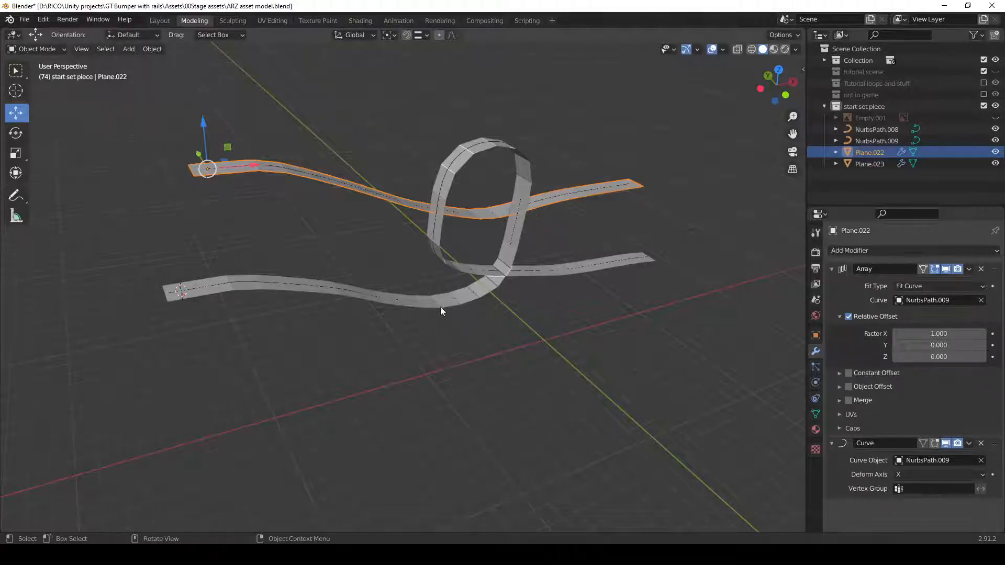
- Select the looping path NurbsPath.008 and open it in Edit Mode
click(540, 274)
click(540, 271)
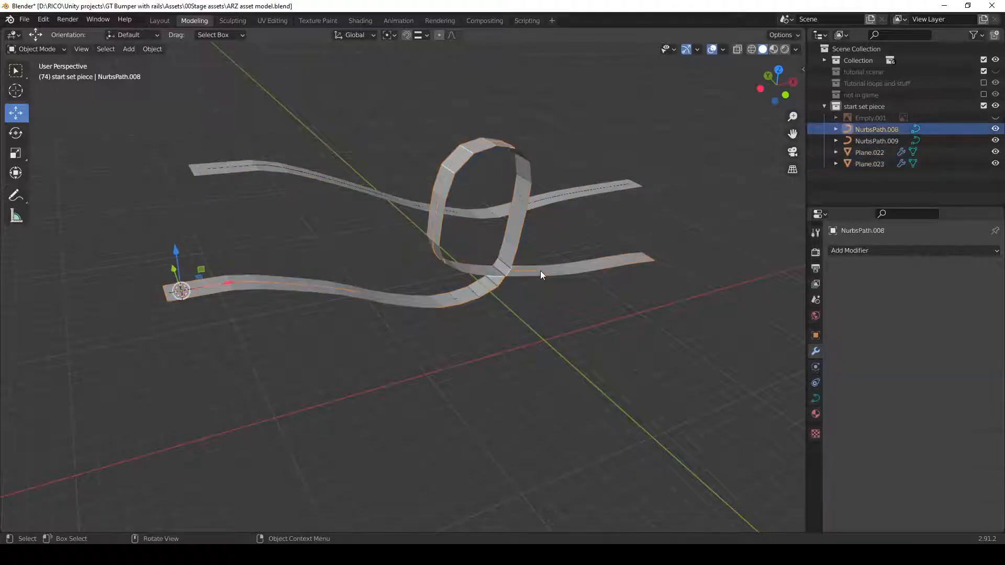
key(Tab)
- Try lowering the looping path's exit control points about 2.46 m along Z, raise them slightly, and undo both moves
middle_drag(541, 273, 422, 274)
drag(393, 256, 500, 295)
drag(393, 263, 678, 334)
drag(547, 246, 544, 274)
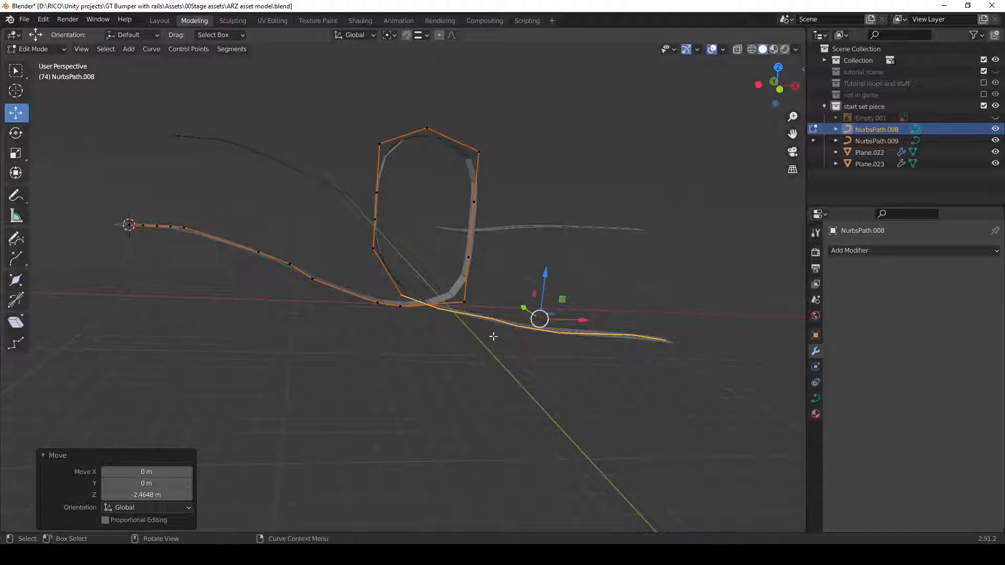
middle_drag(482, 340, 482, 340)
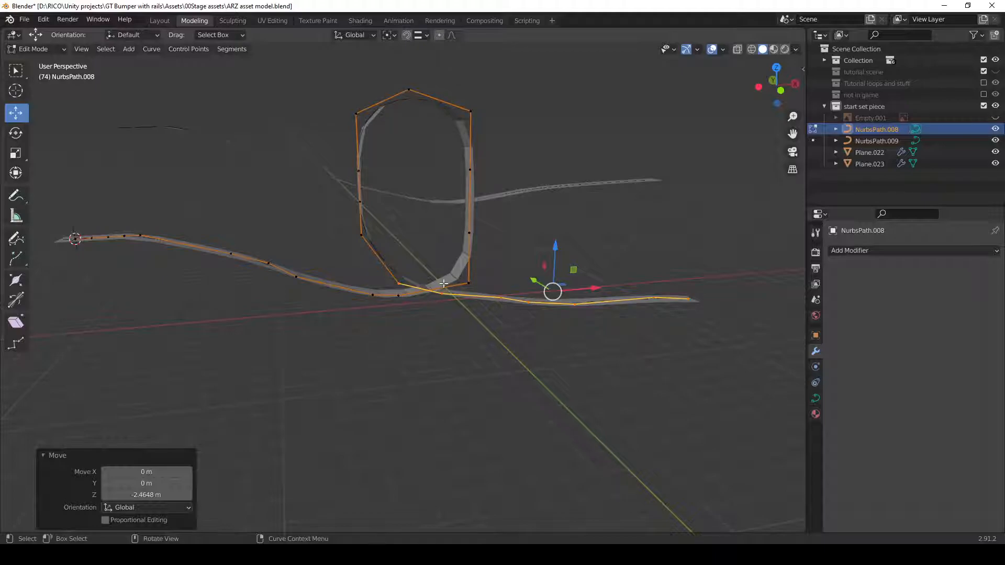
drag(555, 244, 555, 232)
key(ctrl+z)
key(ctrl+z)
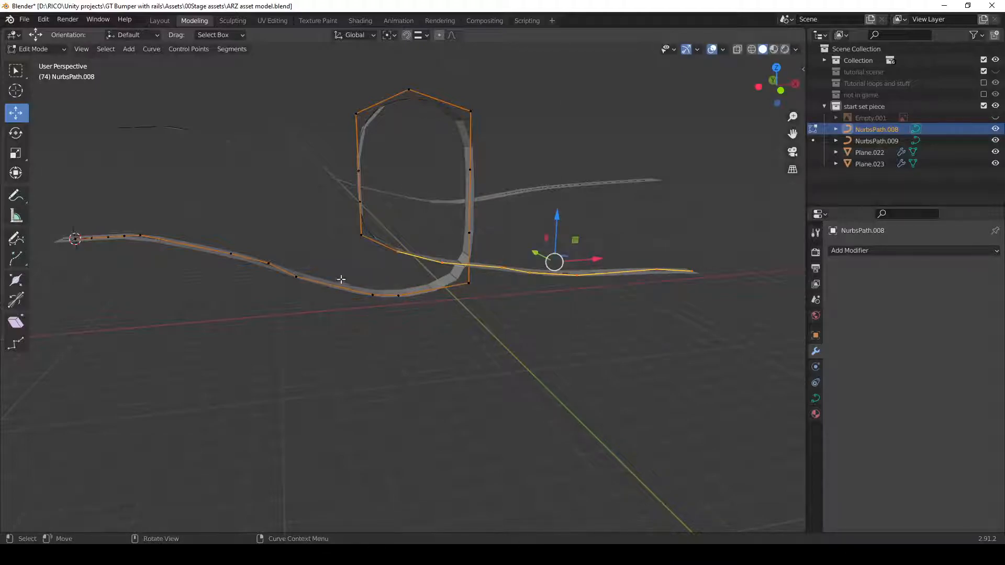
- Enable proportional editing and shift the looping path's exit end point about 8.31 m along Y with smooth, connected falloff sized about 73
click(383, 293)
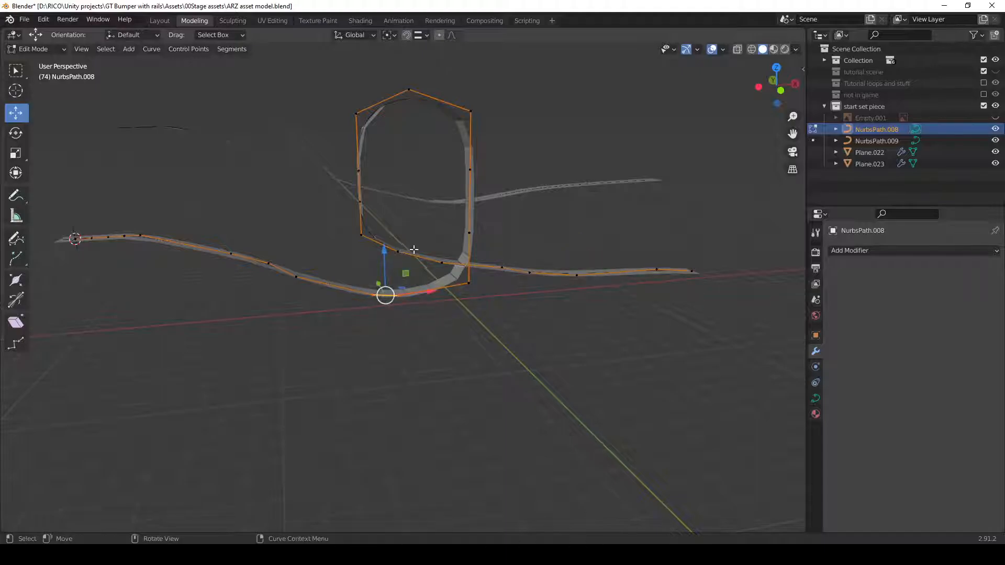
click(690, 270)
key(grave)
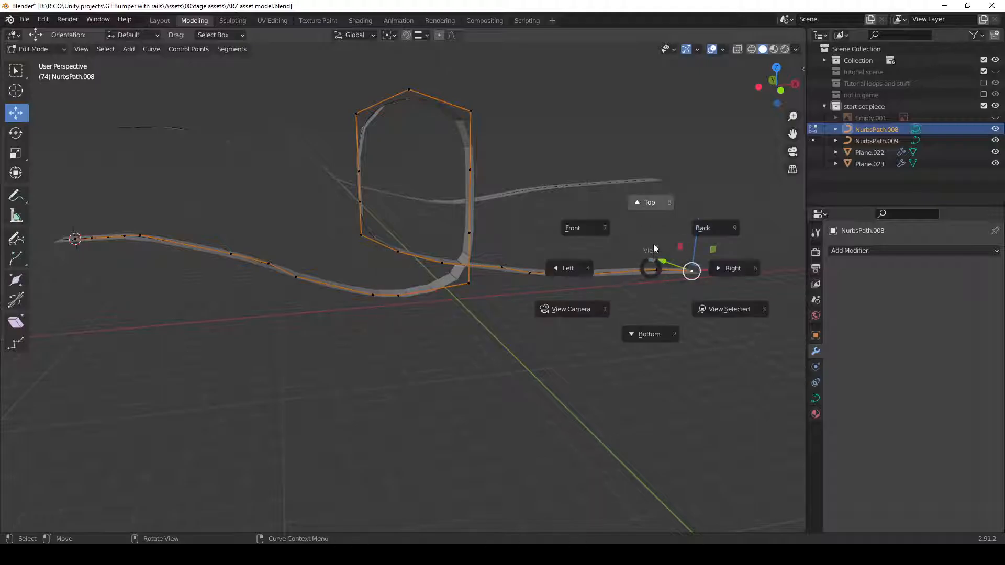
click(649, 204)
shift+middle_drag(648, 202, 520, 364)
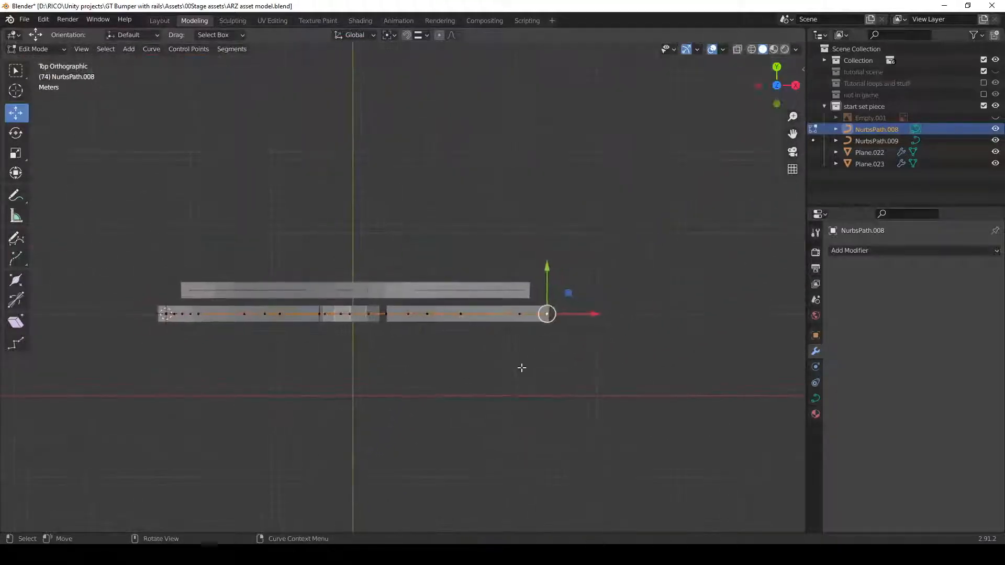
click(437, 36)
click(458, 35)
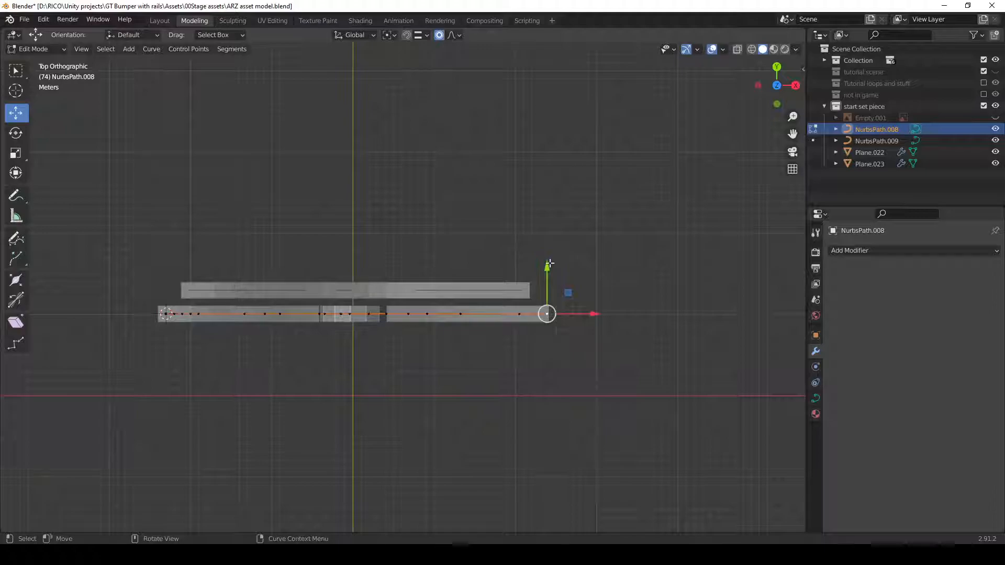
drag(547, 273, 540, 201)
scroll(549, 207, down, 12)
scroll(549, 187, down, 13)
scroll(539, 198, down, 6)
scroll(541, 200, down, 1)
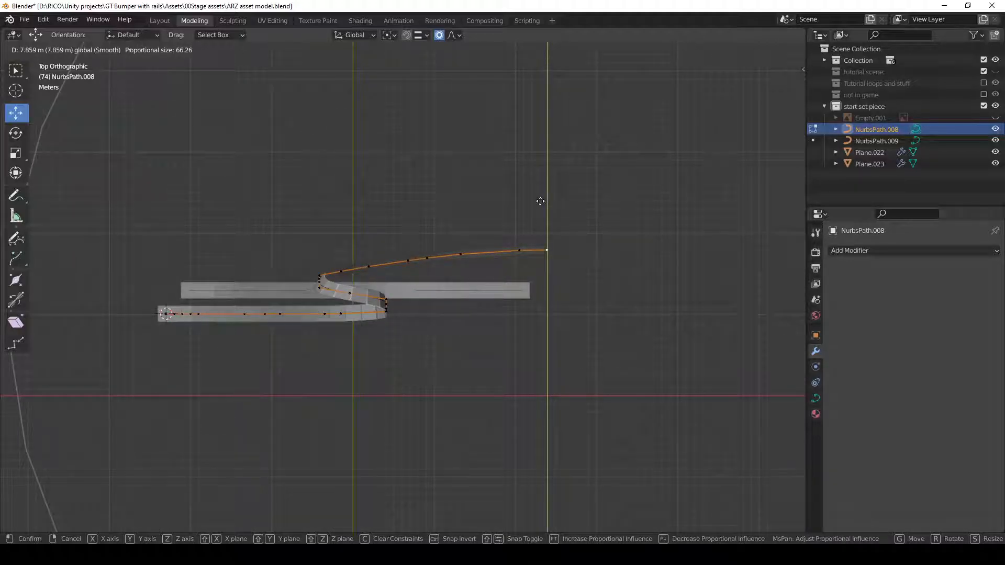
scroll(541, 200, down, 1)
drag(540, 201, 545, 195)
- Tilt the looping path's exit end by about -67° with proportional falloff to level its strip, and leave Edit Mode
middle_drag(556, 338, 253, 377)
middle_drag(353, 347, 323, 350)
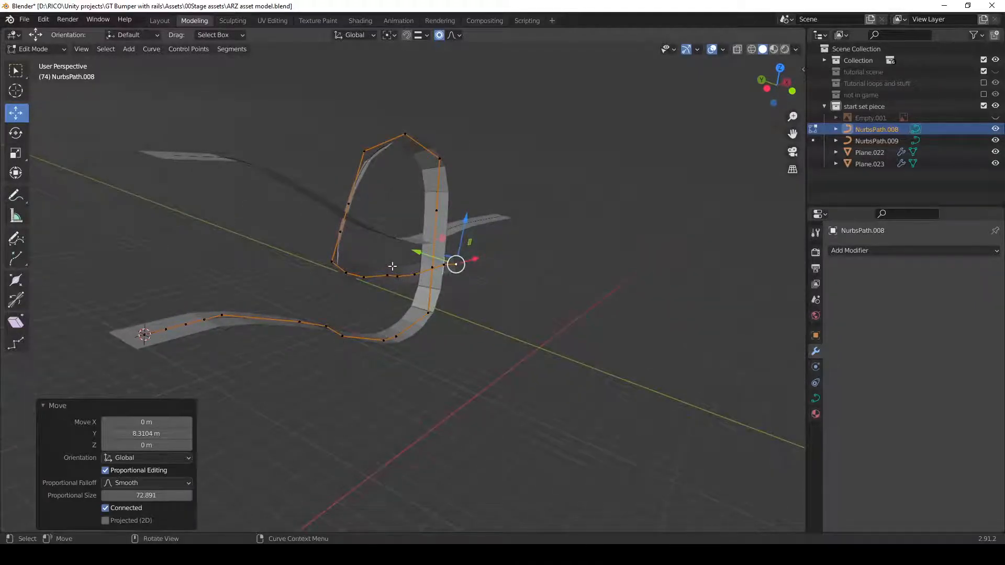
middle_drag(393, 266, 358, 313)
middle_drag(479, 293, 533, 244)
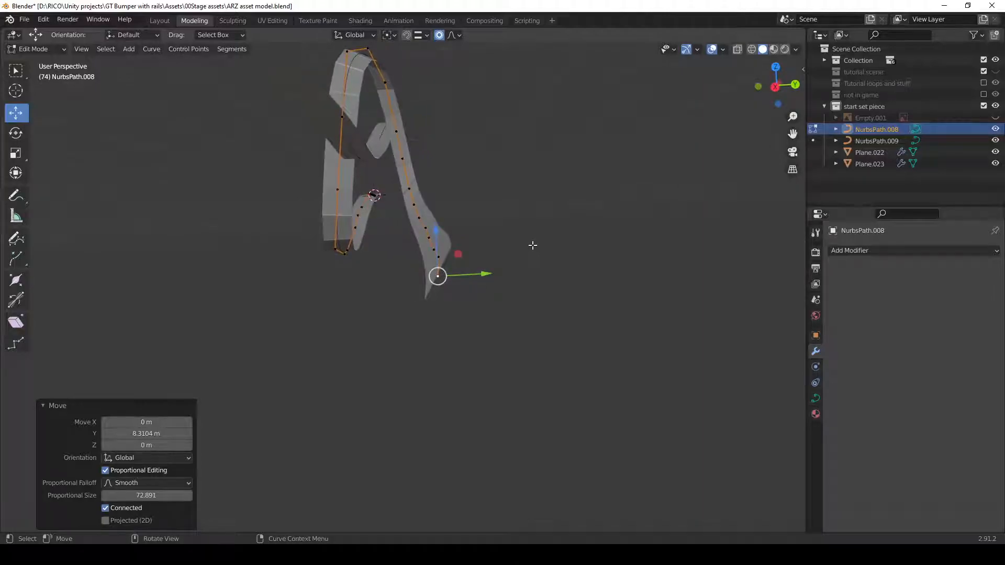
key(ctrl+t)
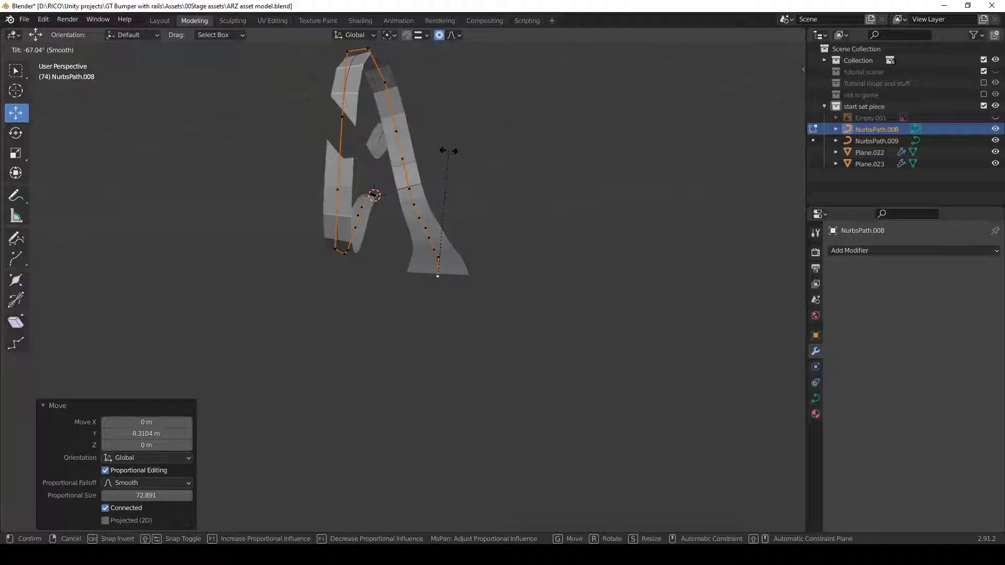
middle_drag(468, 177, 470, 338)
key(Tab)
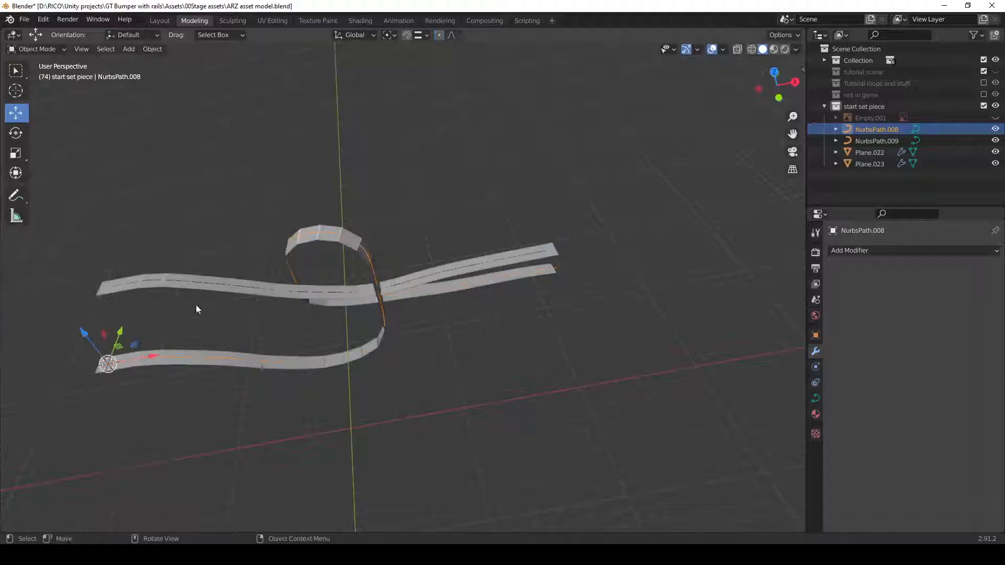
- Open the upper path NurbsPath.009 in Edit Mode and move all its points about -2.57 m along Y
click(153, 281)
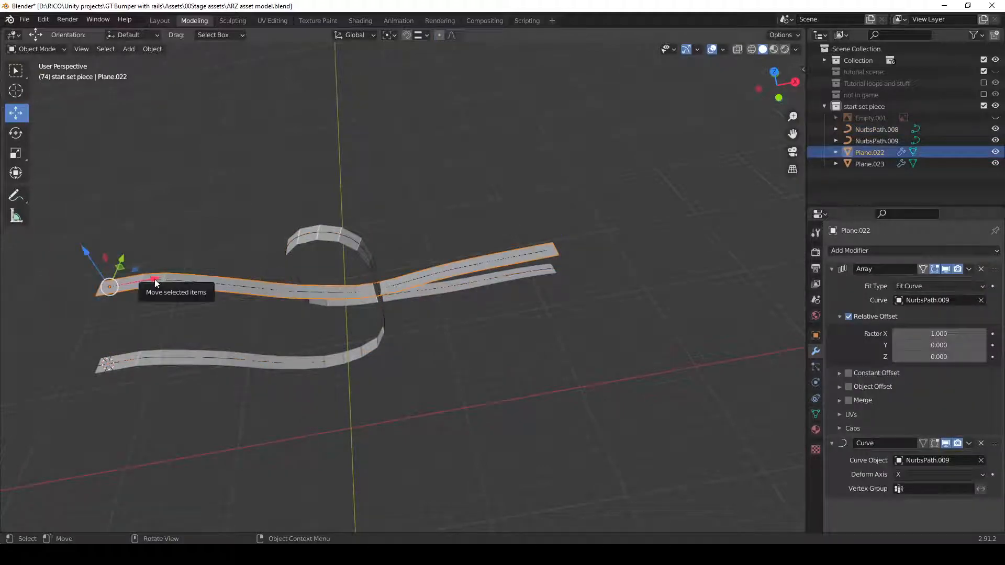
click(153, 282)
key(Tab)
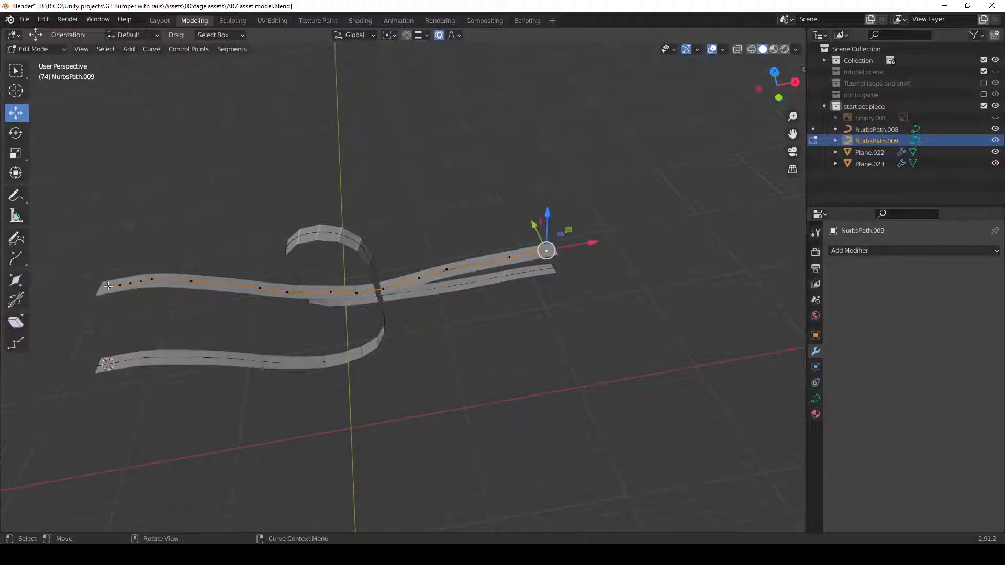
key(a)
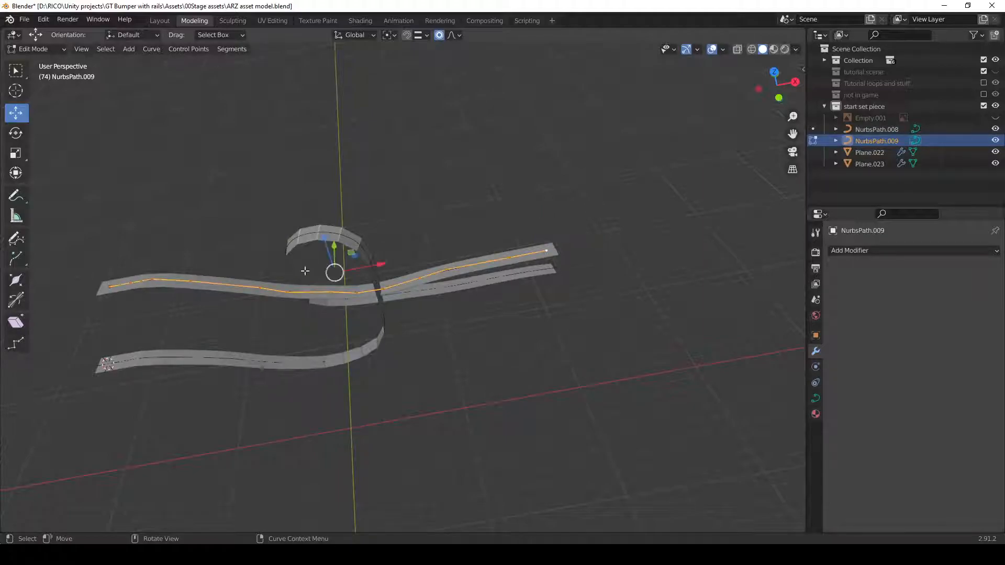
drag(332, 248, 333, 268)
- In top view, shift the whole upper path slightly back along positive Y
key(grave)
click(333, 207)
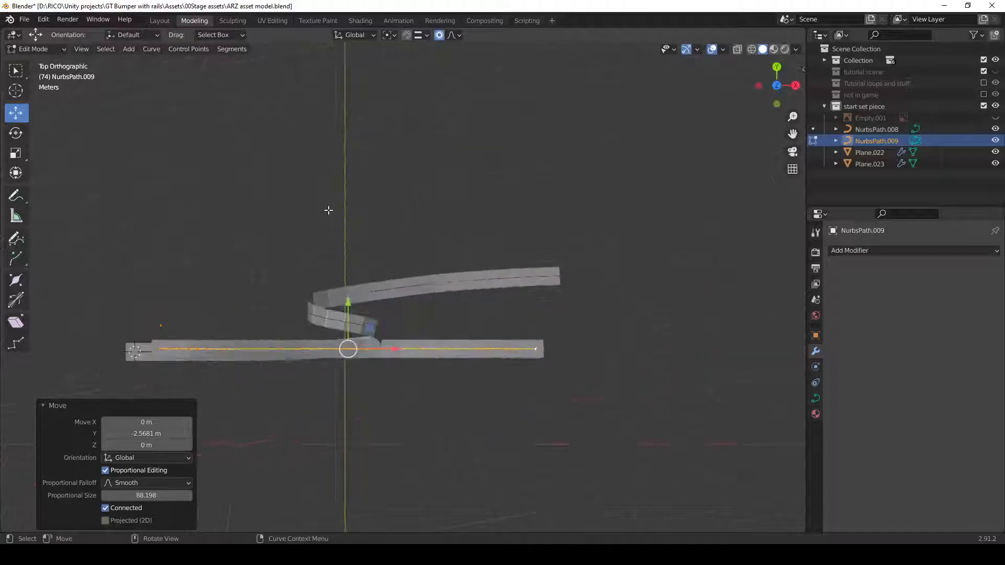
shift+middle_drag(320, 388, 334, 410)
scroll(332, 383, up, 3)
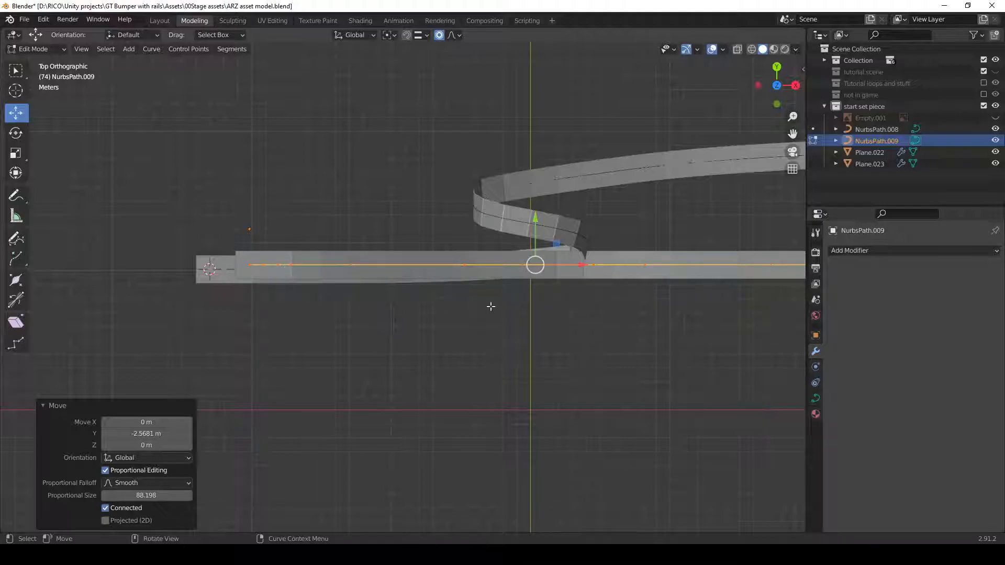
scroll(492, 307, down, 2)
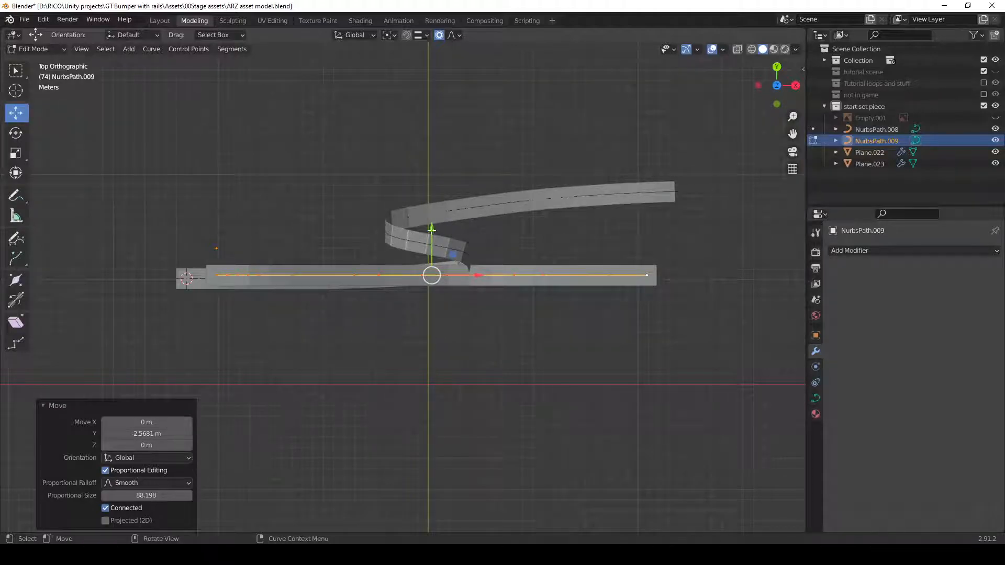
drag(431, 229, 423, 210)
drag(481, 257, 491, 239)
- Select the group of control points at the upper path's start
middle_drag(456, 335, 456, 196)
middle_drag(367, 309, 467, 197)
drag(190, 161, 376, 261)
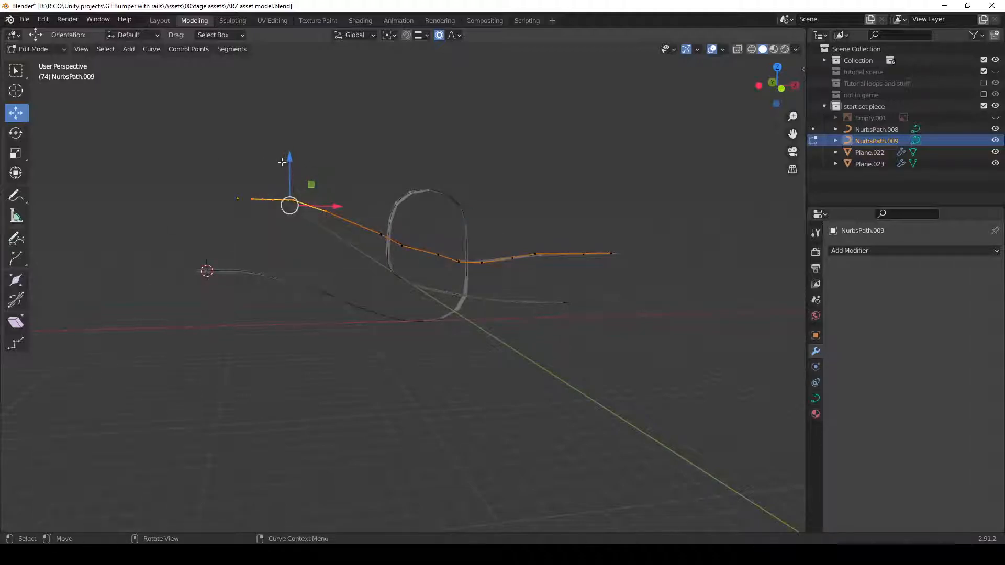
- Try moving the upper path's start points along Z and undo both attempts
drag(289, 158, 286, 178)
key(ctrl+z)
click(439, 36)
mouse_move(289, 155)
mouse_down()
mouse_move(287, 188)
mouse_move(287, 155)
mouse_up()
key(ctrl+z)
- Lower the upper path's start section along Z with proportional editing and deselect its points
drag(291, 156, 305, 245)
scroll(294, 164, down, 20)
scroll(278, 188, down, 4)
scroll(277, 196, down, 1)
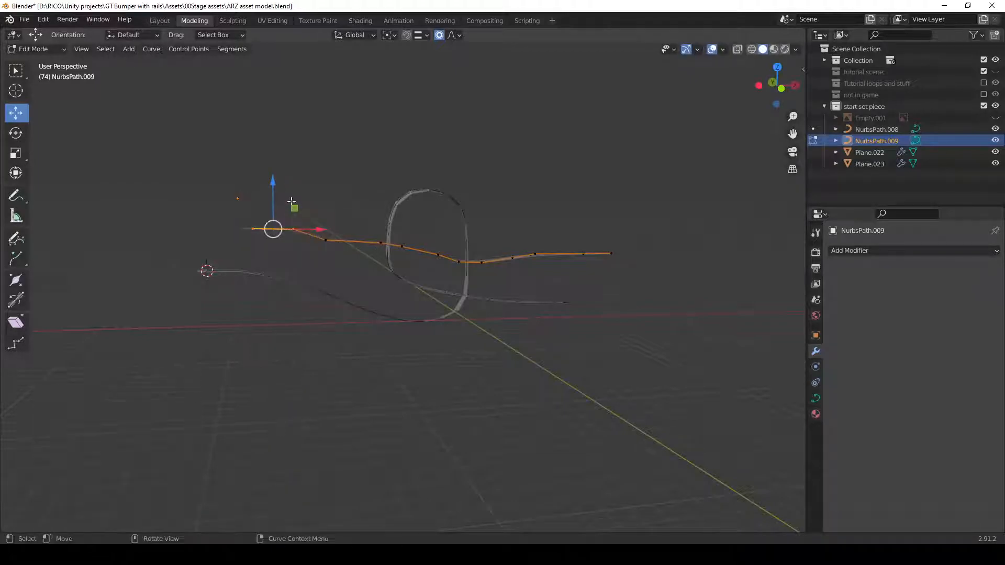
drag(275, 184, 274, 202)
scroll(274, 196, up, 4)
scroll(273, 200, up, 1)
click(335, 239)
- Select the control points of the upper path's exit section and move them about 4.07 m along Y with proportional size about 6.12
middle_drag(334, 239, 188, 273)
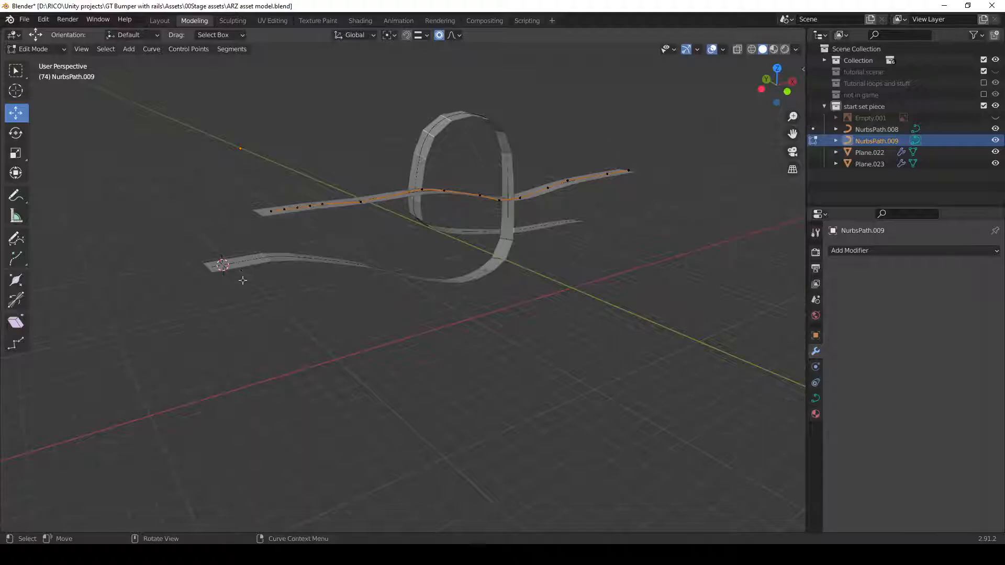
middle_drag(592, 243, 545, 228)
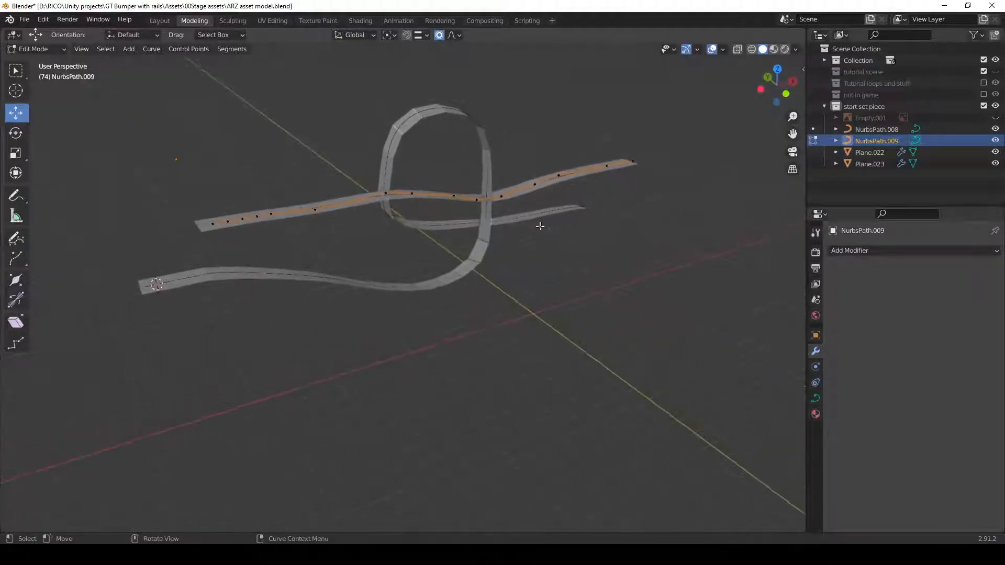
middle_drag(707, 162, 427, 298)
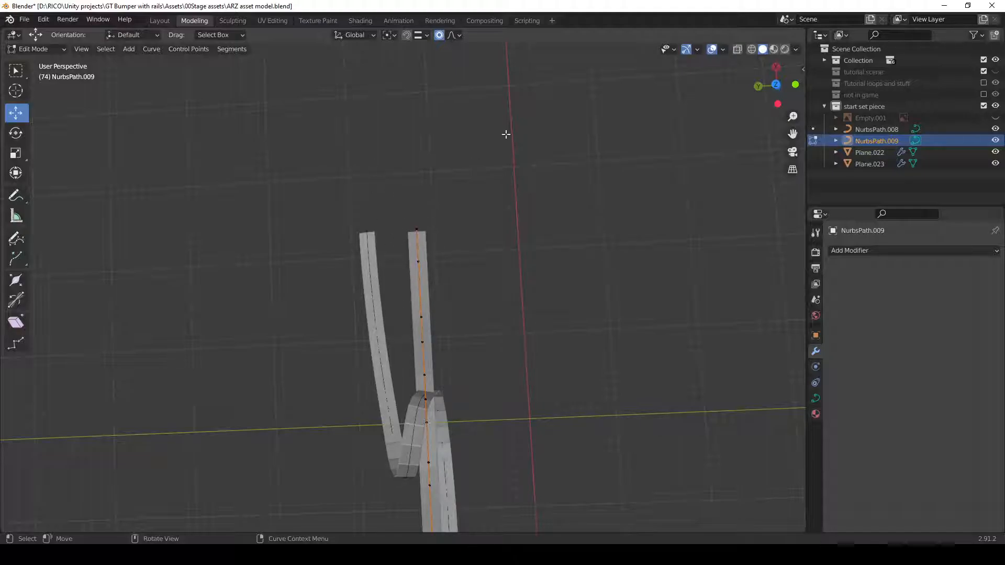
middle_drag(485, 297, 440, 157)
scroll(494, 363, up, 3)
scroll(454, 308, down, 2)
drag(439, 152, 499, 281)
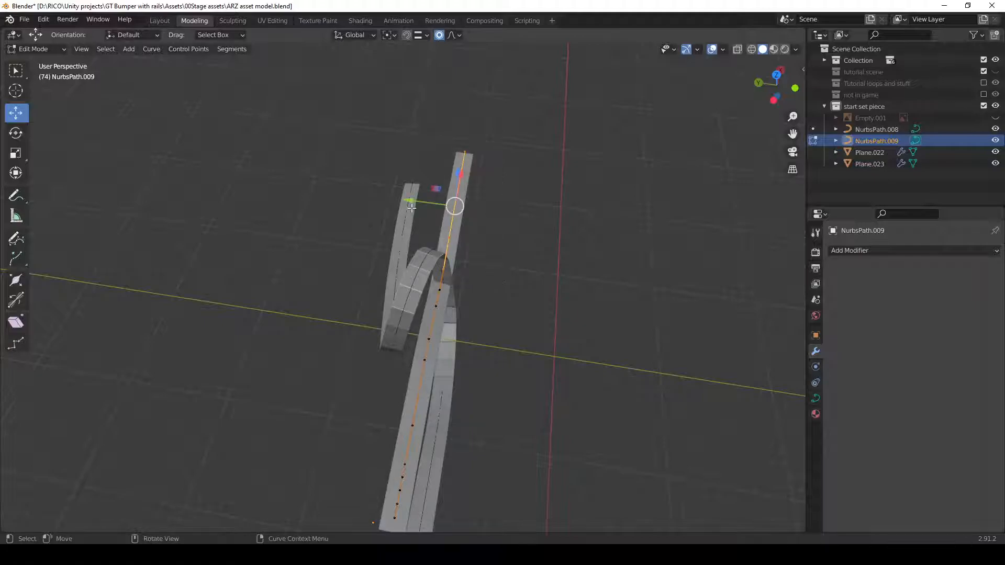
key(g)
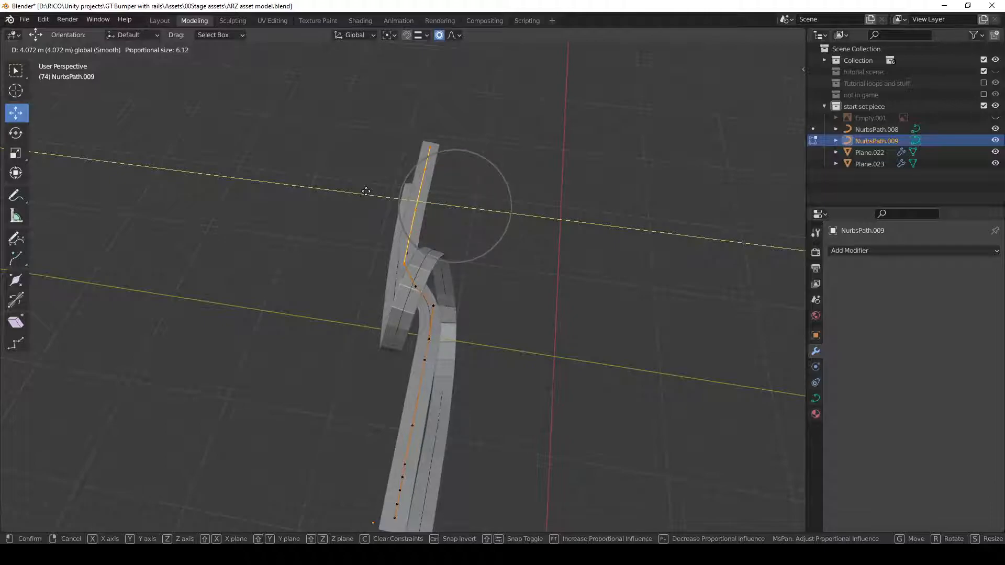
click(366, 191)
- Select the control points at the upper path's far end and move them about -3.61 m along Y with proportional size about 17.45
middle_drag(639, 278, 468, 318)
middle_drag(416, 228, 448, 217)
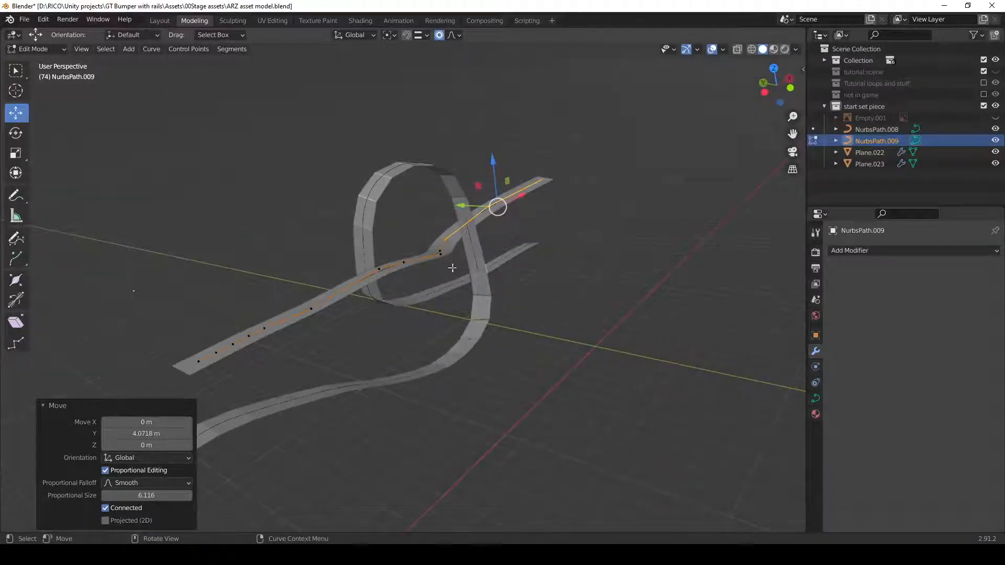
middle_drag(522, 252, 504, 371)
key(grave)
click(489, 343)
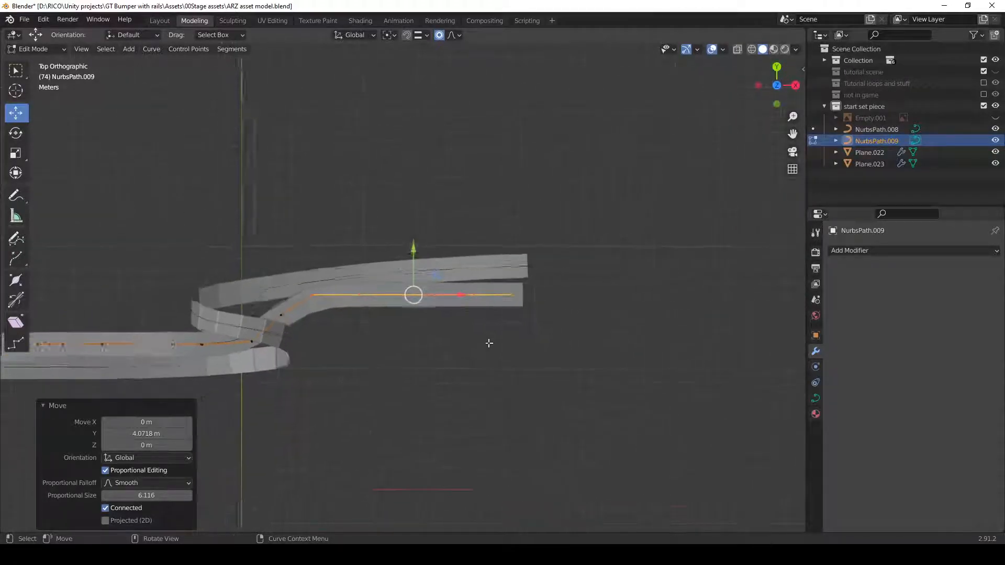
drag(419, 235, 517, 345)
drag(473, 243, 471, 281)
scroll(470, 294, down, 8)
scroll(469, 295, down, 3)
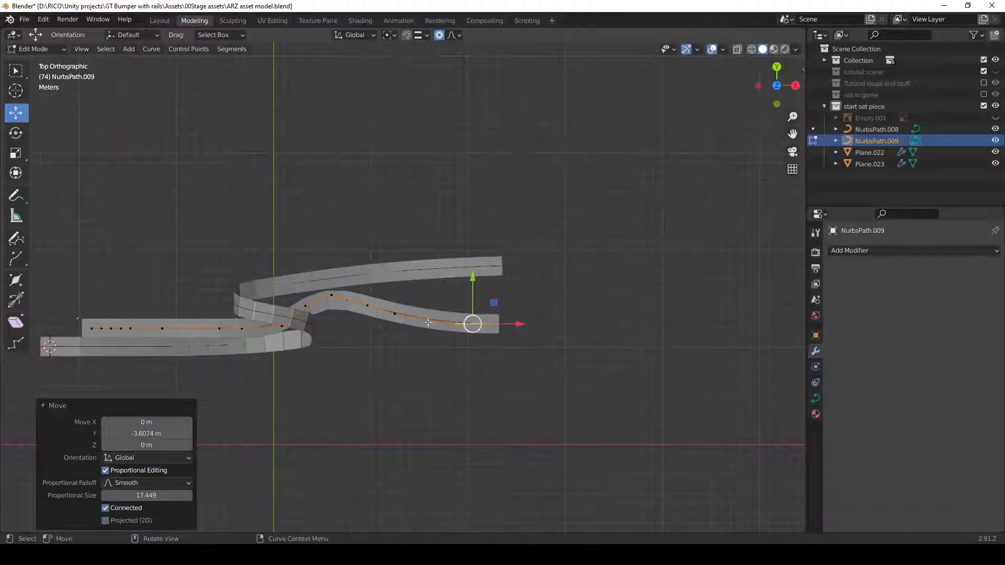
- Widen the upper path's exit by increasing the end points' radius by a factor of about 2.35 with proportional size about 25.5
middle_drag(488, 365, 508, 322)
key(alt+s)
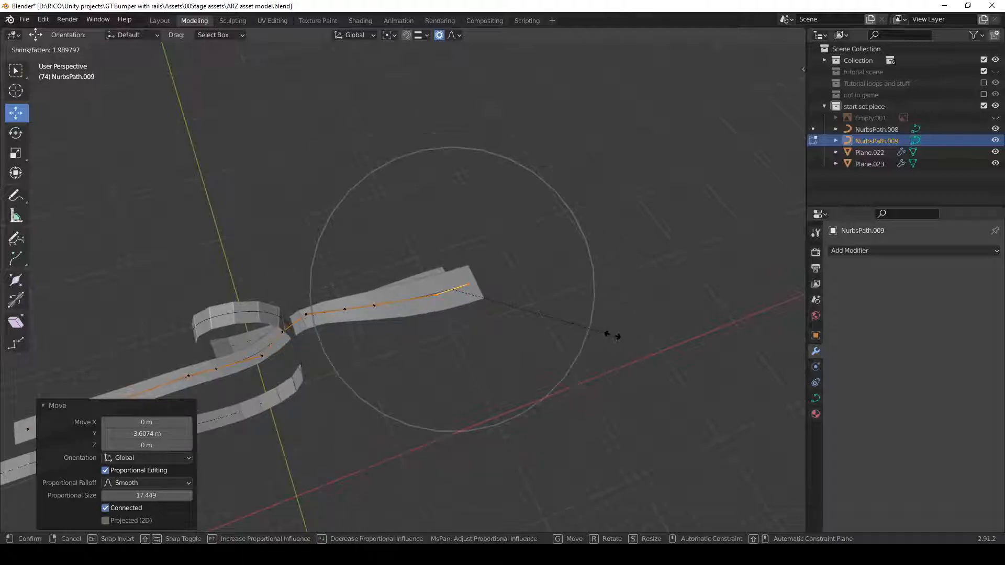
scroll(610, 333, down, 3)
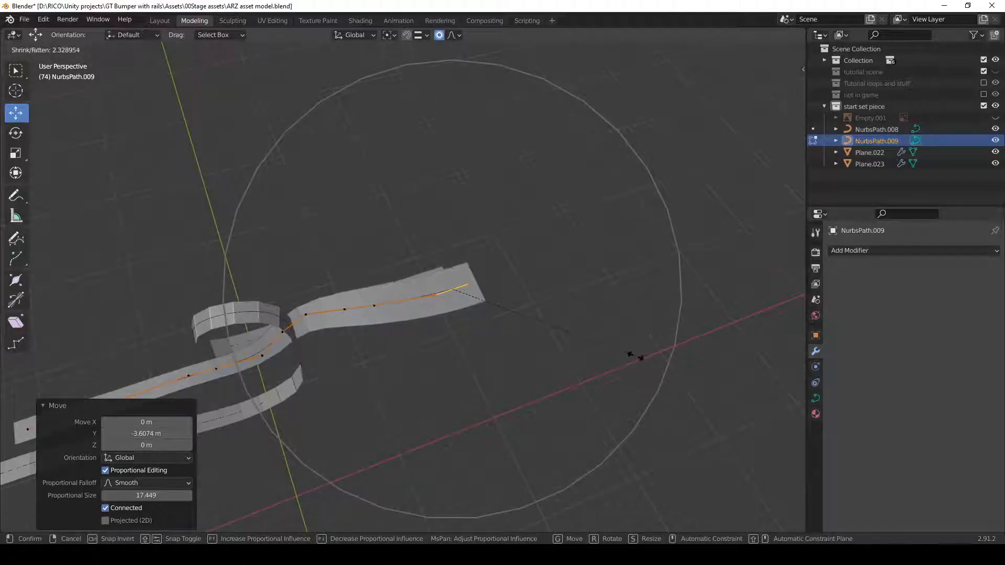
scroll(640, 353, down, 2)
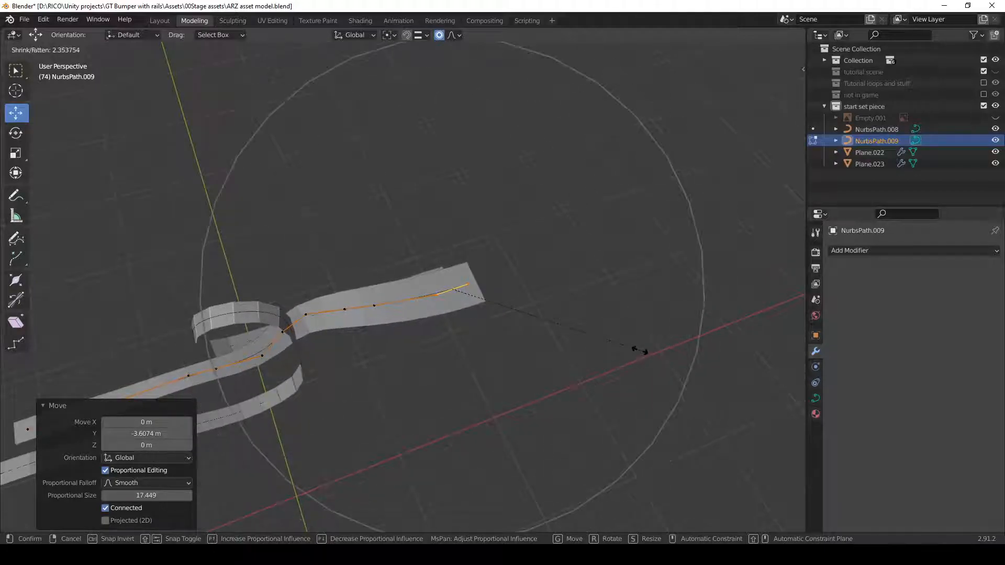
click(640, 351)
- Select the upper path's control points from its far end back to the bend beside the loop and shift them along Y
middle_drag(599, 352, 324, 283)
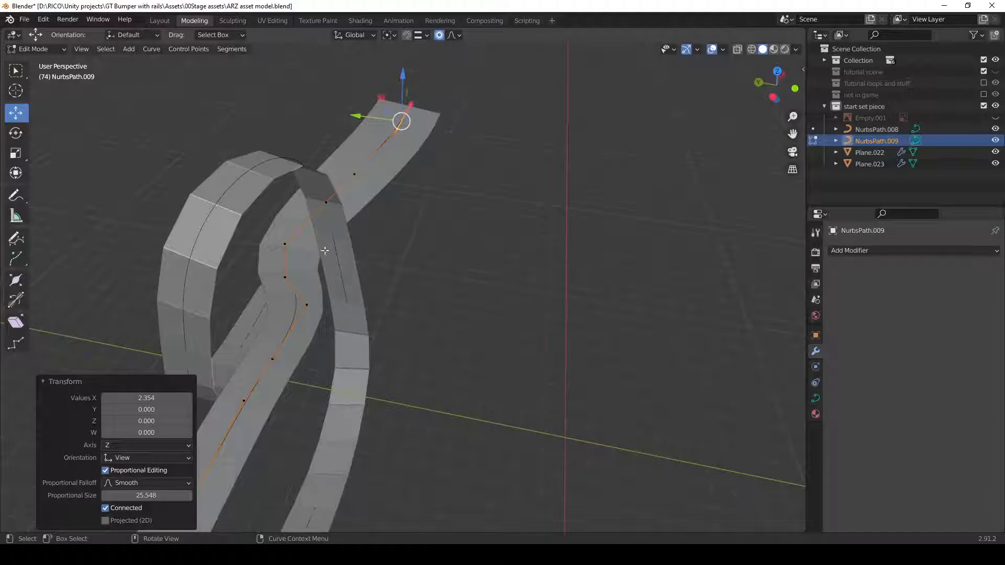
middle_drag(343, 362, 276, 280)
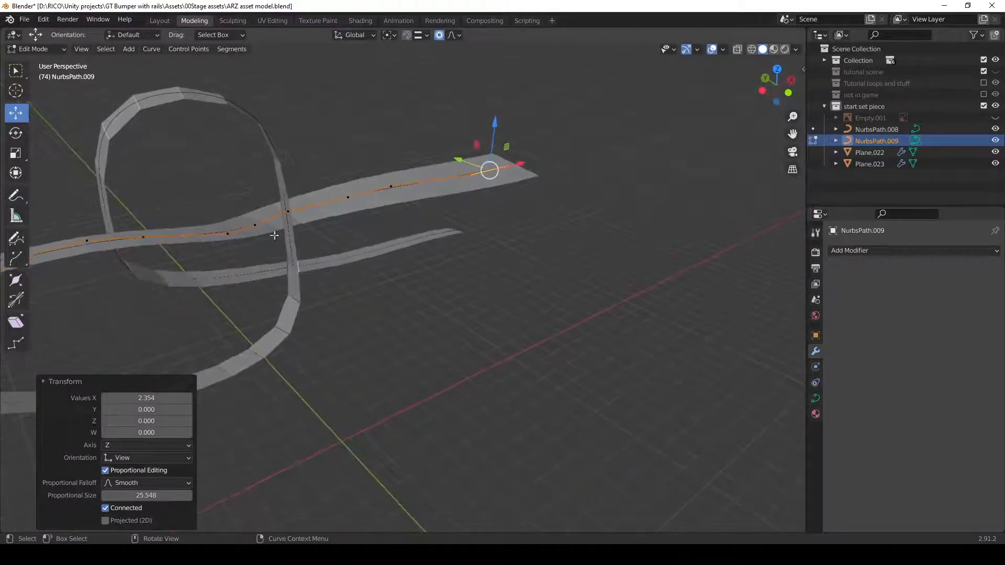
middle_drag(234, 234, 312, 362)
drag(260, 325, 292, 379)
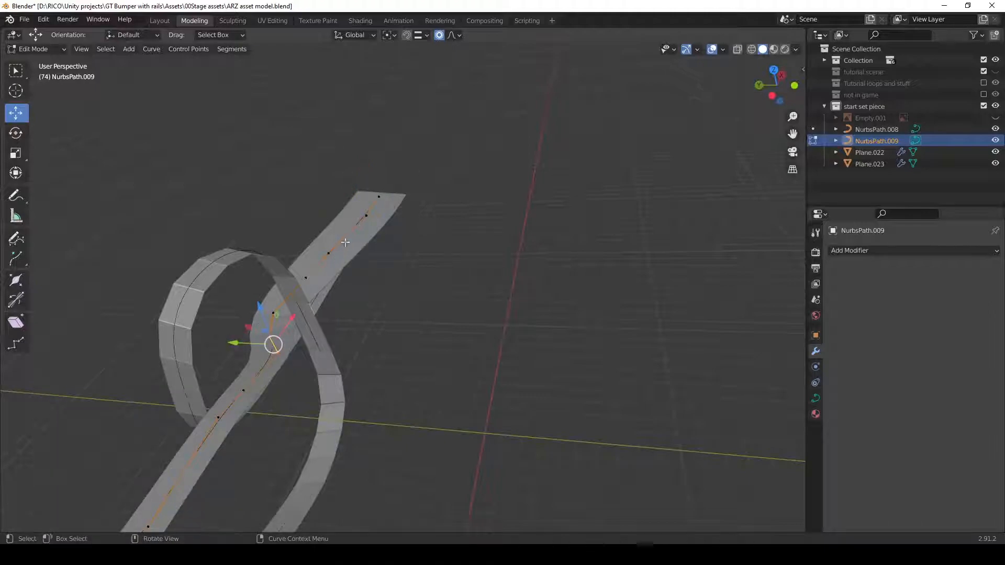
click(375, 194)
ctrl+click(282, 344)
drag(287, 264, 260, 243)
- Tilt the upper path's last control point by about -6.53° with proportional size about 11.9
scroll(282, 254, up, 10)
middle_drag(392, 309, 449, 409)
scroll(448, 409, up, 2)
click(407, 309)
middle_drag(484, 313, 495, 321)
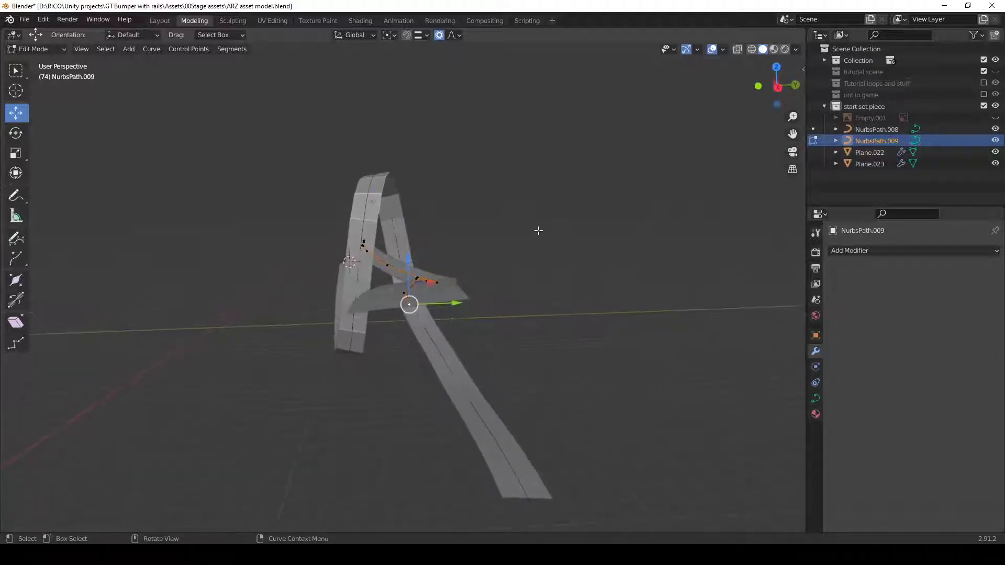
key(ctrl+t)
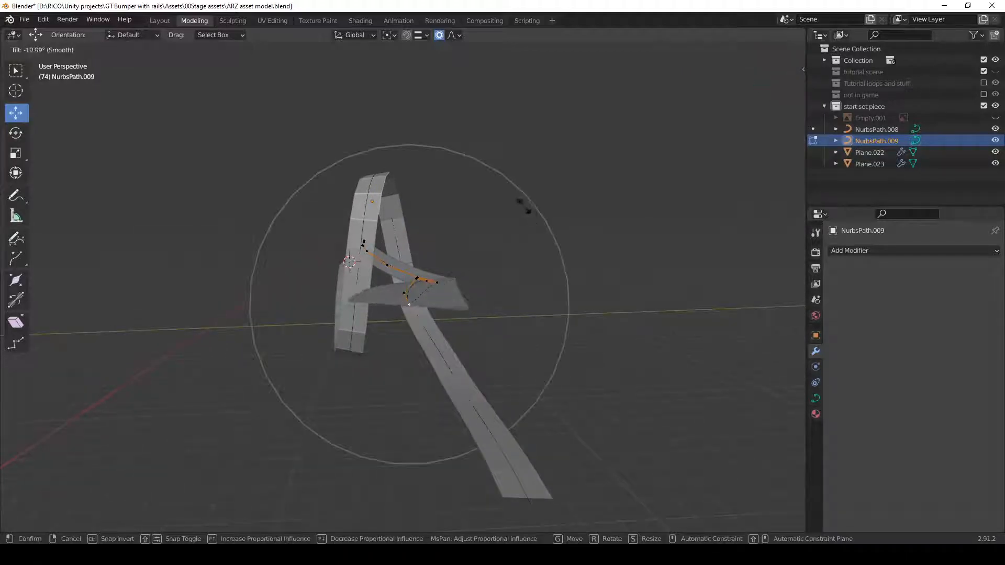
scroll(528, 216, down, 7)
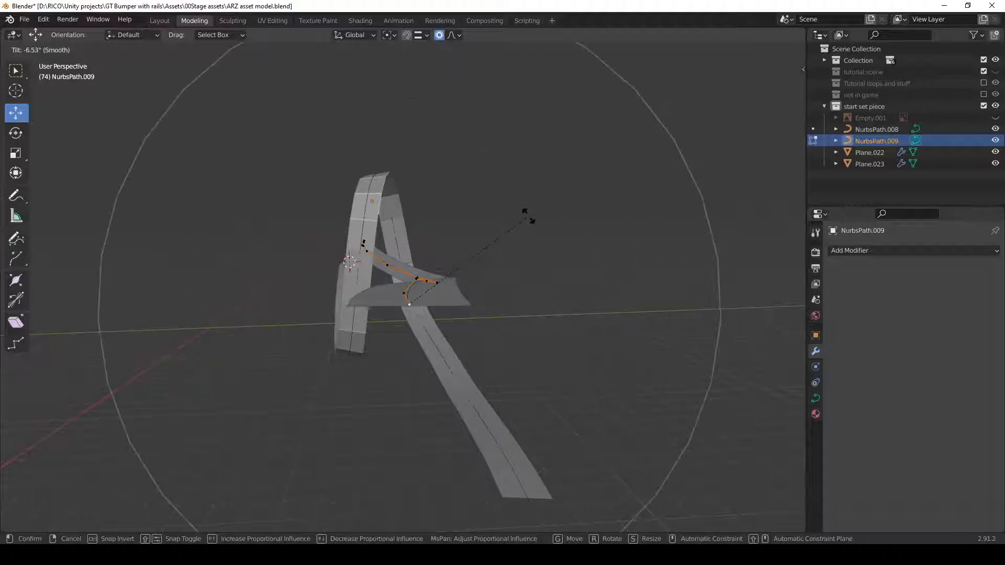
scroll(528, 216, down, 3)
scroll(528, 215, up, 3)
click(529, 216)
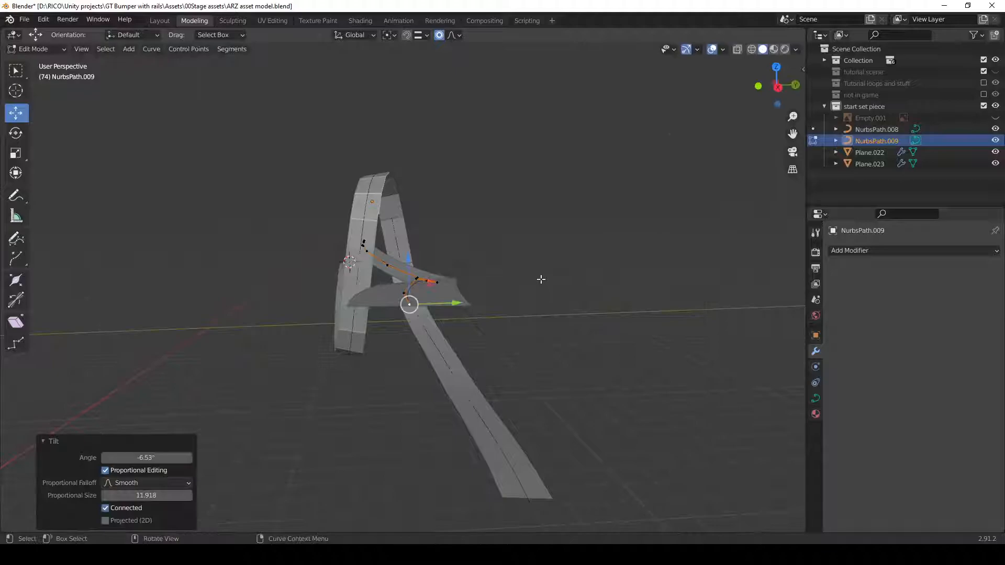
- Return to Object Mode and widen the looping track plane by scaling it along global Y
middle_drag(541, 280, 376, 353)
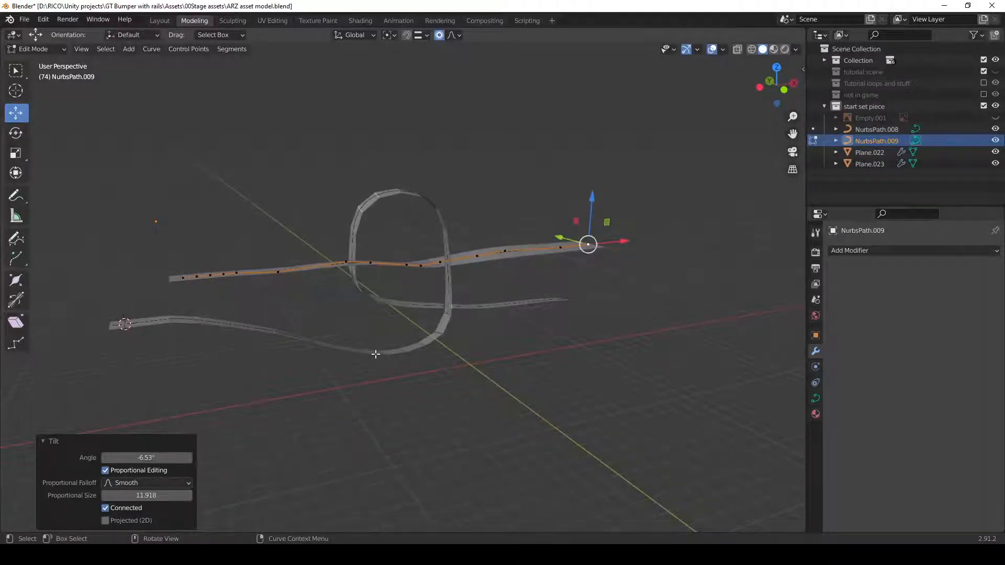
middle_drag(376, 353, 343, 357)
key(Tab)
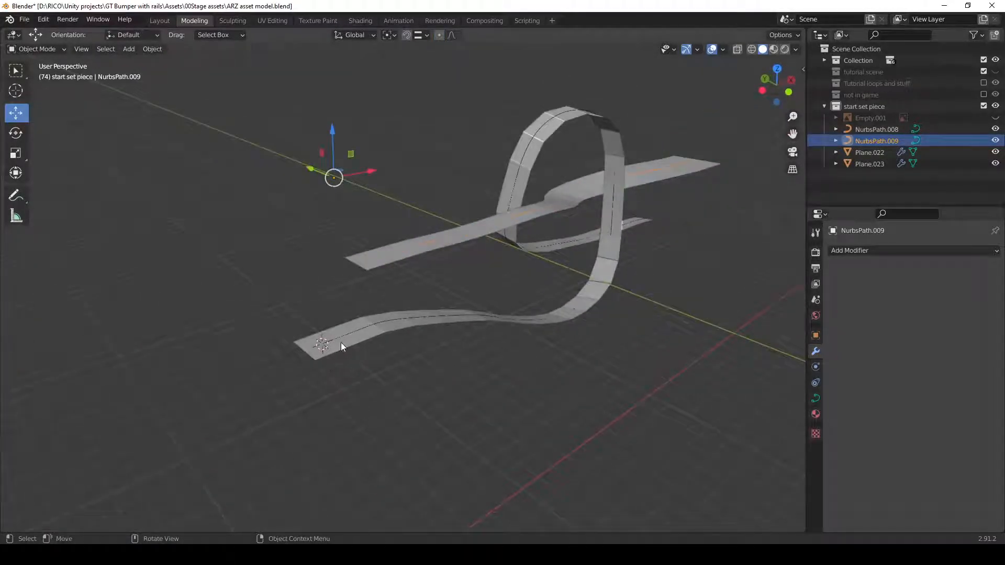
click(340, 343)
key(Tab)
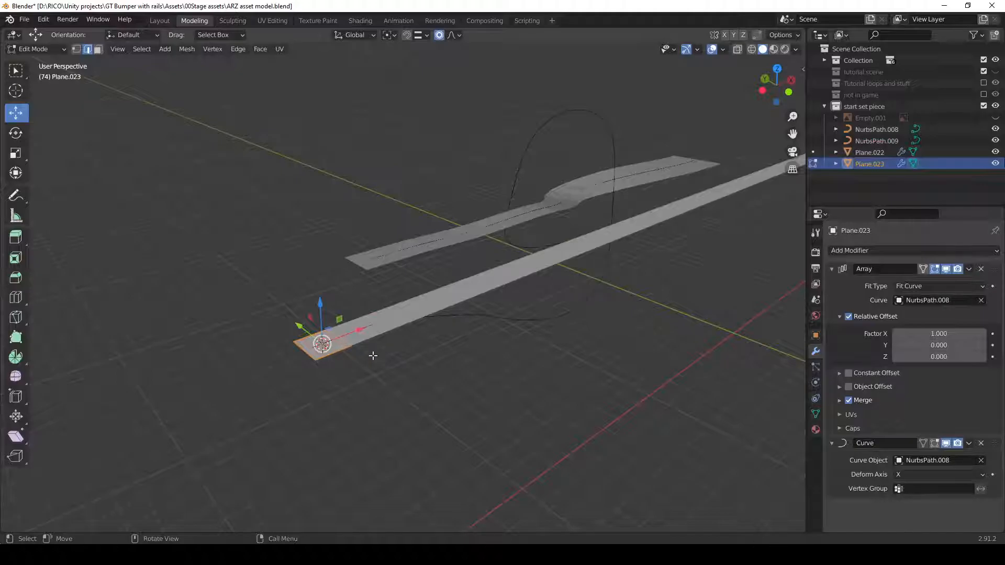
key(Tab)
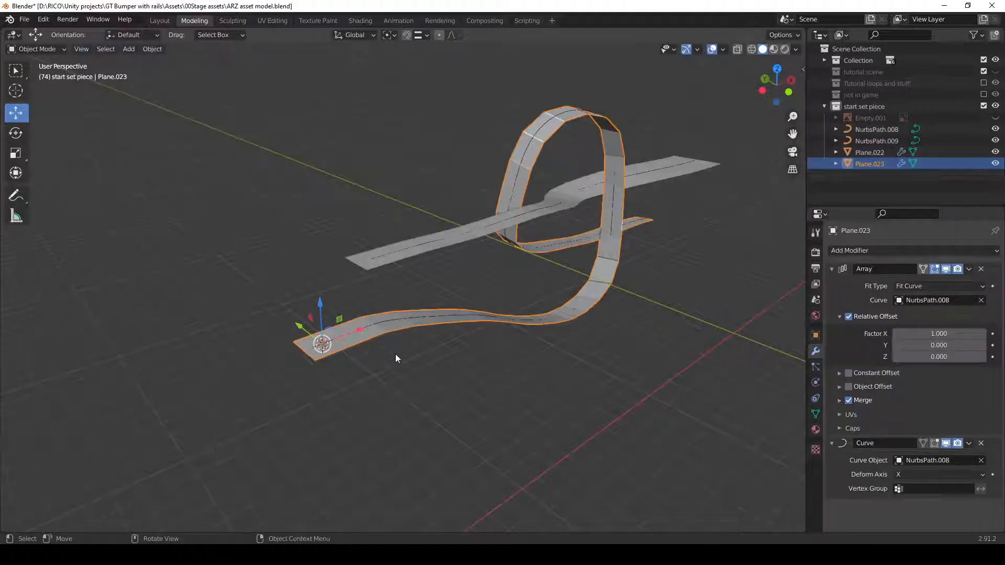
key(s)
key(z)
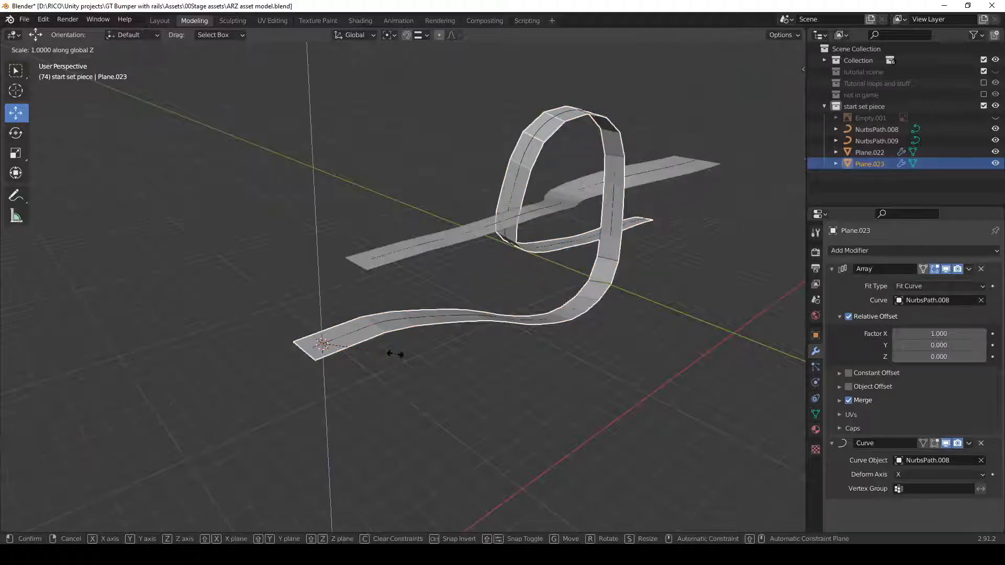
key(y)
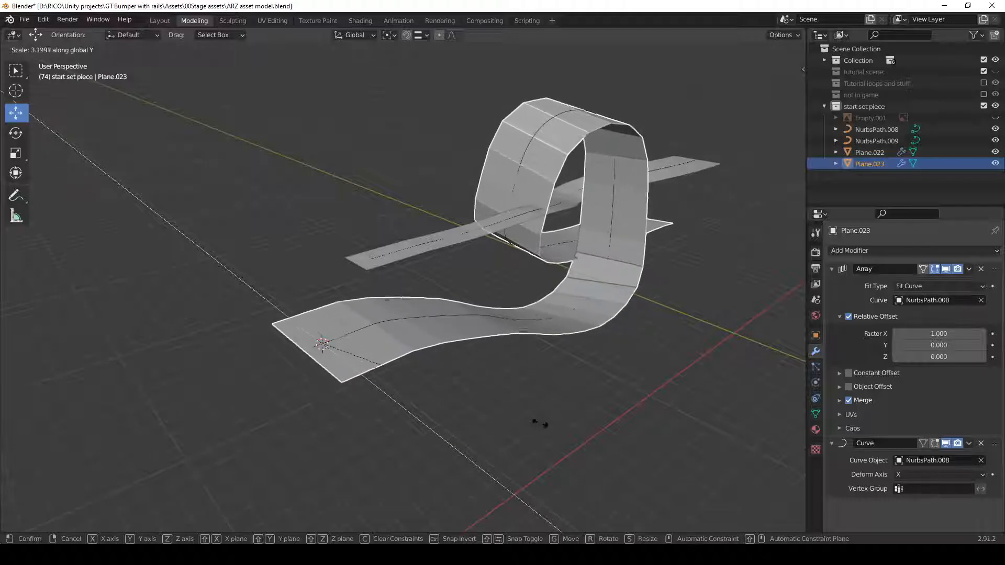
click(446, 343)
- Move the upper track plane together with its path about -0.85 m along Y and deselect them
middle_drag(534, 366, 468, 264)
drag(321, 265, 357, 300)
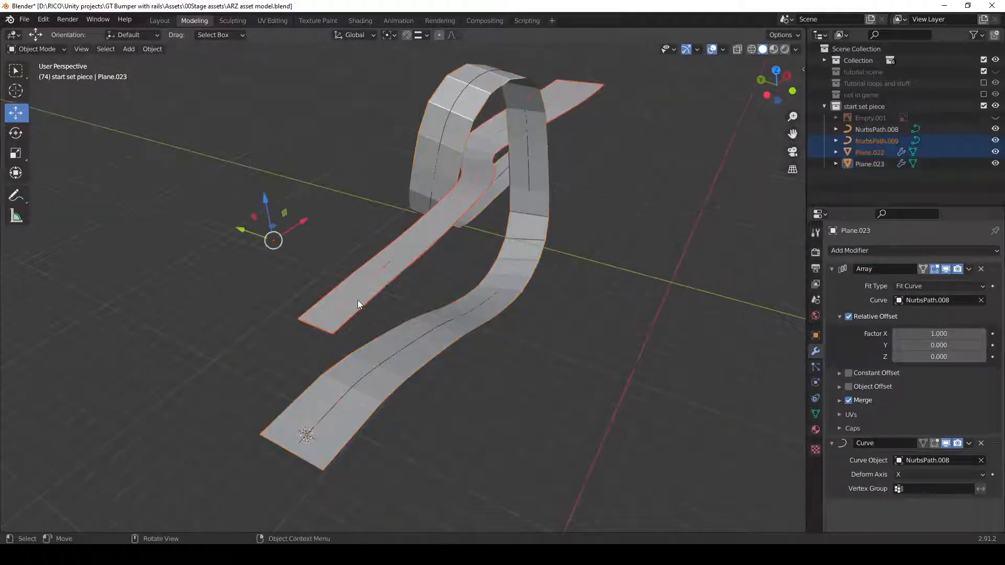
drag(241, 231, 260, 240)
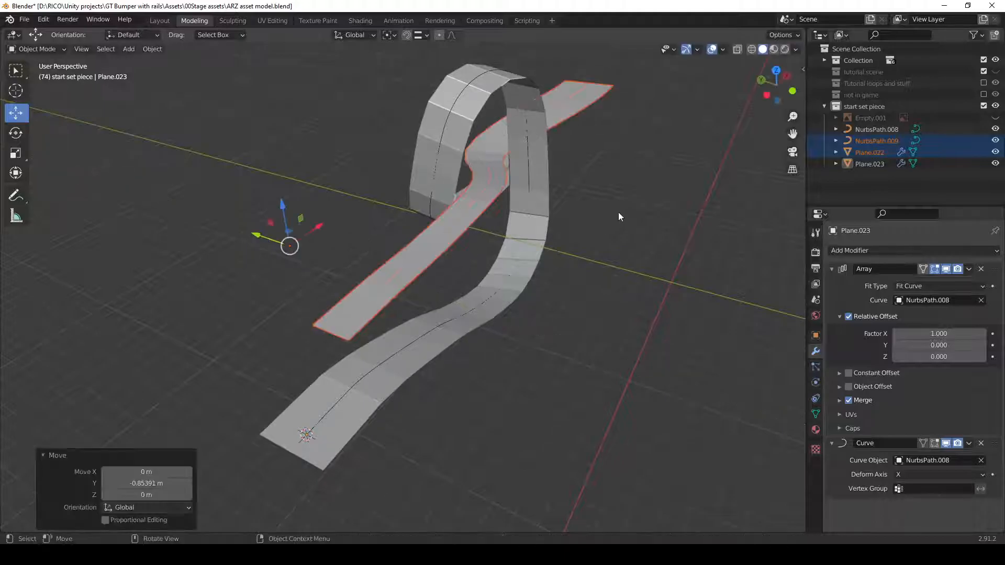
click(613, 220)
- Collapse the Array and Curve modifier settings of the looping track plane and of the upper track plane
middle_drag(614, 193, 752, 365)
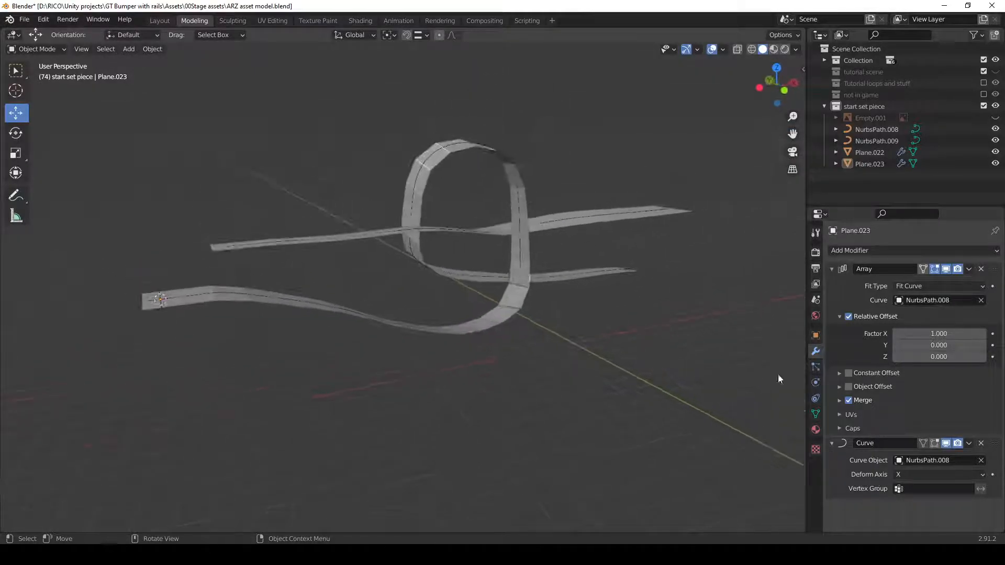
click(831, 269)
click(831, 286)
middle_drag(581, 345, 620, 218)
click(613, 228)
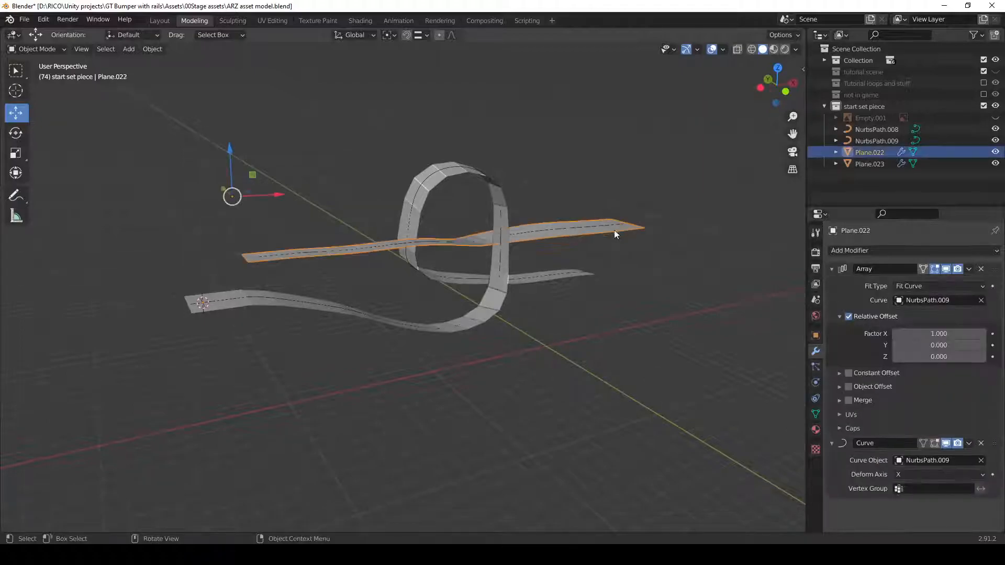
click(831, 268)
click(831, 282)
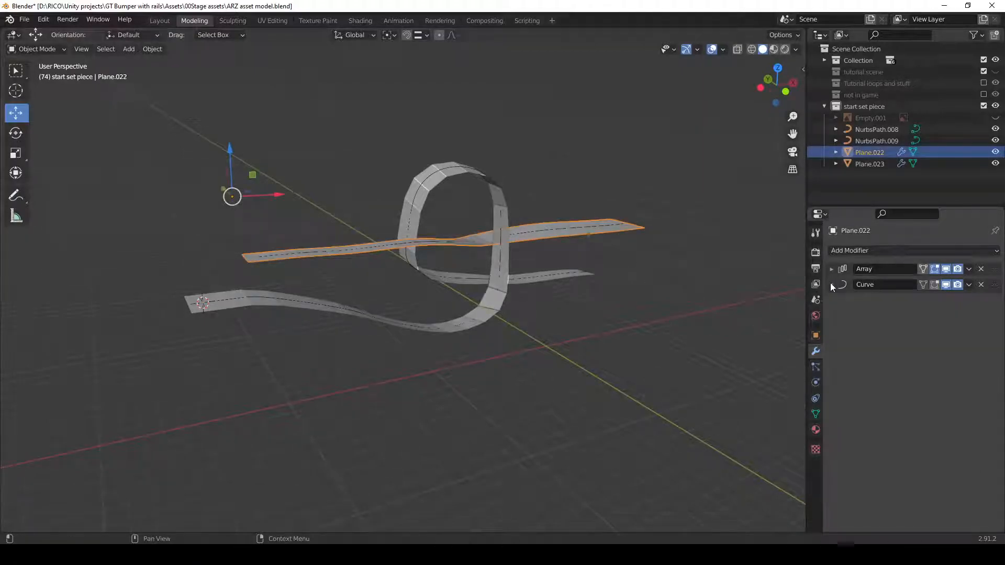
- Add a Subdivision Surface modifier to the upper track plane and enable Merge in its Array modifier
click(853, 250)
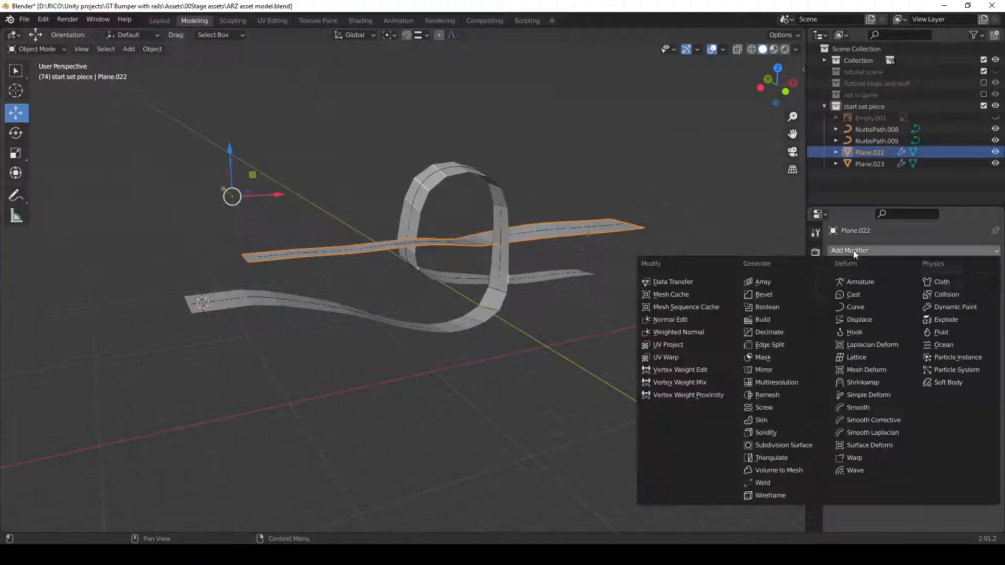
click(799, 445)
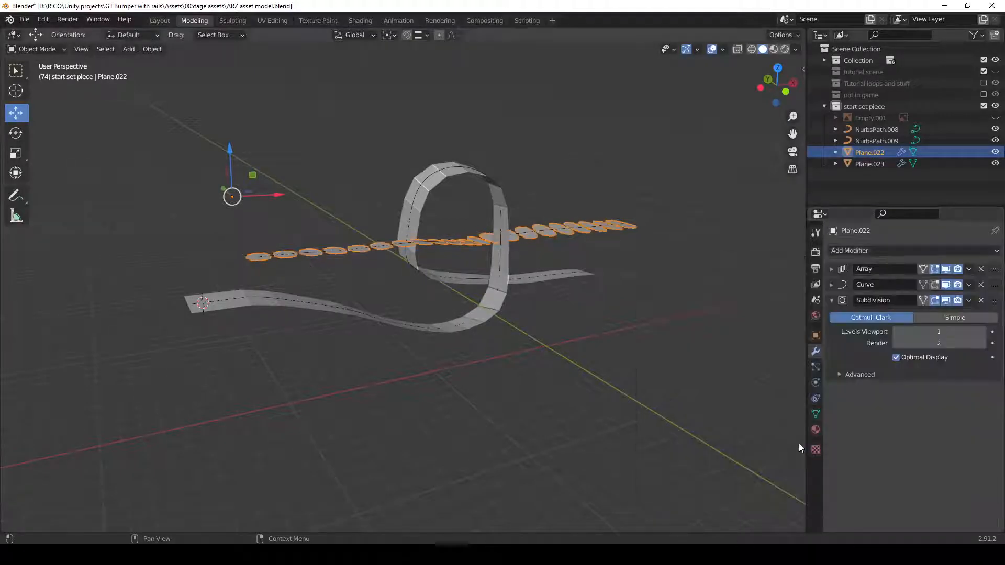
click(832, 268)
click(853, 401)
click(831, 268)
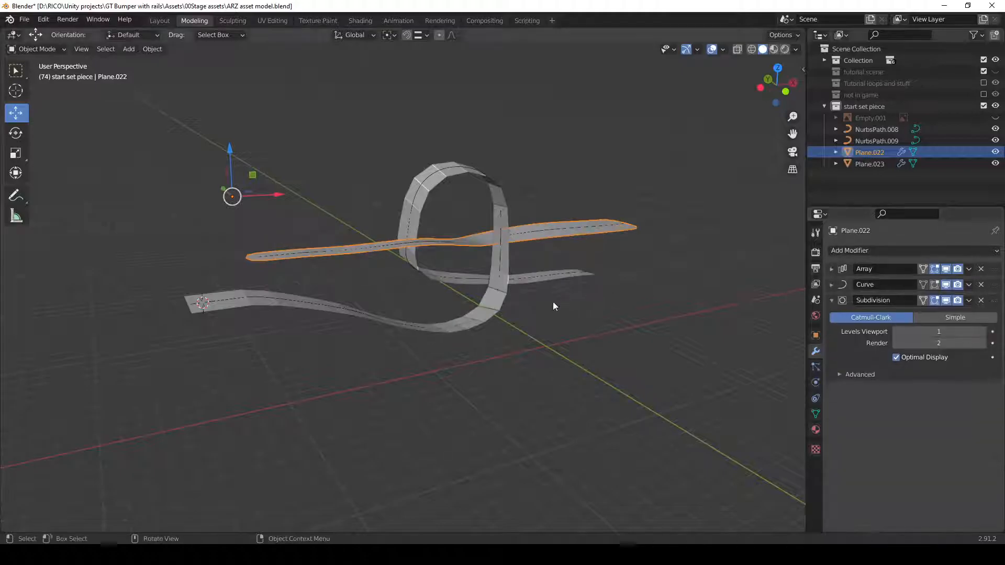
- Add a Subdivision Surface modifier to the looping track plane and set its viewport level to 2
click(495, 300)
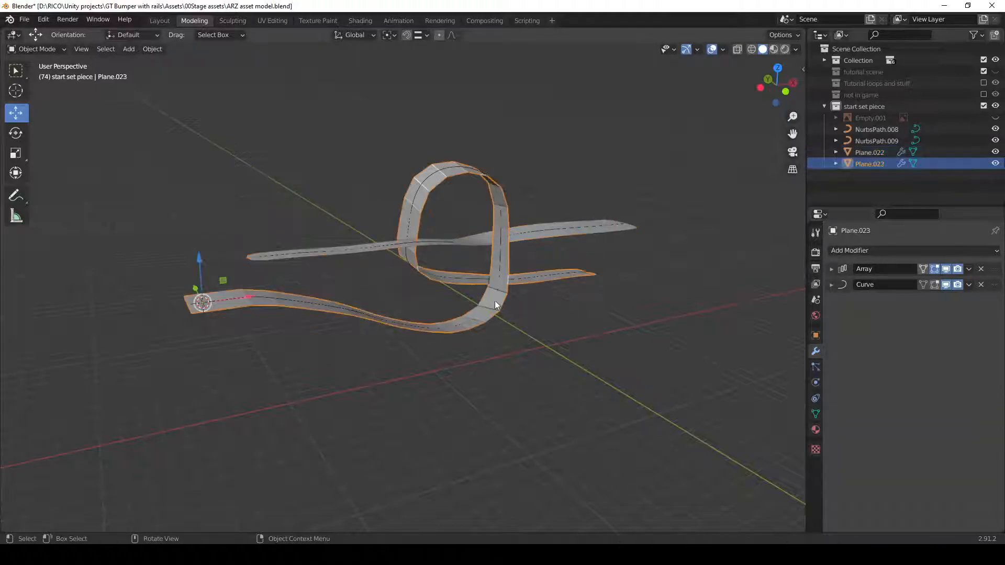
click(831, 269)
click(832, 269)
click(845, 250)
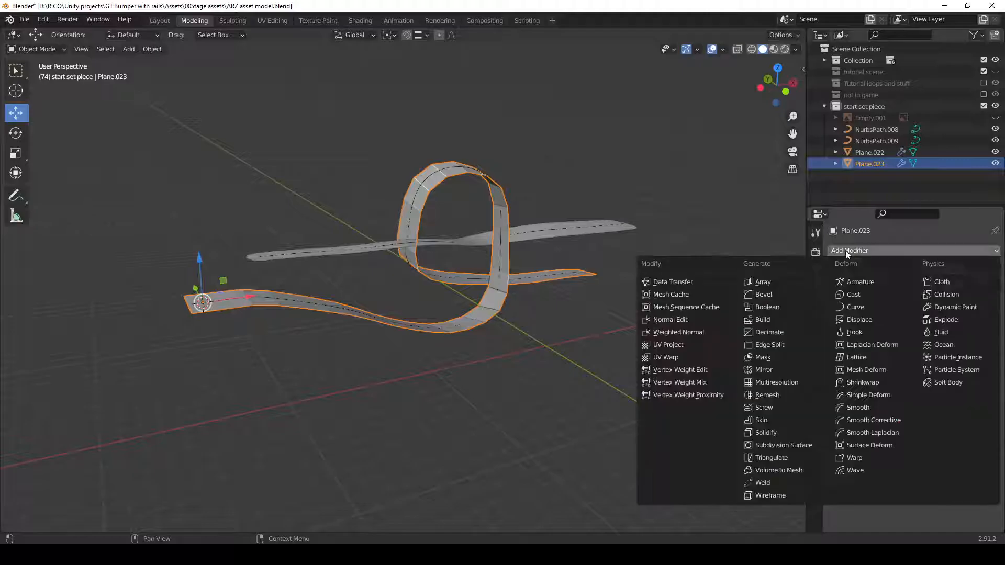
click(800, 447)
middle_drag(392, 365, 494, 287)
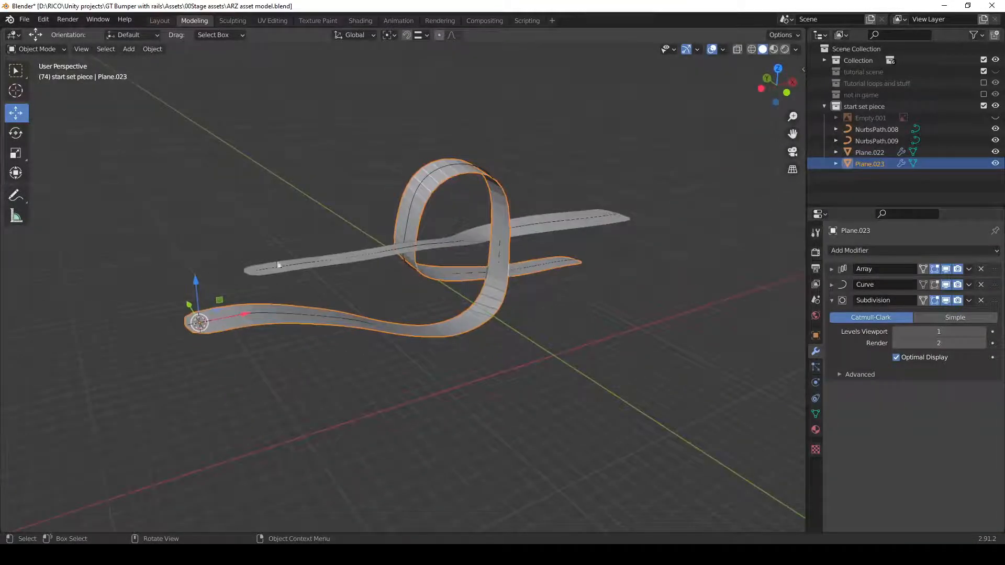
click(982, 332)
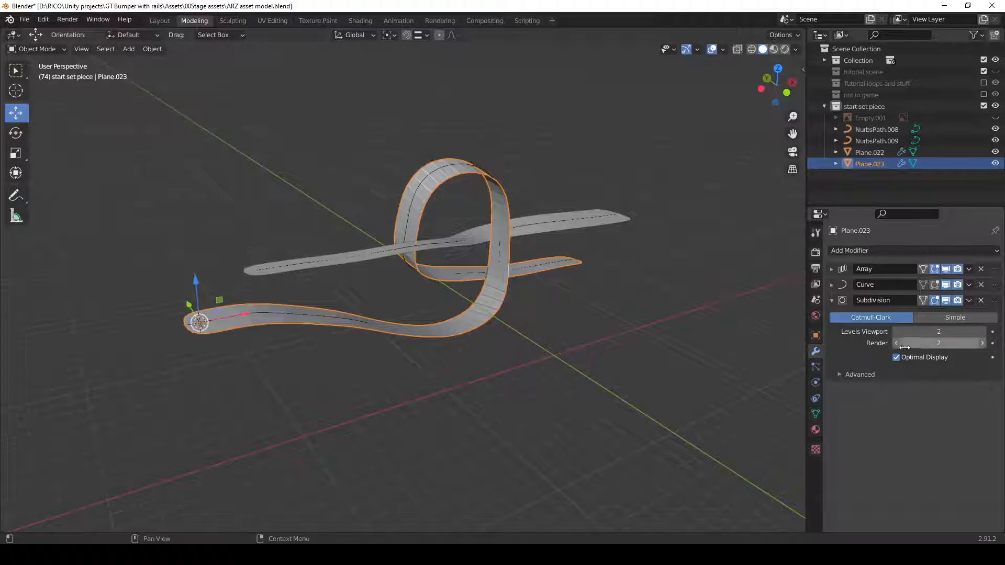
- Set the upper track plane's viewport subdivision level to 2 and add a Solidify modifier with a thickness of 1 m
click(624, 219)
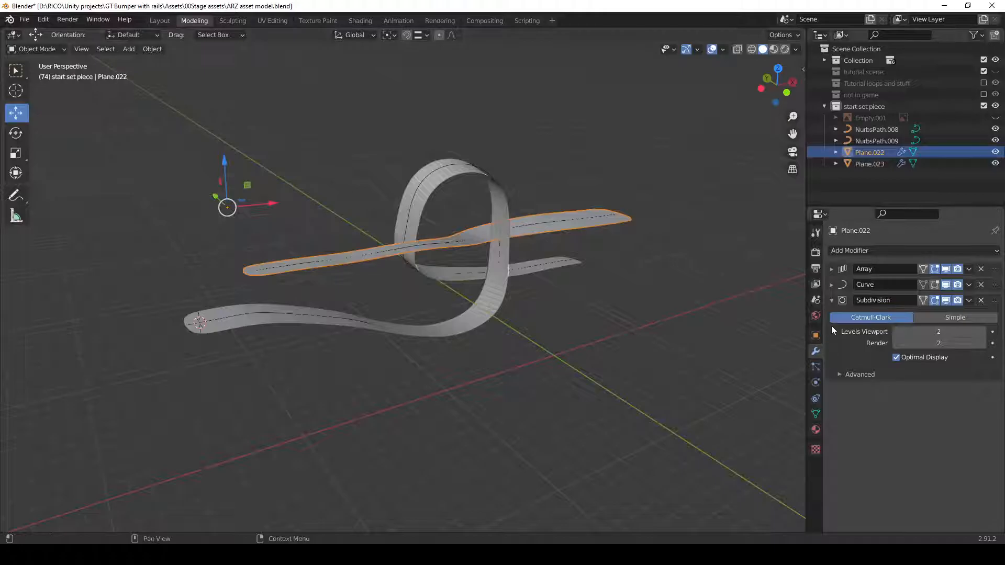
click(832, 301)
click(848, 251)
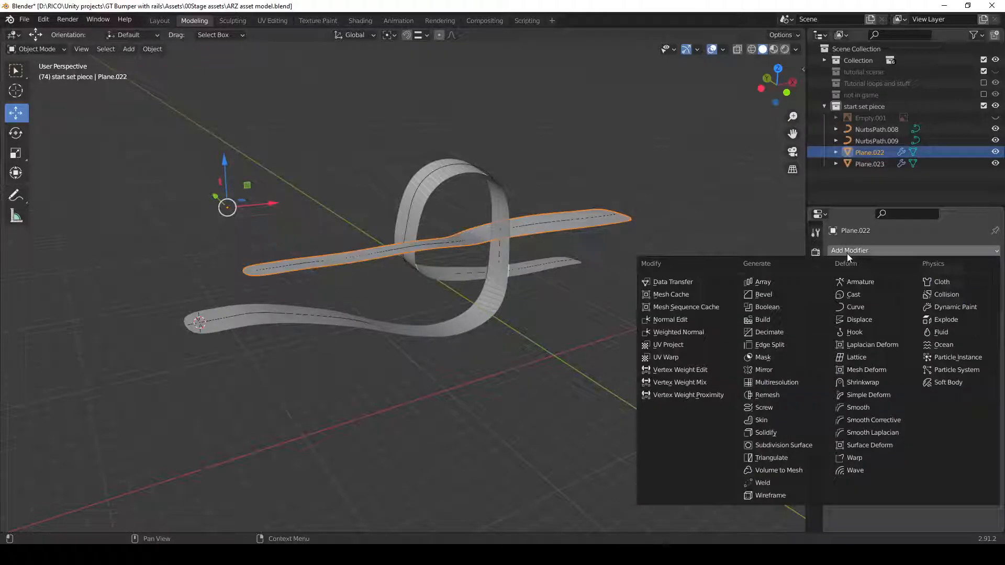
click(778, 433)
click(945, 347)
text(1)
key(Return)
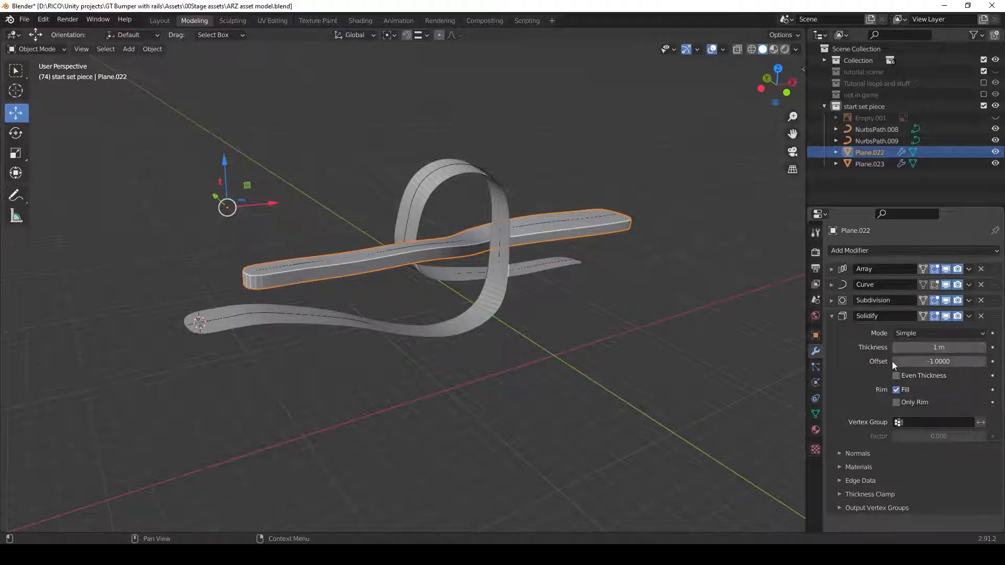
- Set the upper track plane's Solidify thickness to 2 m and inspect the thickened track
click(942, 348)
text(2)
key(Return)
middle_drag(631, 343, 568, 340)
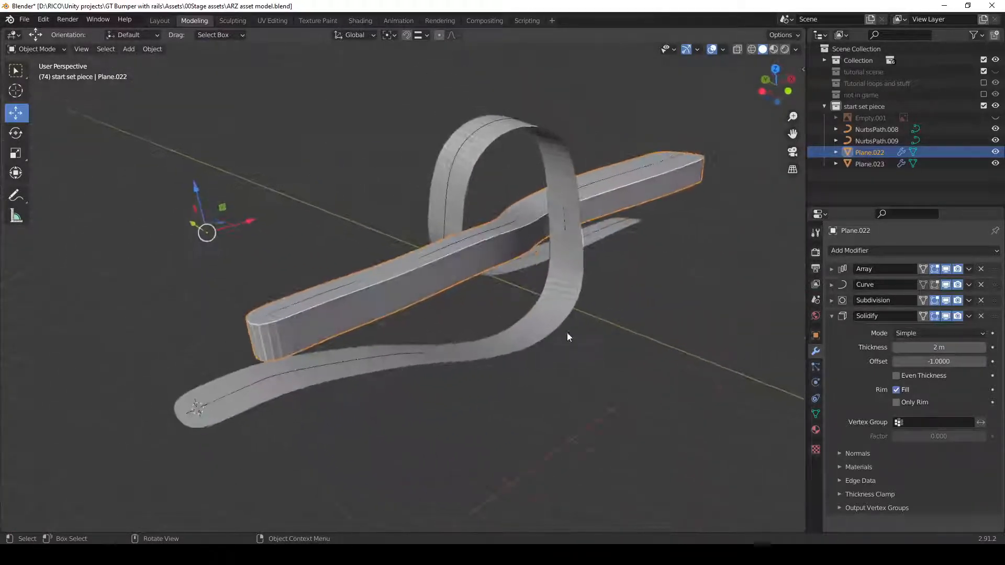
- Add a Solidify modifier with a thickness of 2 m to the looping track plane and inspect the result
click(567, 243)
click(833, 301)
click(857, 252)
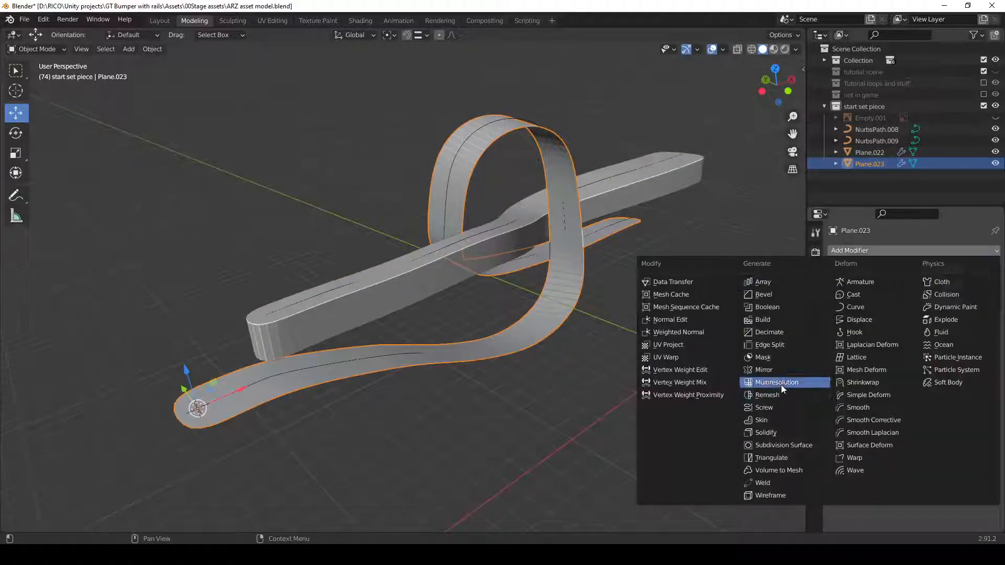
click(817, 433)
double_click(934, 348)
text(2)
key(Return)
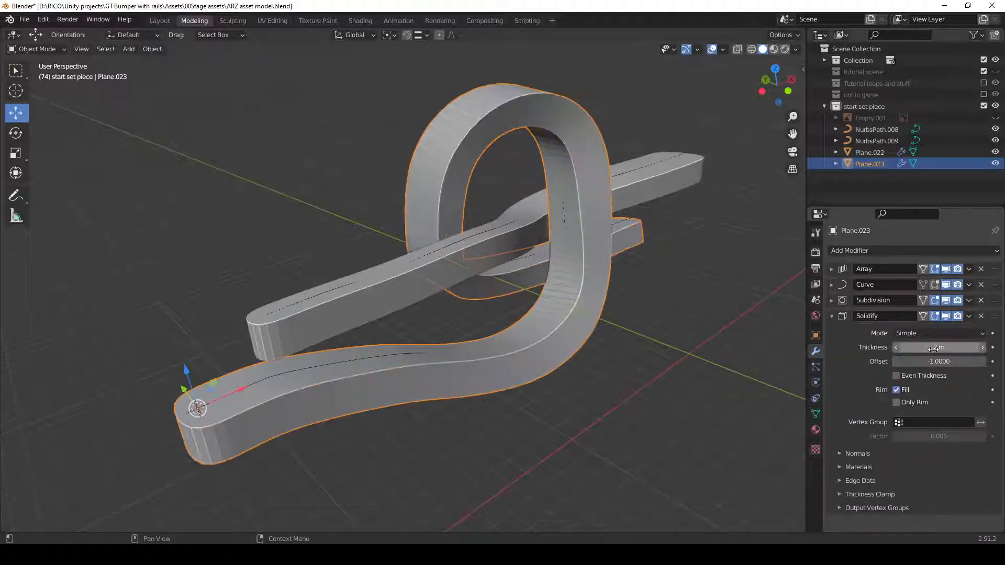
middle_drag(702, 335, 652, 314)
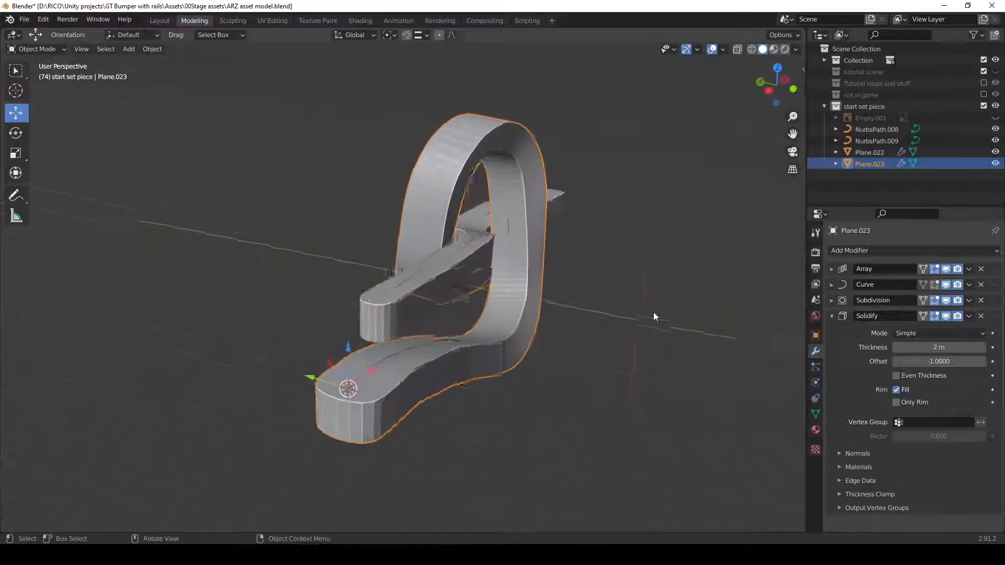
scroll(649, 322, up, 5)
scroll(646, 328, down, 5)
middle_drag(464, 453, 551, 239)
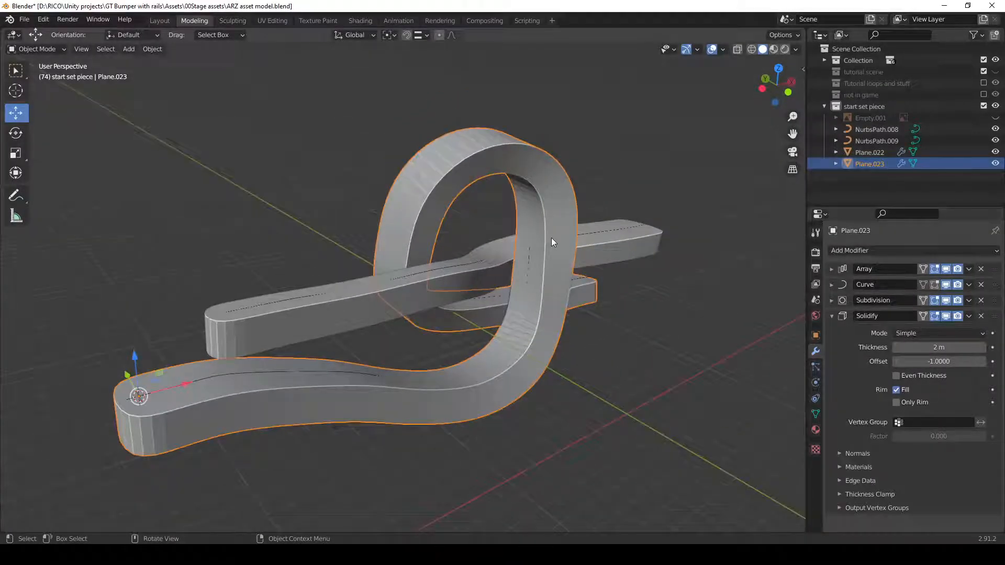
- Show the arz level collection to compare its tracks with the new set piece, and hide it again
click(824, 60)
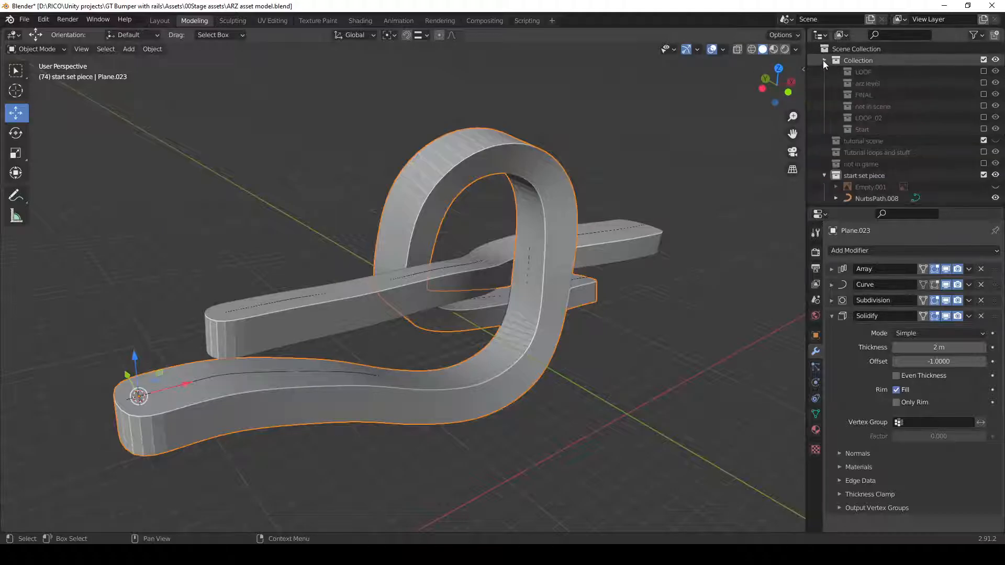
click(983, 83)
scroll(609, 340, down, 2)
middle_drag(580, 360, 325, 413)
scroll(314, 408, up, 1)
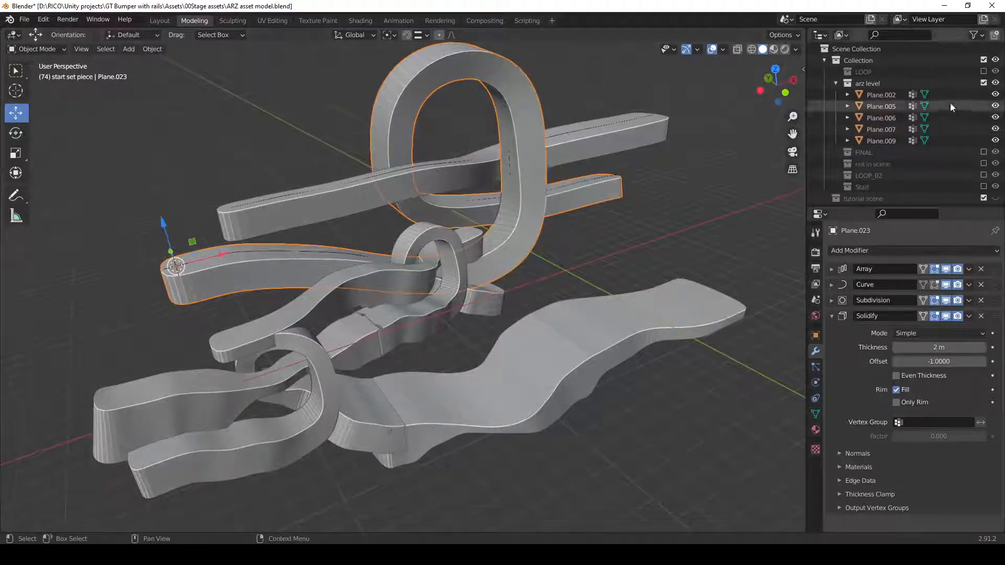
click(983, 83)
click(824, 60)
middle_drag(696, 209, 524, 358)
scroll(524, 358, up, 4)
middle_drag(310, 328, 445, 243)
- Set the upper track plane's Solidify thickness to 8 m and inspect the thickened track
click(393, 225)
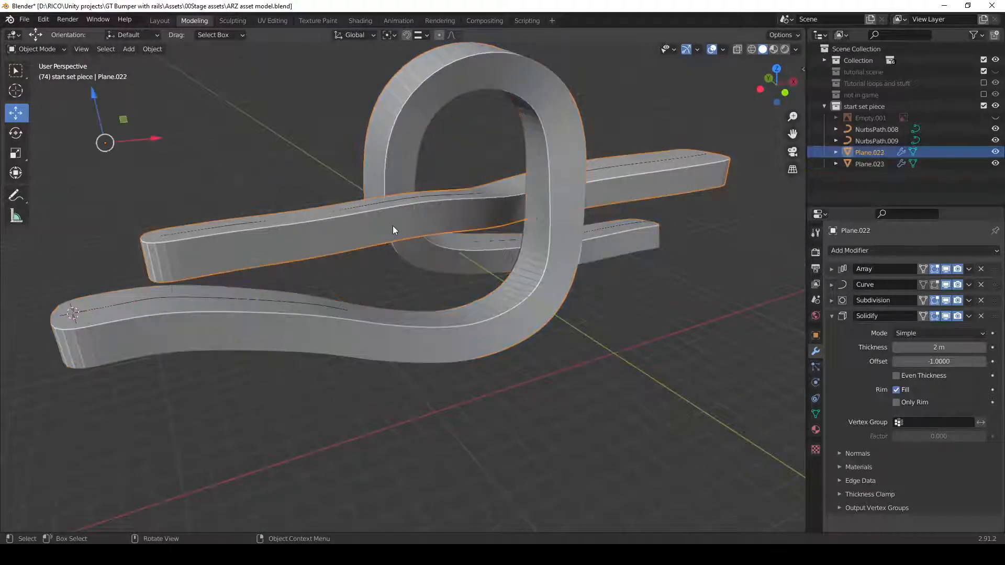
scroll(393, 226, up, 2)
shift+middle_drag(394, 226, 351, 235)
click(936, 347)
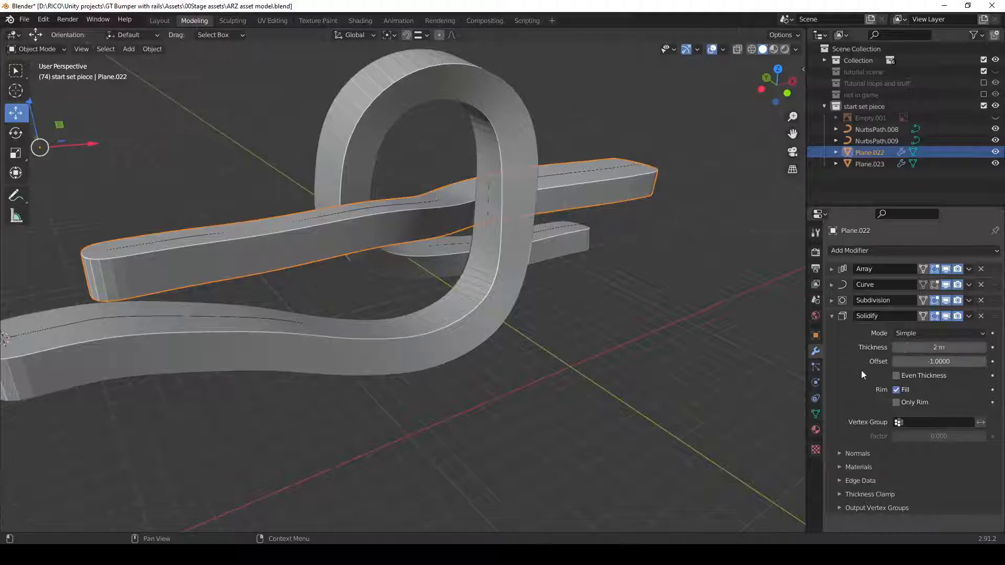
drag(910, 347, 992, 347)
click(943, 347)
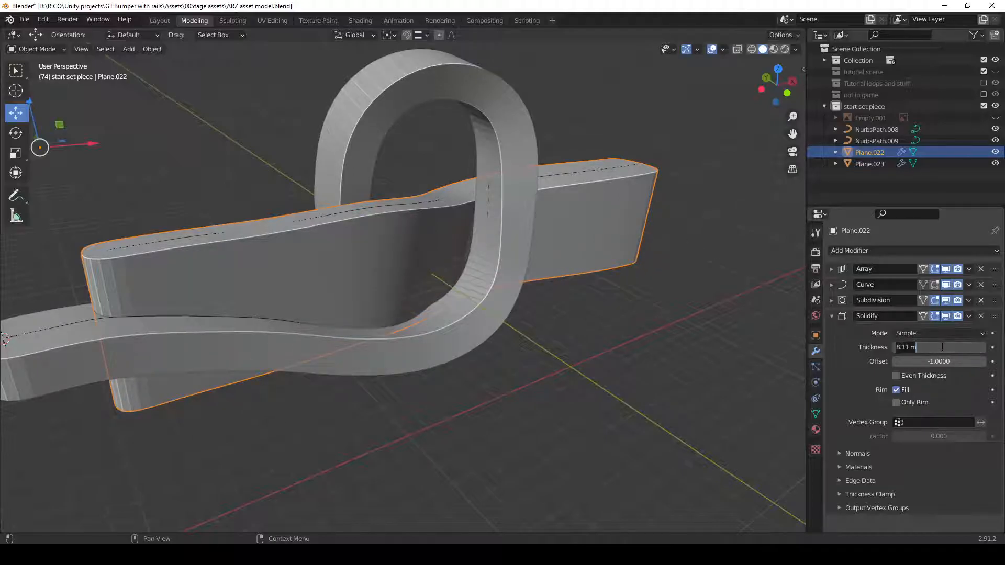
key(Return)
middle_drag(450, 375, 430, 242)
scroll(290, 421, down, 3)
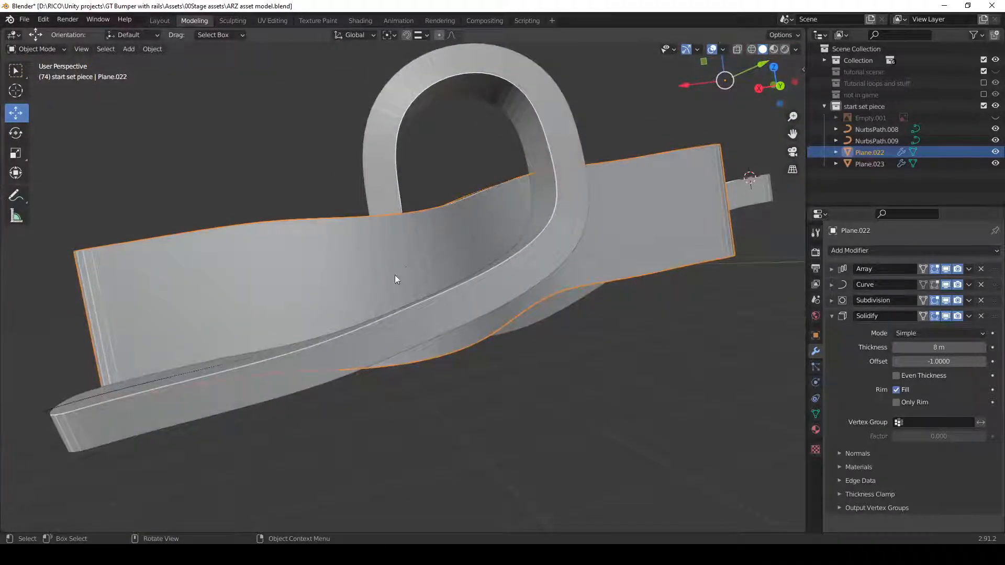
scroll(396, 278, up, 3)
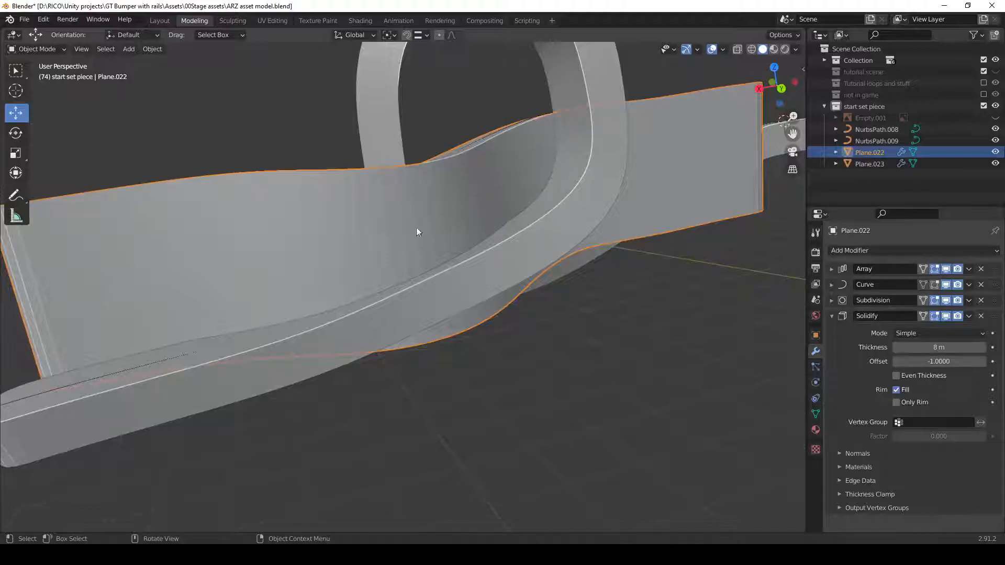
- In top view, move the control point at the crest of the upper track path's bend slightly along negative Y with proportional editing
middle_drag(496, 195, 443, 362)
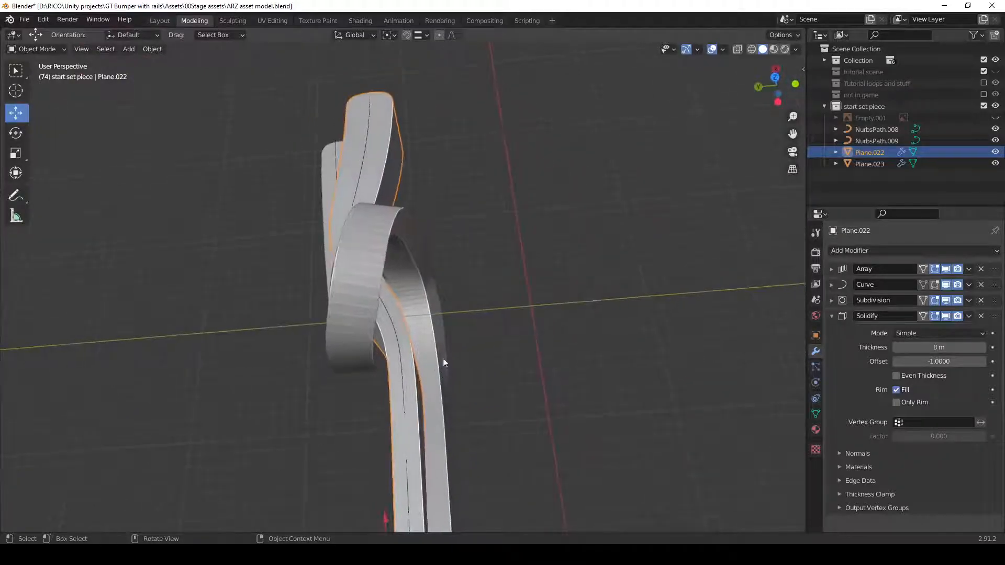
click(371, 133)
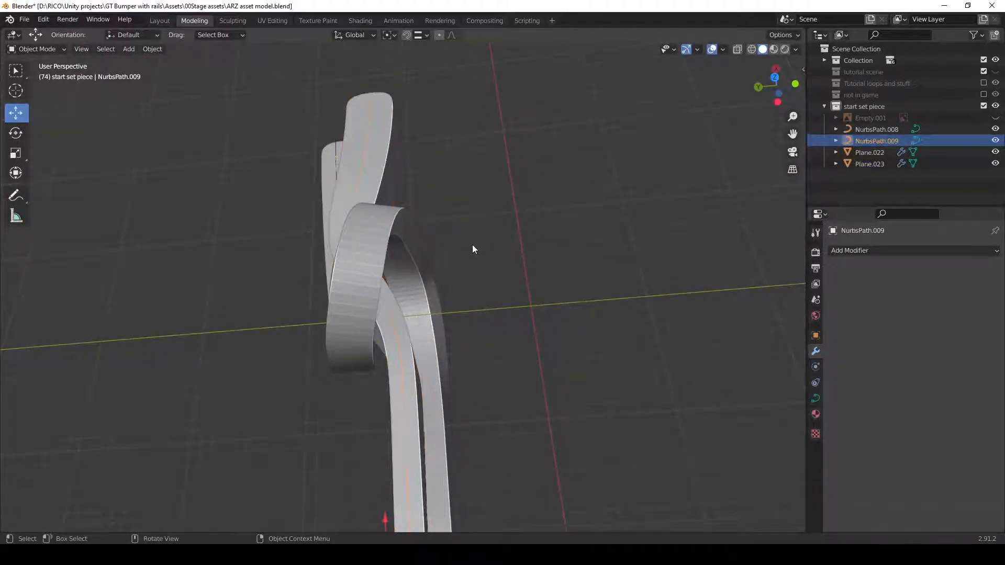
key(Tab)
key(grave)
click(476, 183)
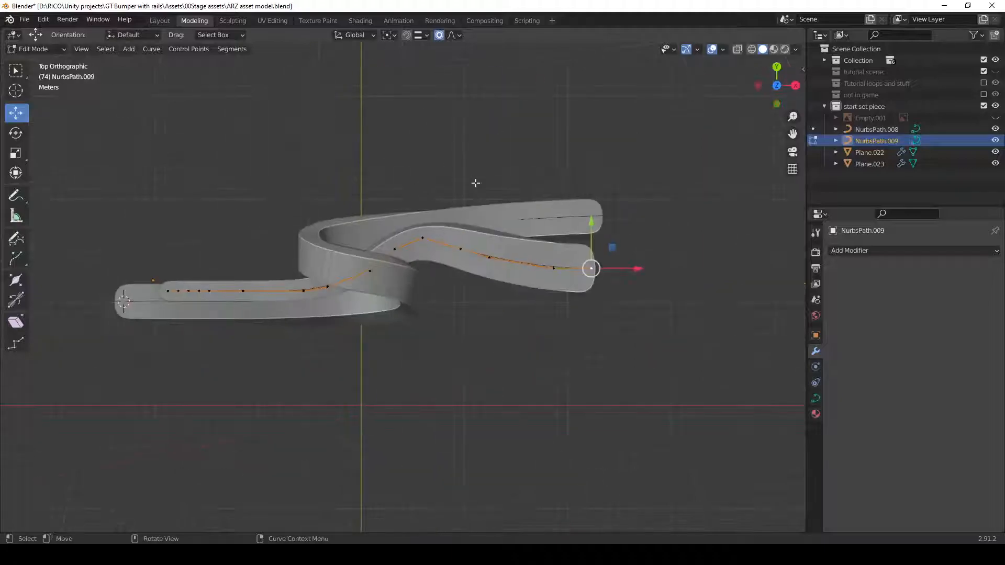
click(423, 237)
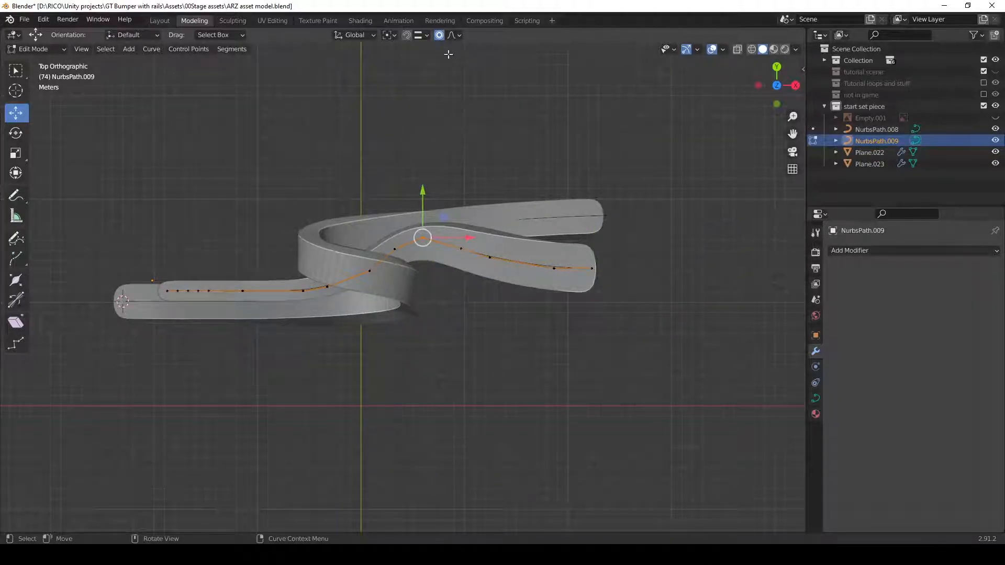
mouse_move(422, 191)
mouse_down()
mouse_move(433, 186)
mouse_move(428, 204)
mouse_up()
scroll(426, 189, down, 3)
scroll(429, 188, up, 10)
scroll(430, 191, up, 2)
shift+middle_drag(342, 357, 394, 357)
- Move the control points at the upper track path's narrow end about 1.26 m along Y with proportional editing
drag(201, 256, 315, 307)
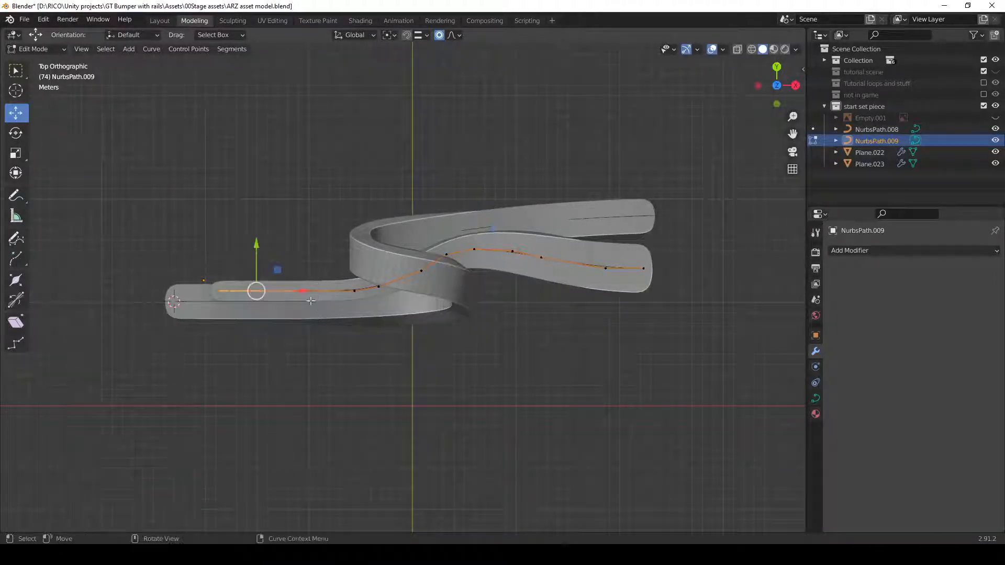
drag(256, 245, 266, 233)
scroll(265, 228, up, 2)
scroll(265, 231, down, 4)
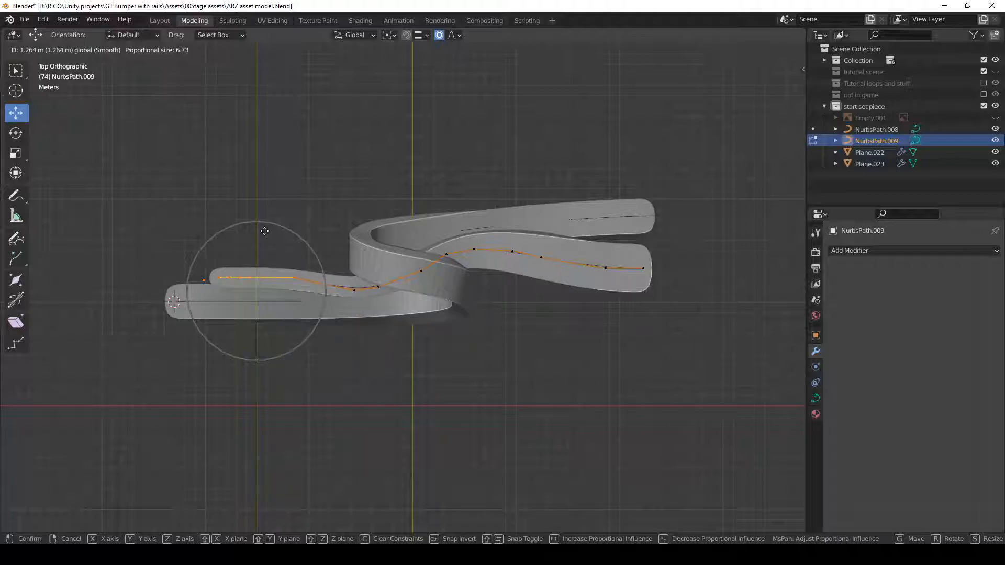
drag(264, 231, 264, 231)
scroll(361, 366, up, 3)
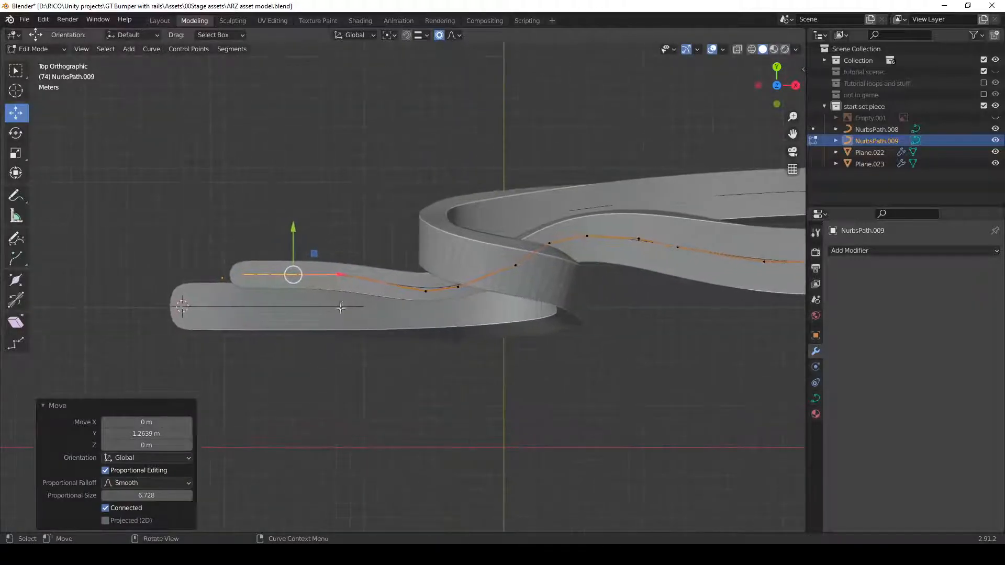
- Widen the upper track's narrow end with Shrink/Fatten by about 2.18 and move its points about 0.22 m along Y
key(alt+s)
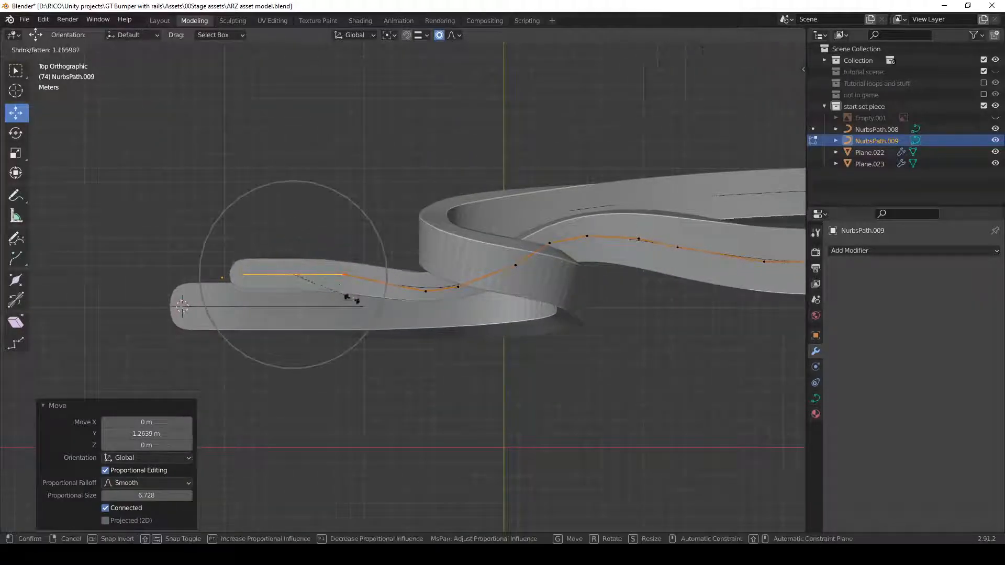
scroll(386, 314, down, 4)
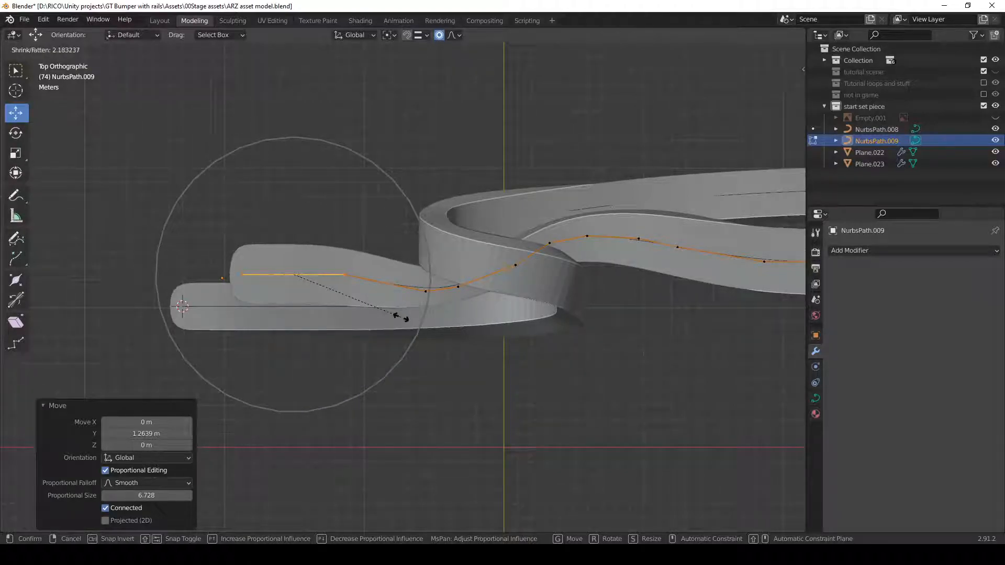
click(401, 317)
mouse_move(296, 229)
mouse_down()
mouse_move(295, 214)
mouse_move(294, 223)
mouse_up()
scroll(295, 215, up, 2)
scroll(295, 216, up, 1)
middle_drag(397, 331, 374, 252)
scroll(442, 321, up, 6)
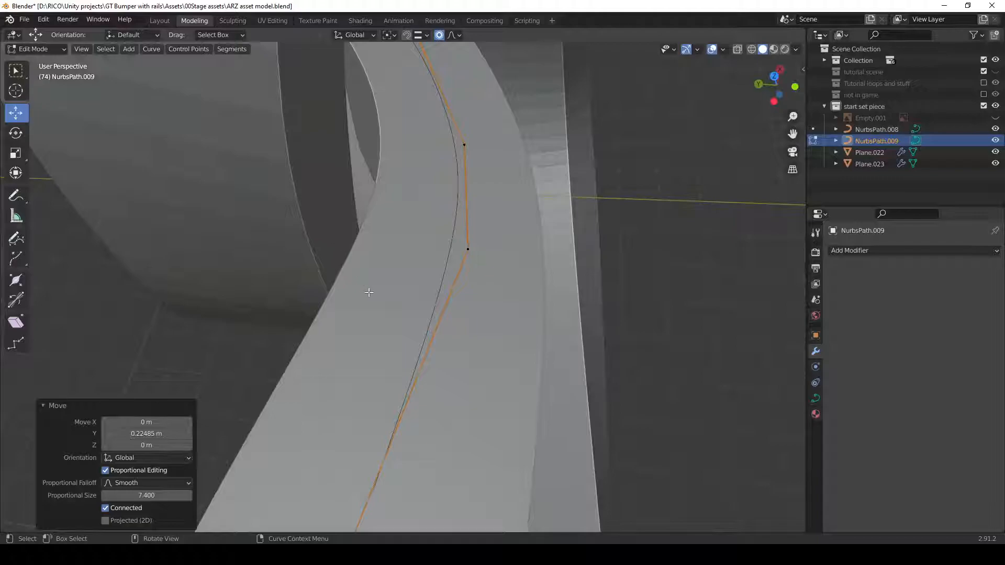
middle_drag(365, 292, 362, 235)
middle_drag(285, 291, 230, 314)
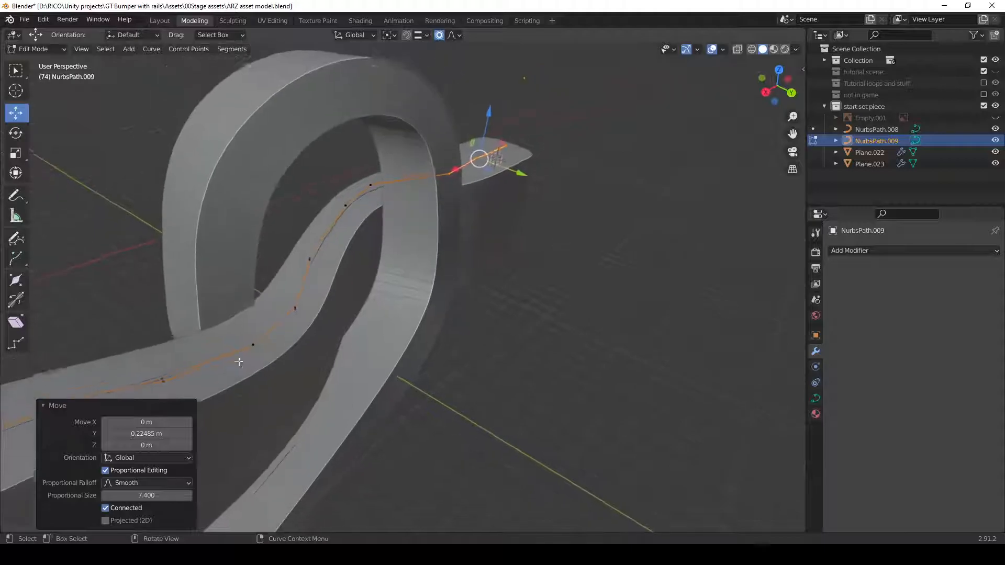
drag(241, 288, 323, 354)
middle_drag(393, 388, 181, 387)
key(Tab)
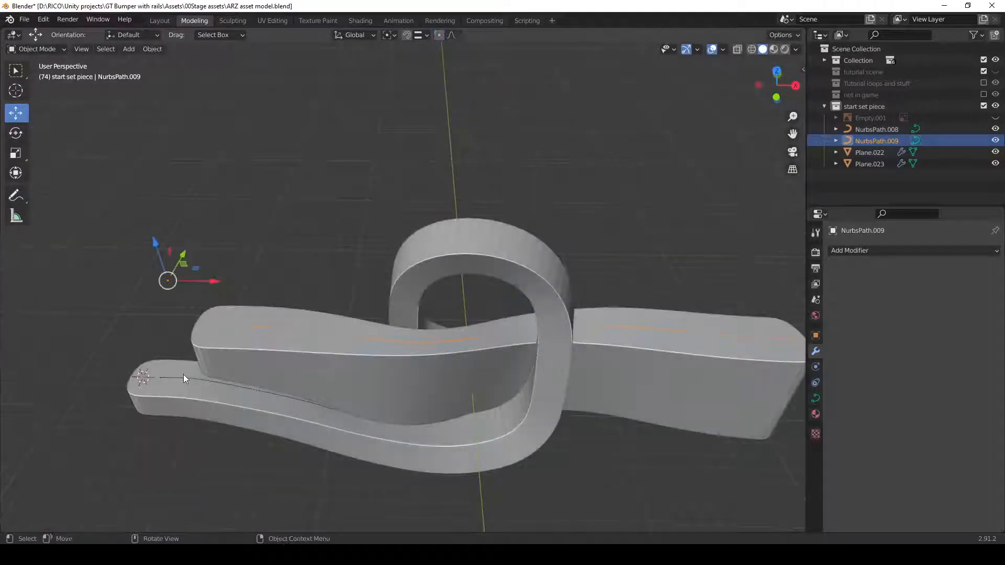
- Edit the looping track's path and widen the track at its far end point, with proportional falloff along the curve
click(184, 380)
click(186, 378)
key(Tab)
scroll(620, 466, up, 8)
scroll(609, 463, down, 5)
middle_drag(609, 464, 415, 373)
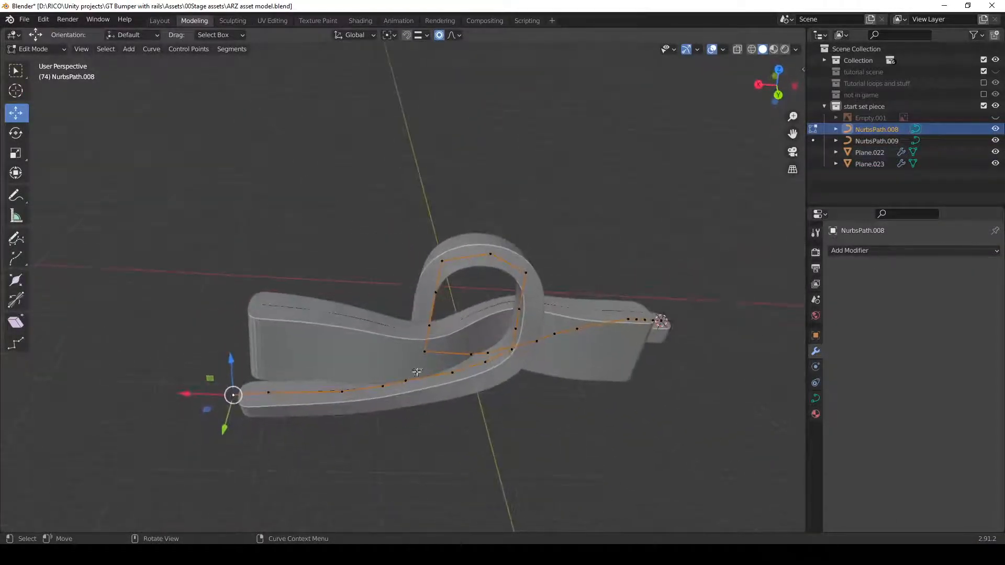
drag(417, 368, 193, 432)
mouse_move(318, 423)
mouse_down()
mouse_move(310, 437)
mouse_move(301, 428)
mouse_up()
scroll(314, 431, down, 12)
scroll(307, 434, down, 8)
middle_drag(302, 429, 409, 321)
click(409, 321)
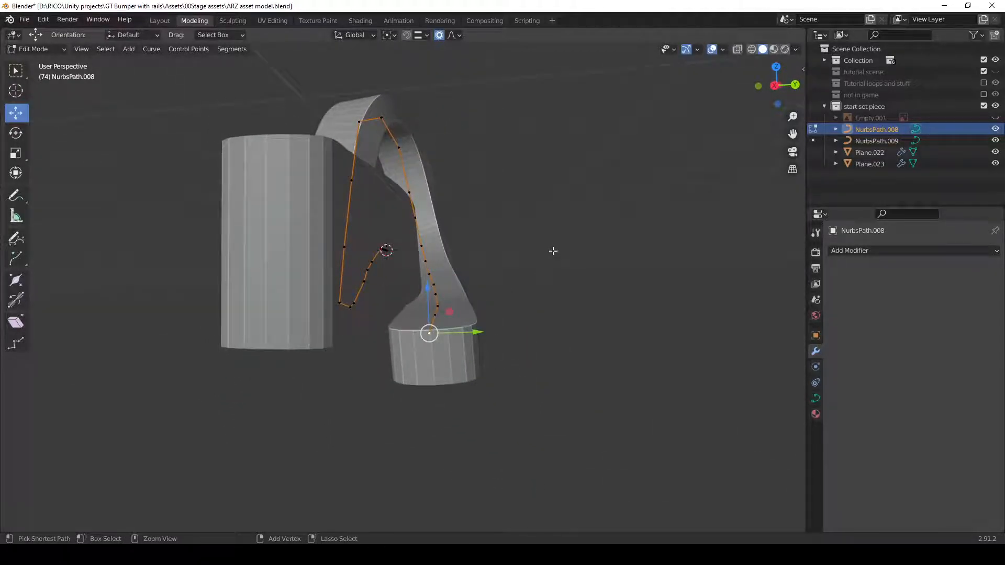
- Tilt the end point of the looping track's path by about -2.7° and finish editing the curve
key(ctrl+t)
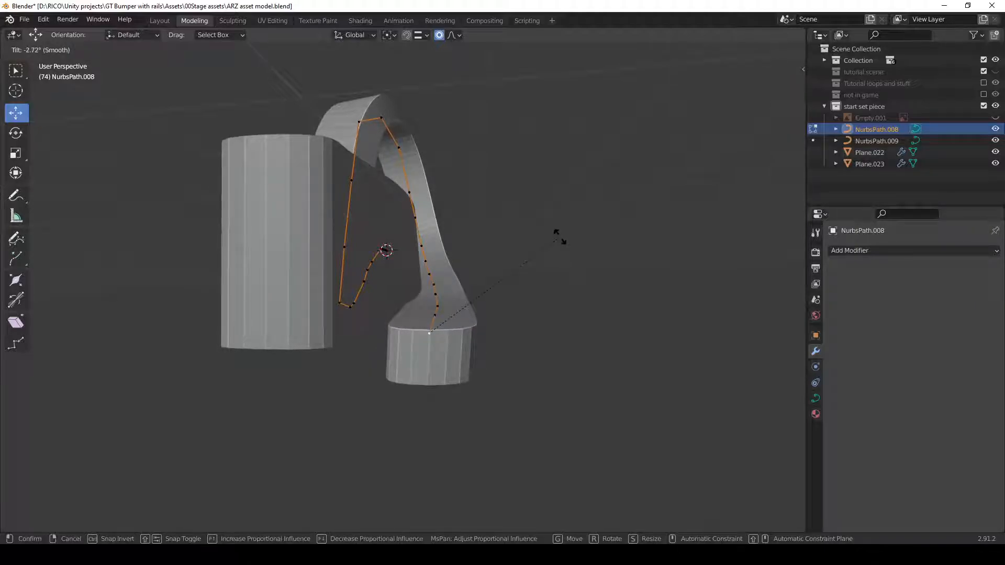
click(559, 236)
middle_drag(547, 307, 450, 377)
key(Tab)
- Set the looping track plane's Solidify thickness to 4 m
click(369, 352)
drag(913, 347, 967, 347)
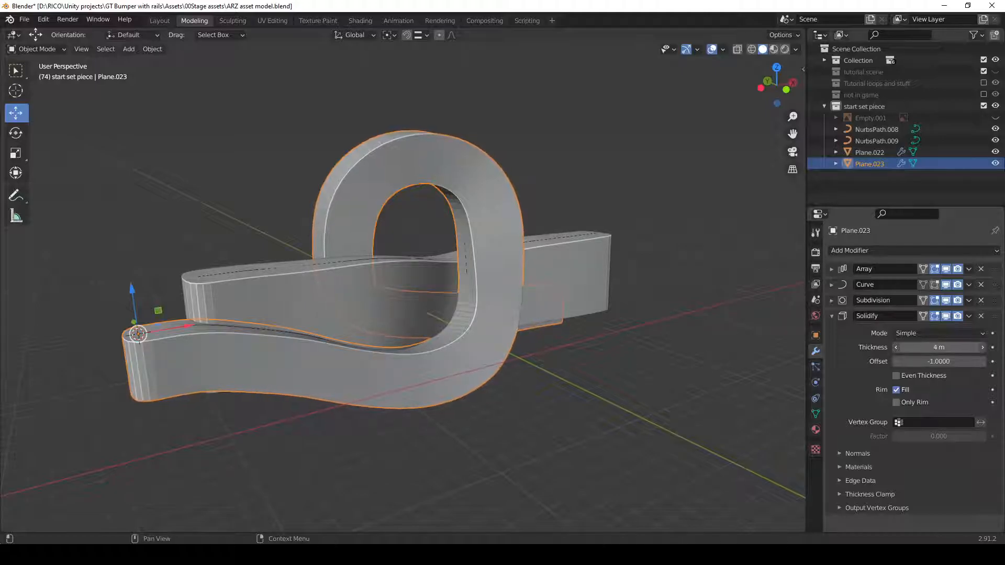
click(643, 356)
middle_drag(644, 356, 623, 379)
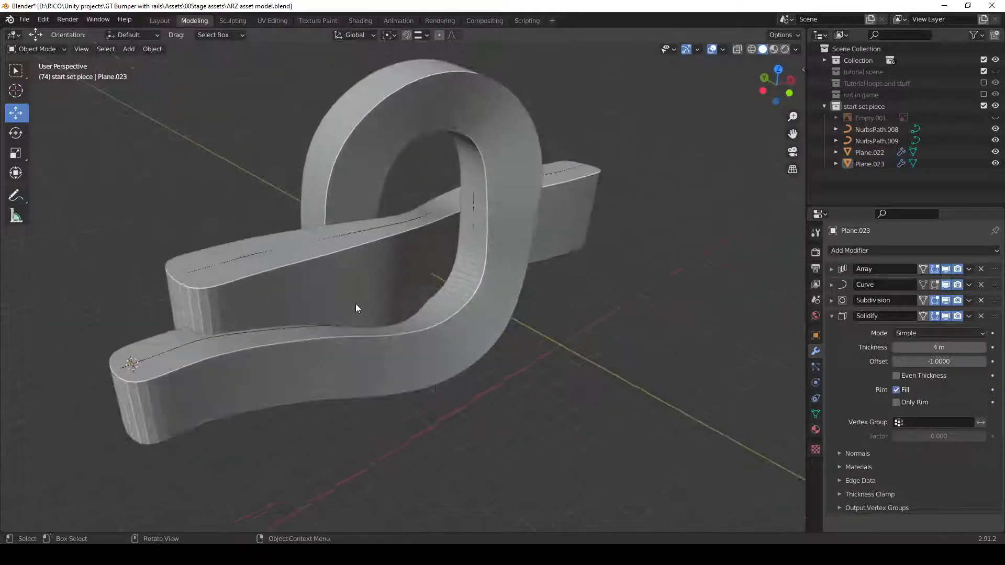
- Apply the Array modifier of the upper track plane
click(345, 271)
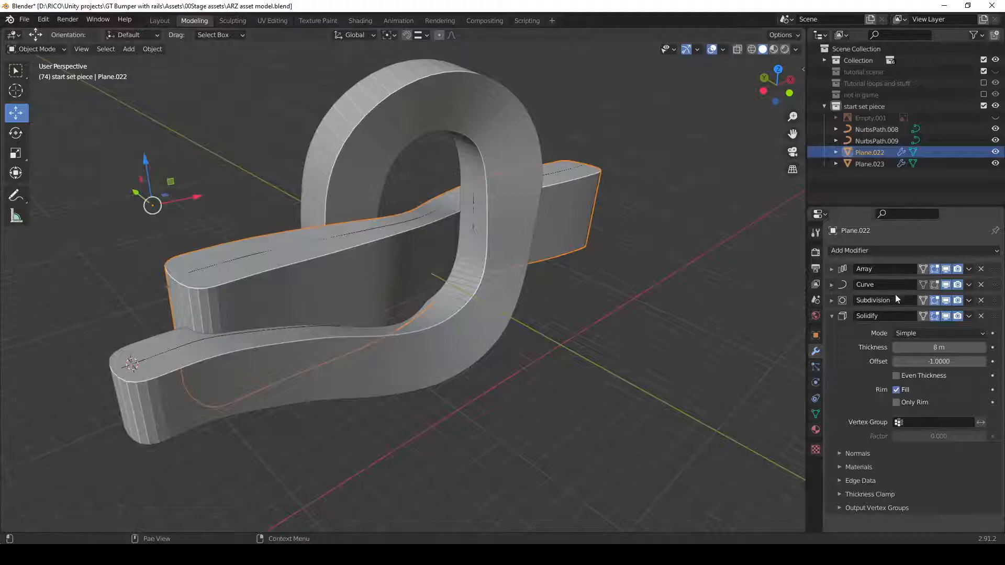
click(969, 269)
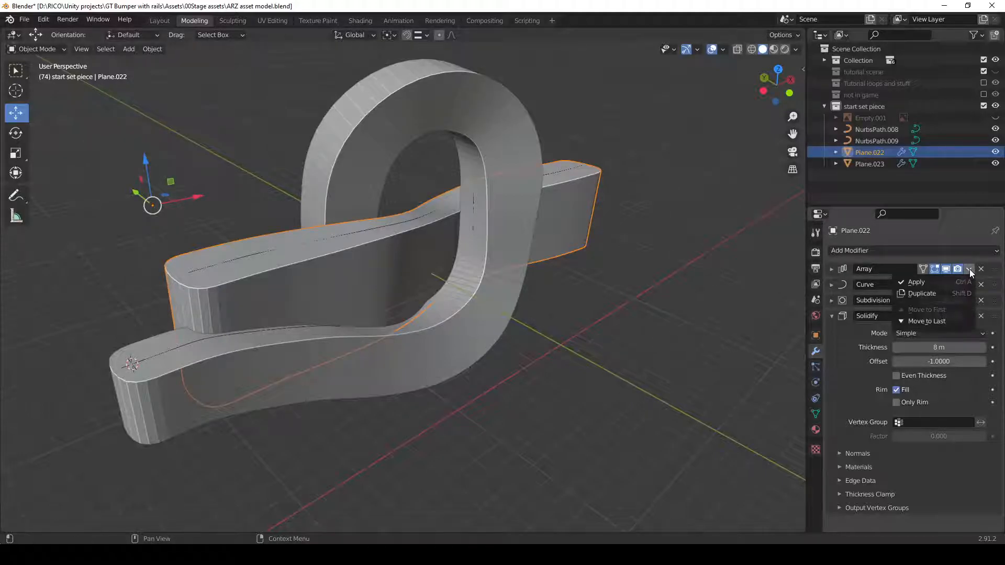
click(934, 278)
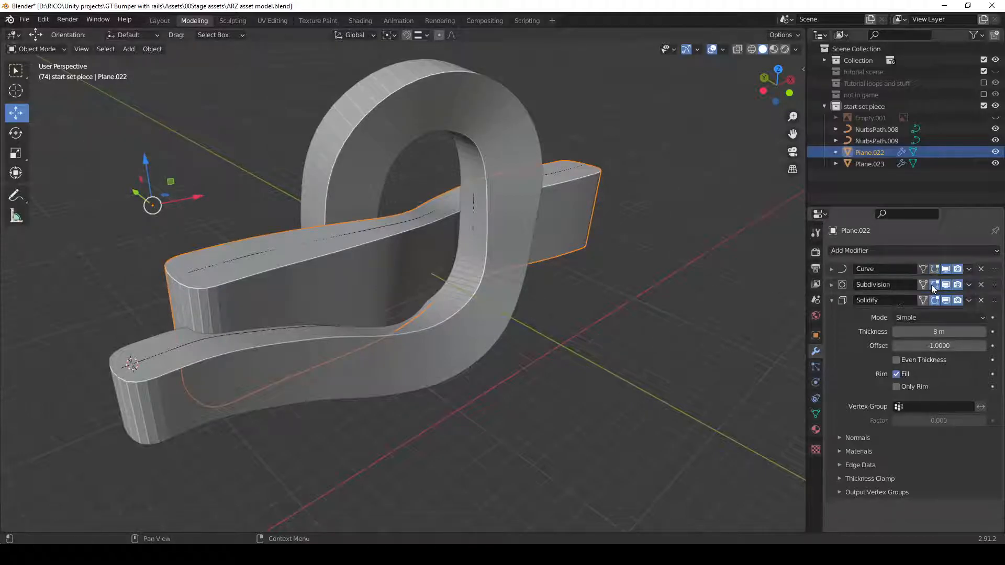
- Add a vertex group to the upper track mesh and assign all its vertices with a weight of 0.139
click(369, 277)
click(306, 266)
scroll(306, 265, up, 1)
shift+middle_drag(406, 287, 189, 239)
key(Tab)
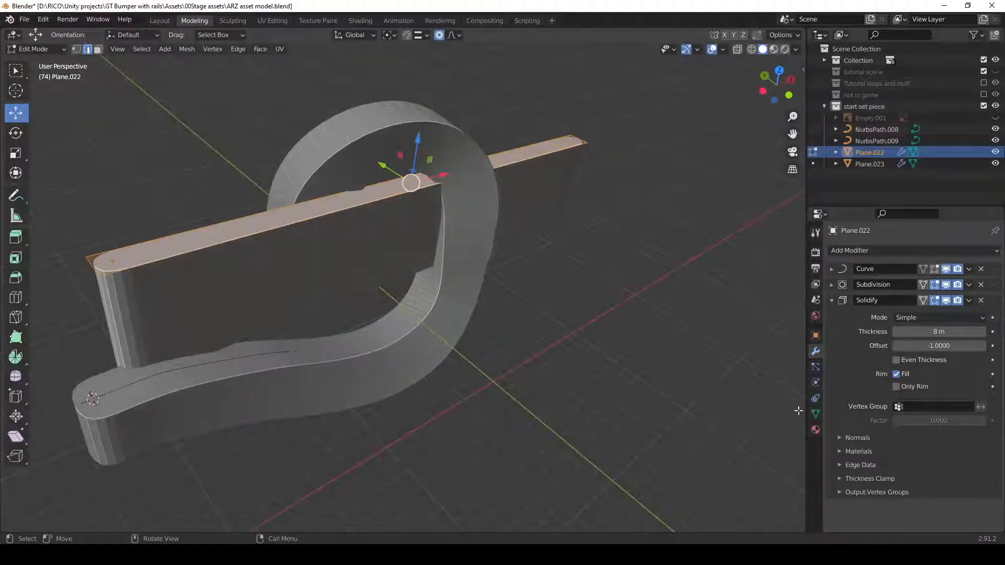
click(815, 413)
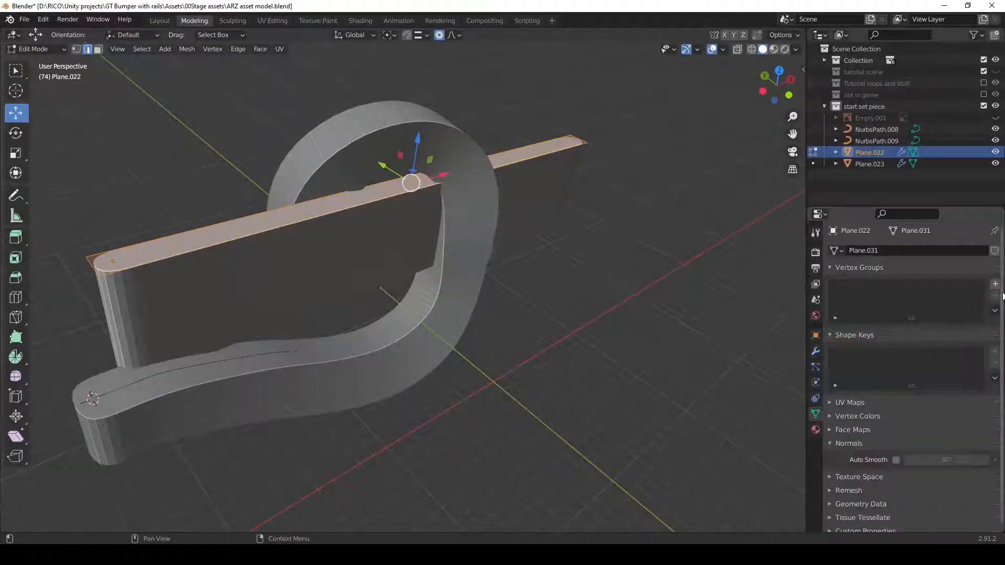
click(993, 283)
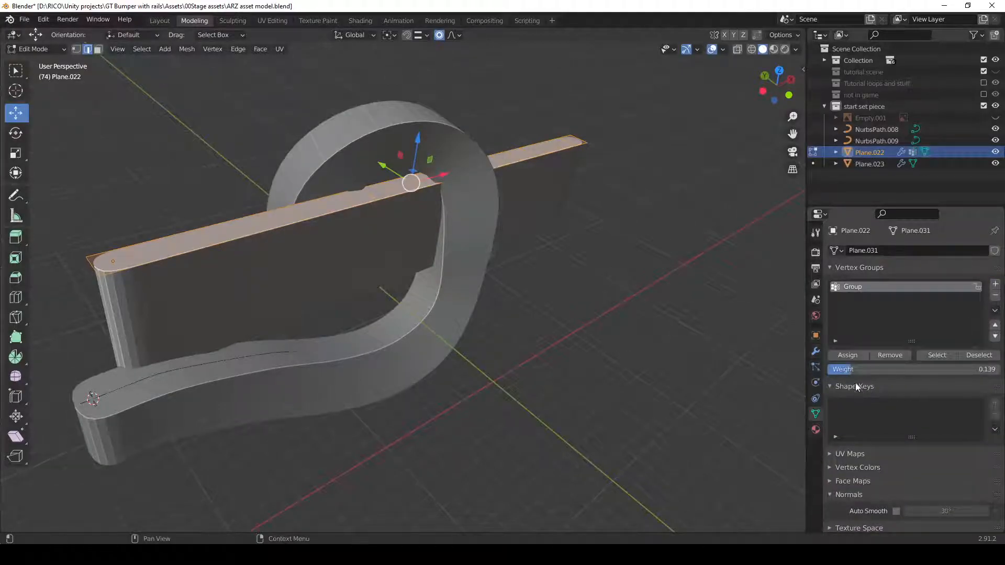
click(858, 356)
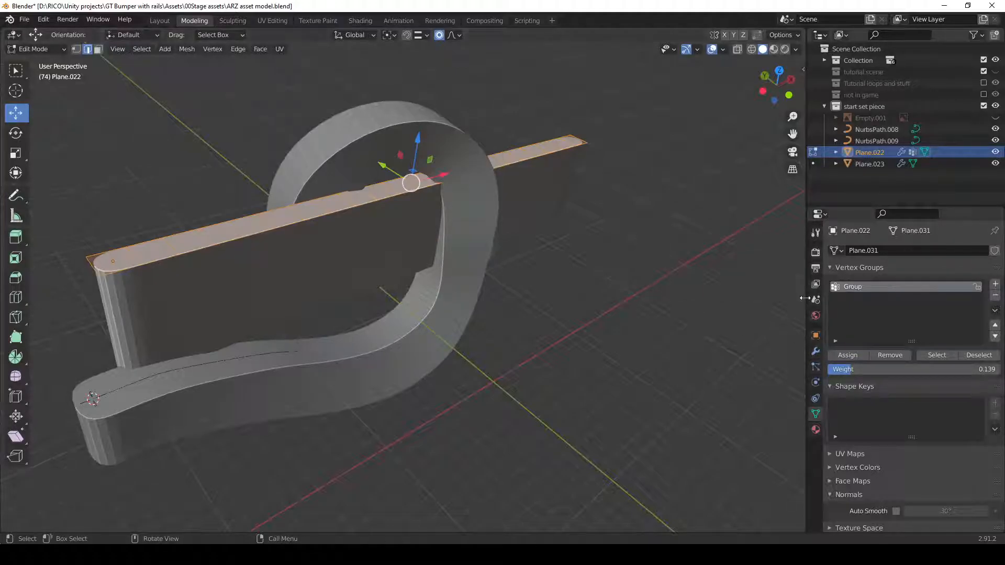
- Assign the vertex group "Group" to the upper track's Solidify modifier, keeping its factor at 0
click(816, 355)
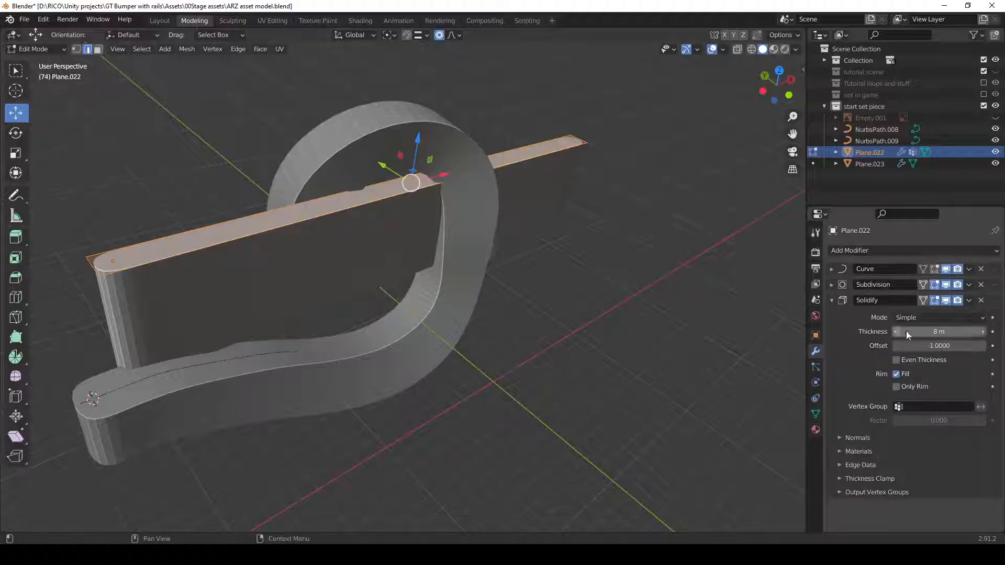
click(898, 408)
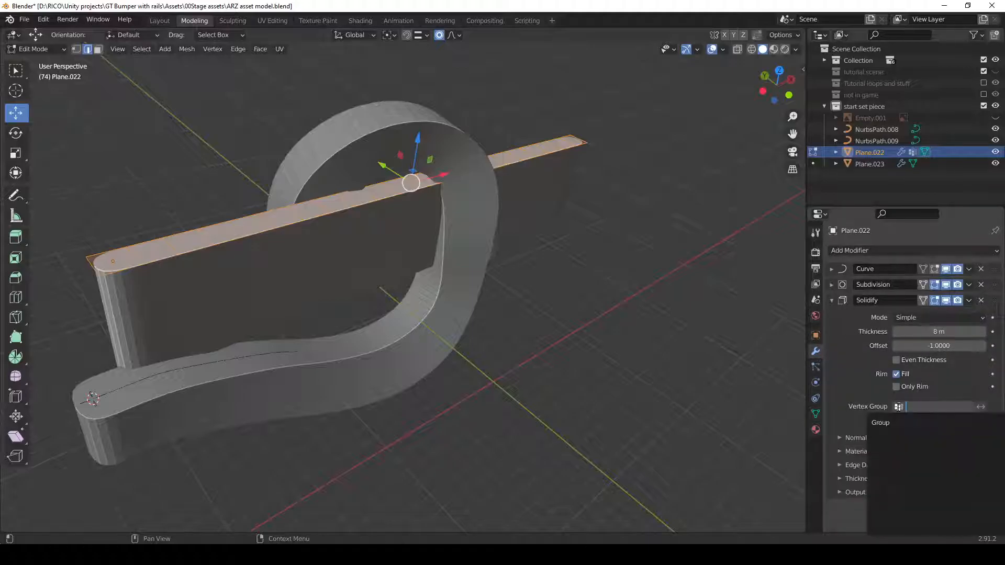
click(890, 422)
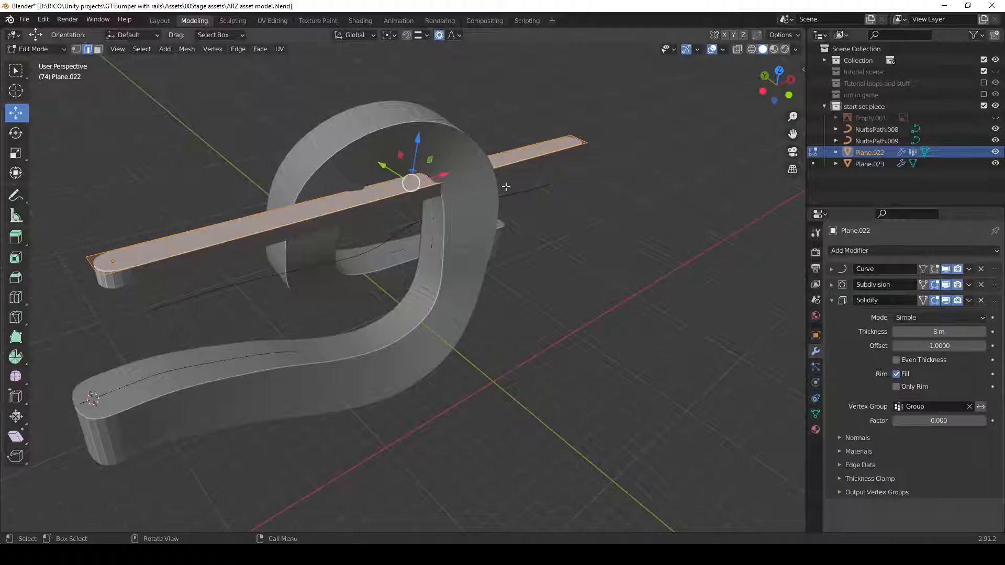
drag(932, 421, 894, 421)
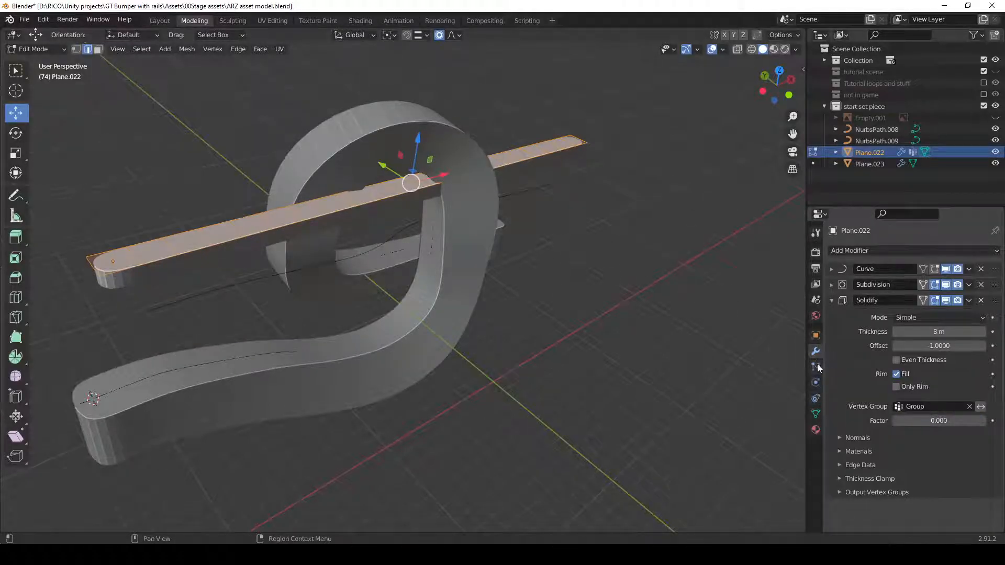
- Select the run of upper track faces from beside the loop crossing to the track's near end, using the shortest path
click(816, 414)
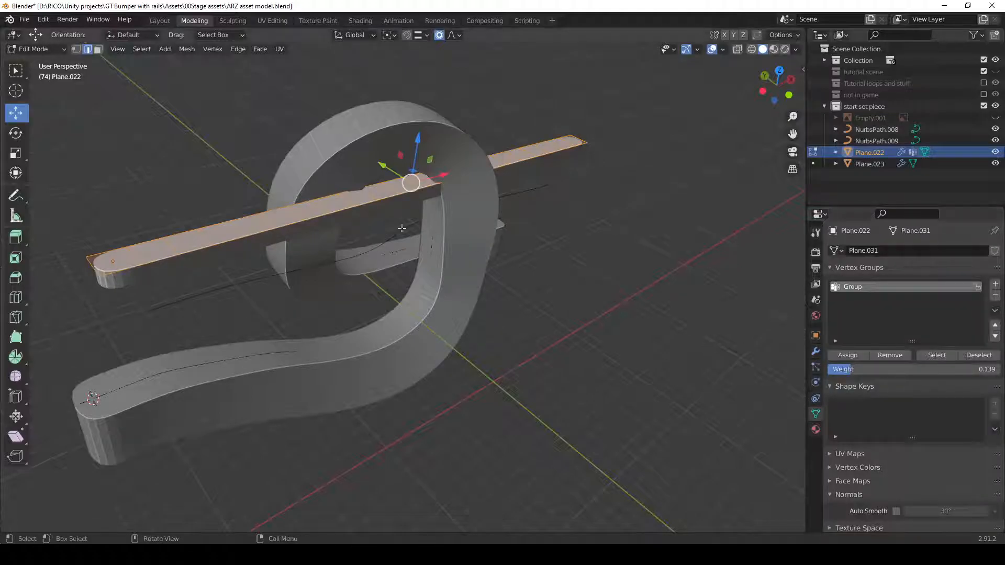
click(289, 219)
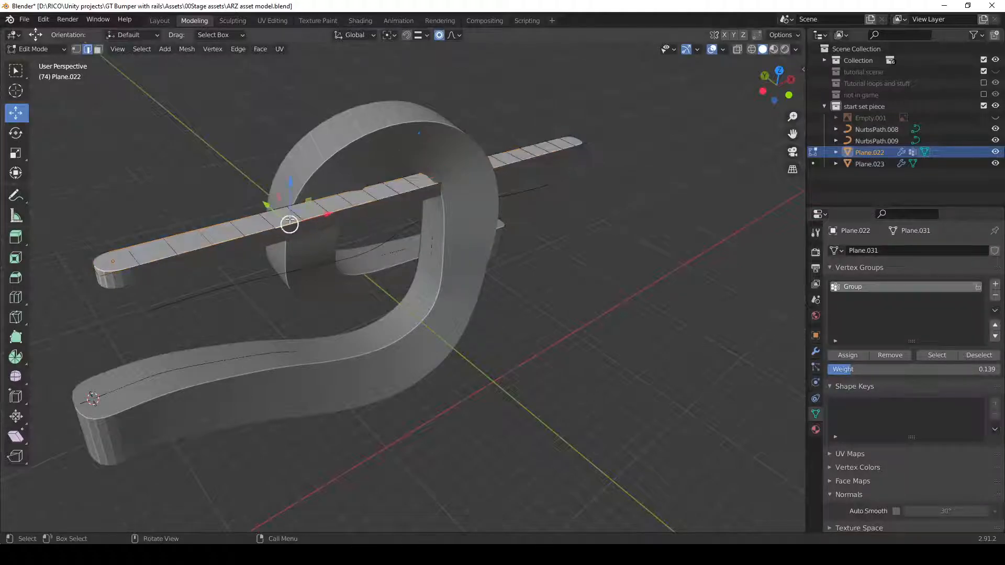
key(3)
click(286, 215)
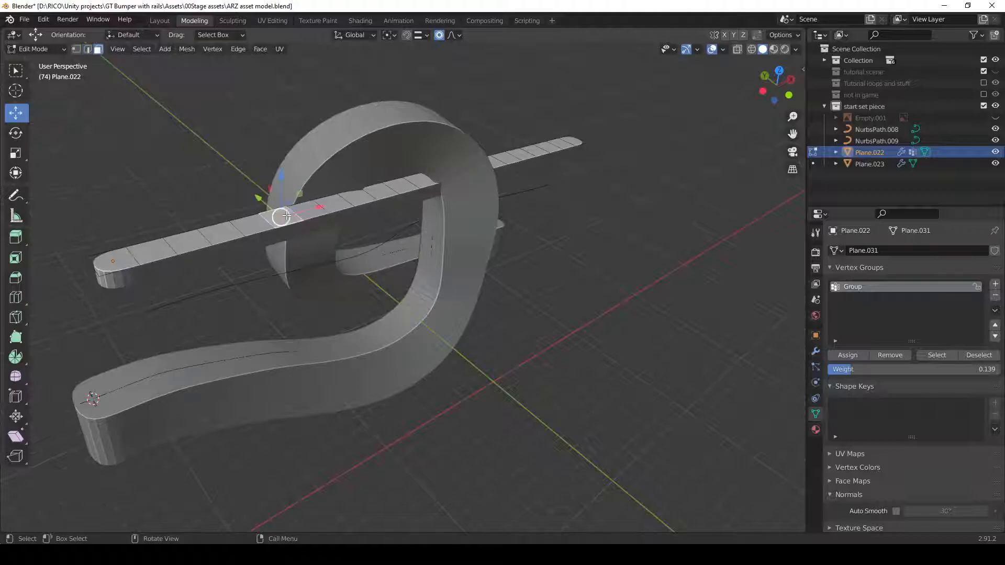
drag(323, 209, 350, 201)
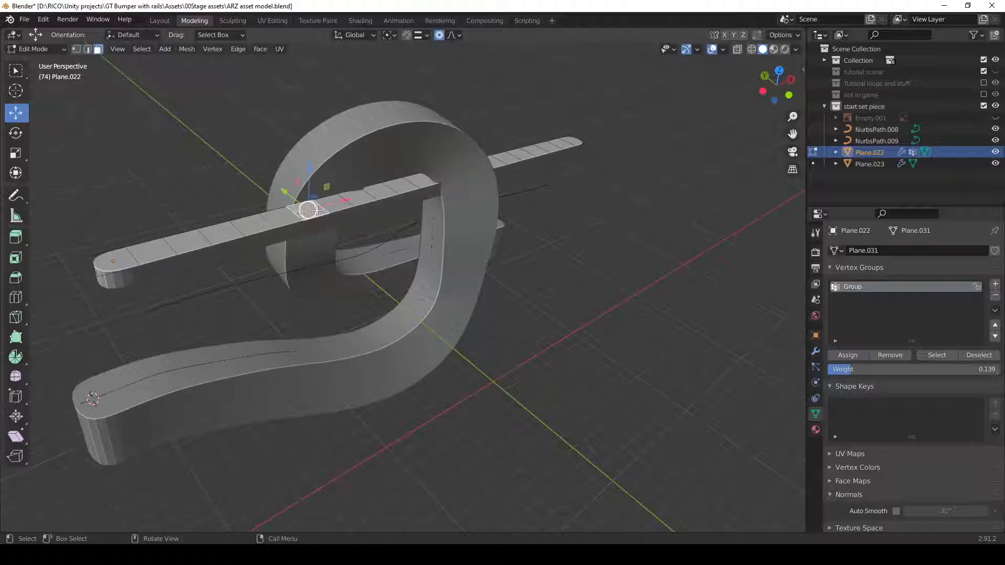
shift+click(122, 258)
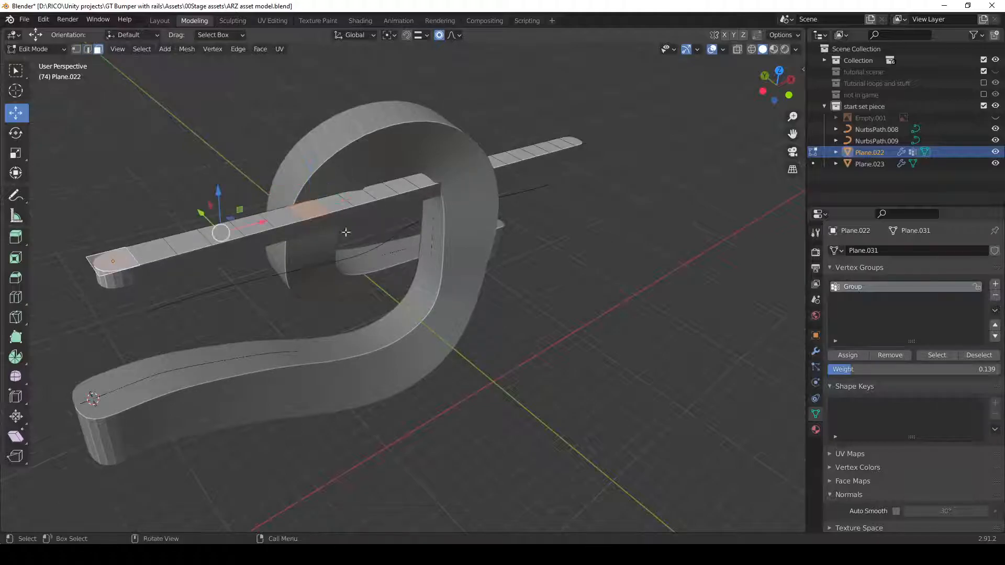
click(296, 216)
ctrl+click(110, 260)
scroll(249, 280, down, 1)
middle_drag(249, 280, 460, 257)
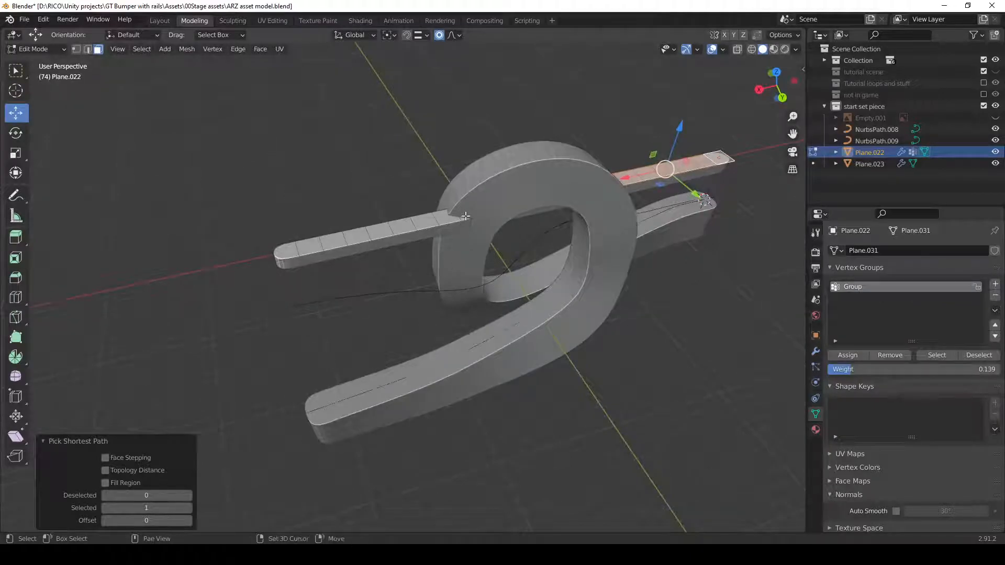
- Add the faces on the other side of the loop crossing to the selection, out to the upper track's opposite end
shift+click(449, 222)
shift+click(421, 229)
shift+click(399, 233)
shift+click(376, 237)
shift+click(350, 241)
shift+click(323, 246)
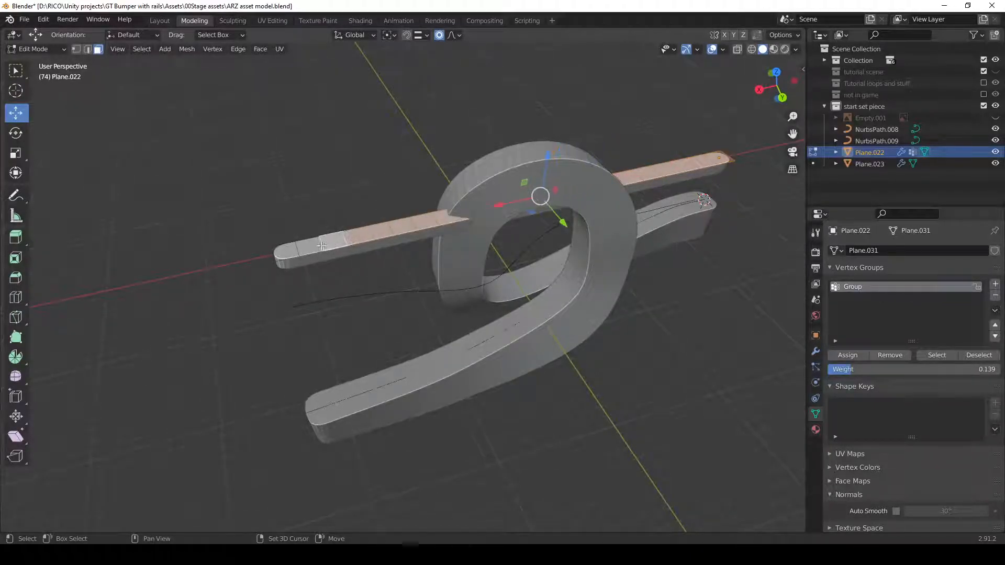
shift+click(305, 250)
shift+click(287, 254)
middle_drag(359, 276, 526, 268)
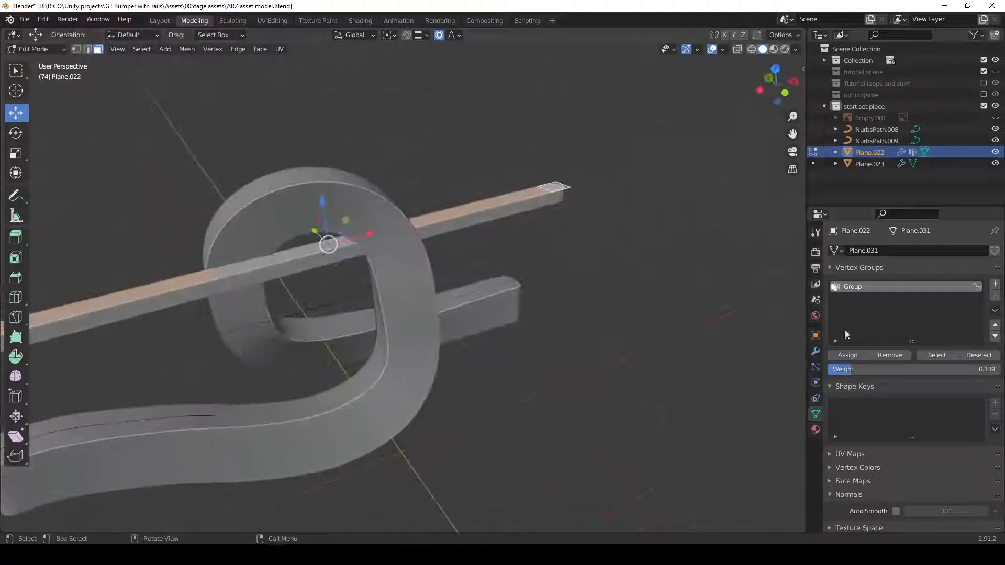
- Assign the selected end faces of the upper track to the vertex group with a weight of 1
click(850, 372)
text(1)
key(Return)
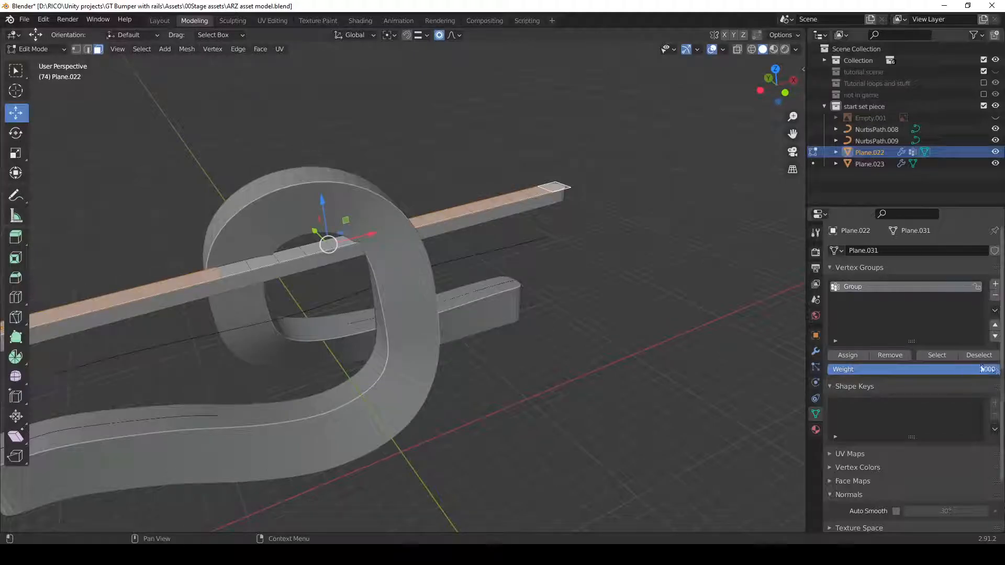
click(854, 356)
middle_drag(601, 398, 347, 258)
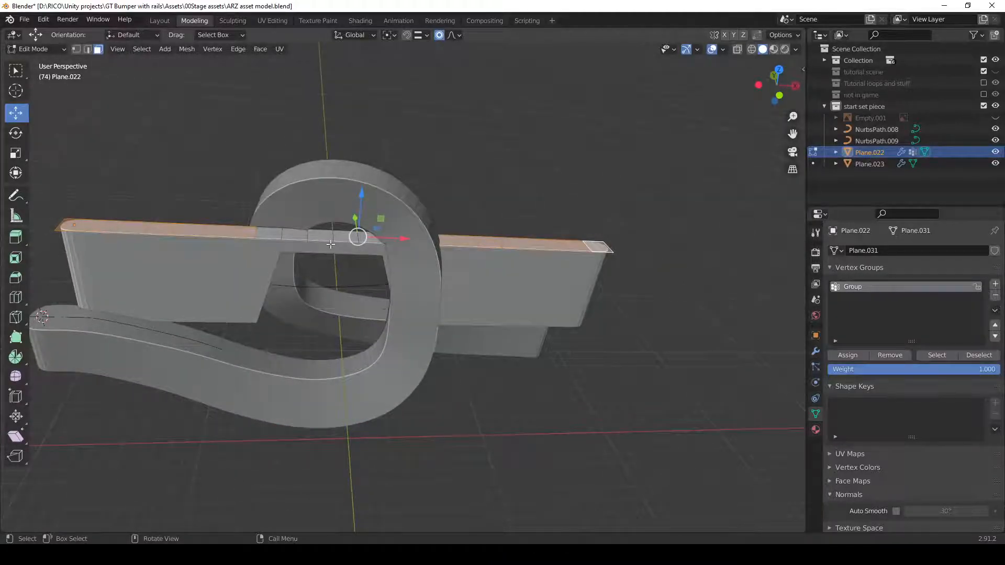
- Try a weight of 0.202 on a contracted selection of the end faces, and undo the recent weight assignments
key(ctrl+KP_Subtract)
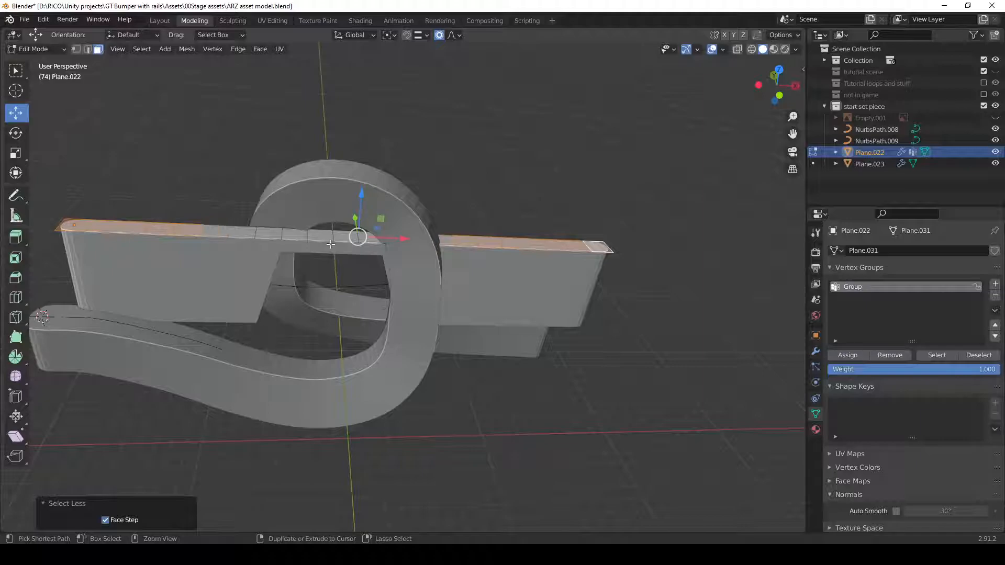
click(845, 355)
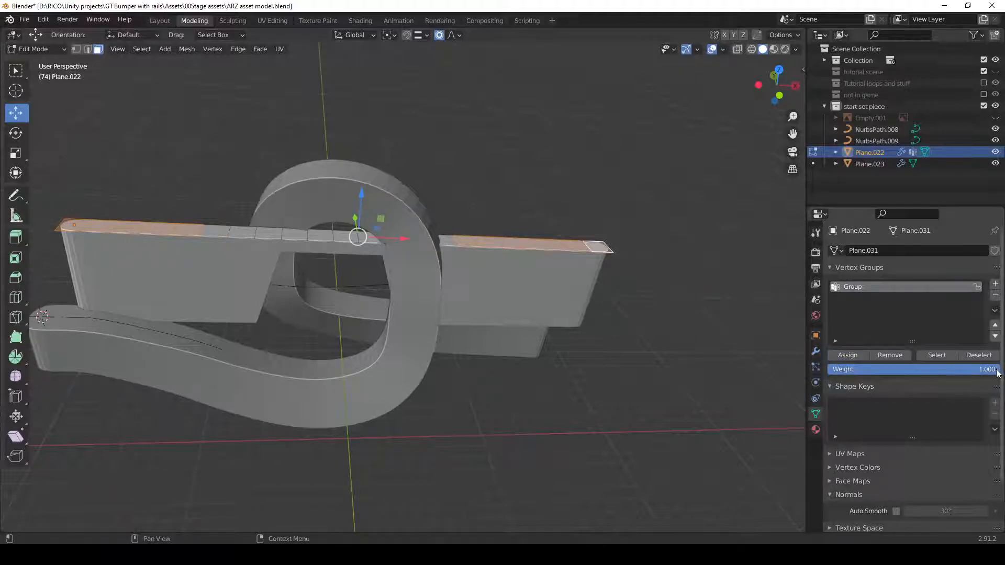
drag(998, 369, 863, 370)
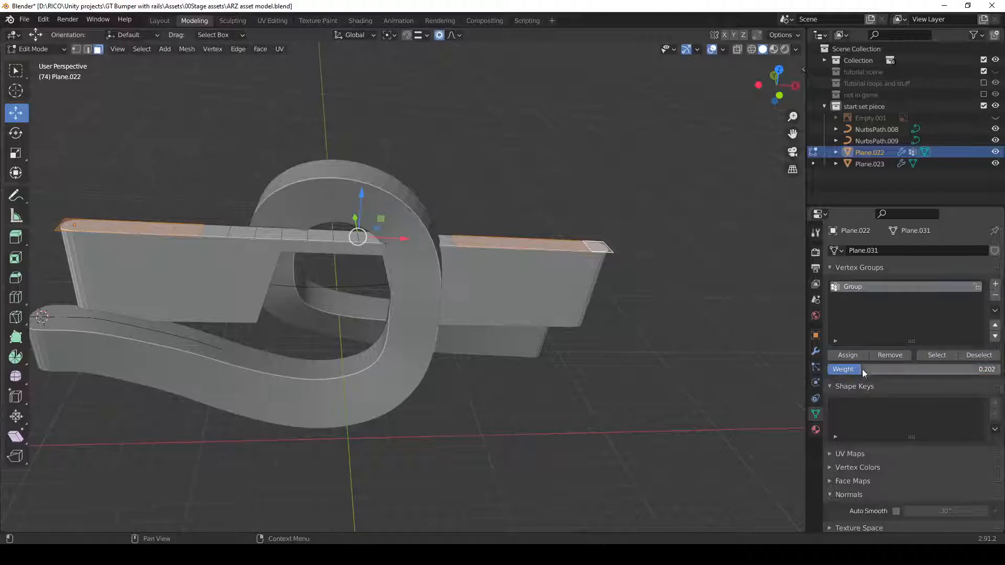
click(857, 356)
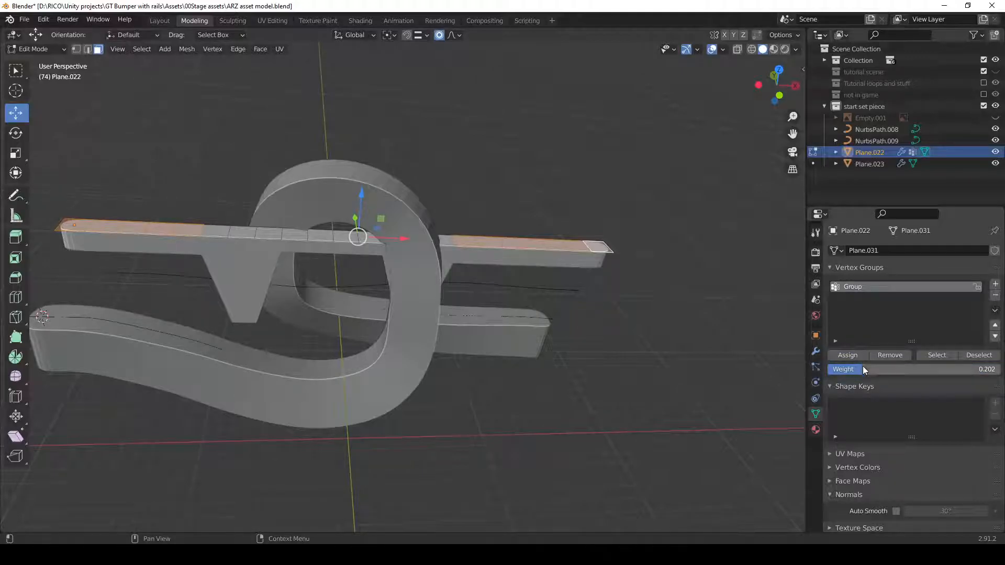
key(ctrl+z)
key(ctrl+shift+z)
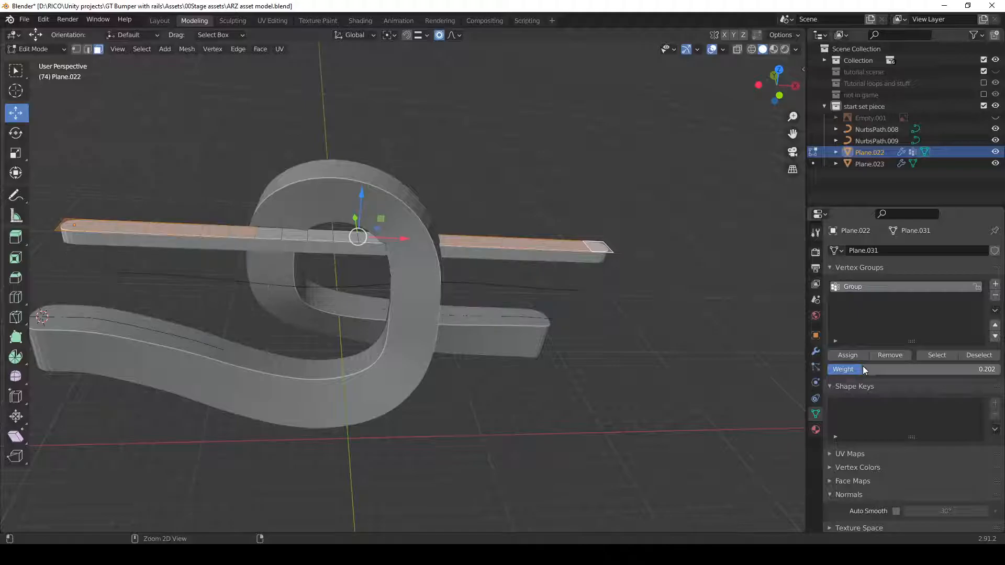
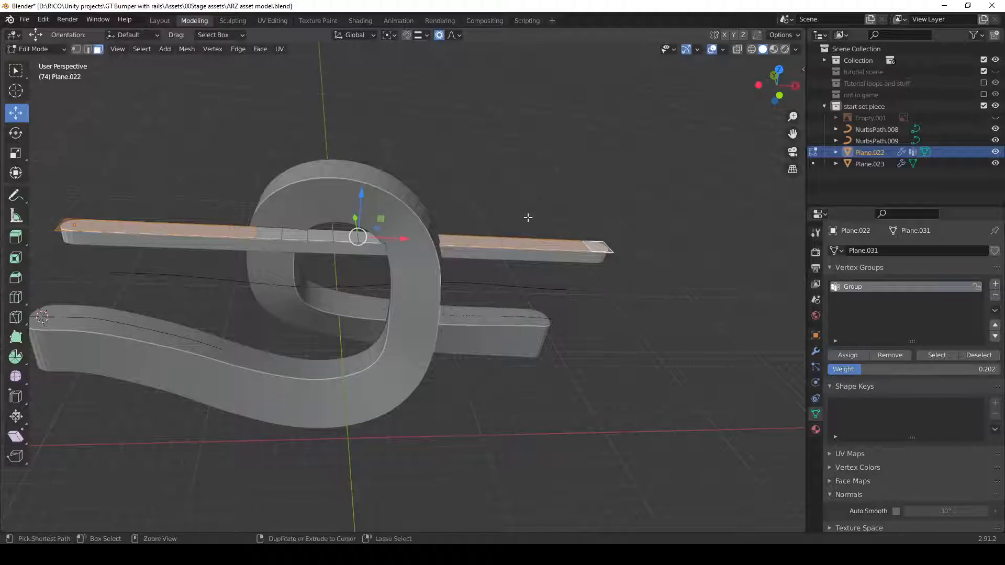
- Contract the end face selection by one step and assign it to the vertex group with a weight of 0.756
key(ctrl+KP_Subtract)
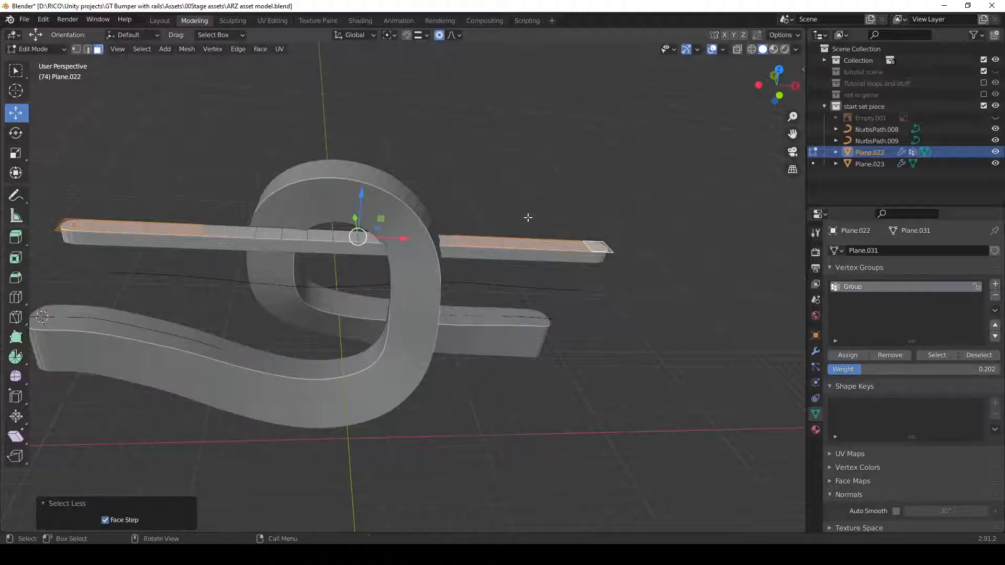
drag(861, 369, 957, 369)
click(860, 354)
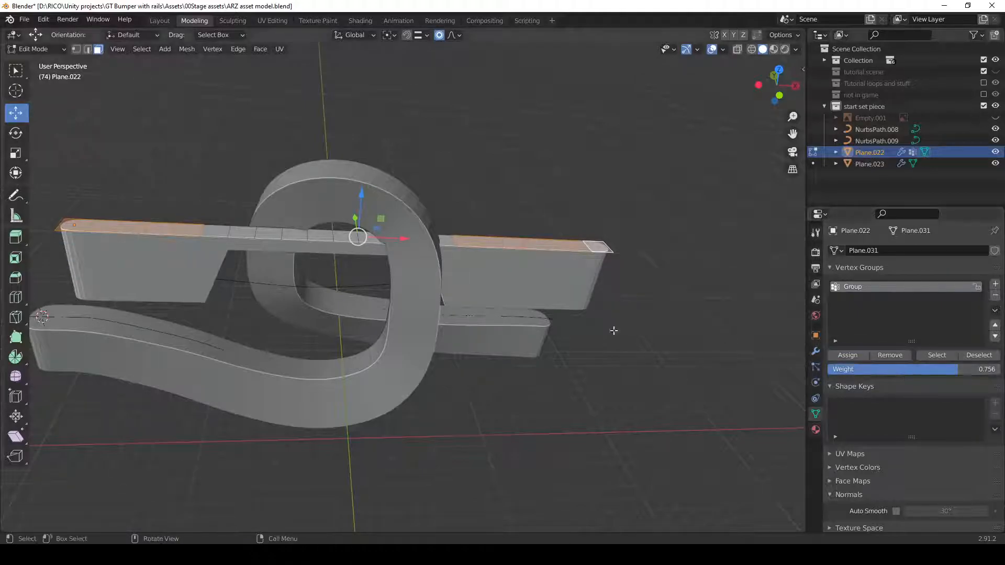
mouse_move(355, 317)
middle_down()
mouse_move(403, 314)
mouse_move(466, 286)
mouse_move(403, 298)
mouse_move(449, 279)
mouse_move(432, 362)
mouse_move(418, 375)
mouse_move(419, 301)
mouse_move(340, 314)
mouse_move(314, 332)
mouse_move(309, 323)
mouse_move(340, 318)
mouse_move(523, 372)
mouse_move(476, 325)
mouse_move(398, 313)
mouse_move(319, 280)
middle_up()
scroll(355, 317, up, 2)
key(Tab)
key(Tab)
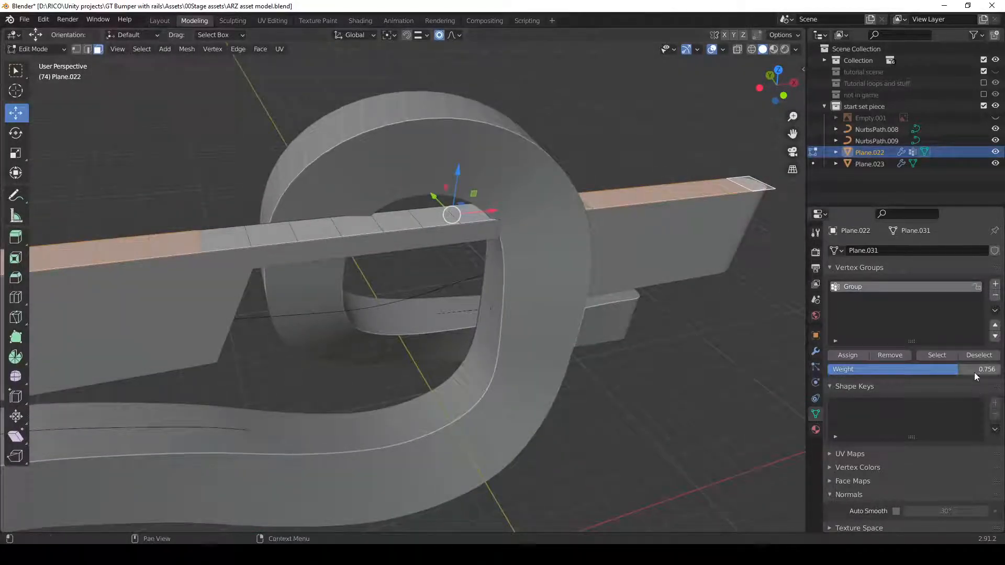
- Select three adjacent faces between the thick end and the loop crossing and assign them a vertex group weight of 0.482
click(234, 240)
shift+click(272, 239)
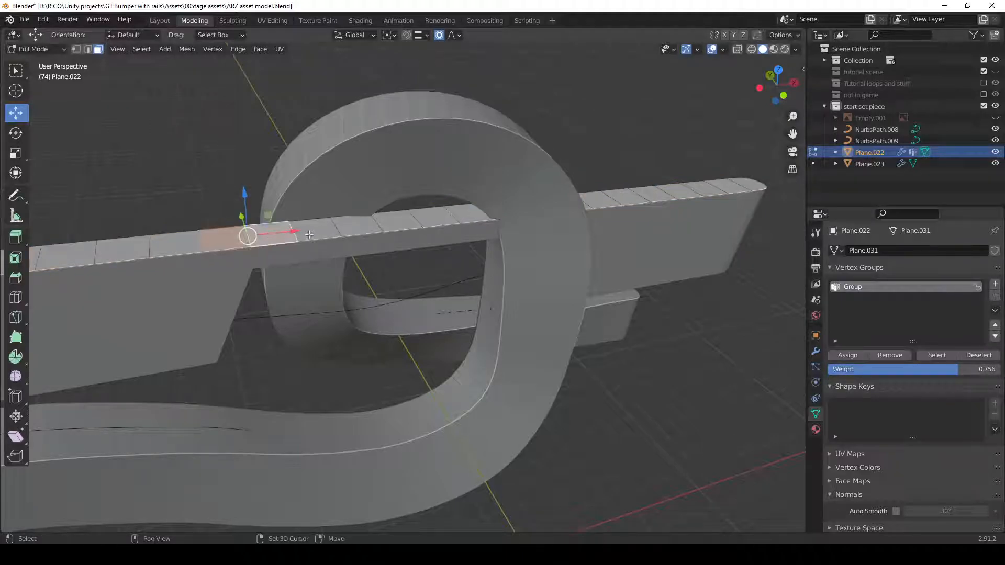
shift+click(315, 230)
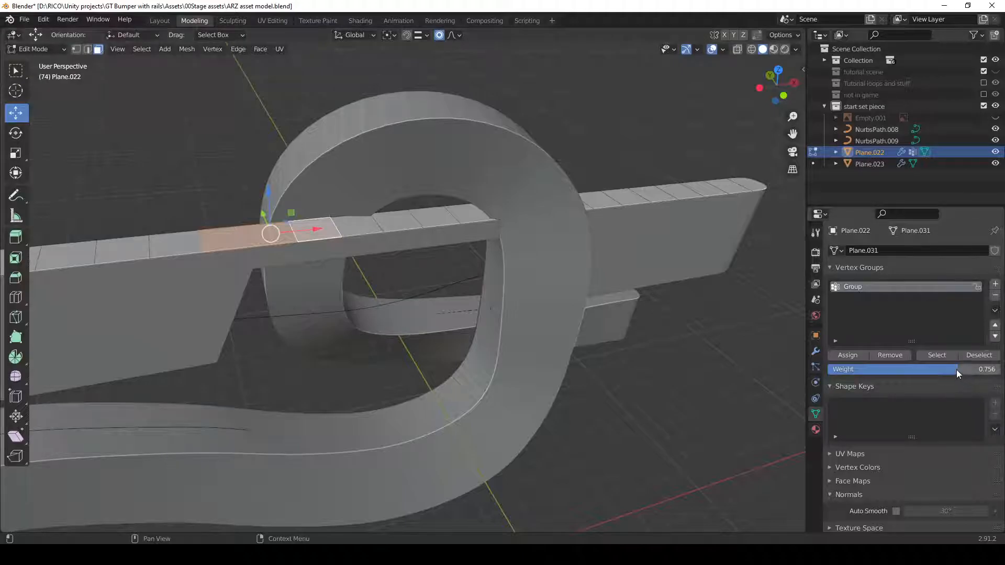
drag(956, 369, 919, 369)
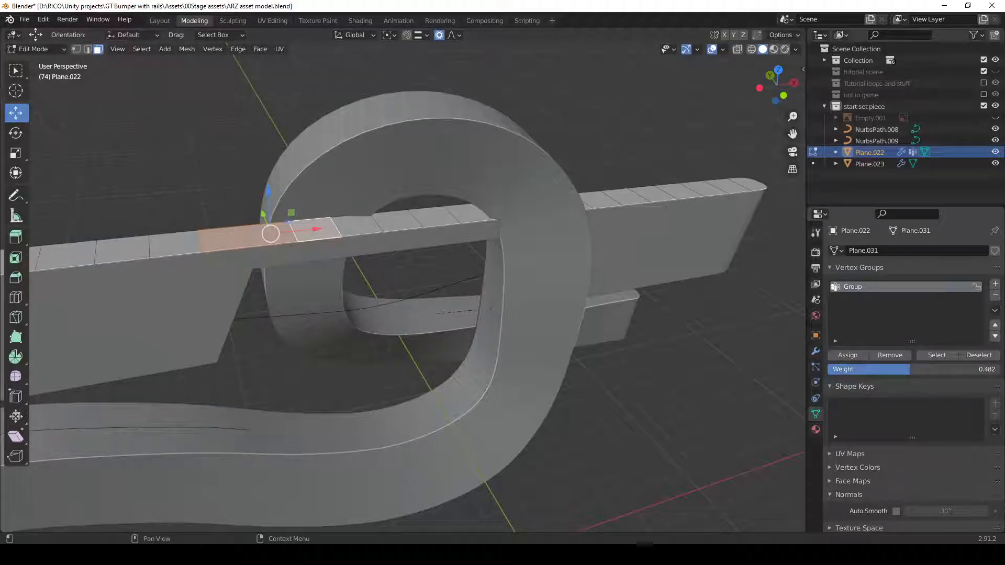
click(859, 357)
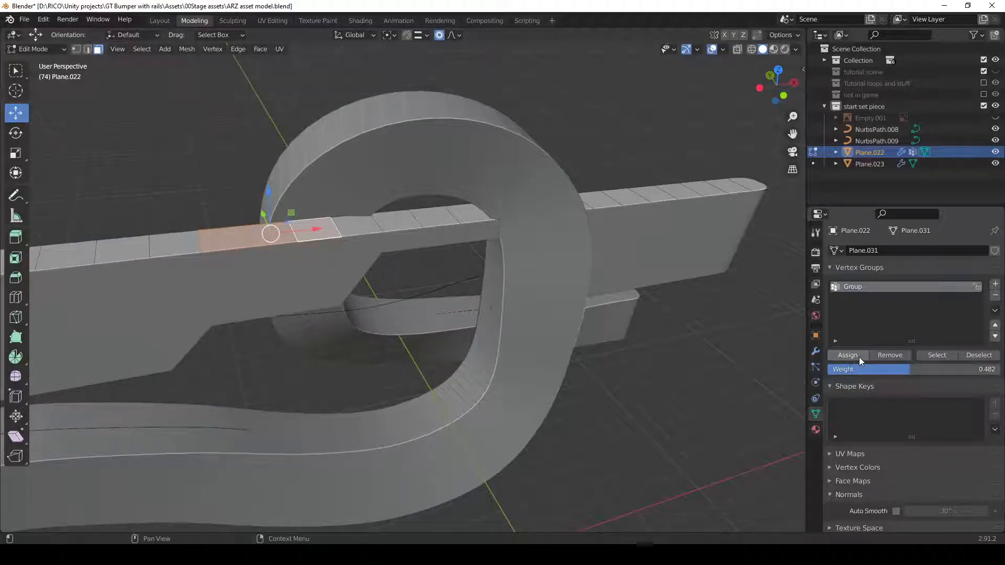
- Try assigning the 0.482 weight to a single upper track face inside the loop crossing, and undo that assignment
middle_drag(495, 296, 535, 259)
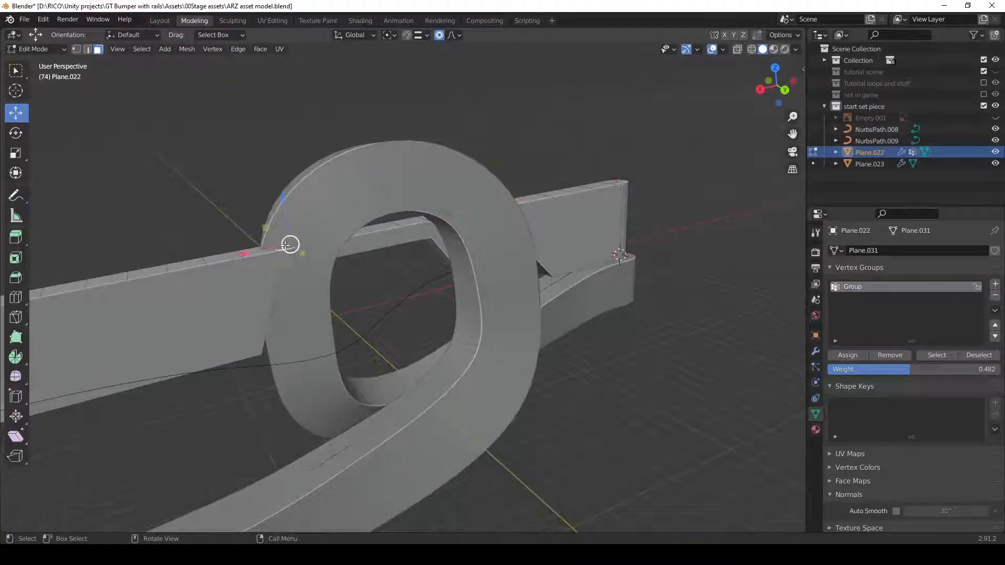
key(alt+a)
click(284, 248)
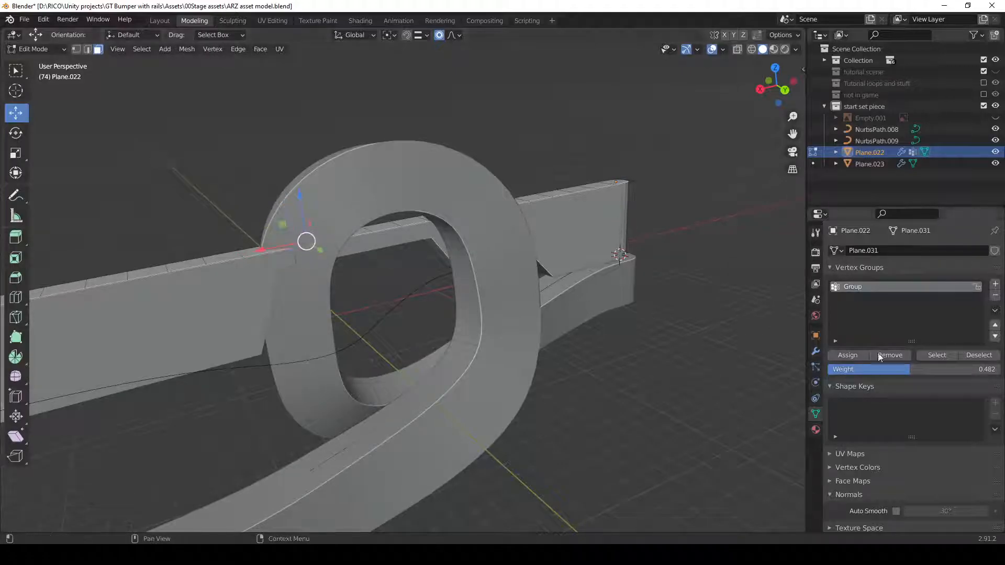
click(853, 355)
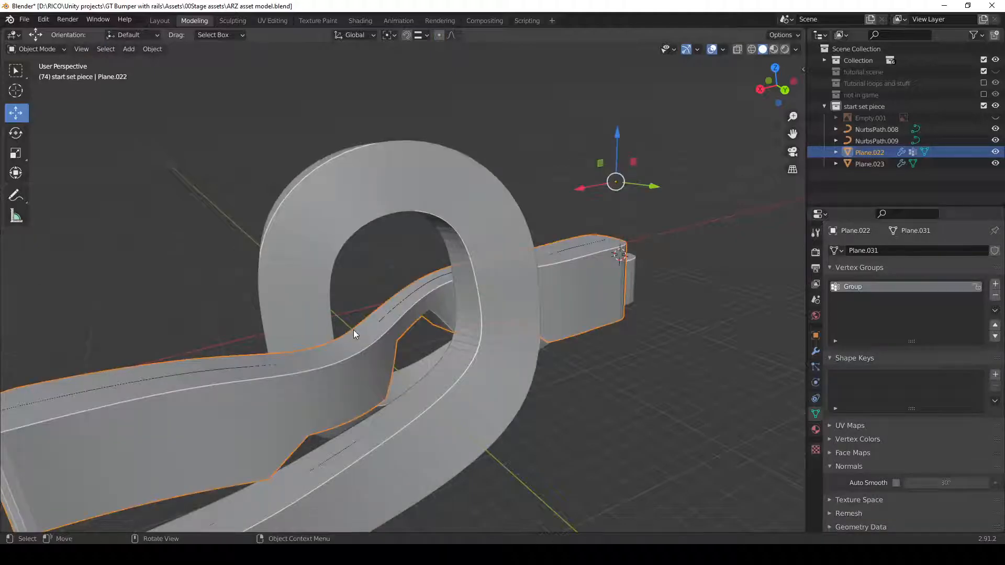
middle_drag(353, 330, 457, 322)
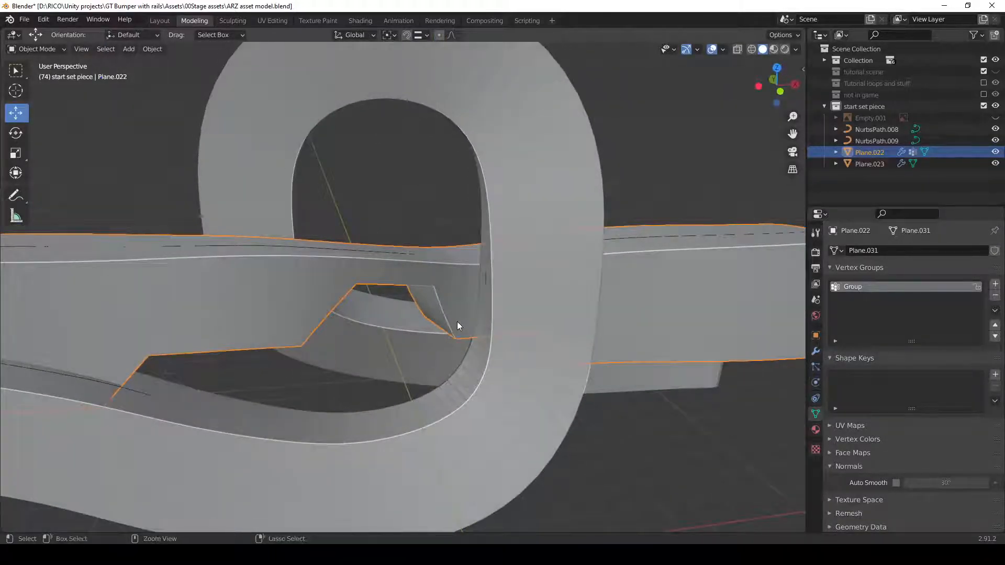
key(Tab)
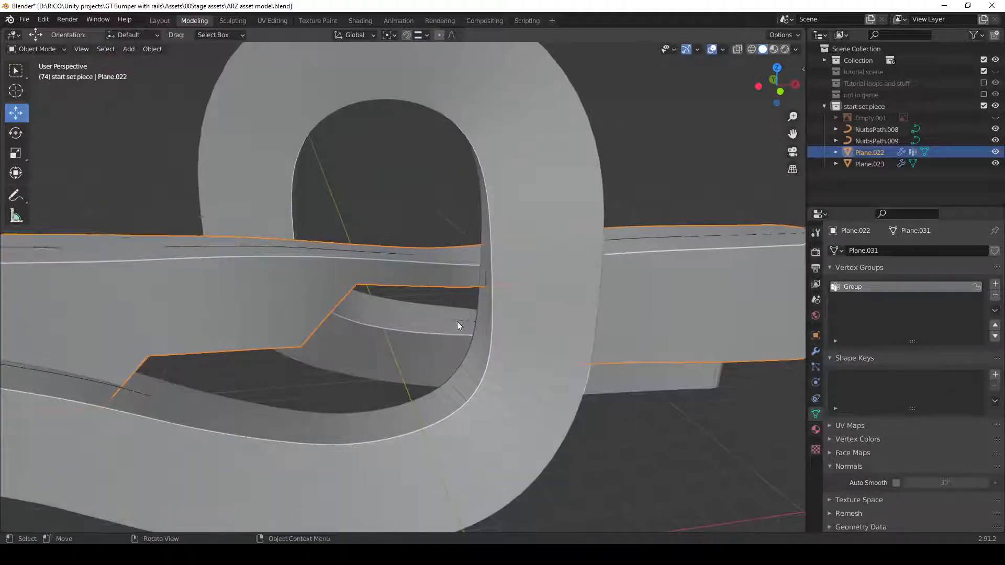
- Examine the upper track's stepped underside around the loop crossing, and select the looping track
middle_drag(457, 321, 358, 323)
scroll(571, 229, down, 4)
middle_drag(549, 219, 332, 341)
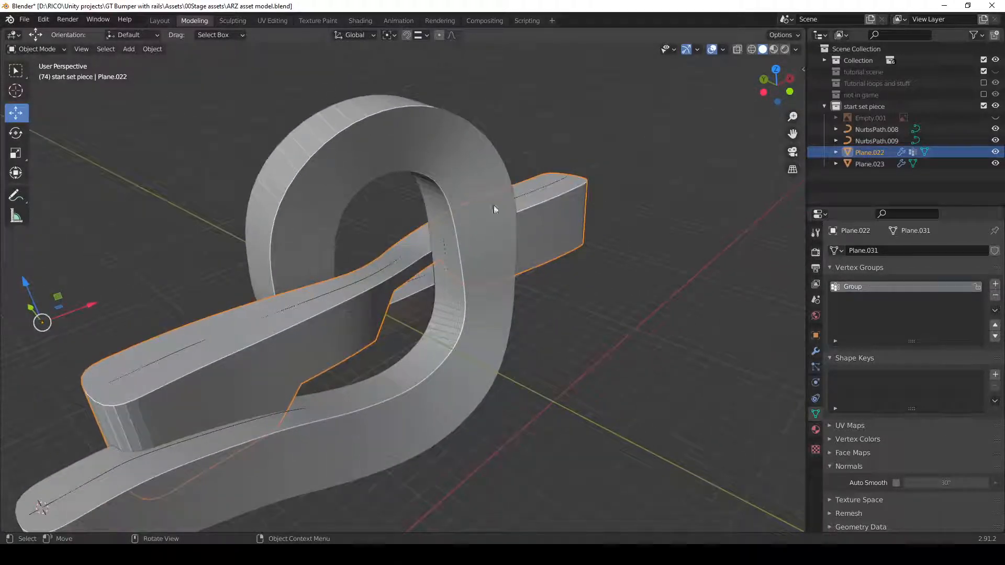
middle_drag(293, 375, 500, 292)
scroll(499, 292, up, 2)
click(499, 292)
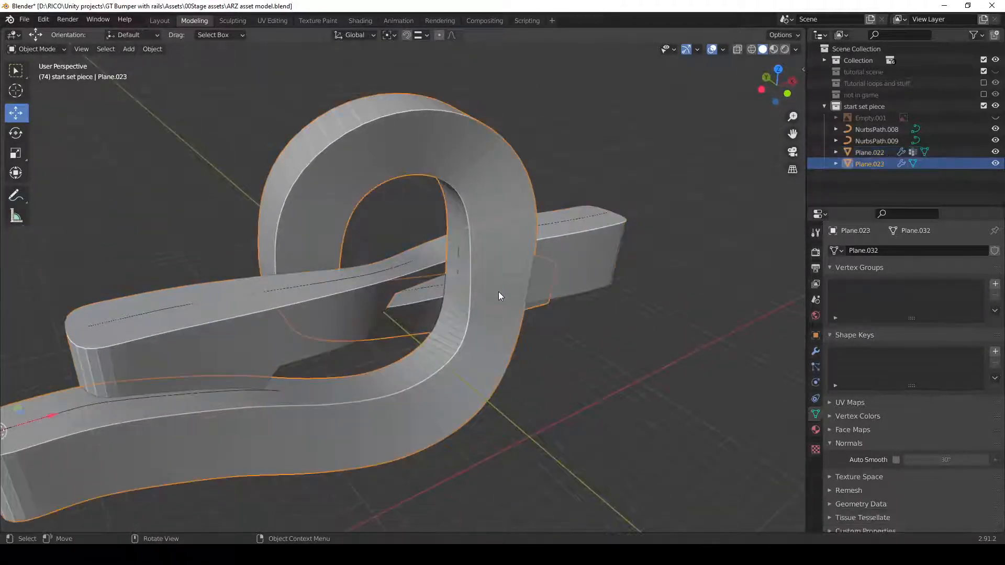
scroll(499, 292, down, 1)
scroll(499, 291, down, 2)
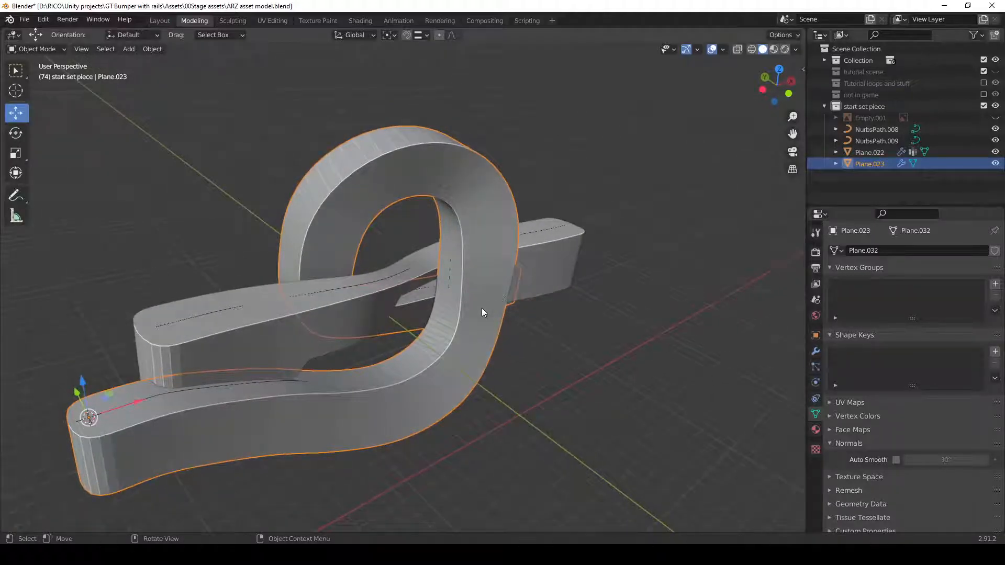
- Apply the Array modifier on the looping track
click(816, 351)
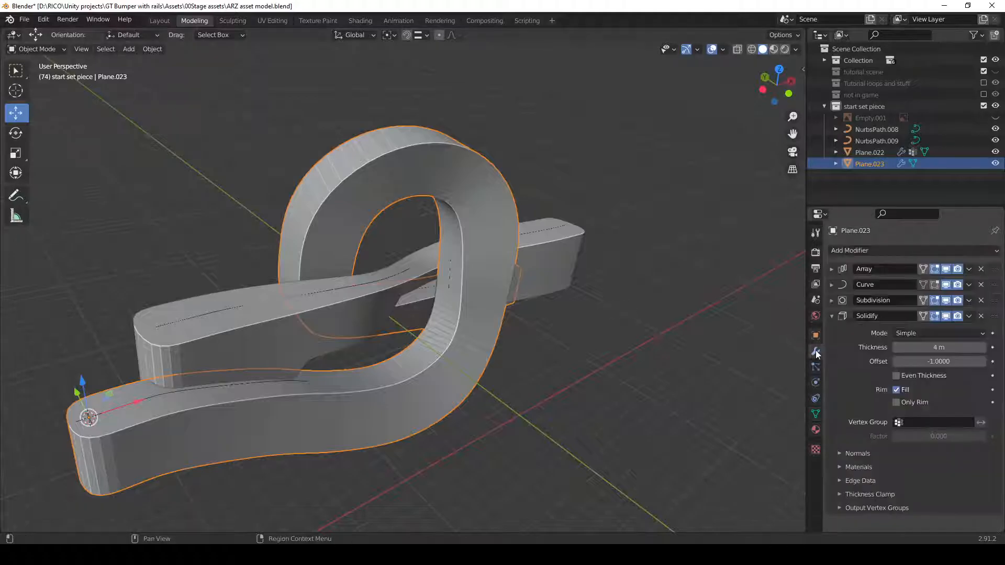
click(968, 270)
click(928, 284)
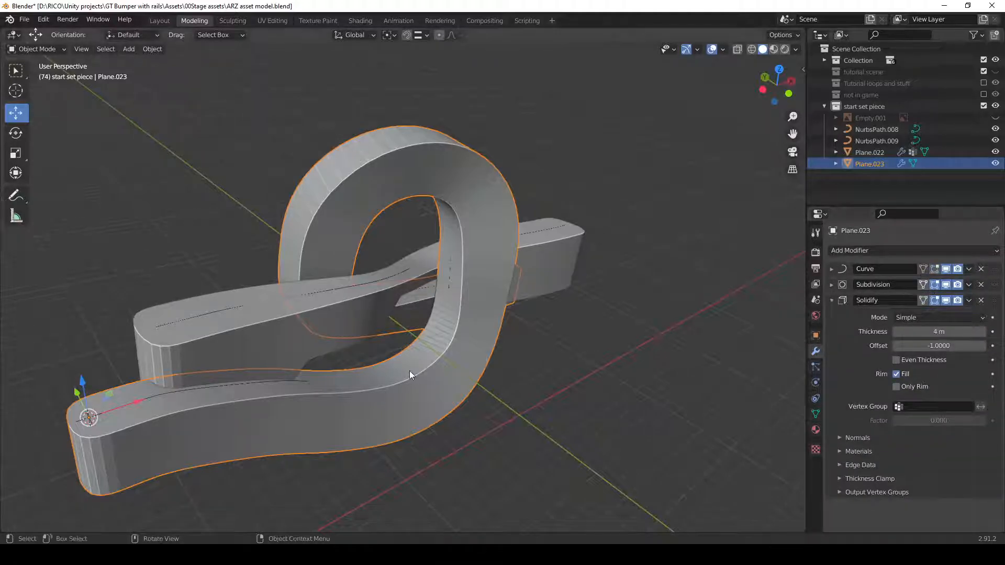
key(Tab)
key(Tab)
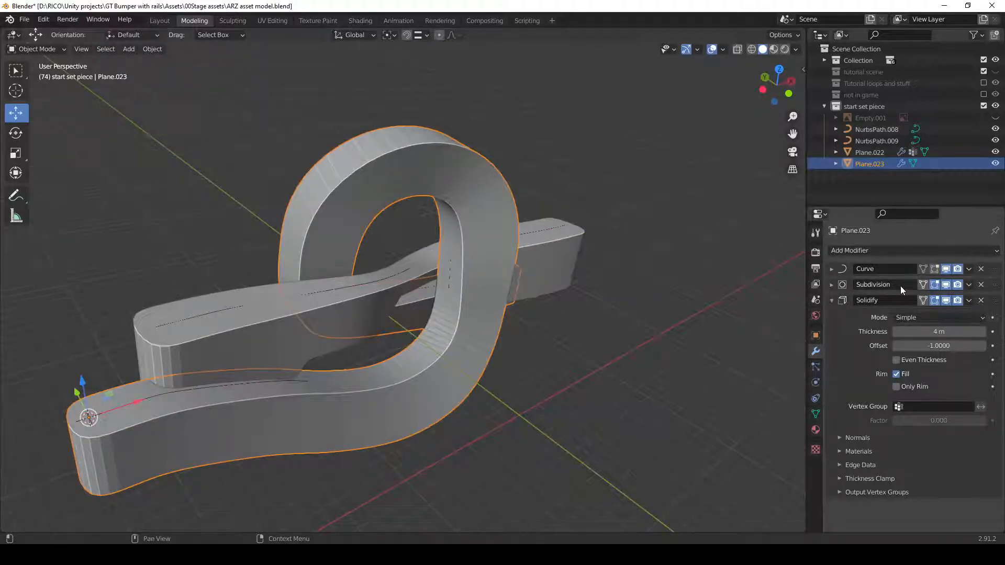
- Enable the Curve modifier's edit-mode display and select all faces of the looping track's mesh
click(934, 269)
key(Tab)
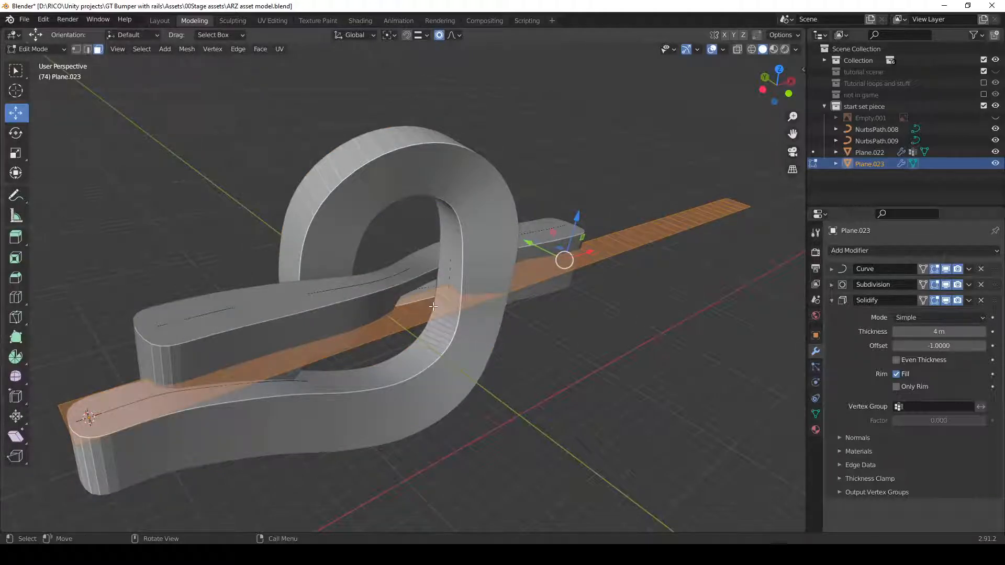
key(Tab)
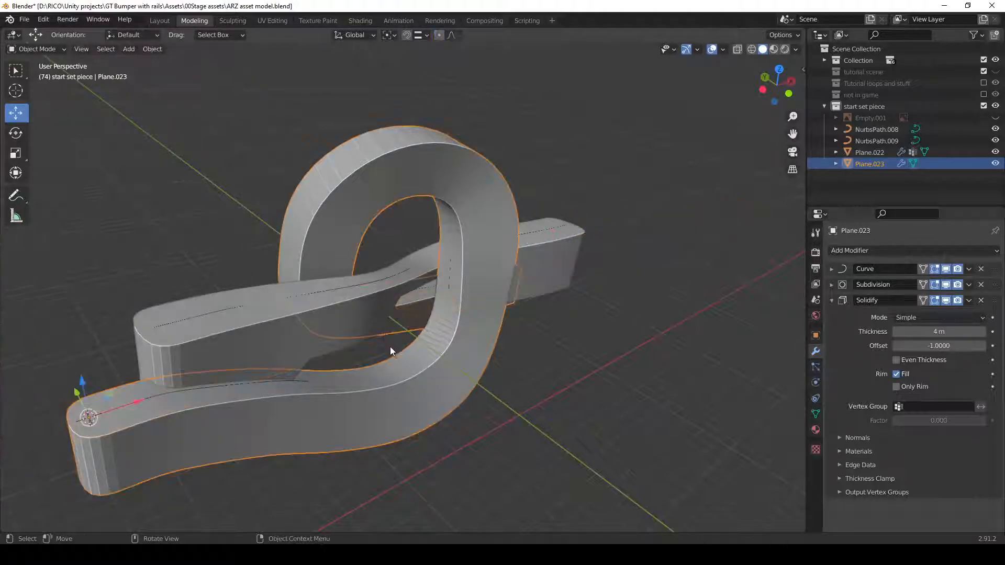
key(Tab)
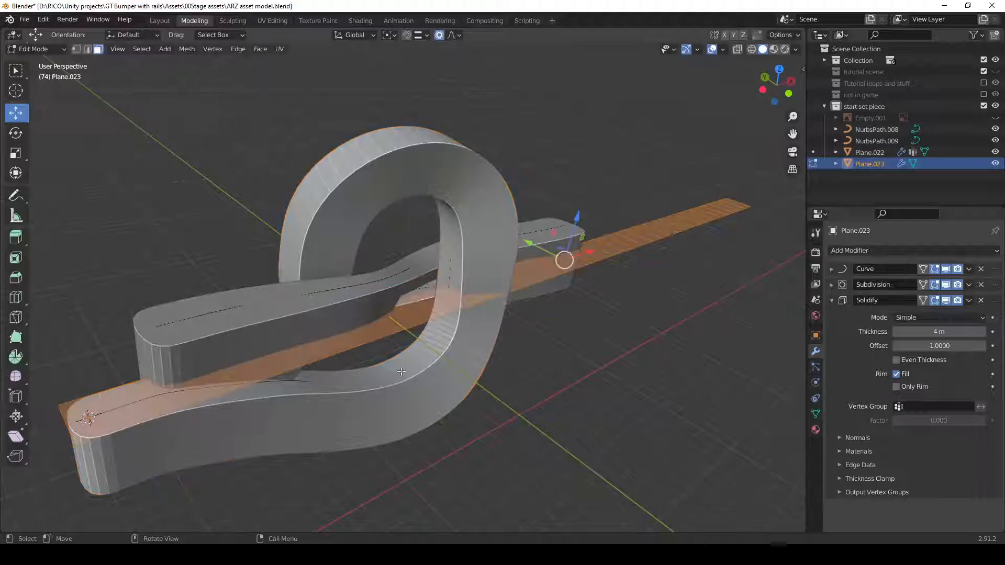
click(359, 337)
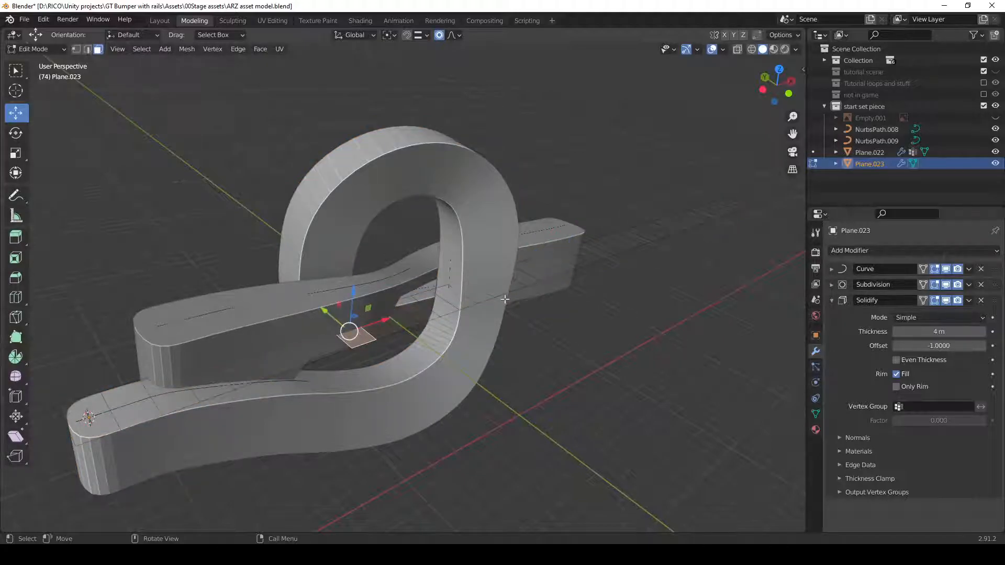
key(a)
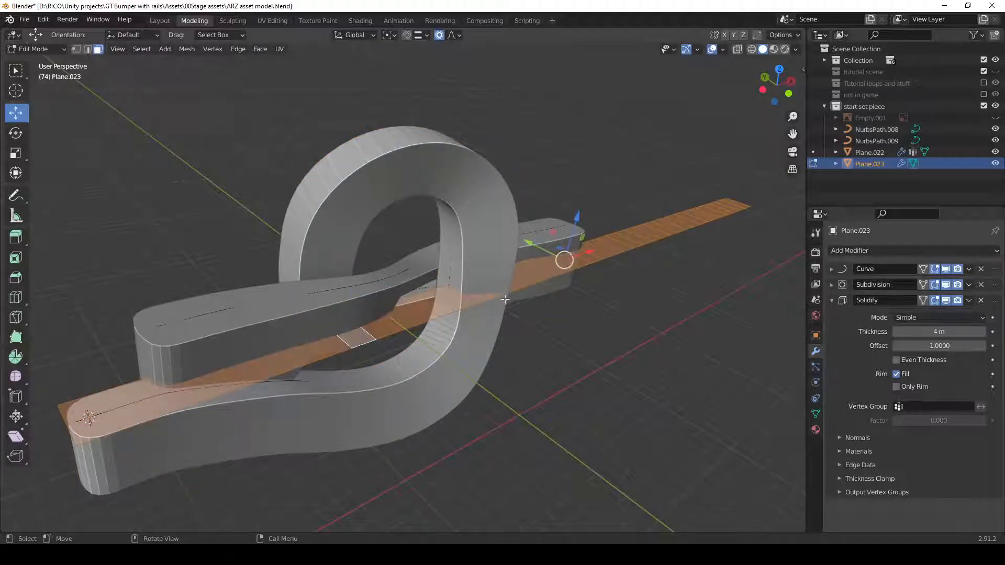
- Add a vertex group to the looping track, assign all faces to it with a weight of 1.000, and name it GroupLOOP
click(815, 414)
click(995, 285)
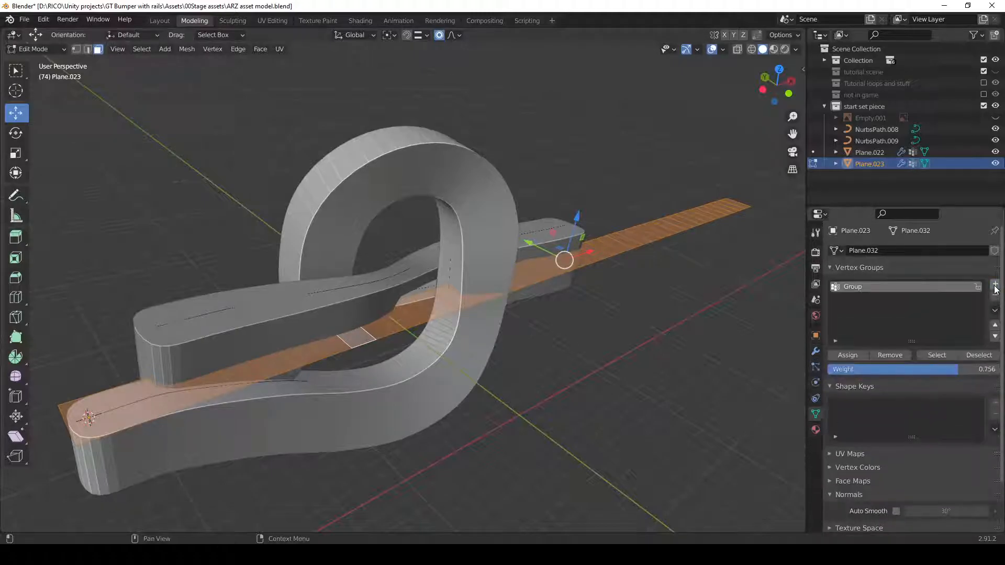
drag(913, 369, 963, 369)
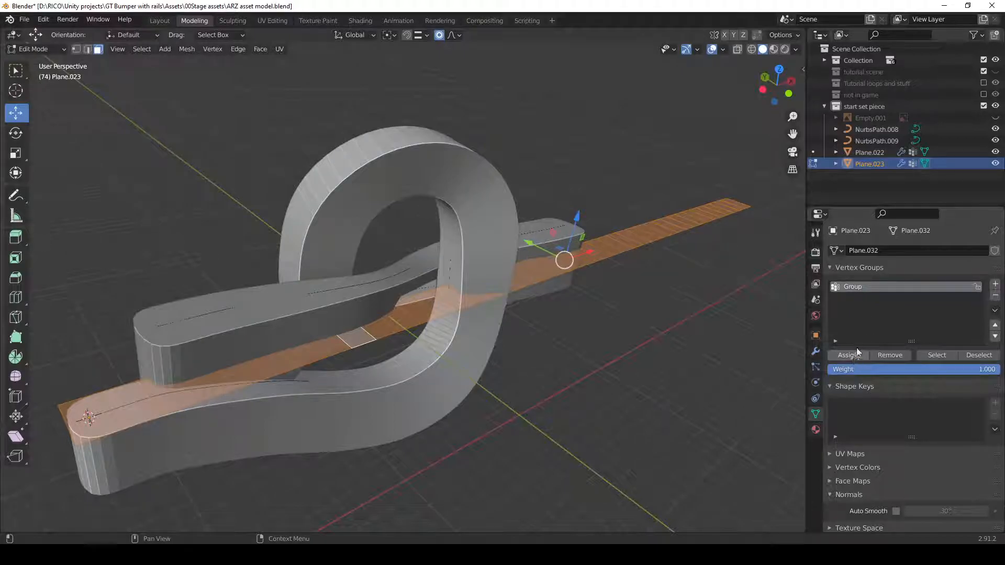
double_click(862, 286)
text(LOOP)
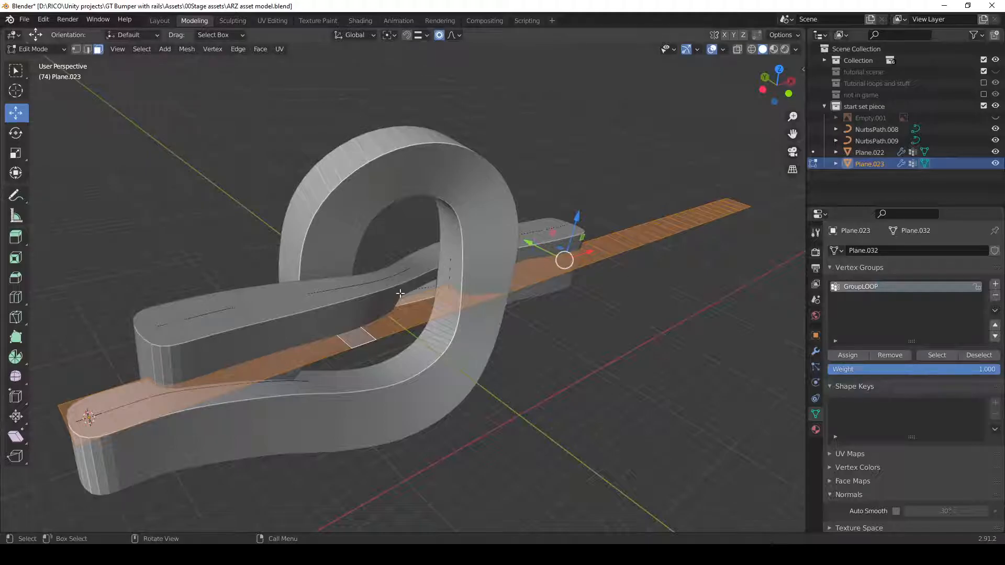
- Select a run of faces along the middle of the flat strip and assign them a GroupLOOP weight of 0.2
key(Tab)
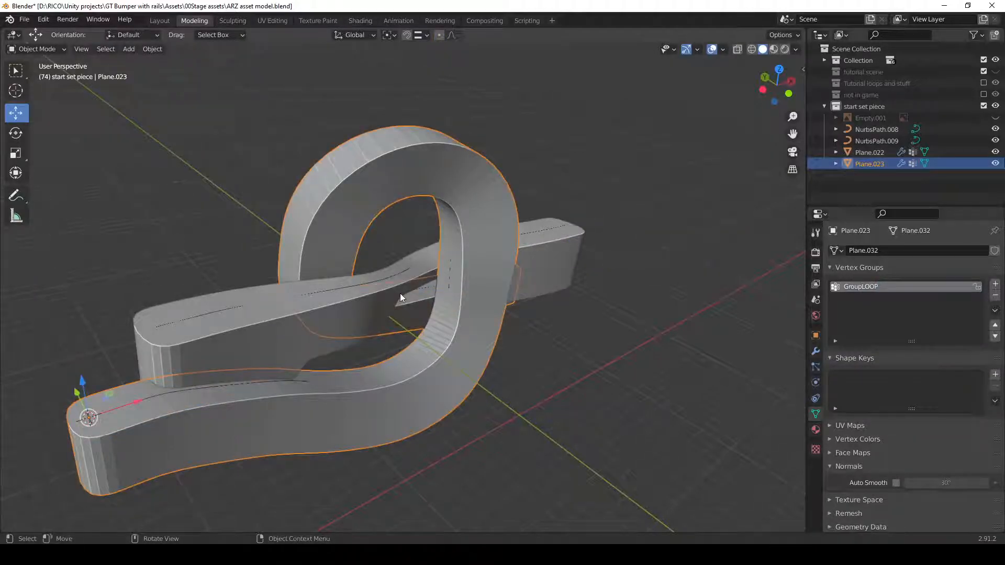
key(Tab)
click(354, 335)
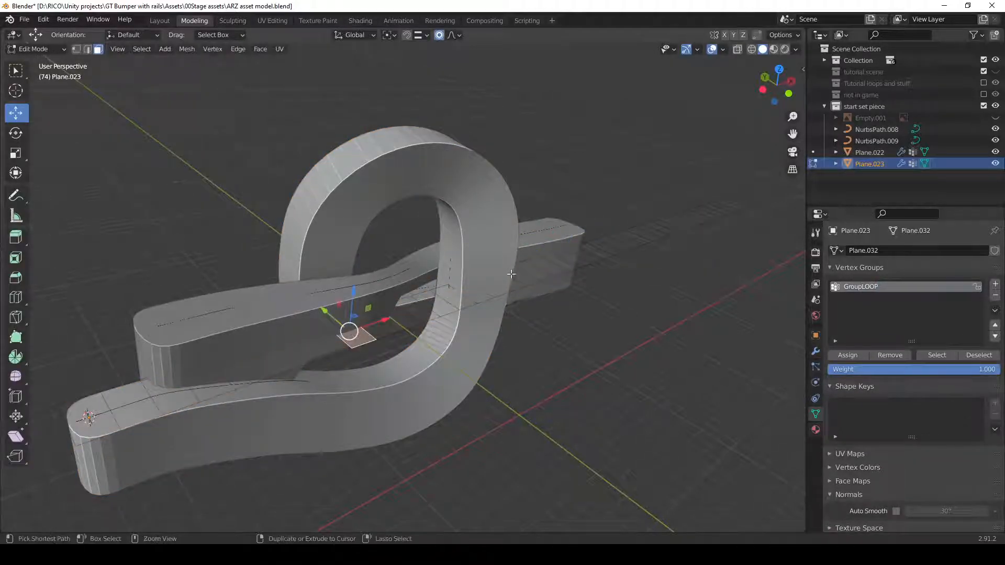
ctrl+click(595, 249)
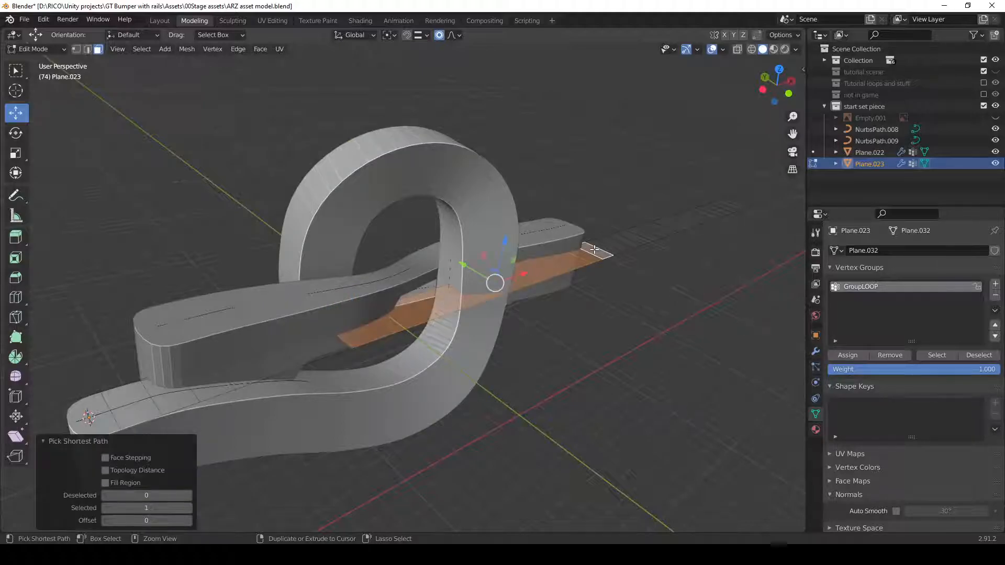
click(878, 369)
click(878, 369)
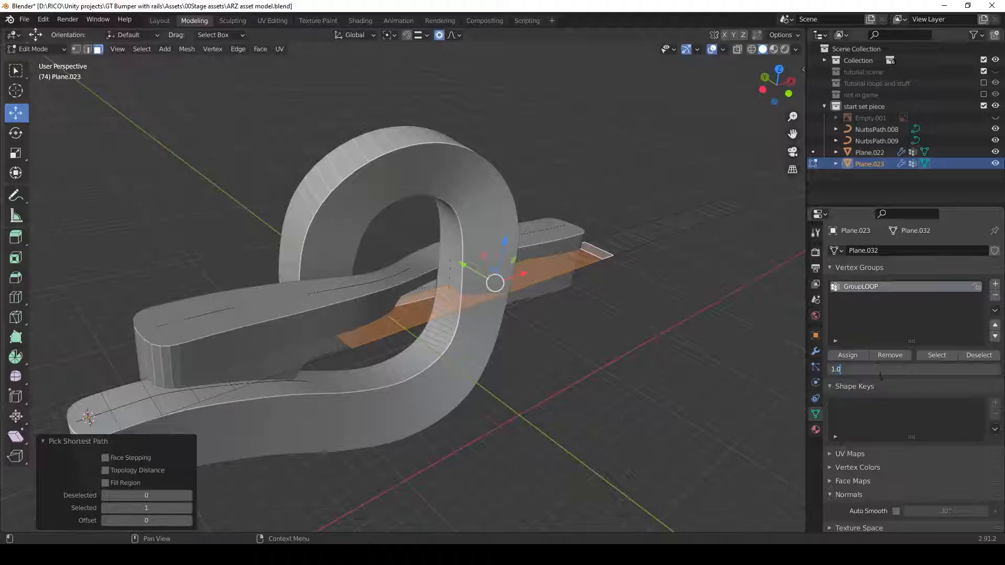
click(875, 380)
drag(964, 370, 837, 369)
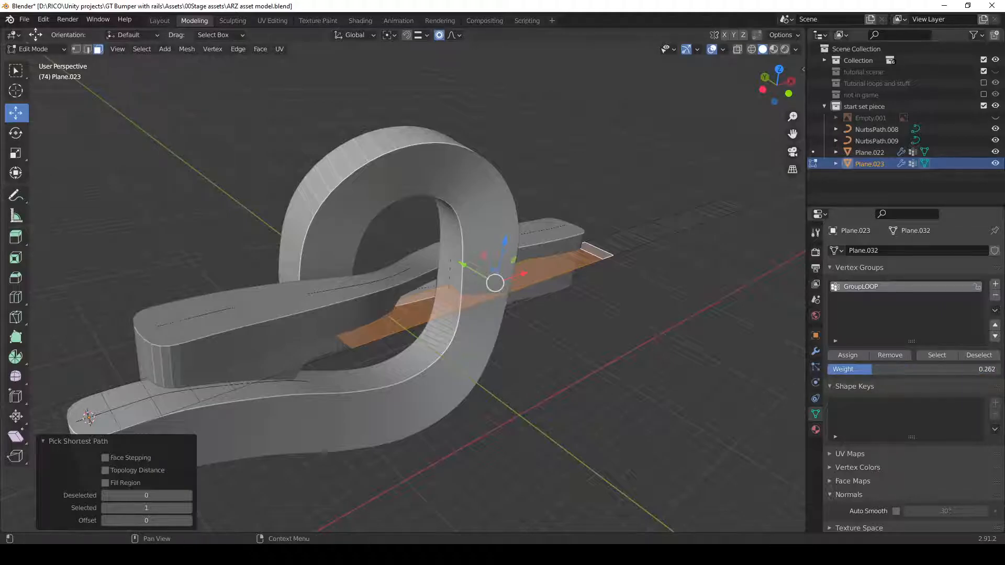
click(977, 369)
text(0.2)
key(Return)
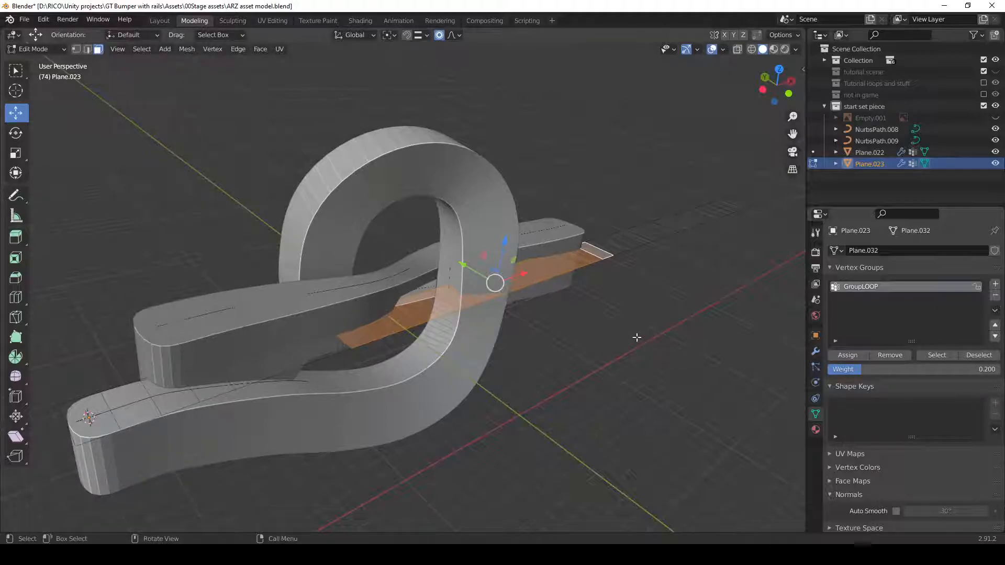
key(Tab)
mouse_move(637, 318)
middle_down()
mouse_move(544, 301)
mouse_move(592, 262)
mouse_move(626, 321)
middle_up()
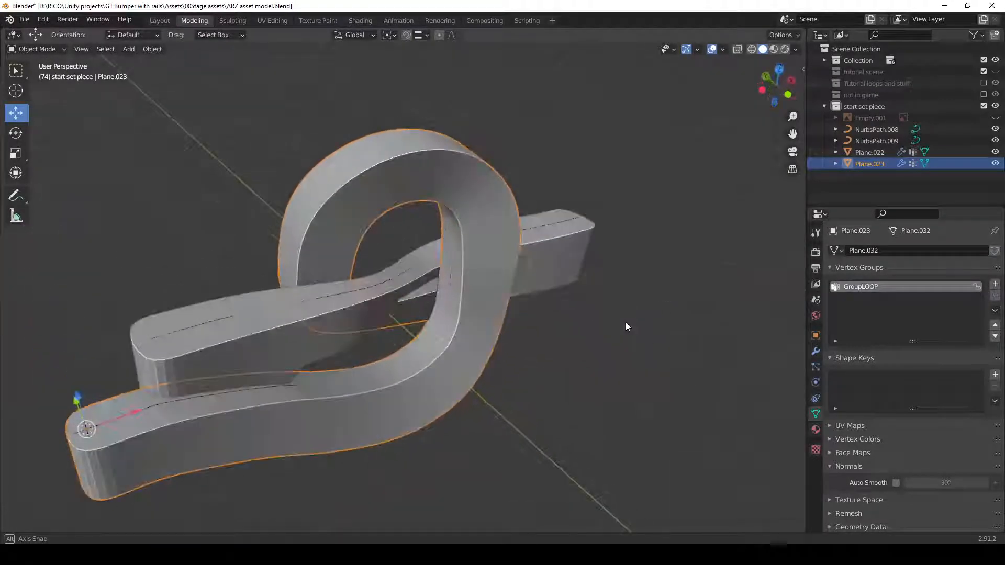
key(Tab)
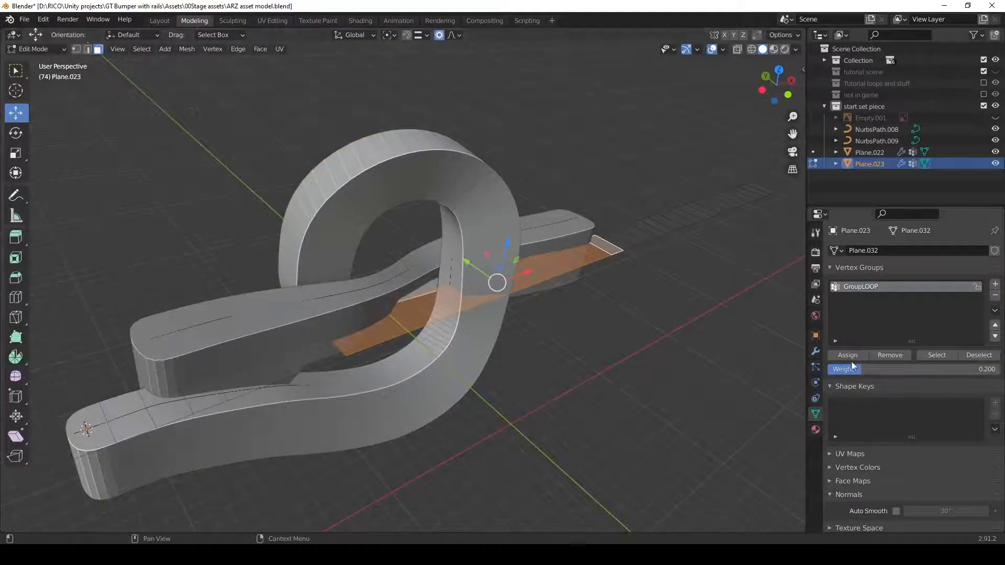
- Set GroupLOOP as the vertex group controlling the Solidify modifier's thickness
click(816, 351)
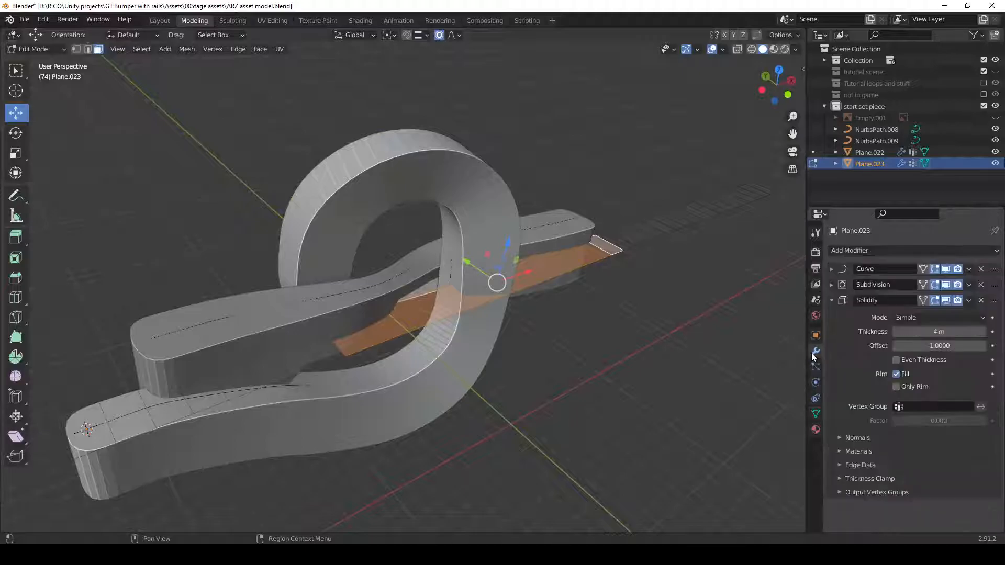
click(898, 409)
click(890, 422)
middle_drag(511, 340, 482, 283)
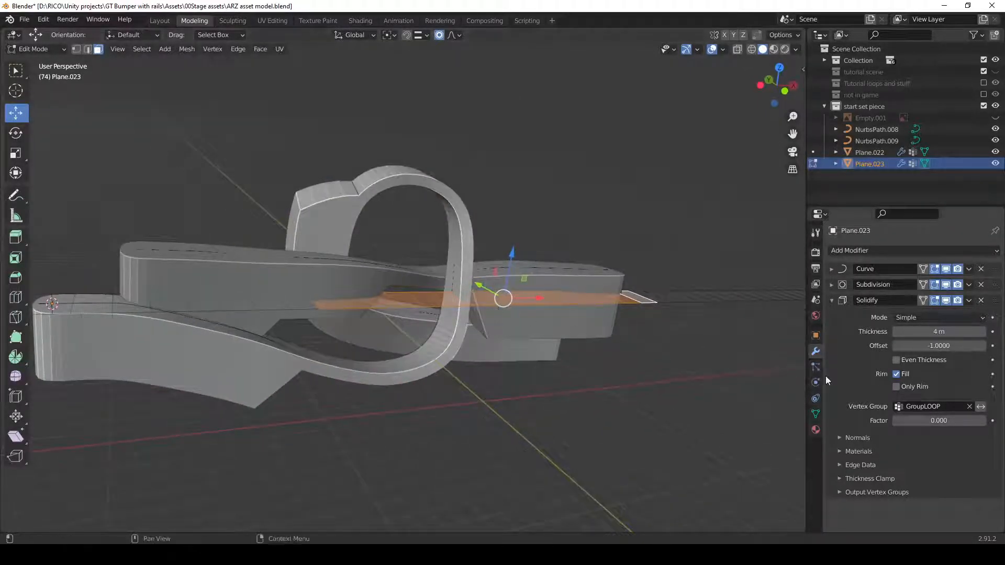
- Assign the selected middle faces of the strip a GroupLOOP weight of 1.000
click(815, 414)
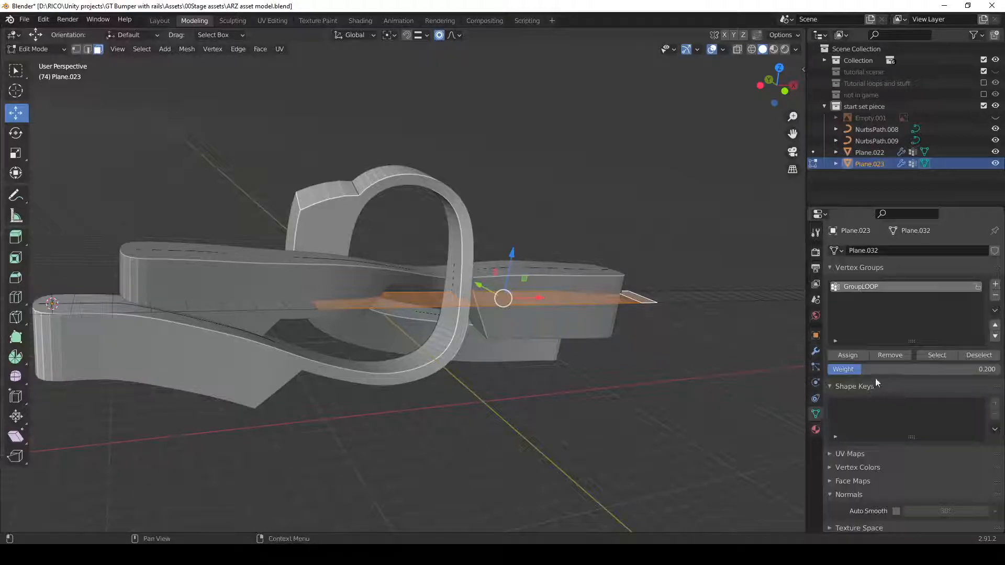
drag(872, 372, 999, 373)
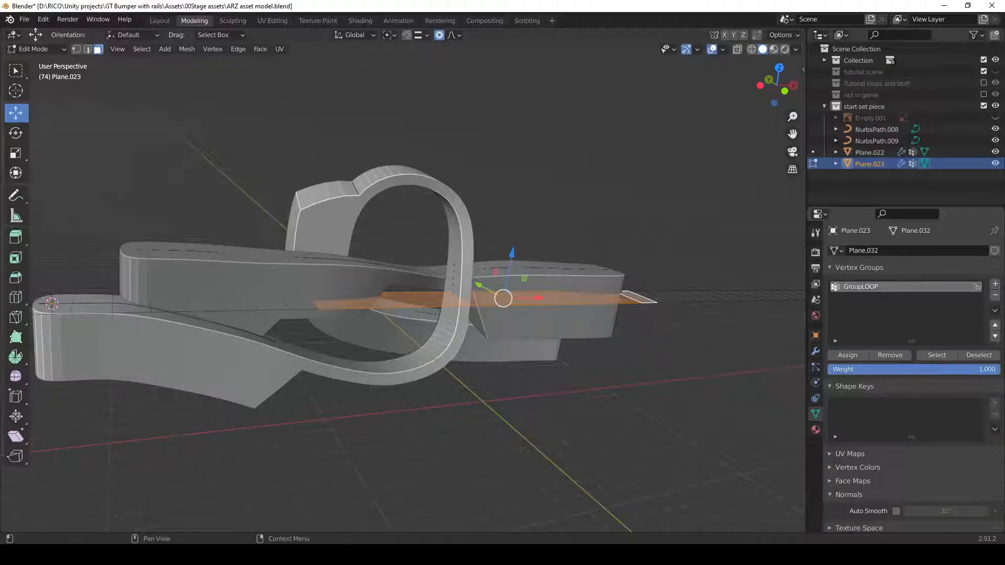
click(848, 354)
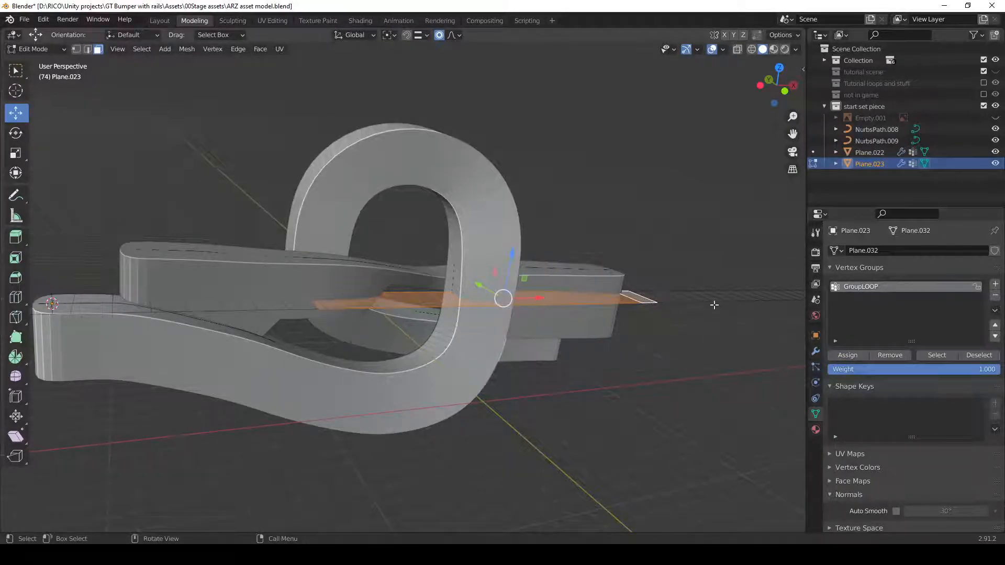
- Extend the face selection farther toward the strip's far end and assign it a GroupLOOP weight of 0.2
ctrl+click(754, 295)
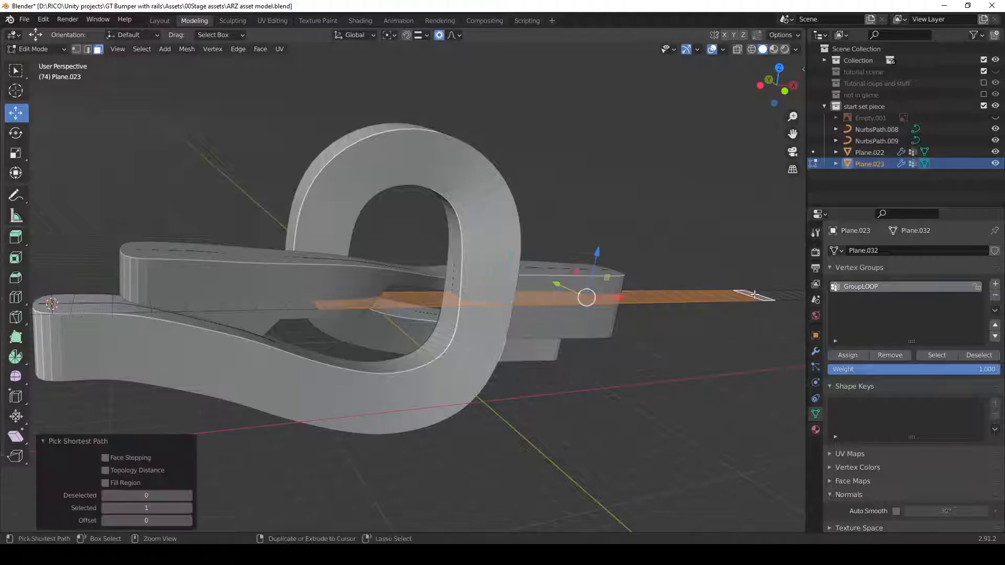
drag(909, 370, 946, 368)
click(946, 369)
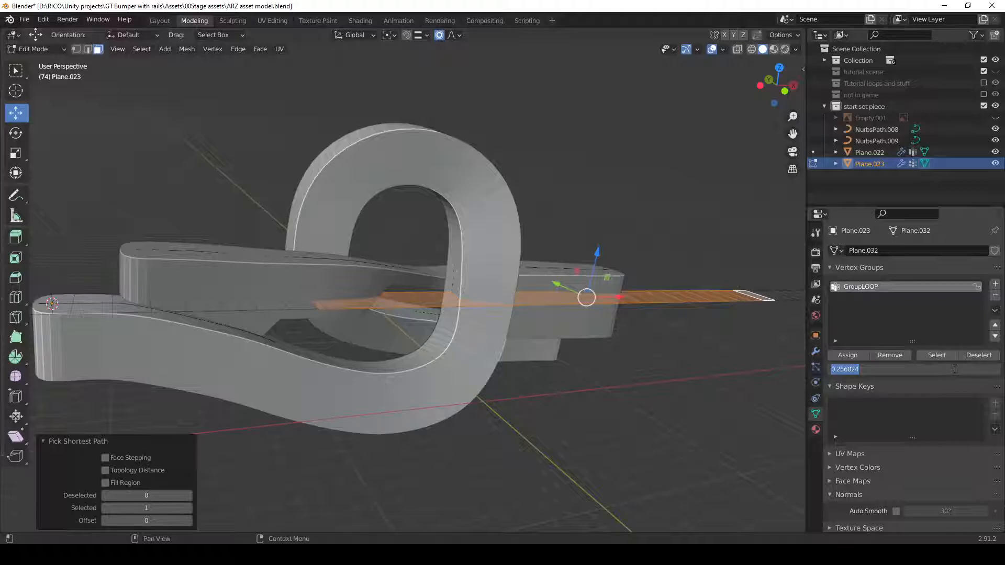
text(0.2)
key(Return)
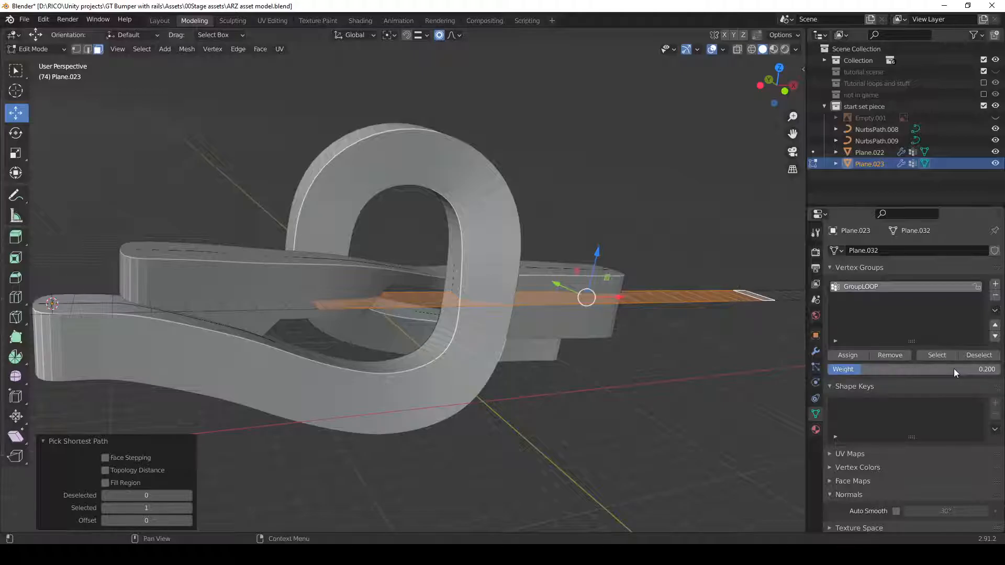
click(846, 354)
- Select a short run of faces at the far end of the thinned section and assign them a GroupLOOP weight of 1.000
middle_drag(587, 399, 683, 326)
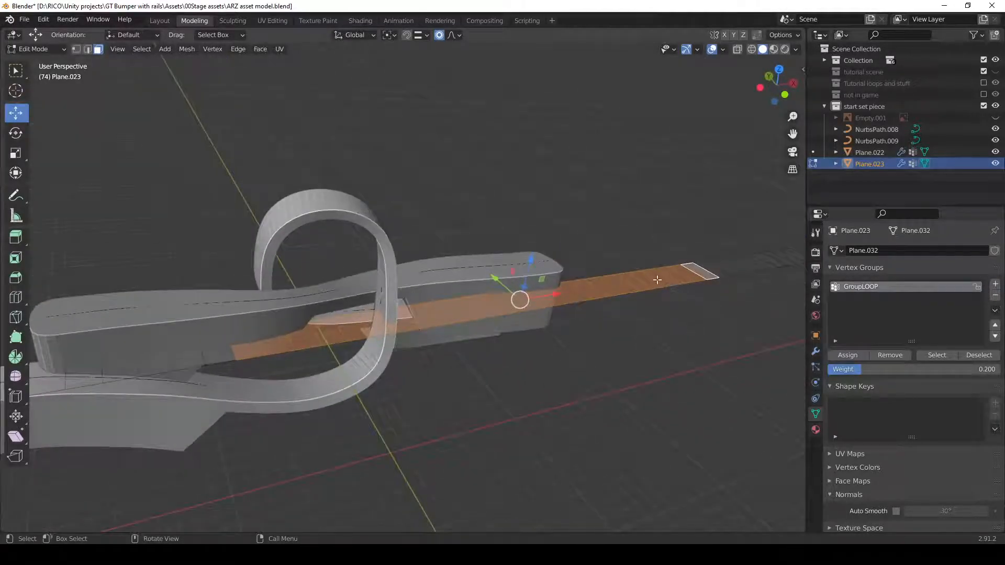
click(641, 284)
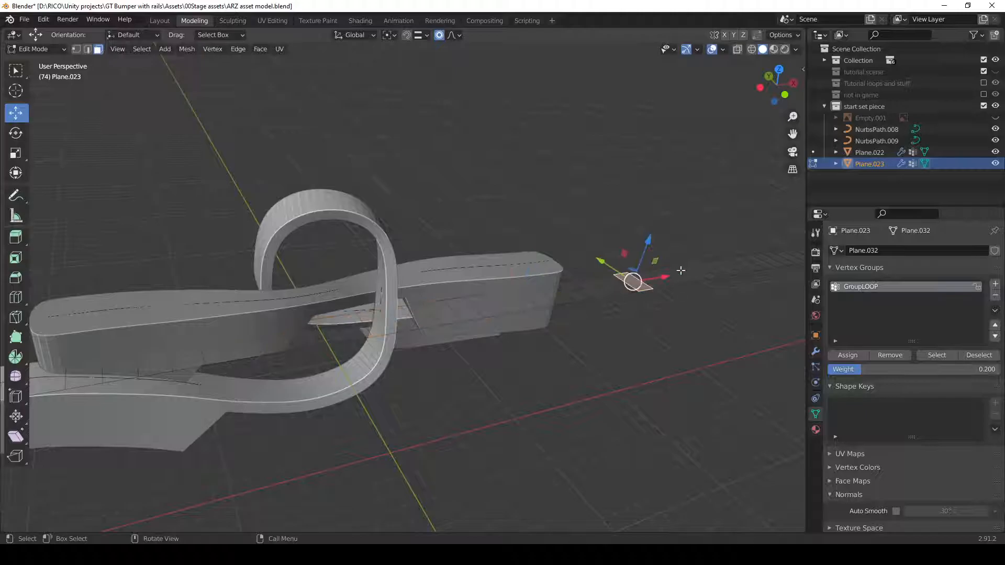
ctrl+click(712, 268)
drag(864, 369, 994, 369)
click(859, 356)
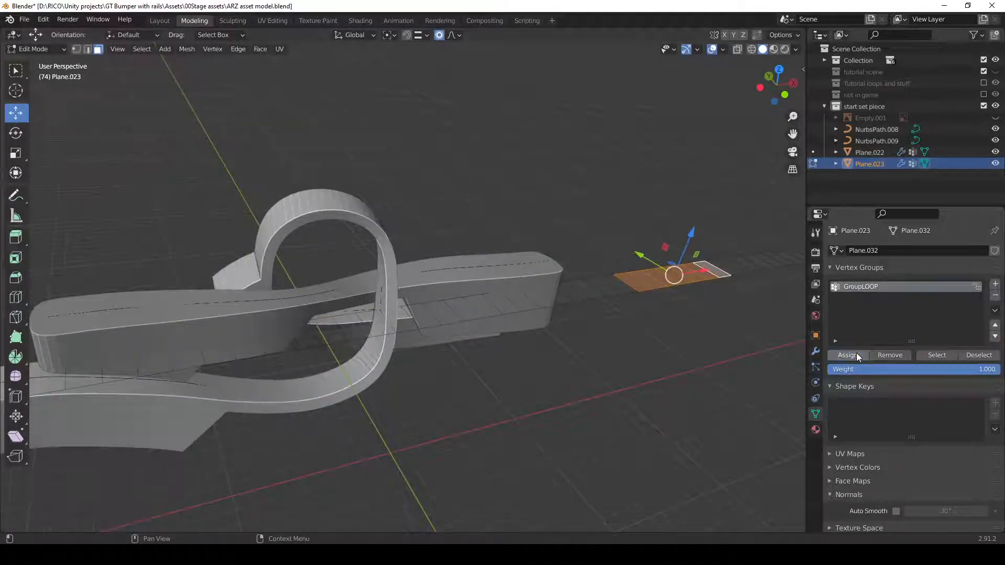
- Select the first few faces of that short run, on the side nearer the loop, and assign them a weight of 0.2
click(651, 282)
click(672, 276)
click(652, 280)
ctrl+click(645, 283)
ctrl+click(641, 284)
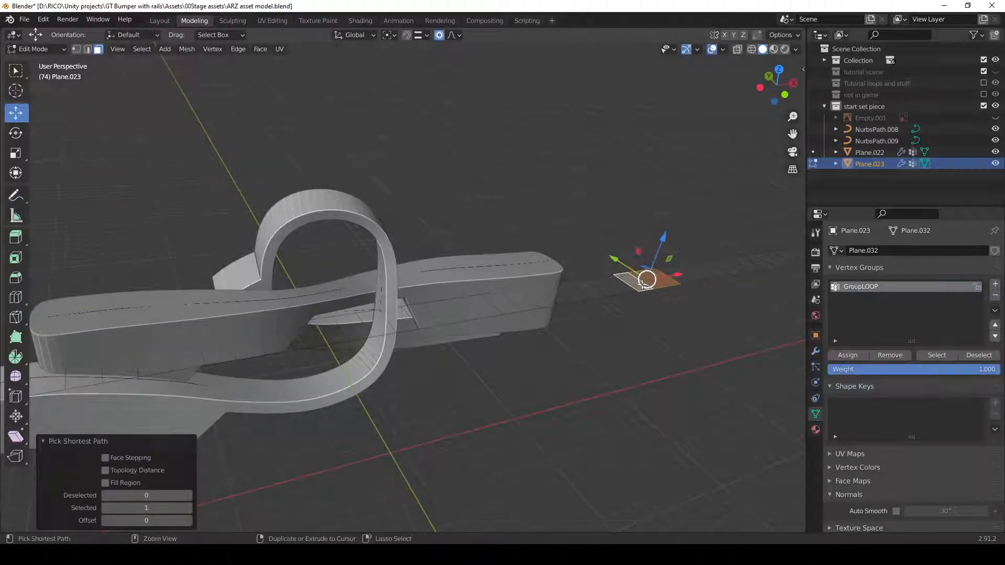
click(865, 370)
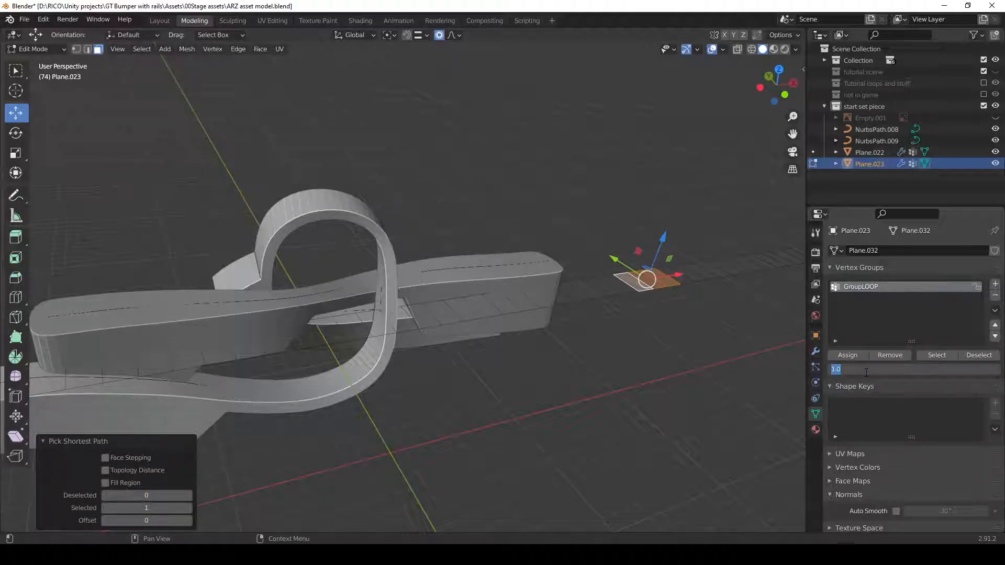
text(0.2)
key(Return)
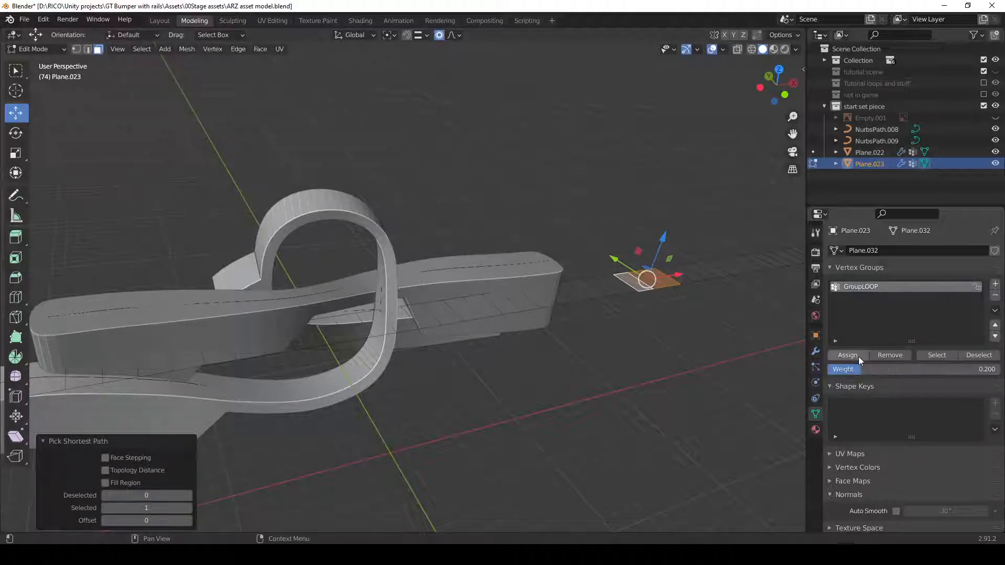
click(858, 357)
- Select the next two faces toward the strip's far end and assign them a GroupLOOP weight of 1.000
middle_drag(628, 398, 649, 367)
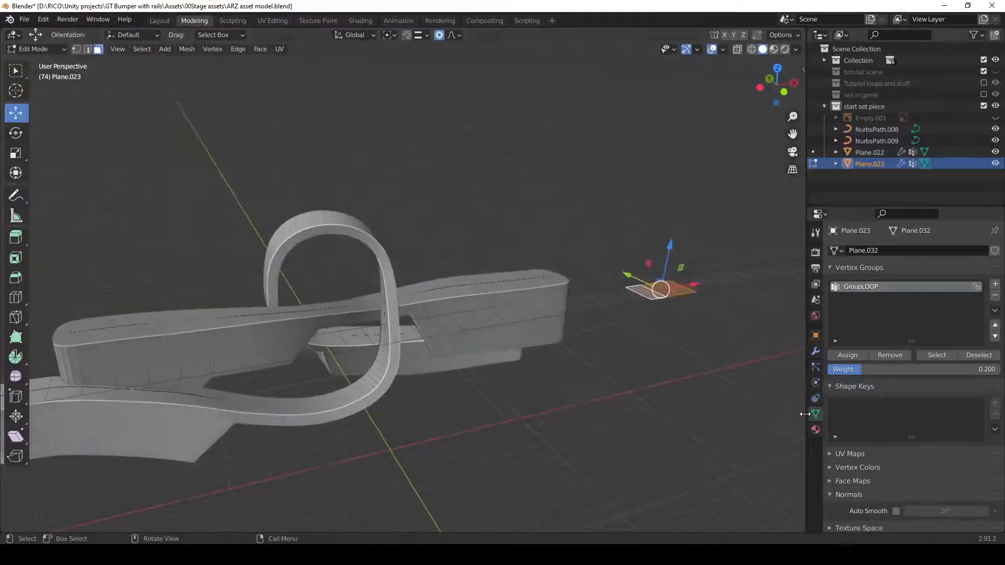
click(670, 292)
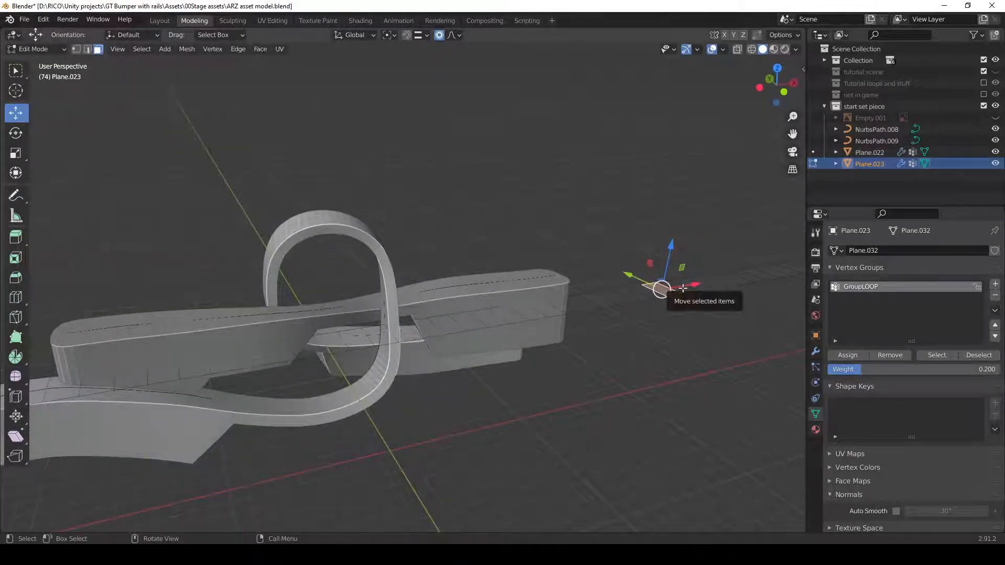
ctrl+click(680, 291)
drag(853, 369, 994, 370)
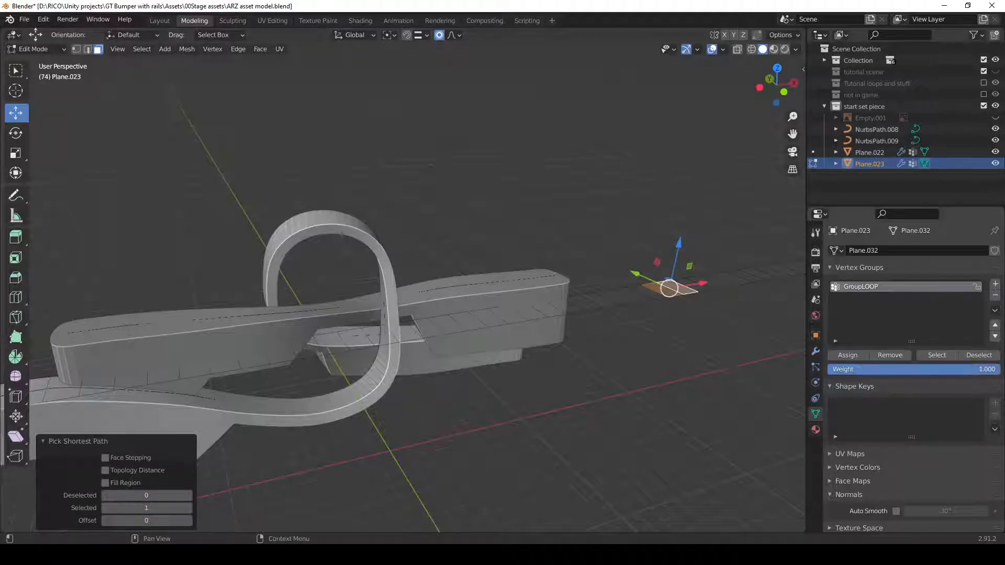
click(862, 356)
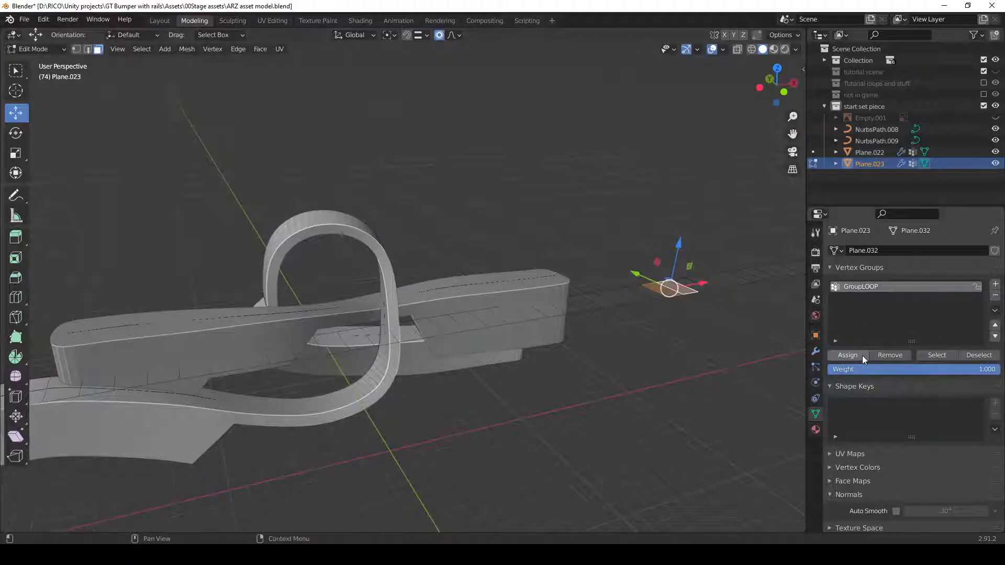
- Select only the face of that pair nearer the loop and assign it a GroupLOOP weight of 0.2
click(690, 291)
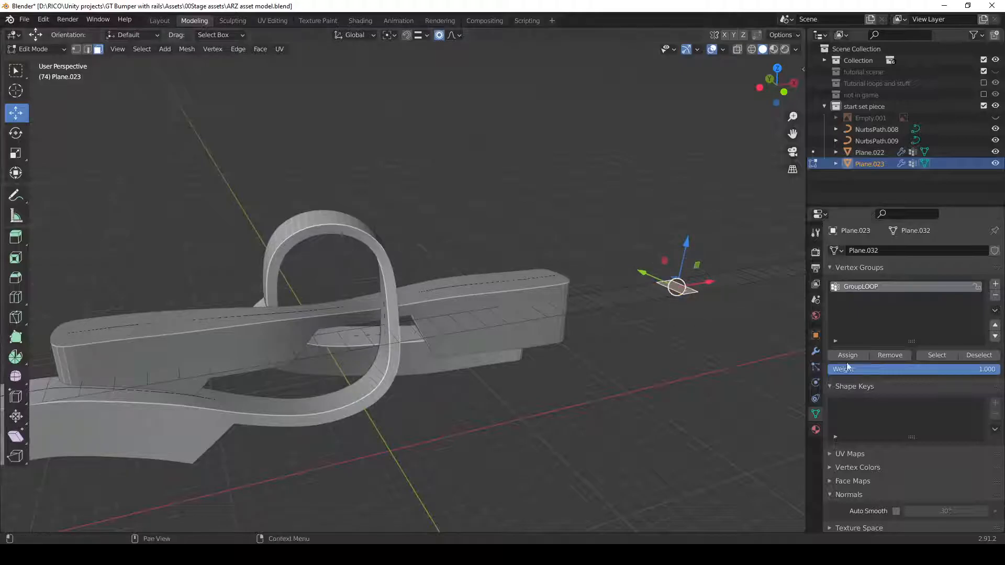
click(655, 290)
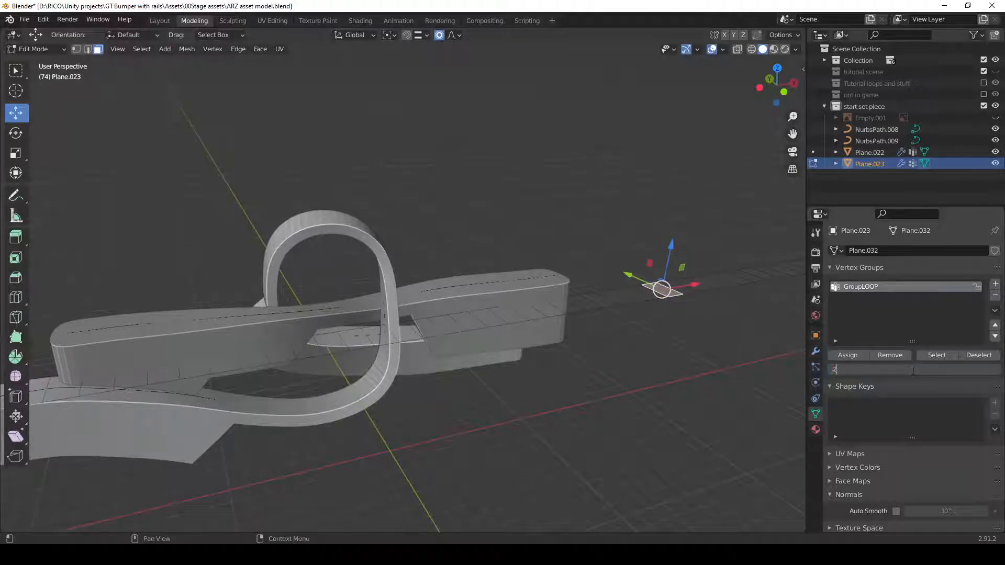
drag(911, 371, 851, 372)
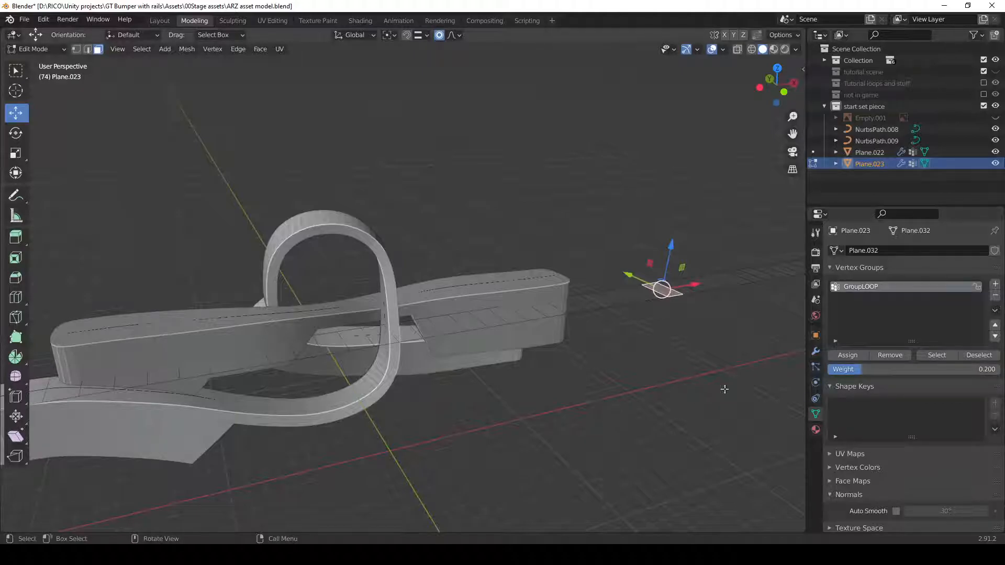
click(856, 356)
- Select the strip's faces from its starting end to just past the loop's base and assign them a GroupLOOP weight of 1.000
middle_drag(486, 391, 339, 357)
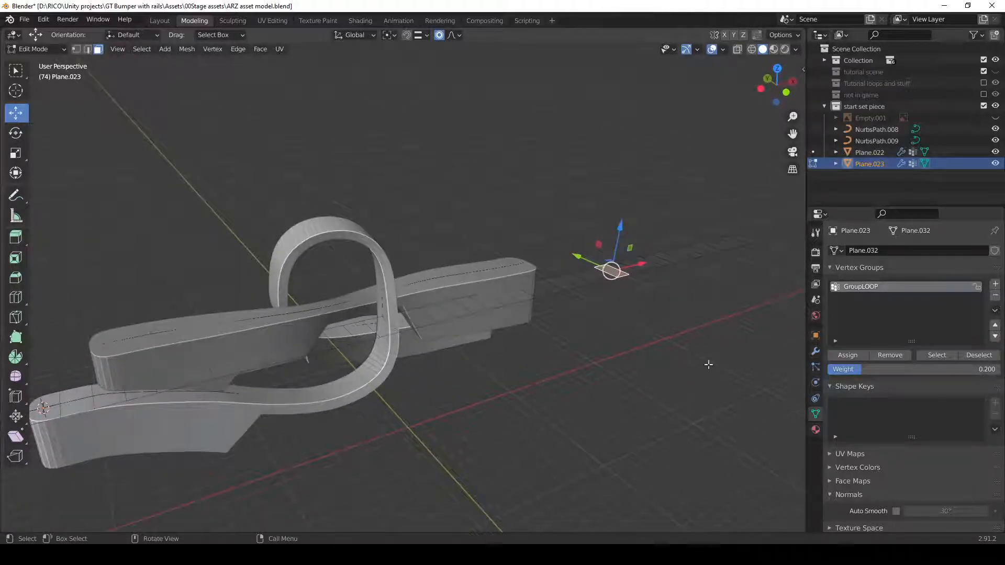
click(278, 358)
click(303, 353)
click(232, 369)
click(192, 379)
click(231, 367)
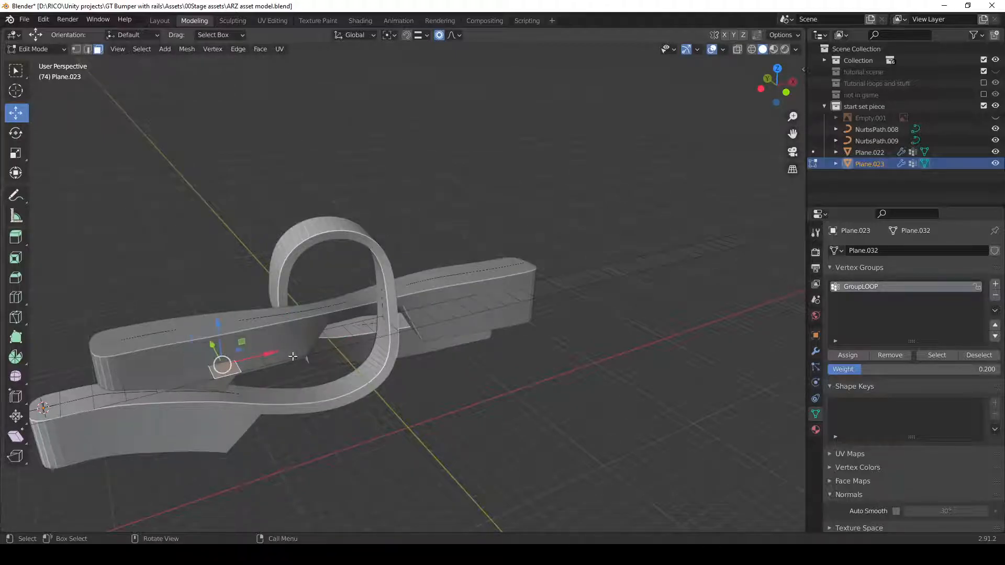
drag(355, 331, 34, 441)
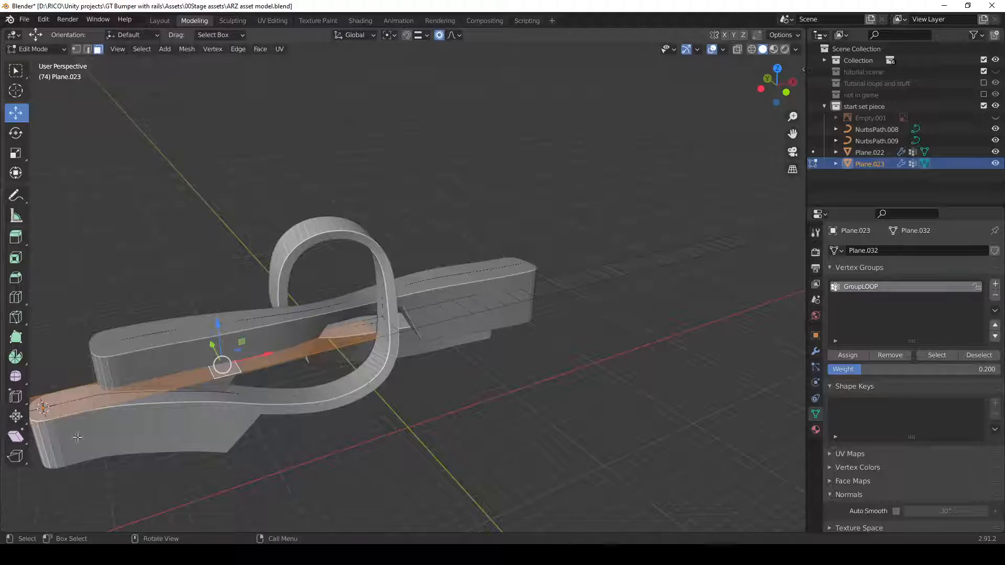
scroll(215, 443, down, 2)
drag(874, 373, 997, 369)
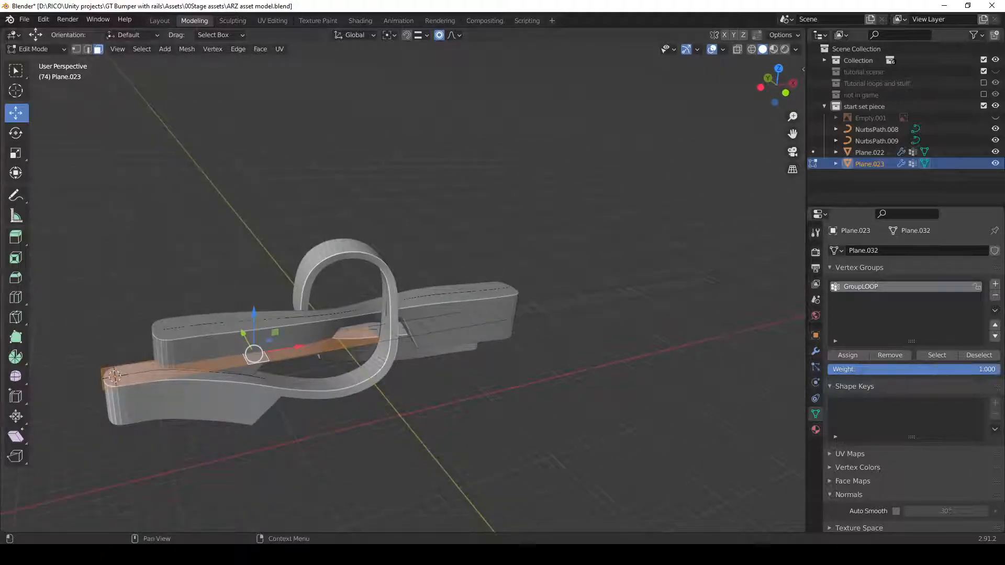
click(856, 356)
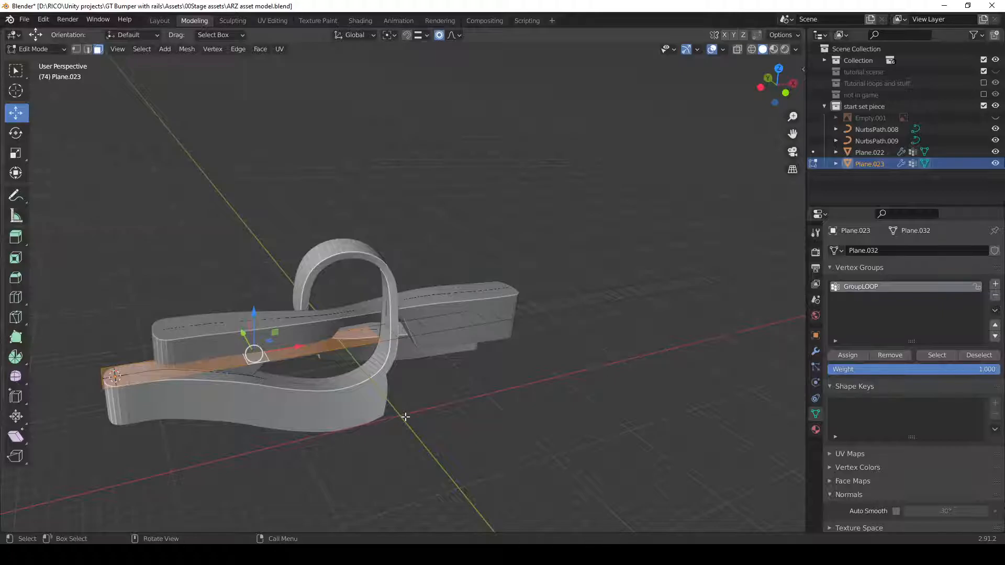
- Try assigning a GroupLOOP weight of 0.5 to a short run of faces beside the loop's base, and undo the assignment
scroll(400, 412, up, 5)
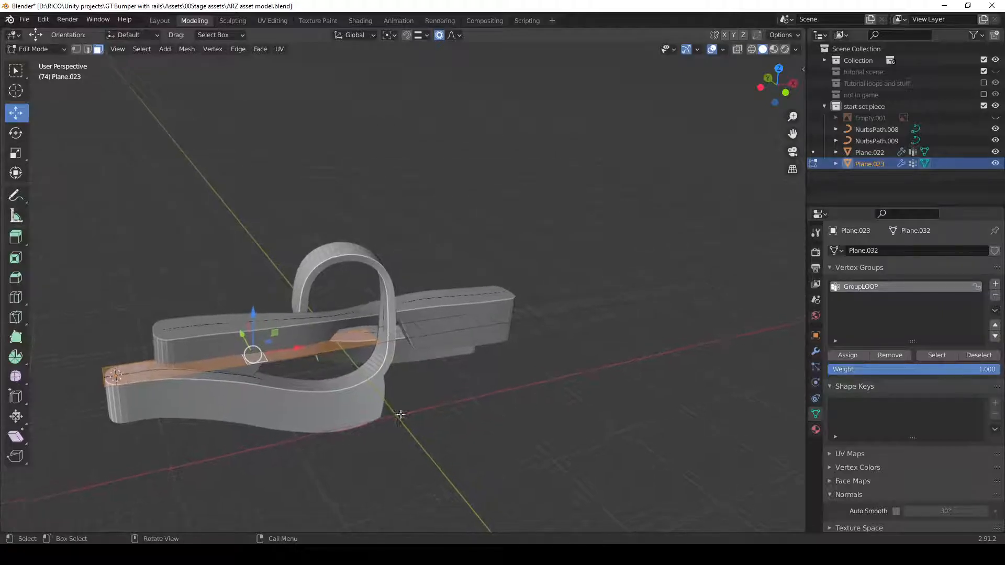
click(339, 387)
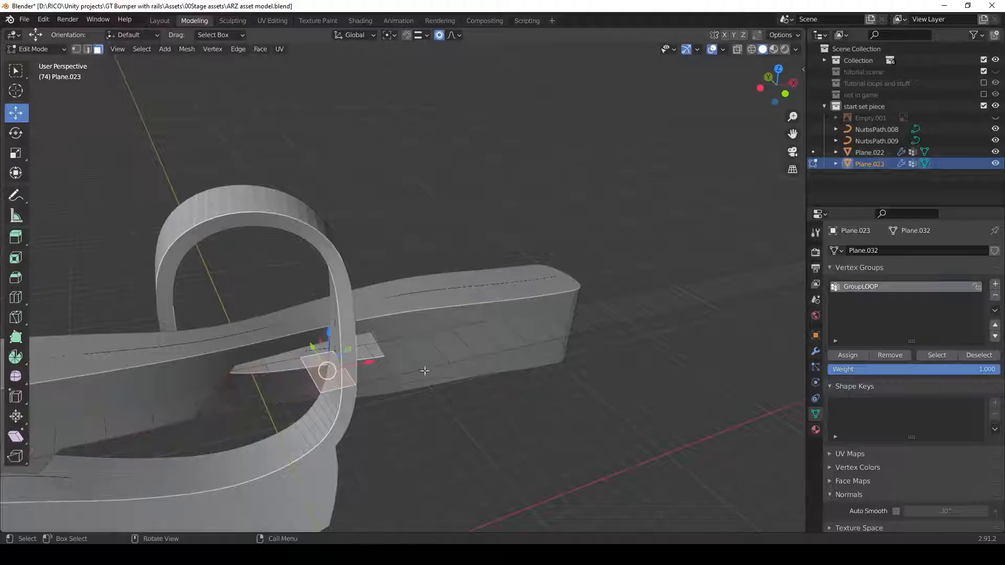
shift+click(633, 307)
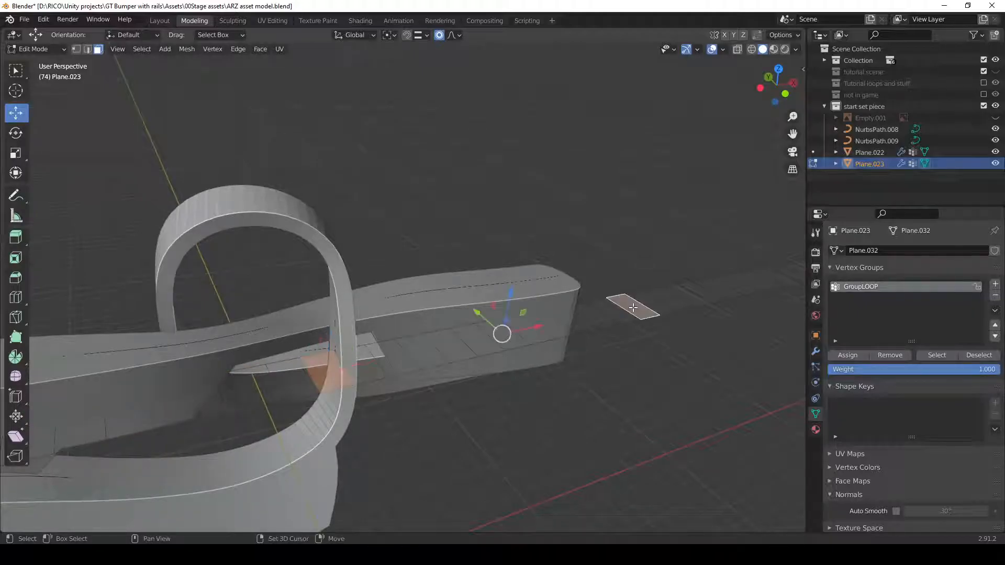
shift+click(396, 362)
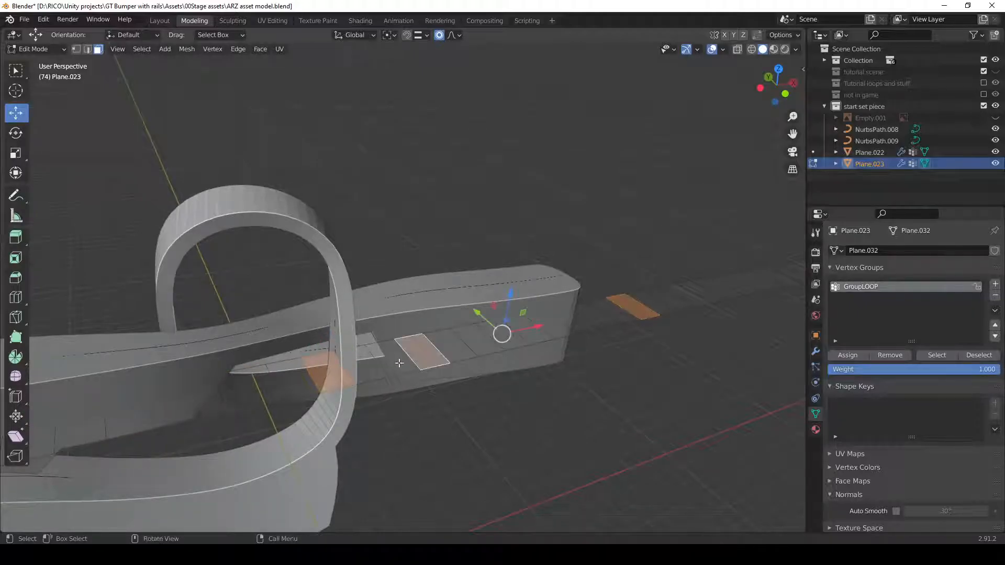
click(422, 354)
ctrl+click(324, 372)
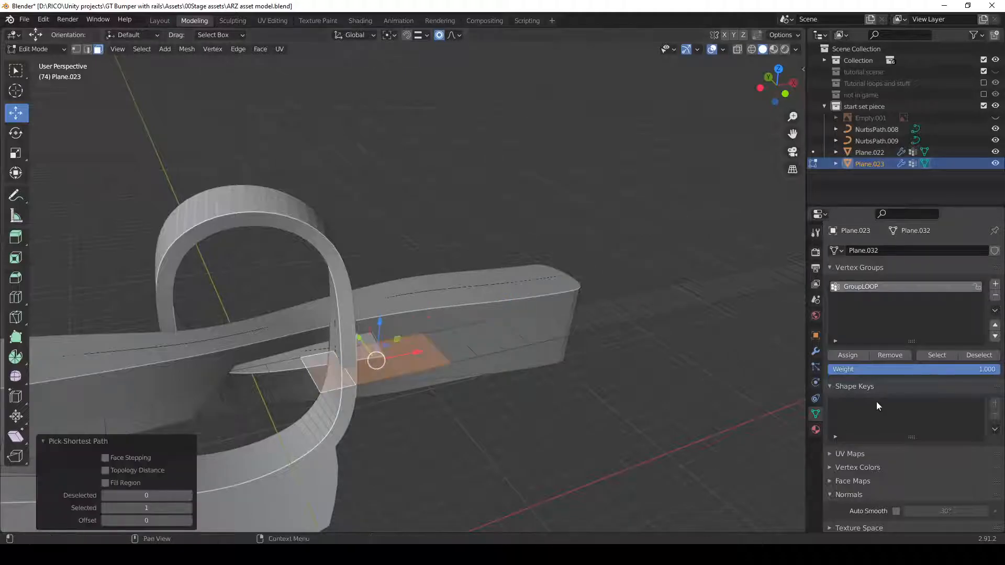
click(959, 369)
text(0.5)
key(Return)
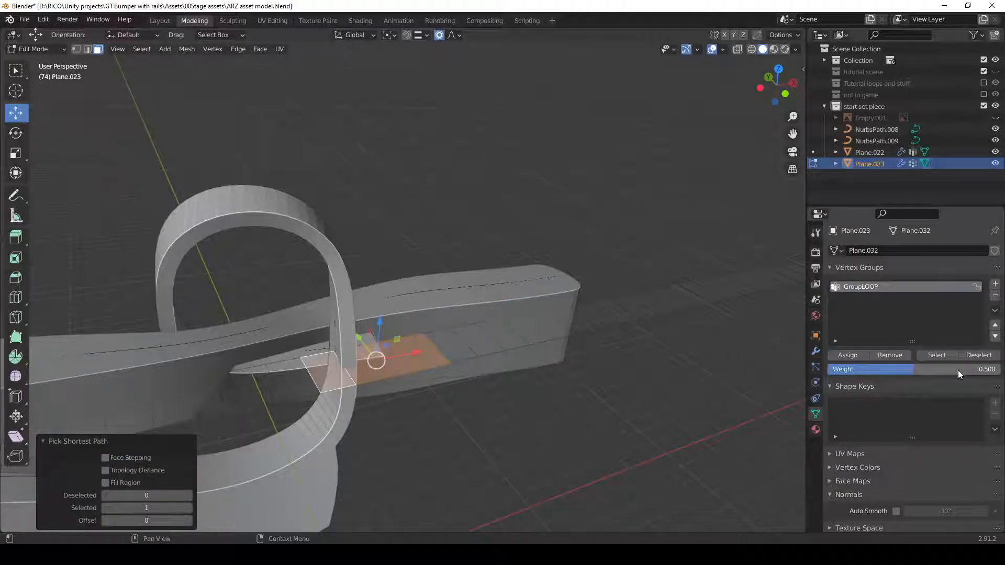
click(854, 354)
middle_drag(579, 411, 397, 404)
key(ctrl+z)
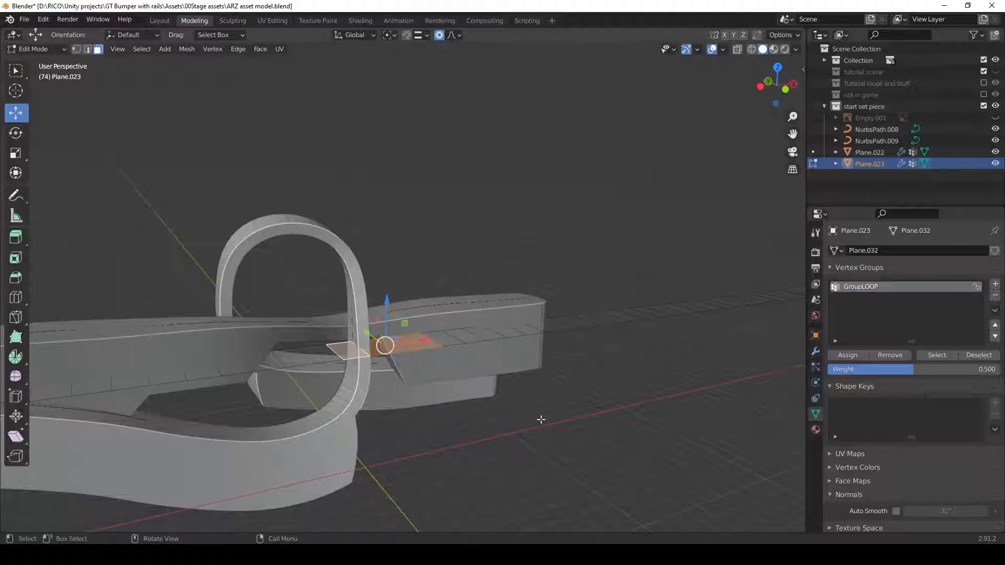
- Select two adjacent faces just before the loop's base and assign them a GroupLOOP weight of 0.75
click(322, 353)
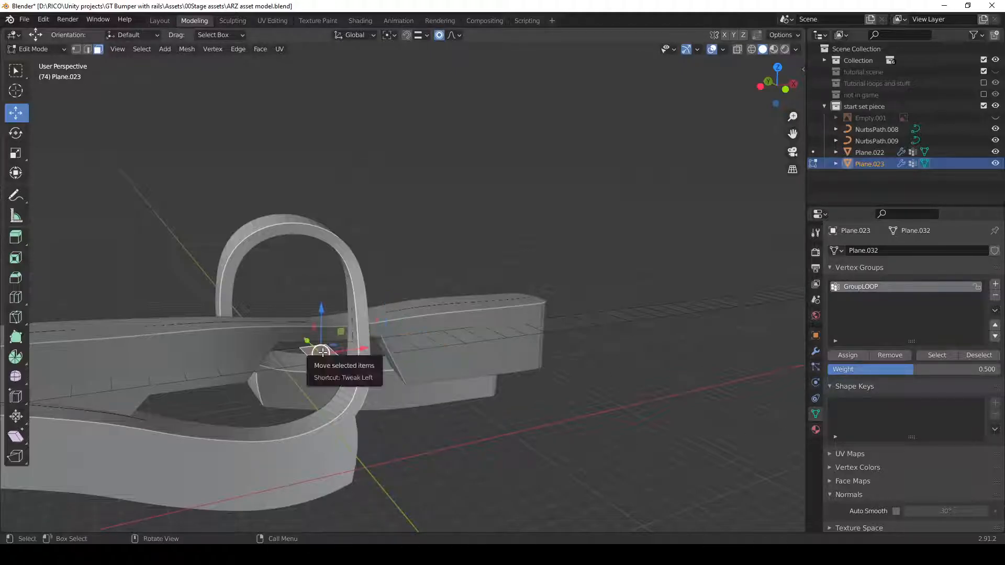
shift+click(292, 358)
drag(910, 368, 948, 369)
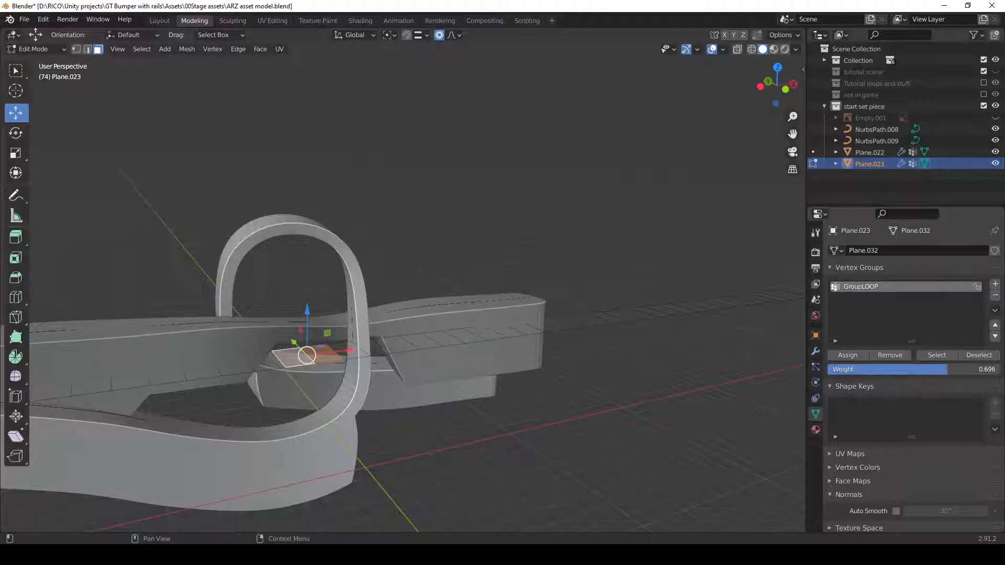
click(980, 371)
key(BackSpace)
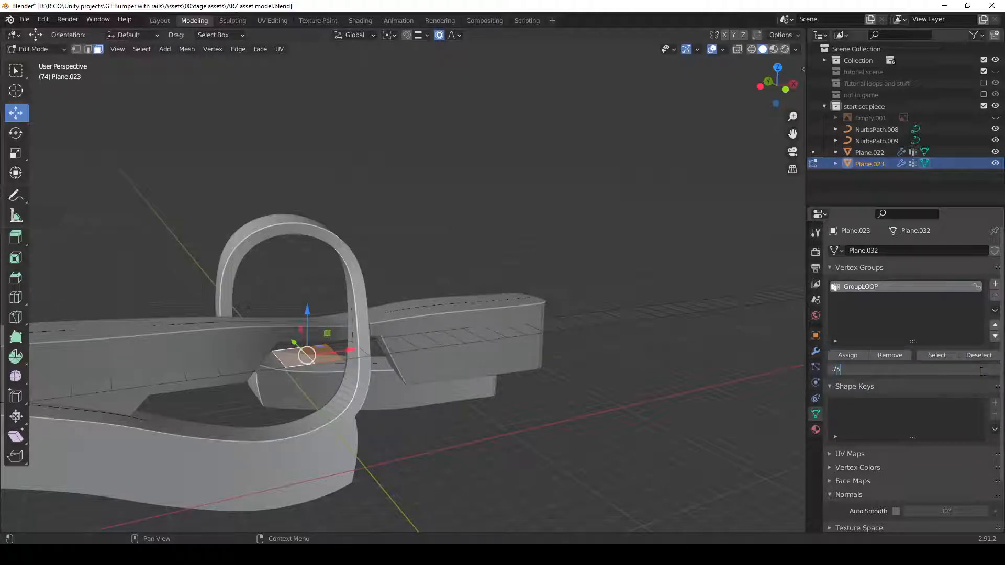
key(Return)
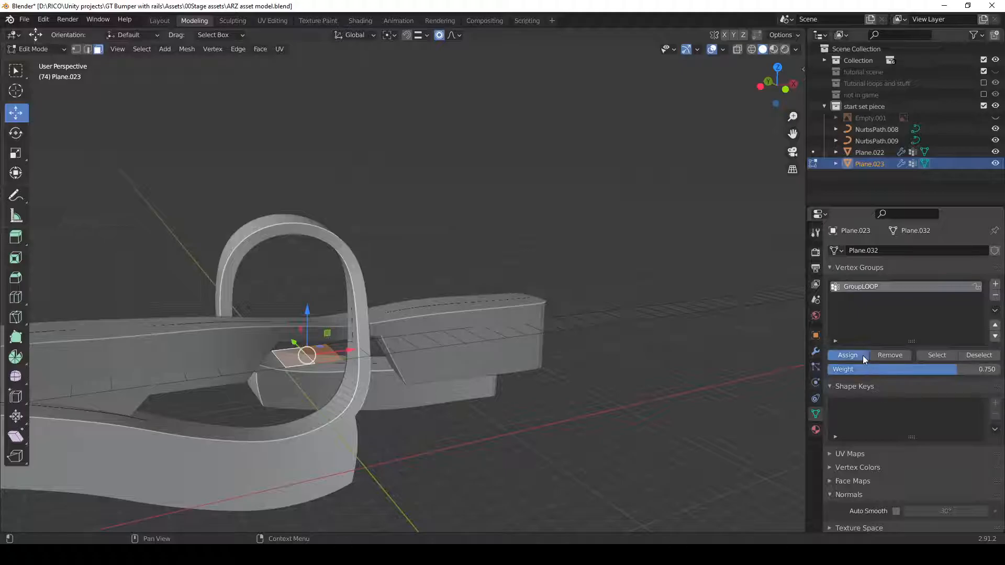
click(848, 356)
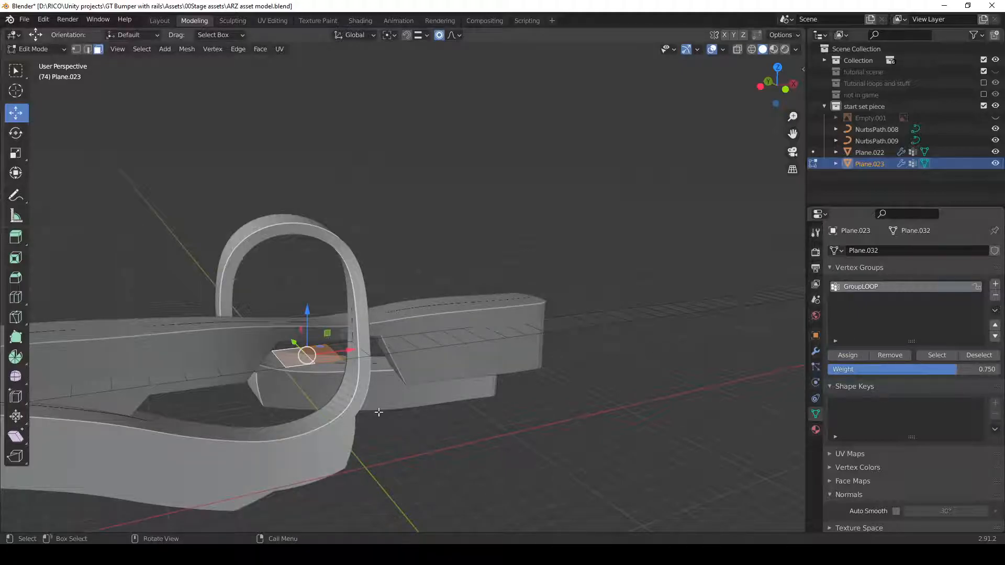
- Leave mesh editing and examine the thickness transition at the loop track's base from several angles
key(Tab)
middle_drag(381, 410, 123, 375)
scroll(349, 315, up, 3)
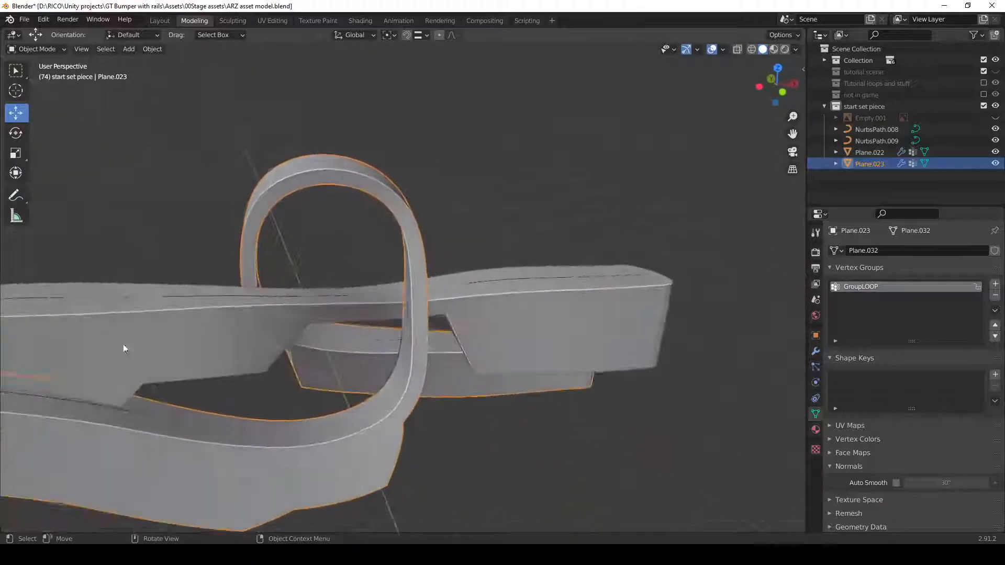
middle_drag(466, 307, 172, 370)
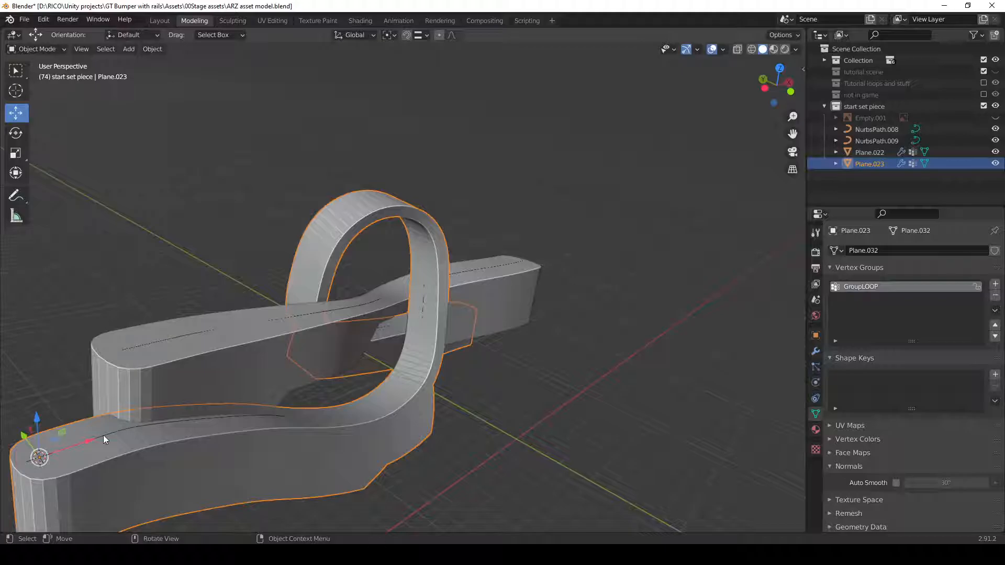
middle_drag(103, 434, 271, 408)
middle_drag(422, 376, 419, 377)
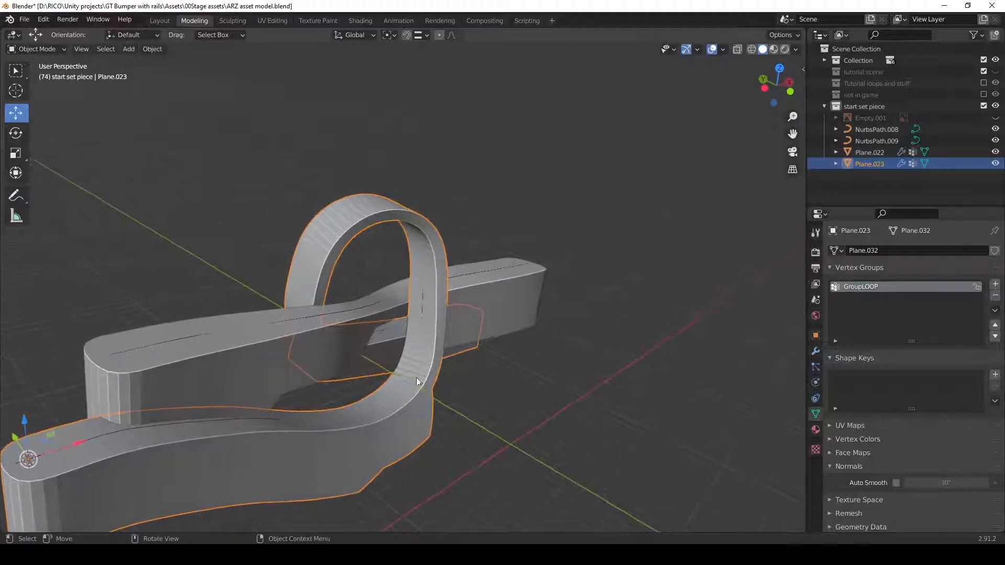
key(Tab)
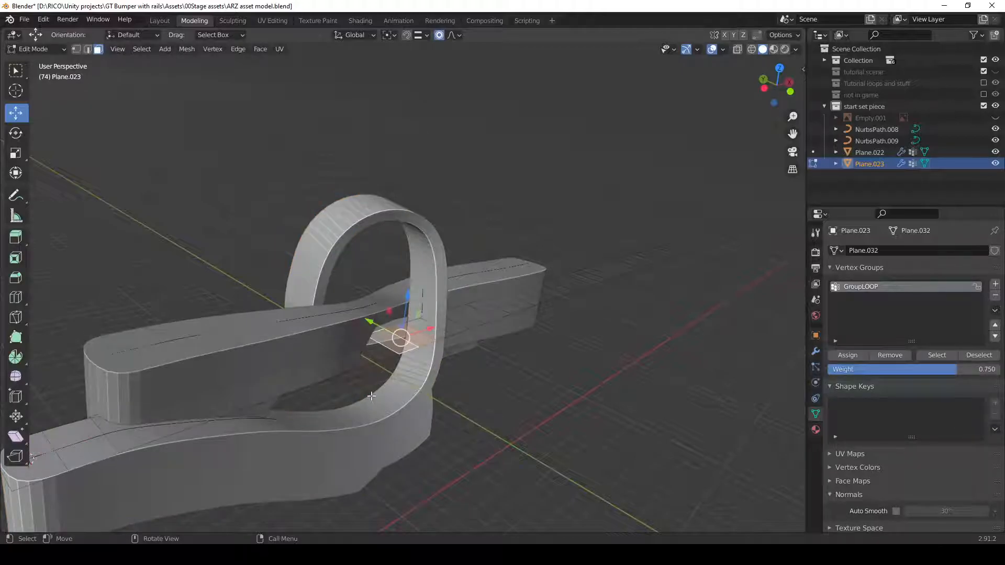
key(Tab)
- Raise the vertex group factor of the loop track's Solidify modifier to 0.519
click(815, 351)
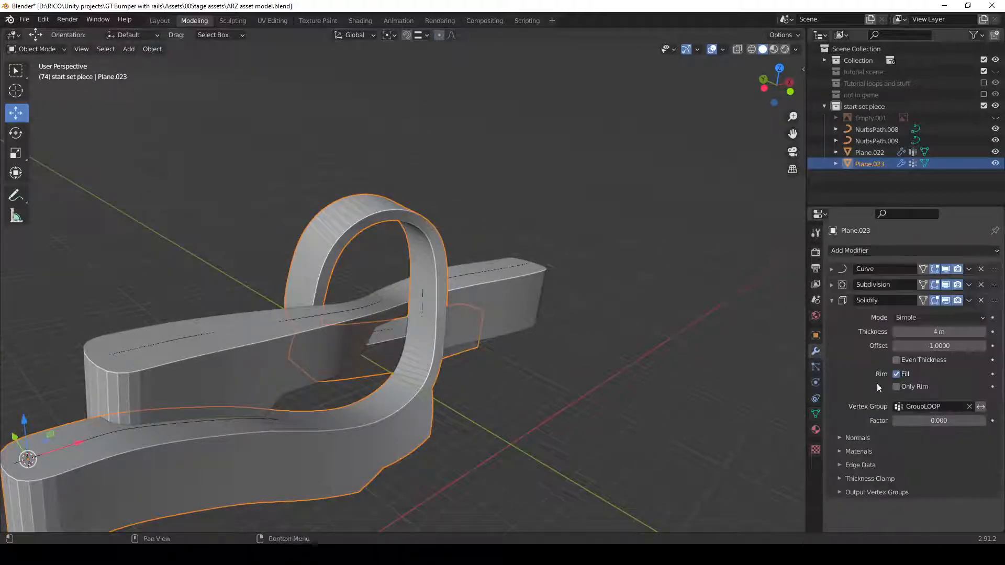
drag(918, 423, 950, 423)
mouse_move(604, 391)
middle_down()
mouse_move(754, 361)
mouse_move(576, 388)
mouse_move(392, 390)
middle_up()
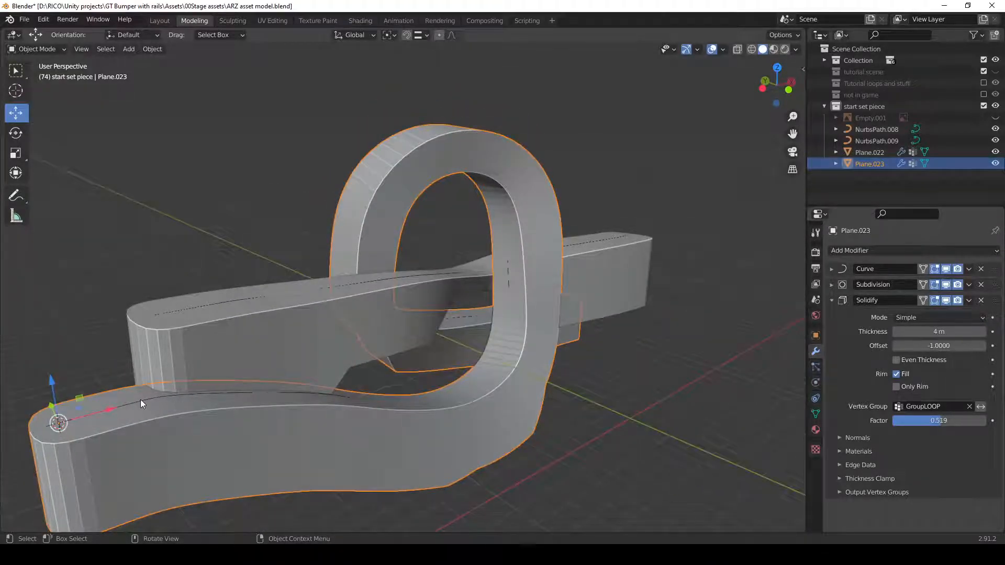
- Duplicate the loop track in place and set the copy's Solidify modifier to 2 m thickness with no vertex group
key(shift+d)
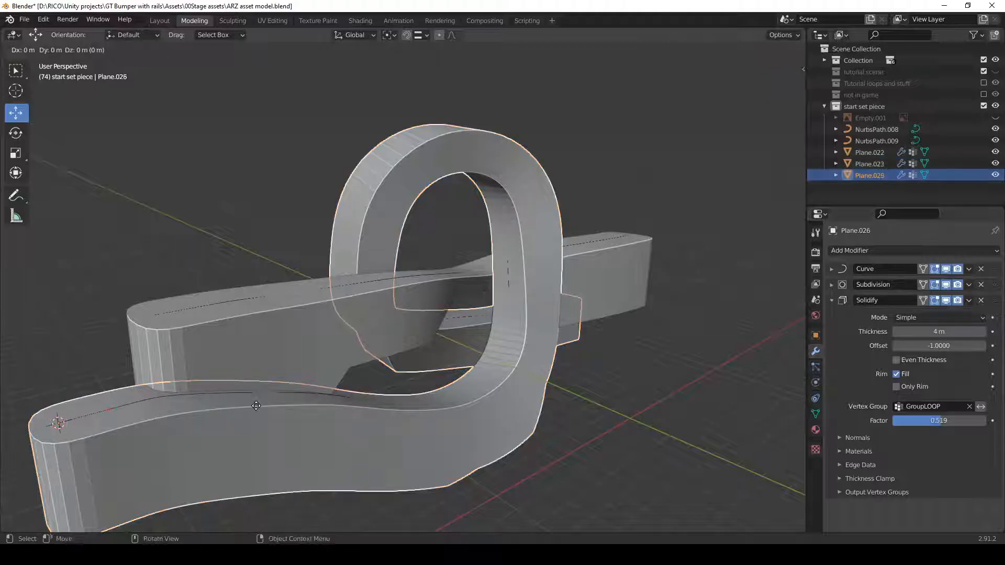
right_click(303, 395)
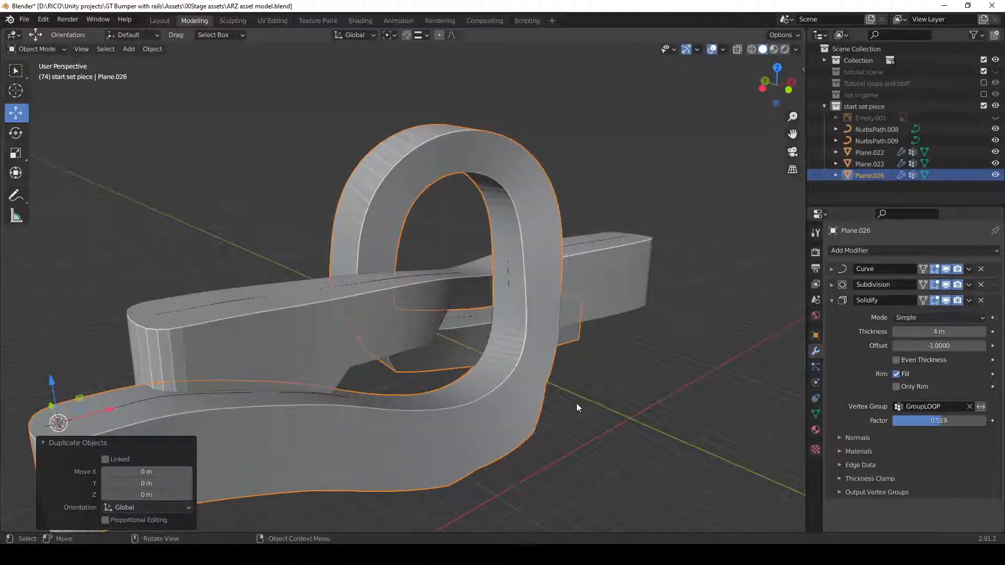
click(935, 332)
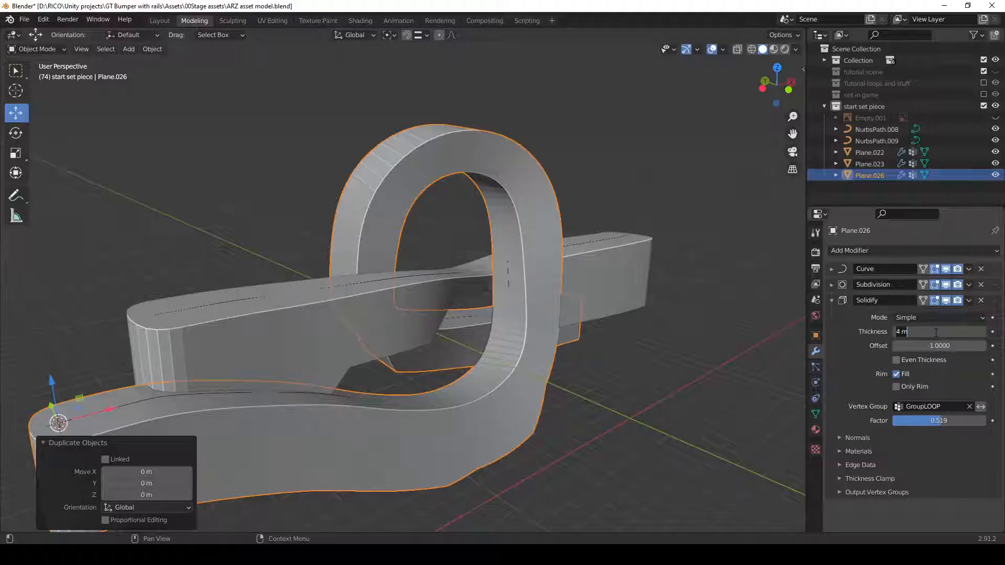
key(Return)
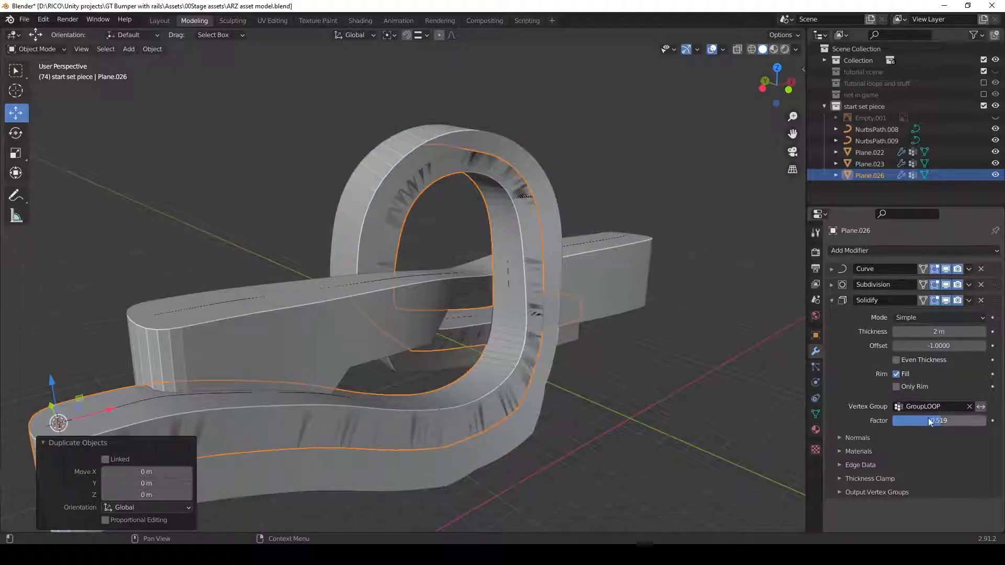
click(969, 406)
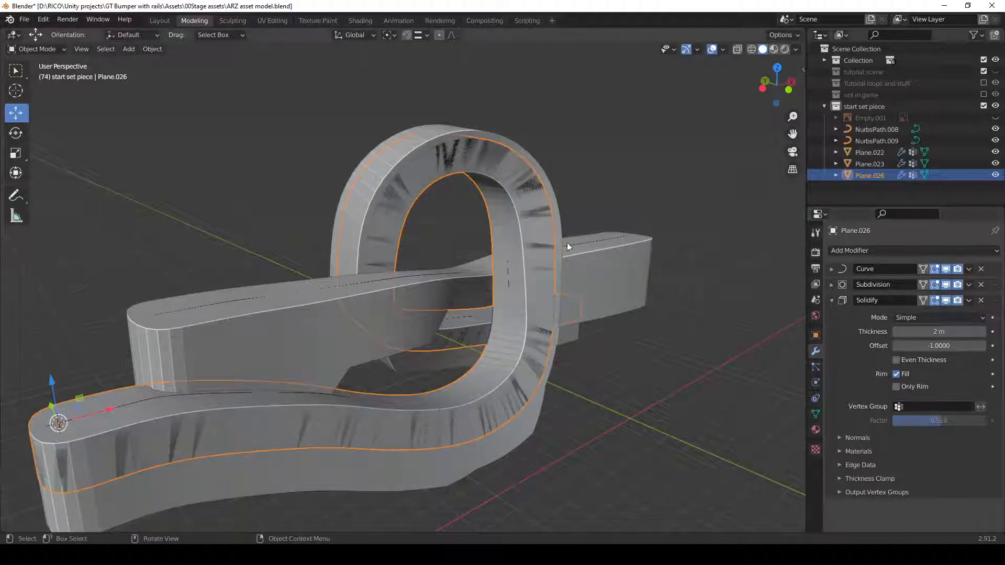
- Set the Solidify thickness of the duplicated loop track to 1 m
click(937, 333)
key(Return)
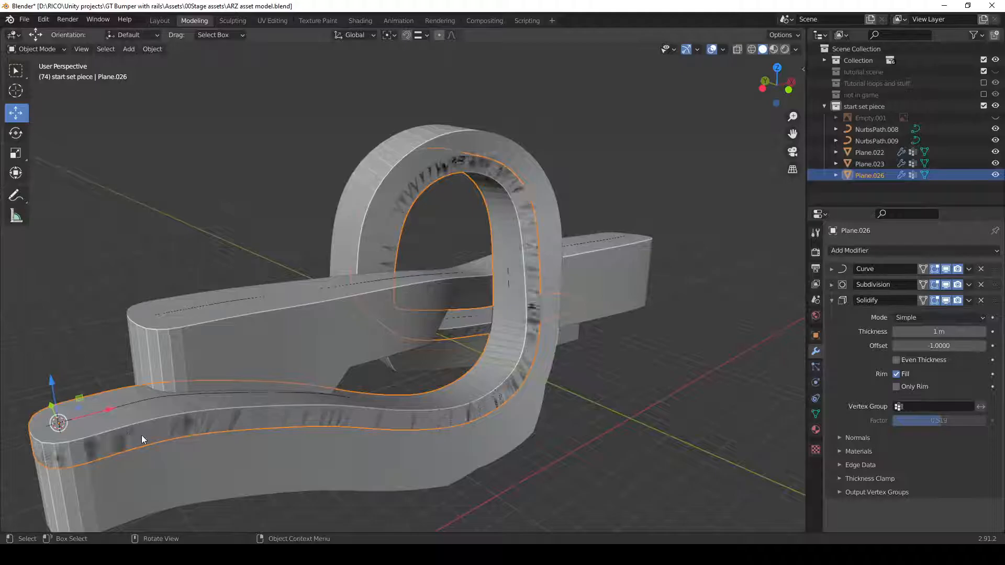
middle_drag(142, 439, 171, 426)
middle_drag(196, 376, 247, 366)
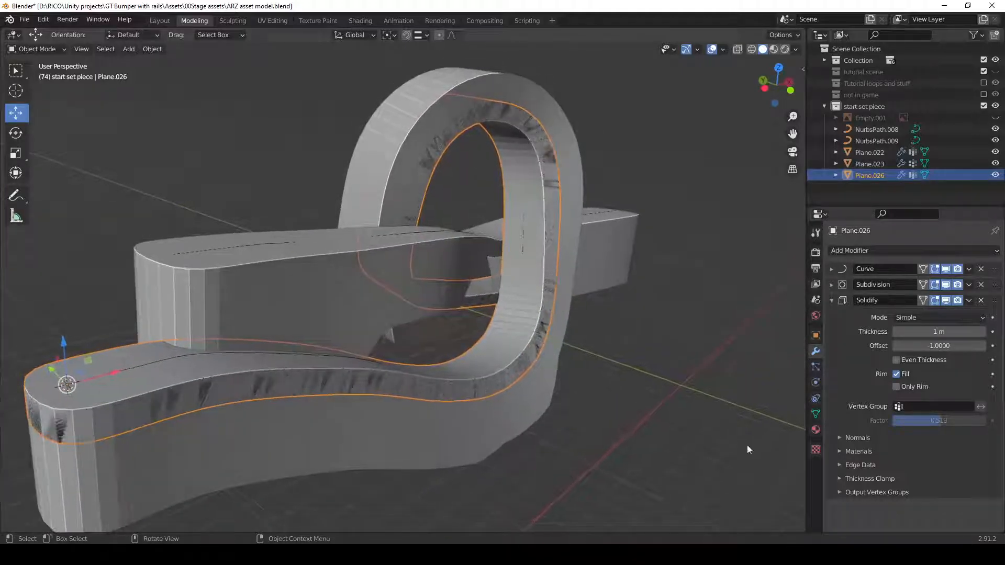
- Add a Displace modifier to the duplicated loop track with strength 1 and midlevel about 0.652
click(828, 299)
click(853, 253)
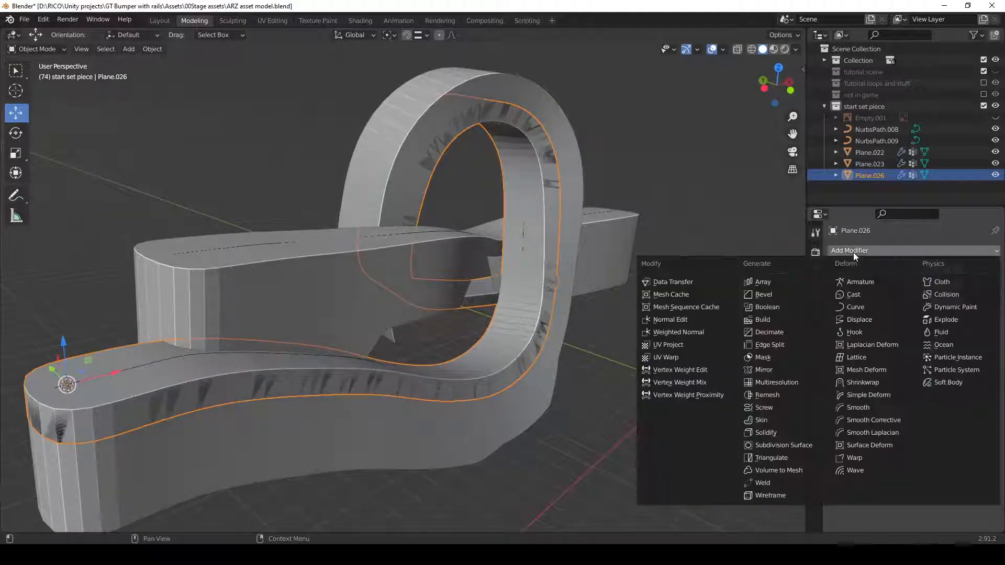
click(855, 318)
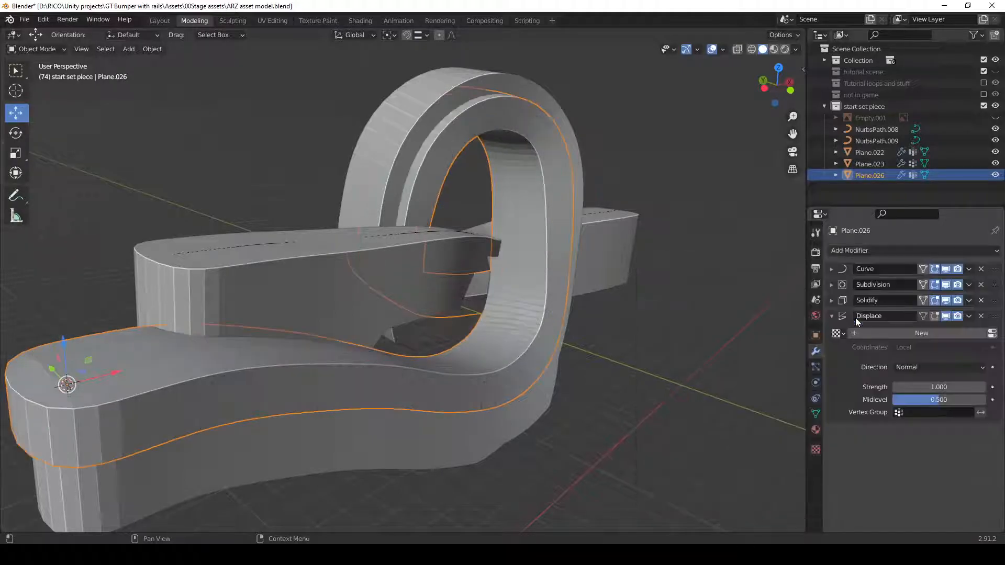
mouse_move(938, 399)
mouse_down()
mouse_move(969, 399)
mouse_move(950, 388)
mouse_move(961, 387)
mouse_up()
double_click(937, 387)
text(1)
key(Return)
drag(957, 399, 935, 388)
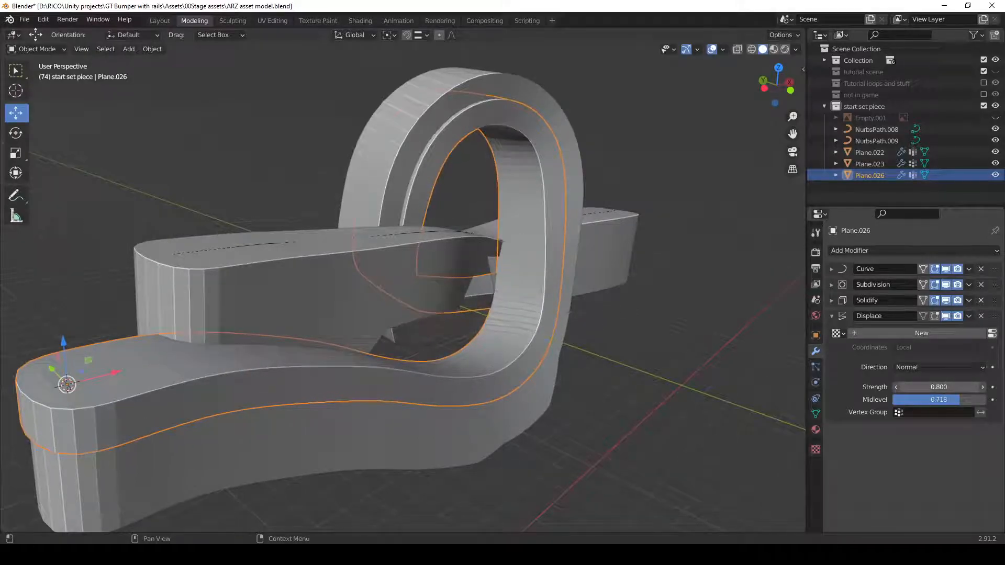
click(943, 387)
text(1)
key(Return)
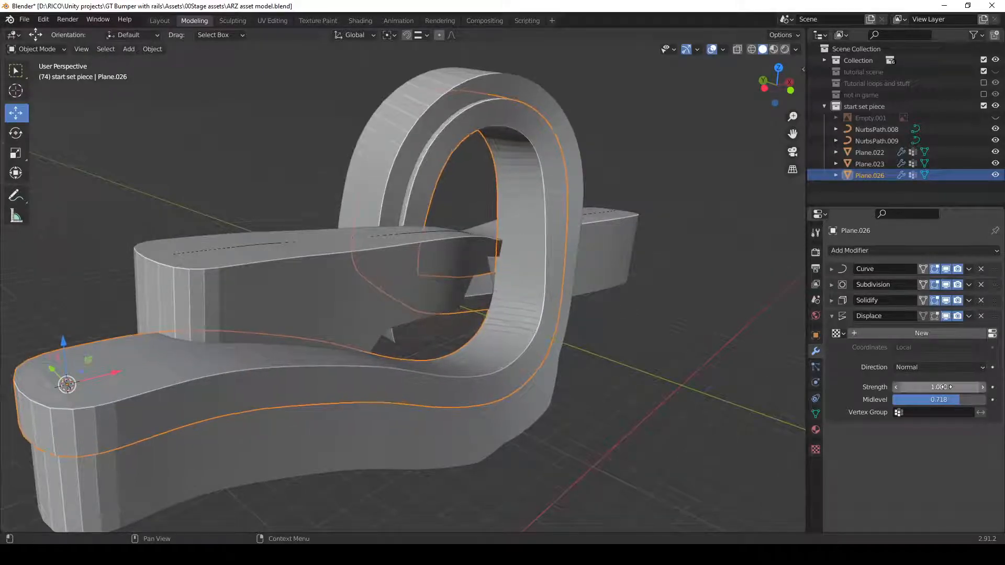
drag(951, 401, 940, 400)
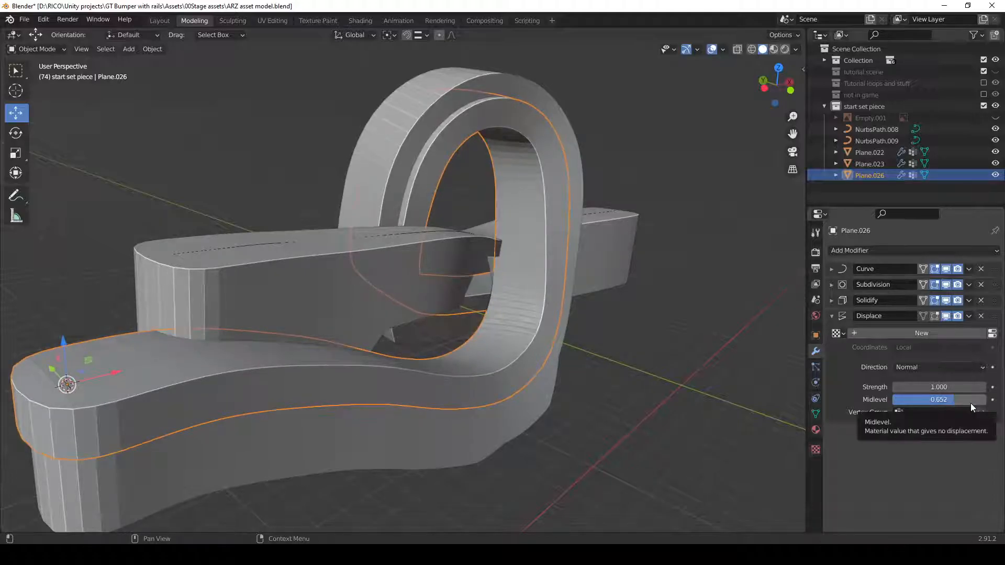
- Duplicate the straighter track in place and set the copy's Solidify modifier to 1 m thickness with no vertex group
click(306, 284)
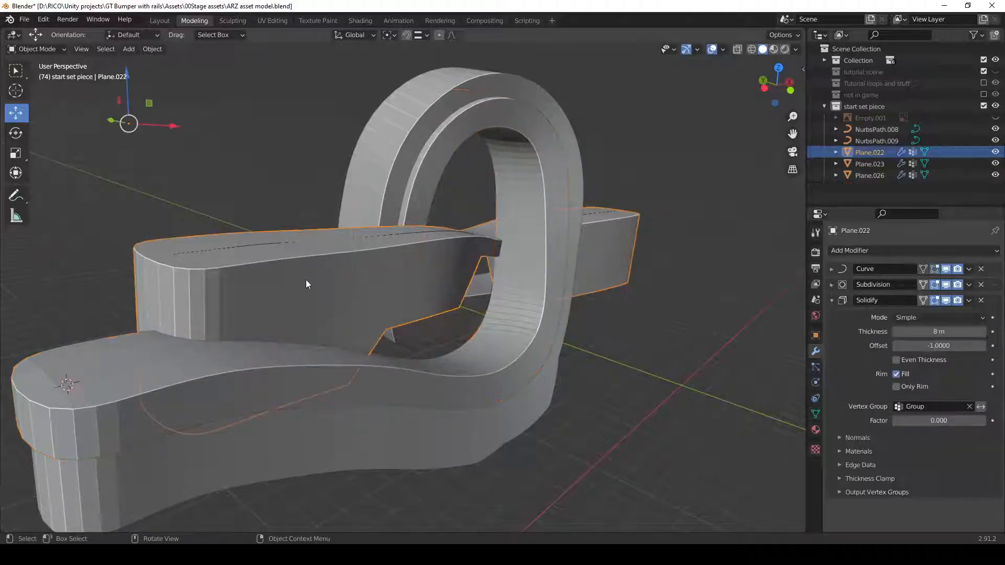
key(shift+d)
right_click(306, 281)
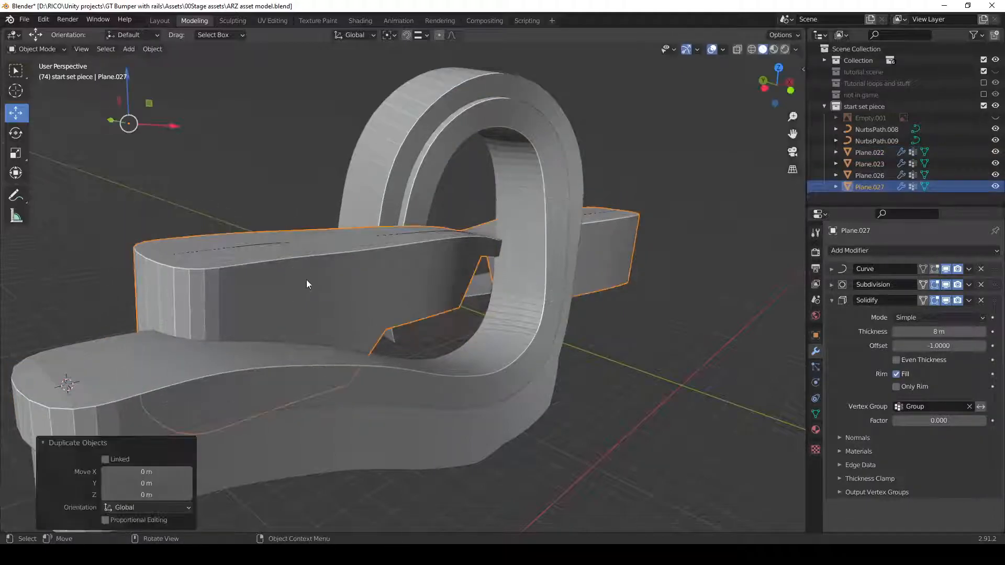
click(970, 408)
click(940, 332)
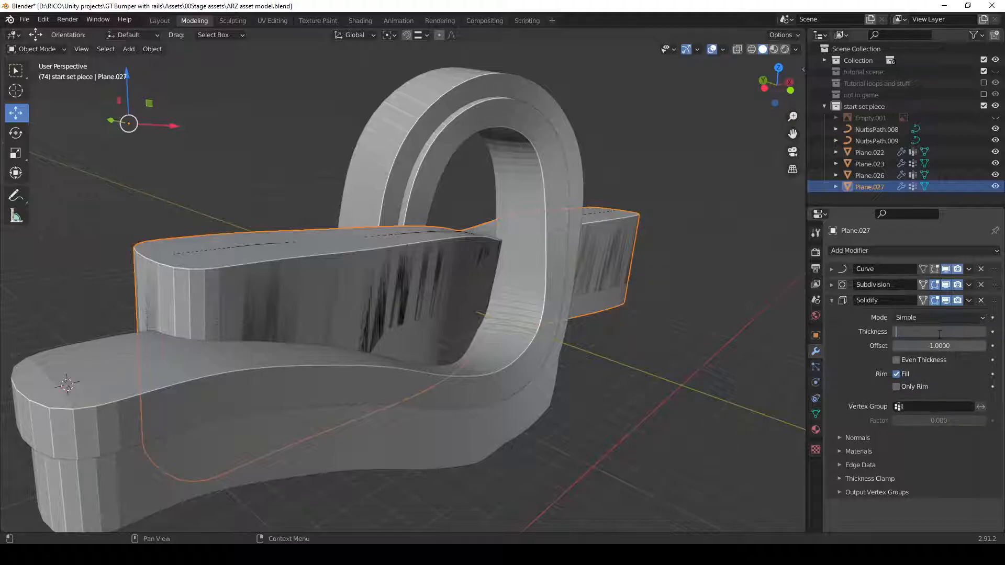
text(1)
key(Return)
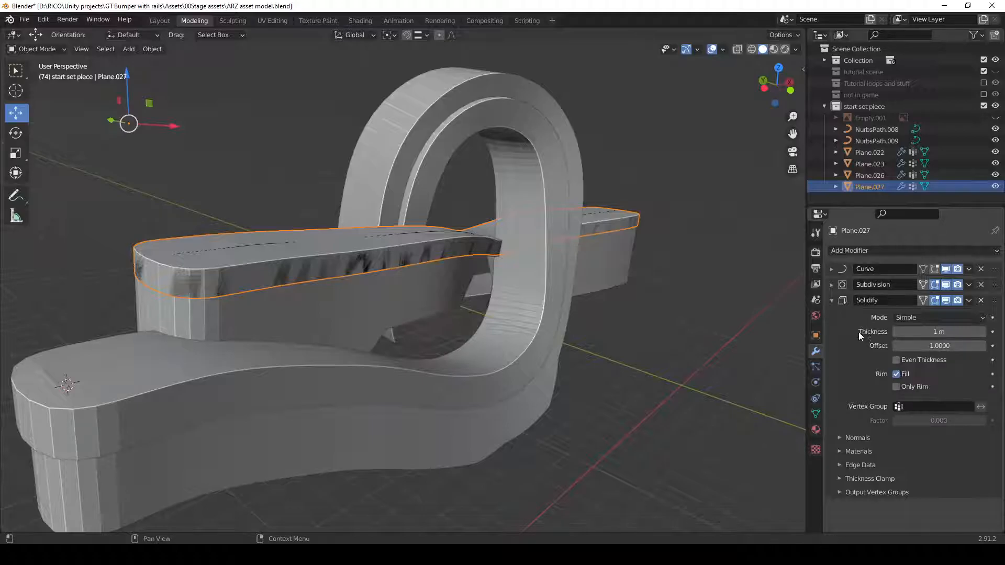
- Add a Displace modifier with midlevel 0.8 to the copy of the straighter track
click(832, 301)
click(870, 250)
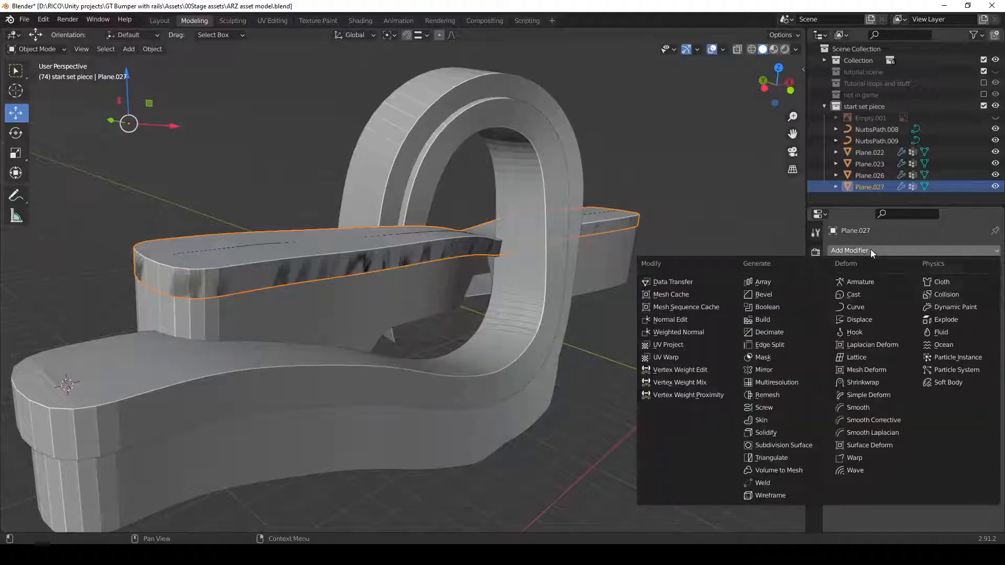
click(868, 318)
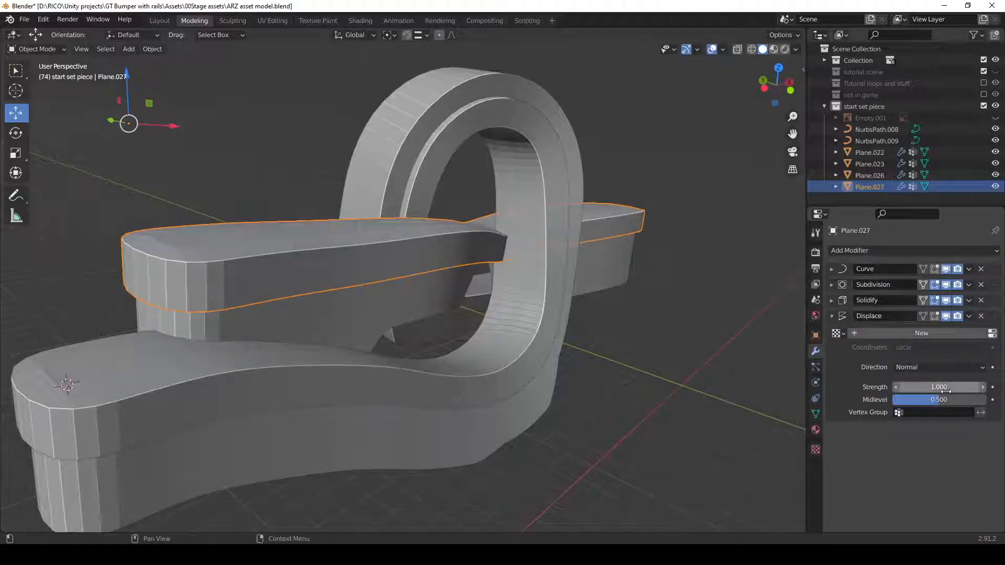
drag(937, 401, 972, 401)
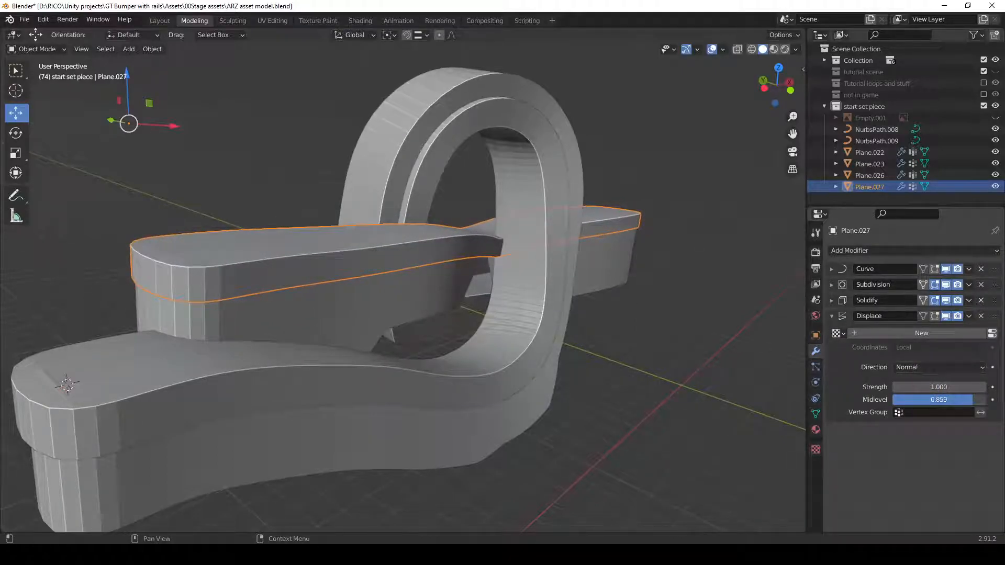
click(946, 402)
text(0.8)
key(Return)
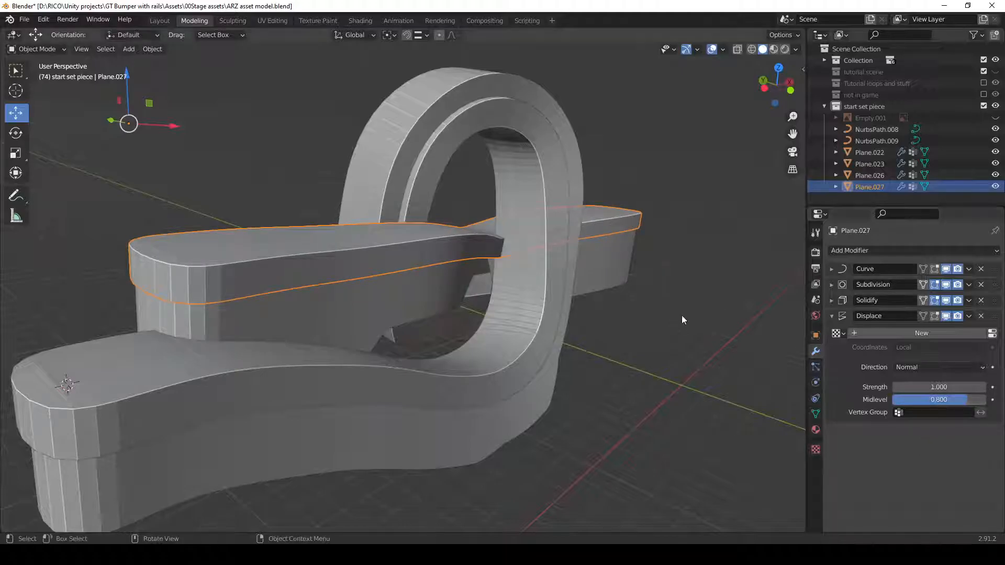
click(632, 299)
middle_drag(632, 299, 474, 293)
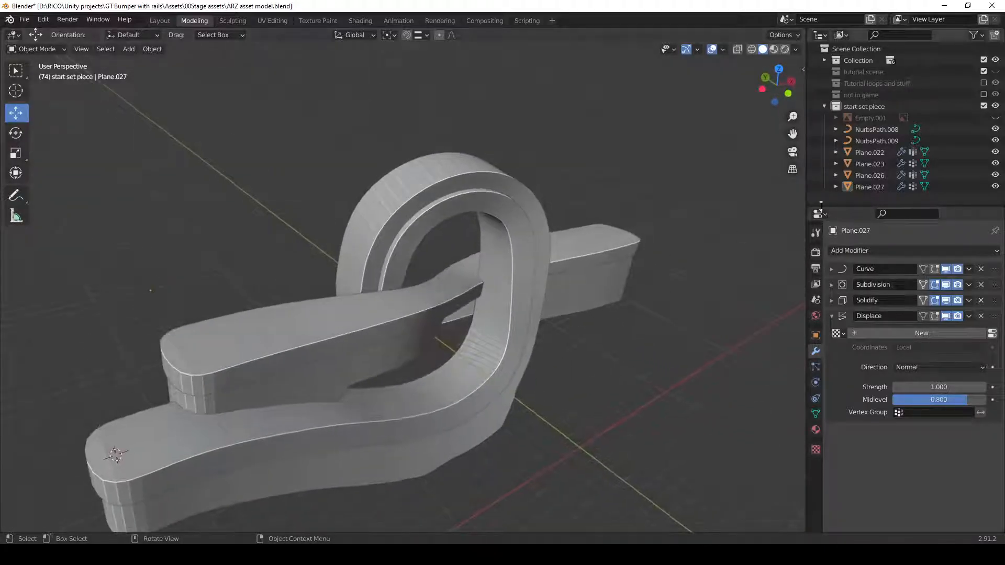
- Move the far-end control points of NurbsPath.009 about 1.67 m along Y, using connected smooth proportional editing with a size of about 19.2
click(877, 143)
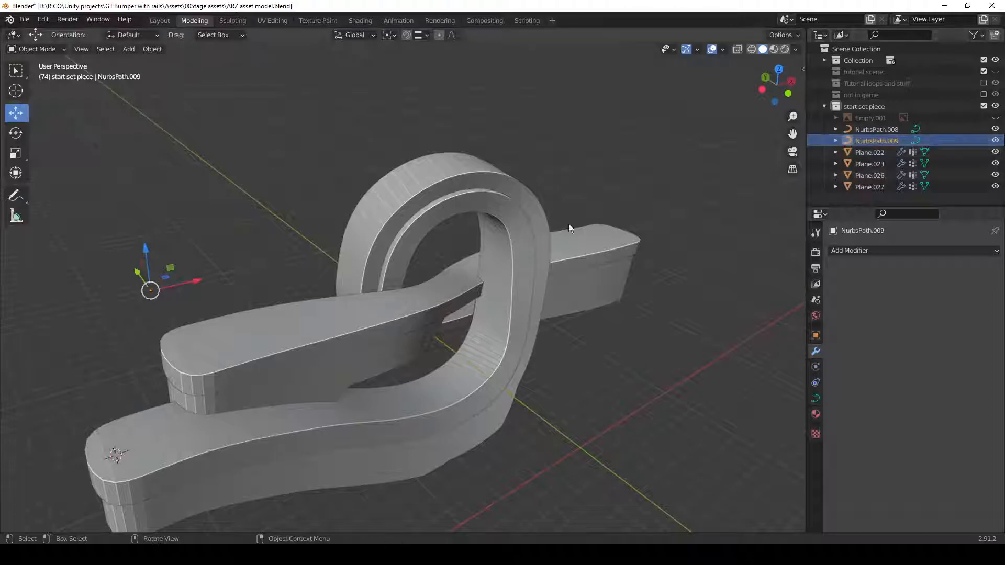
key(Tab)
middle_drag(459, 295, 352, 330)
drag(347, 329, 387, 491)
middle_drag(388, 491, 578, 363)
drag(579, 368, 584, 349)
key(ctrl+z)
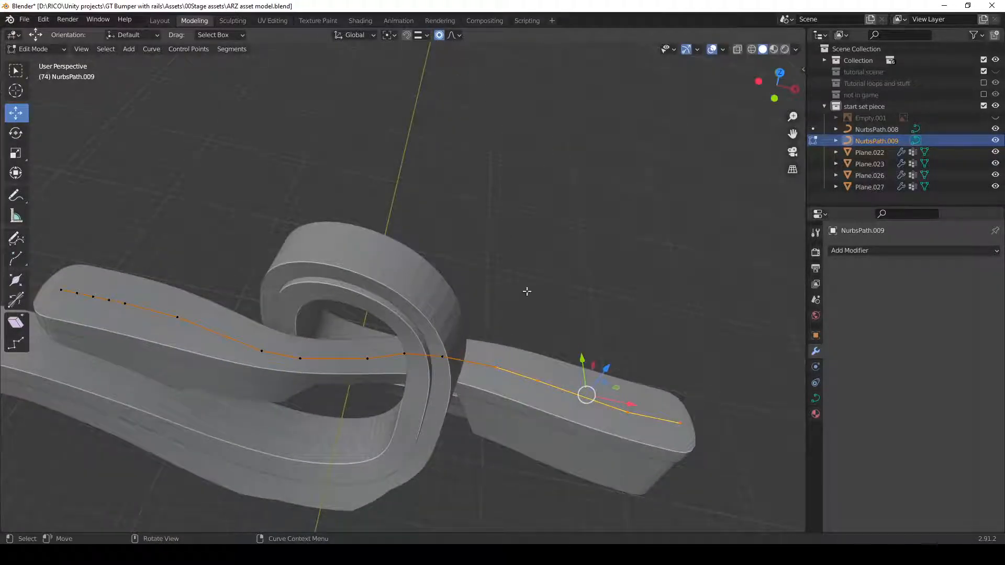
drag(583, 360, 586, 350)
scroll(586, 349, up, 15)
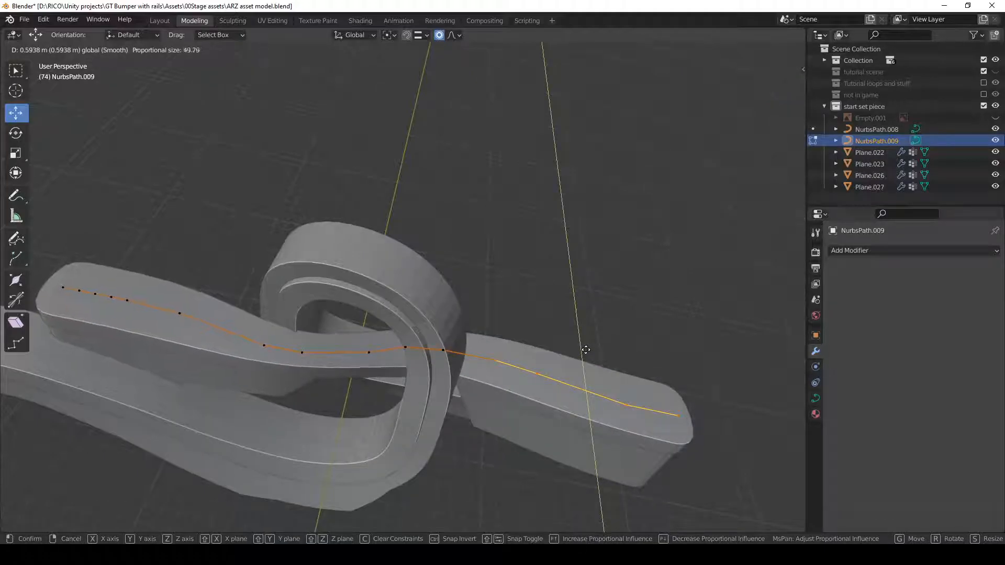
drag(585, 349, 584, 370)
- Deselect the path points and examine the reshaped track and the loop from several angles
middle_drag(549, 373, 548, 374)
middle_drag(379, 332, 464, 283)
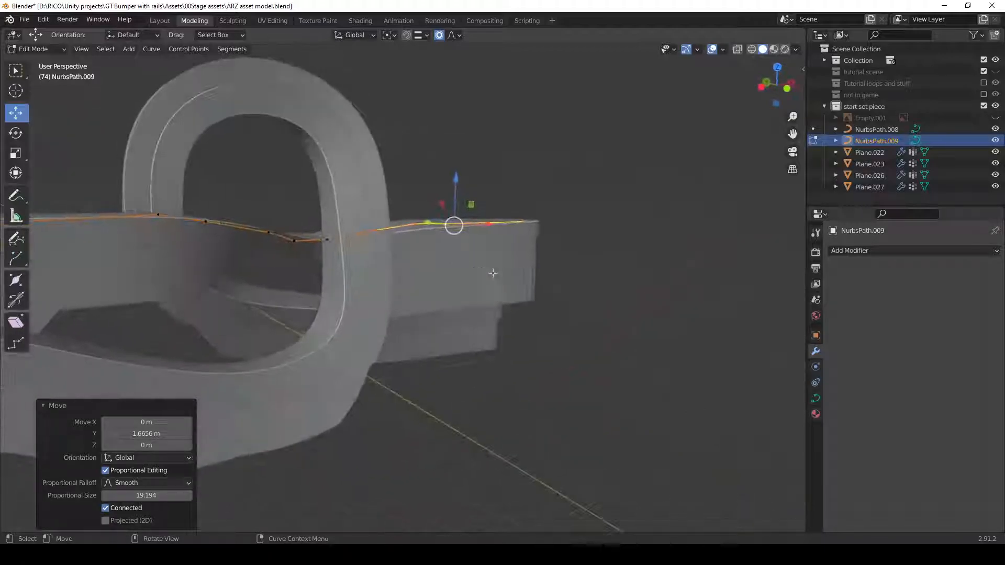
middle_drag(459, 241, 276, 257)
middle_drag(437, 204, 69, 331)
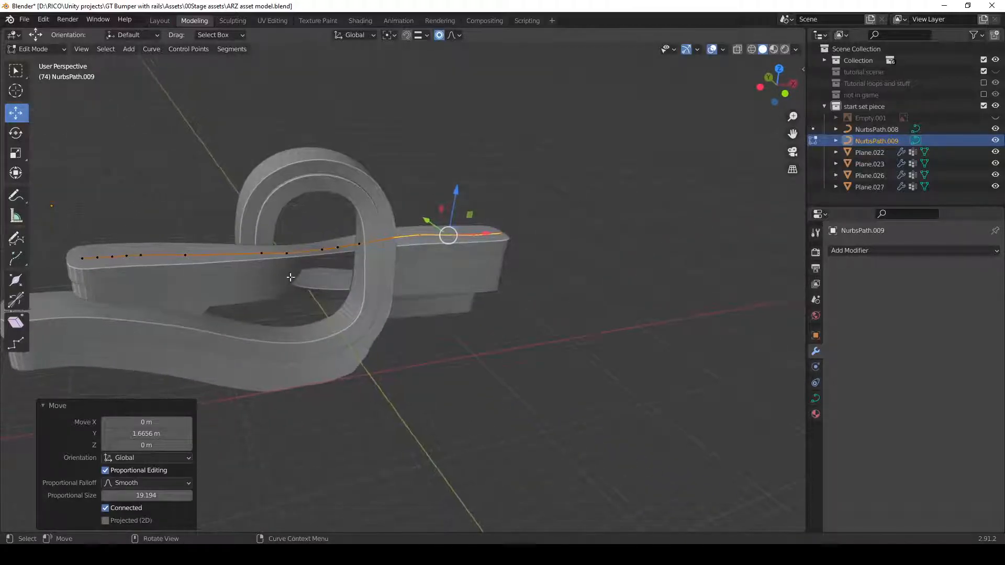
middle_drag(293, 333, 305, 333)
middle_drag(230, 291, 447, 296)
click(503, 311)
scroll(503, 312, down, 1)
middle_drag(503, 312, 464, 326)
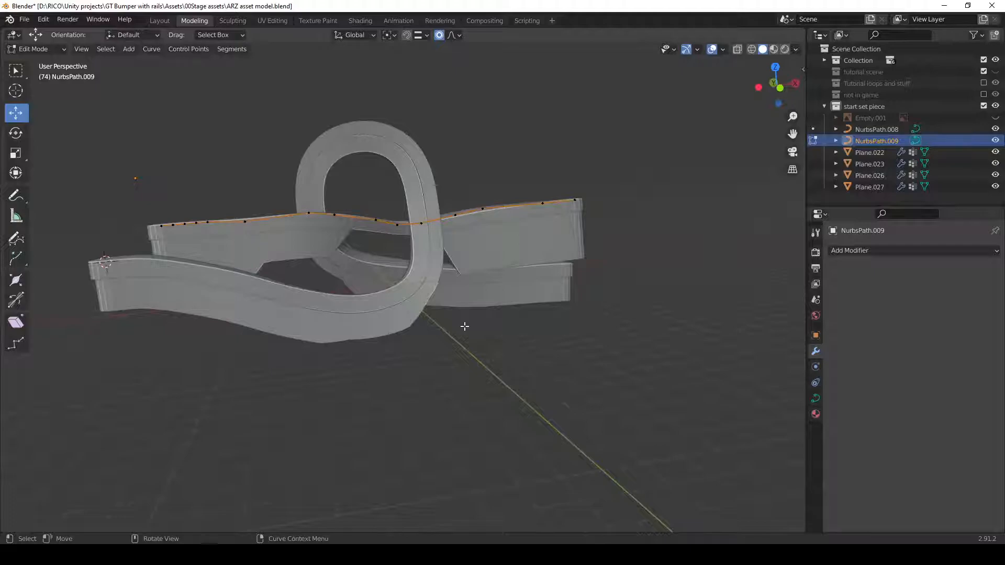
middle_drag(464, 326, 471, 294)
scroll(430, 304, down, 2)
click(996, 118)
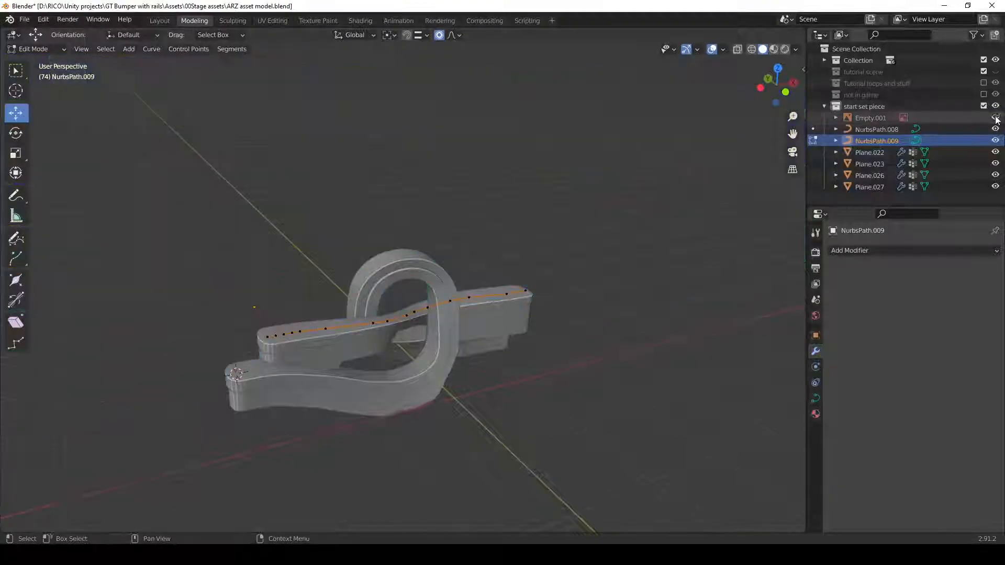
click(995, 118)
drag(298, 261, 517, 418)
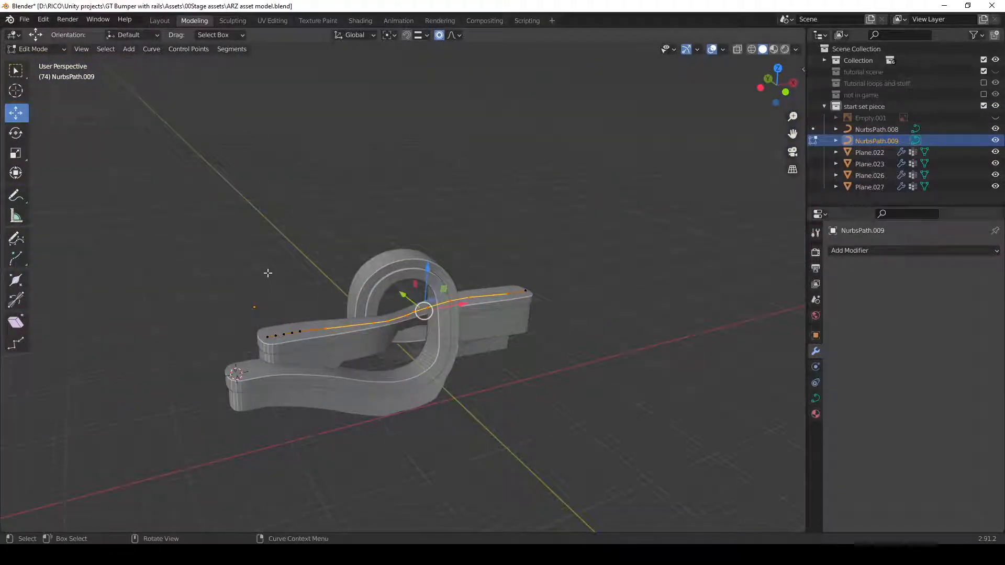
- Leave curve editing, hide all path curves and track planes, and show the Empty.001 reference image
key(Tab)
drag(269, 224, 581, 483)
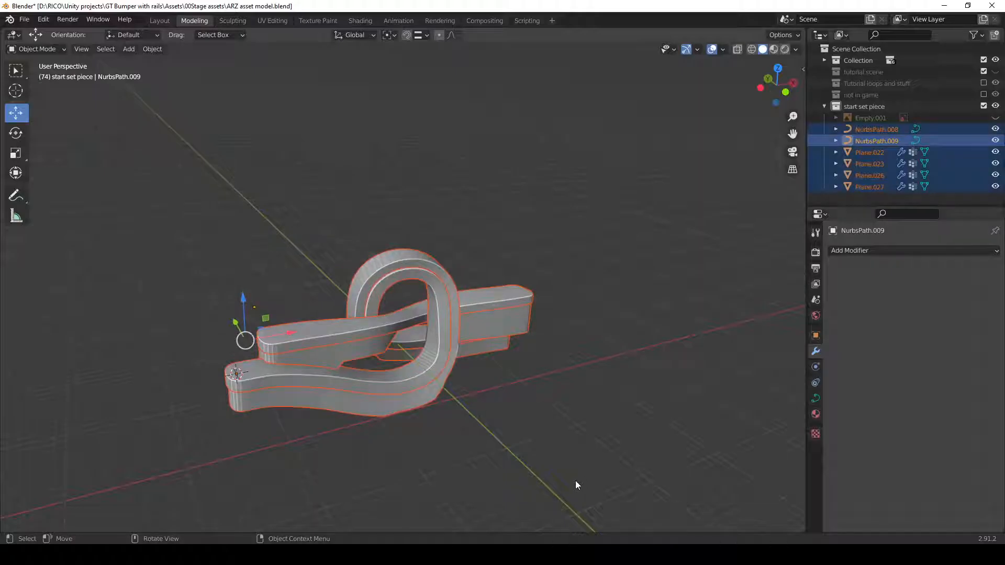
key(h)
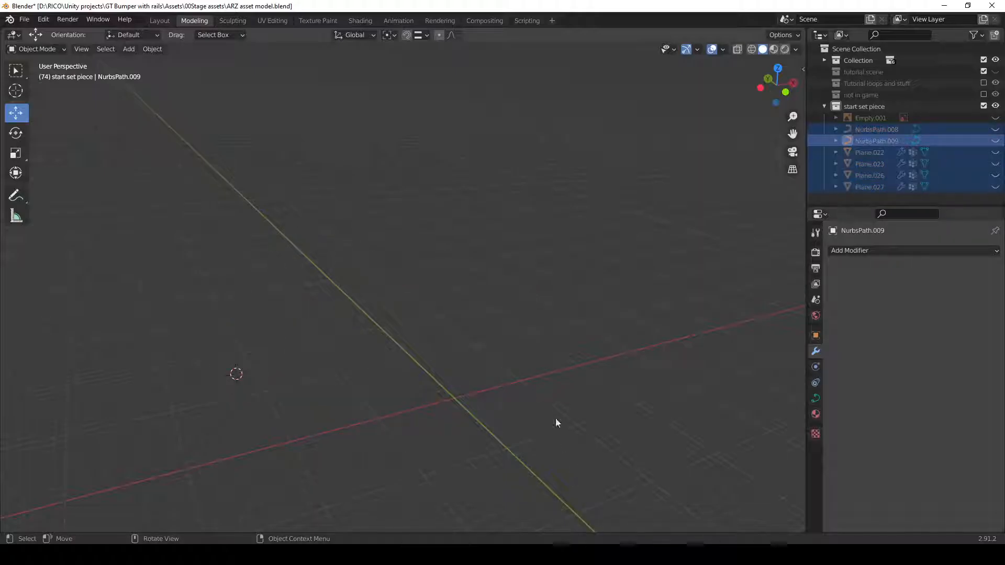
click(996, 118)
- Examine the Aquatic Ruin Zone Act 1 reference map along its length, including its platforms, loops and far end
middle_drag(536, 297, 222, 304)
scroll(535, 296, down, 2)
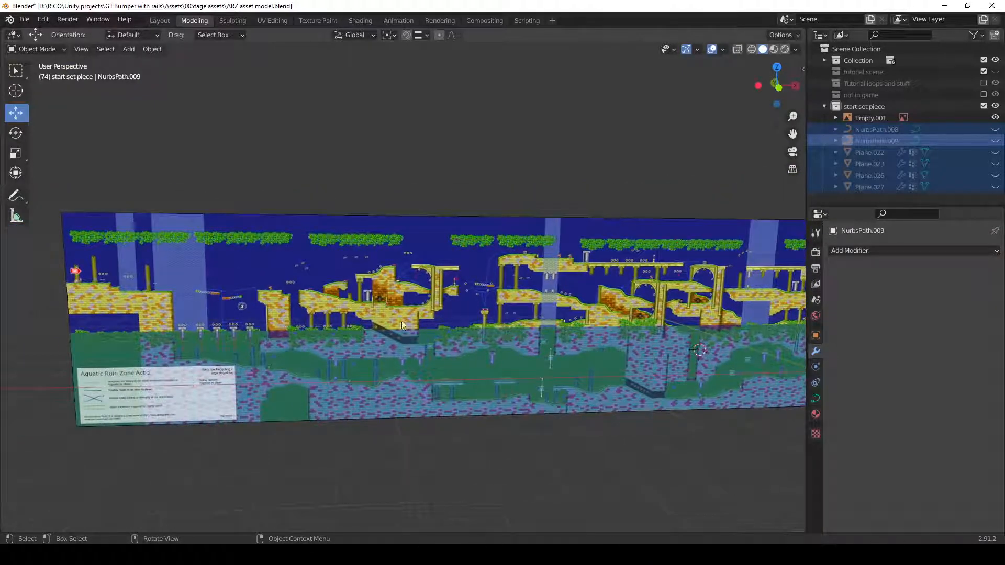
scroll(392, 323, up, 5)
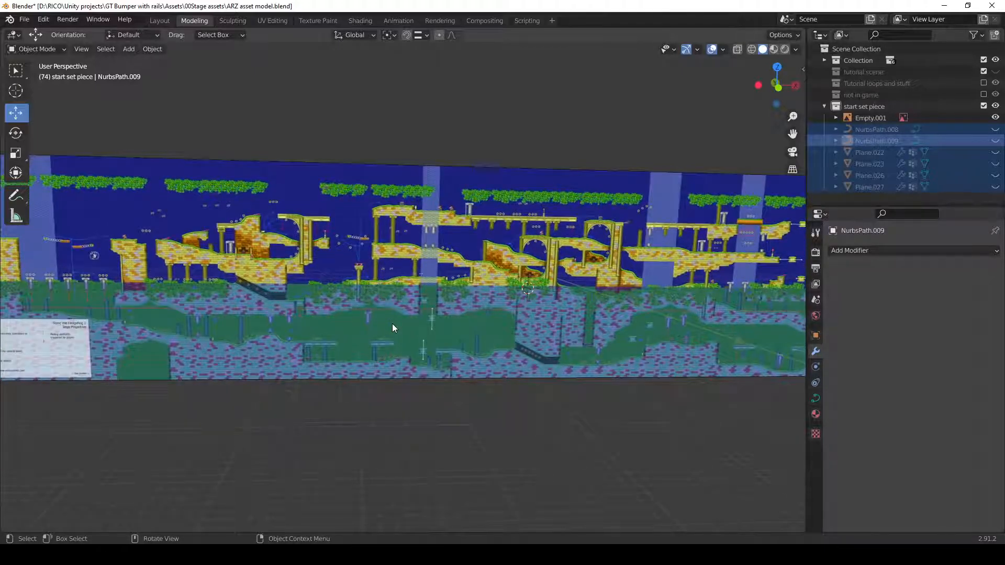
scroll(391, 323, up, 3)
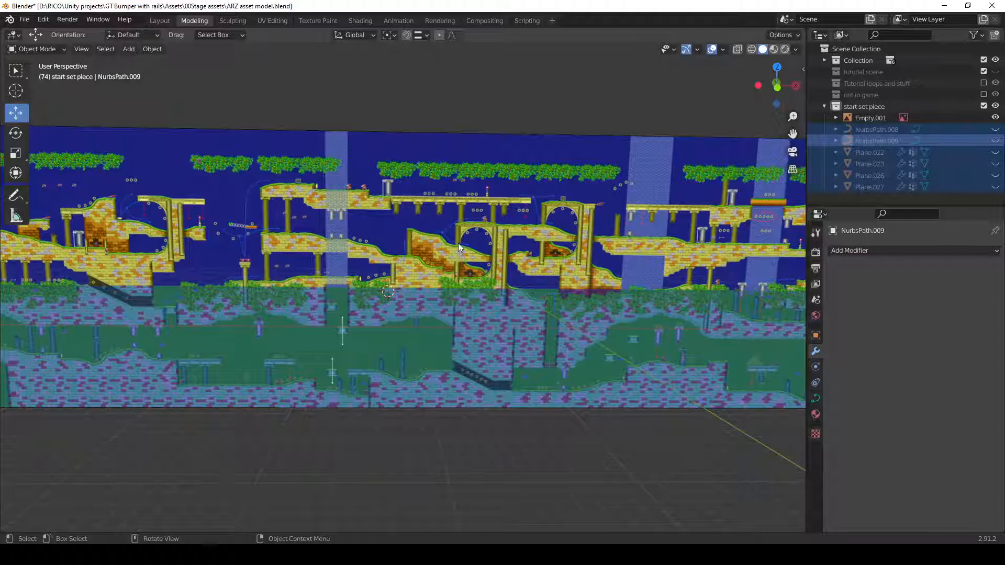
middle_drag(507, 284, 504, 285)
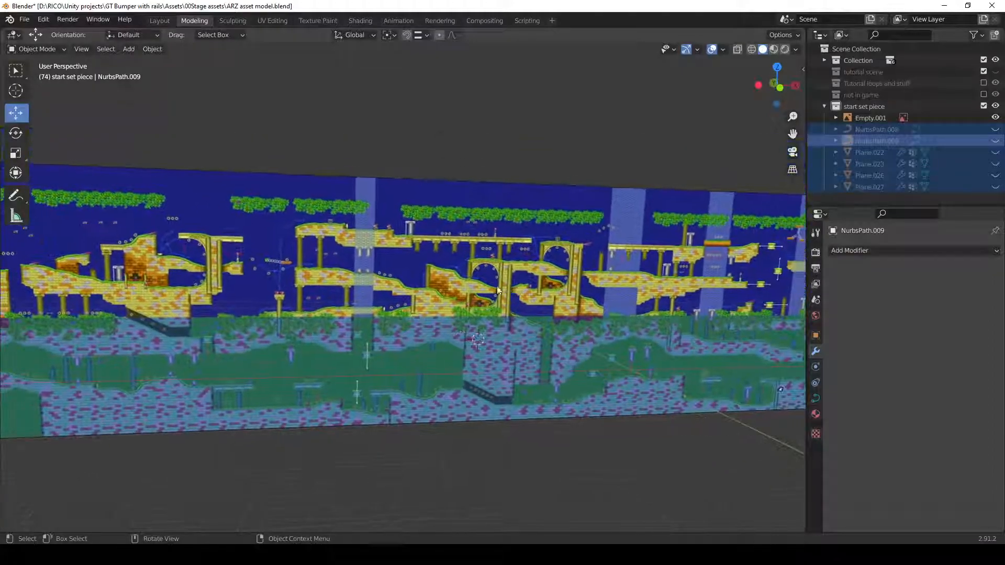
middle_drag(473, 248, 429, 361)
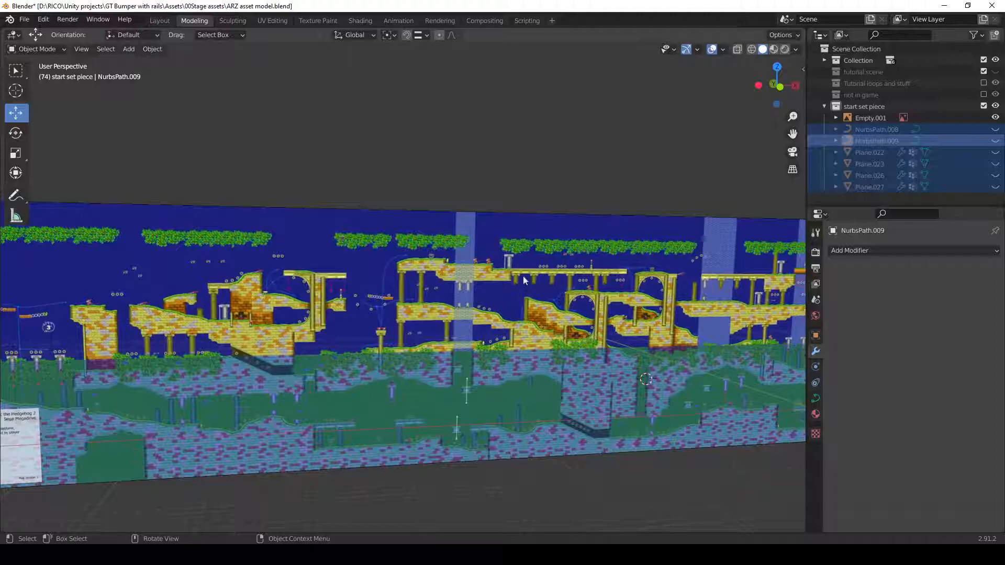
middle_drag(506, 334, 361, 350)
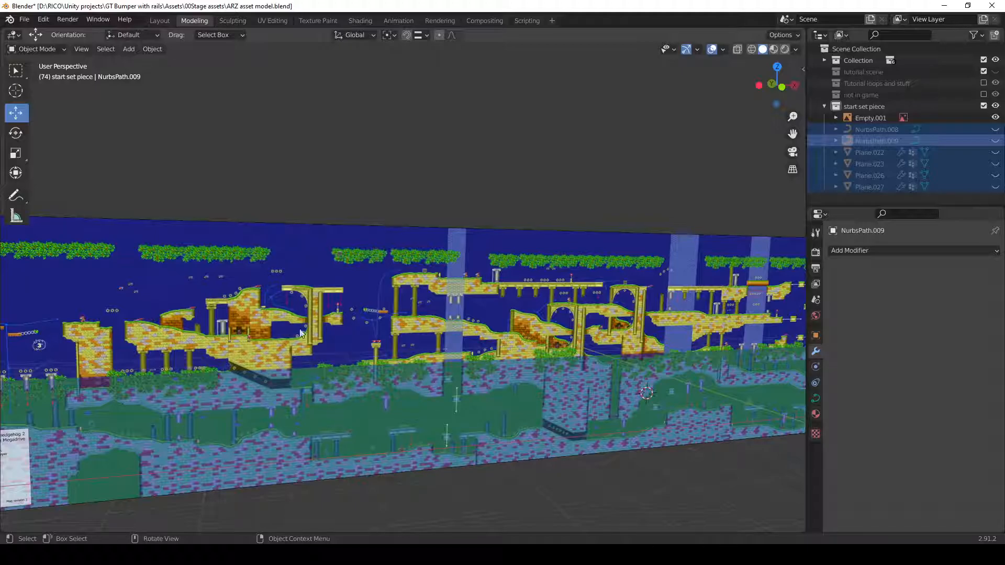
middle_drag(259, 313, 257, 245)
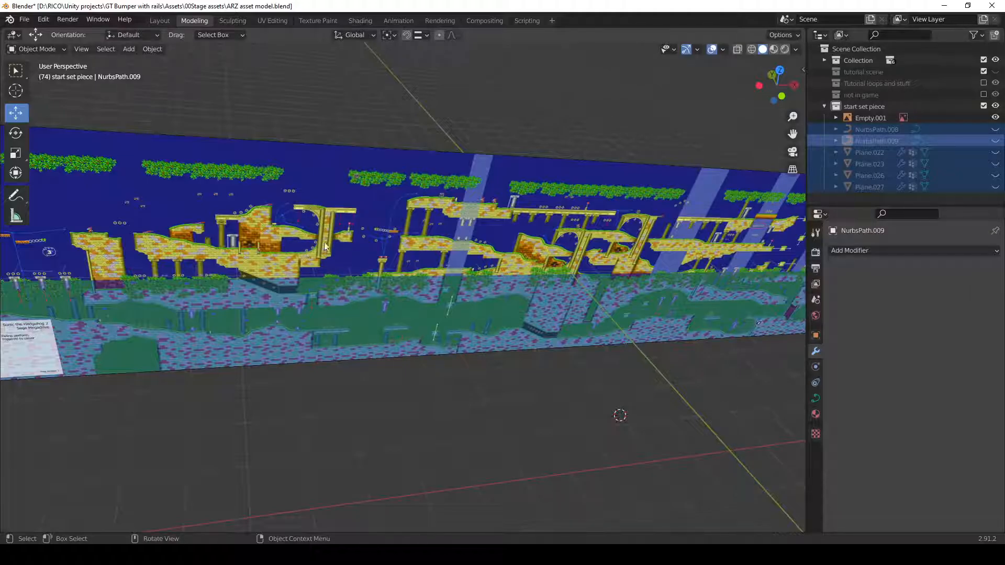
middle_drag(284, 224, 290, 297)
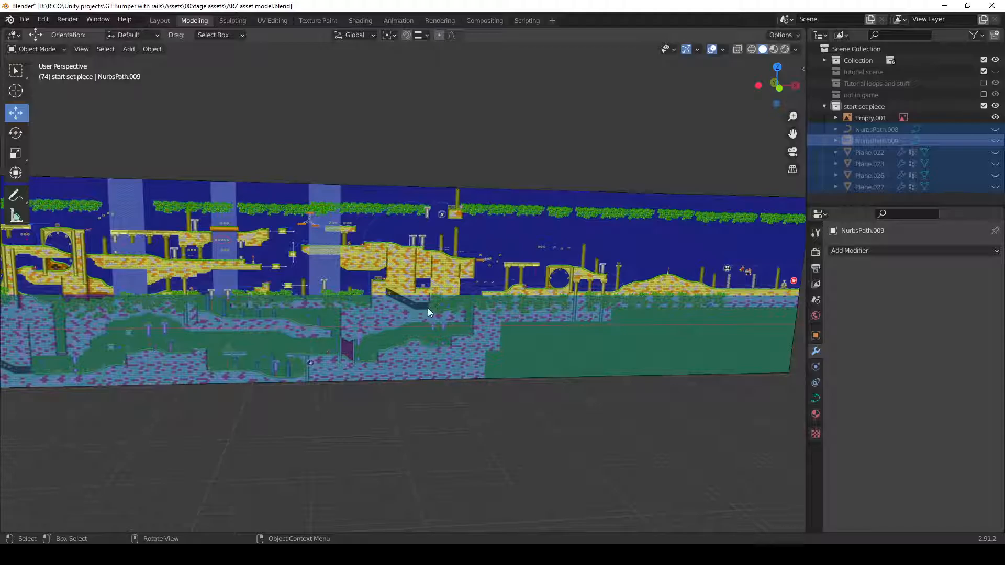
middle_drag(428, 309, 281, 290)
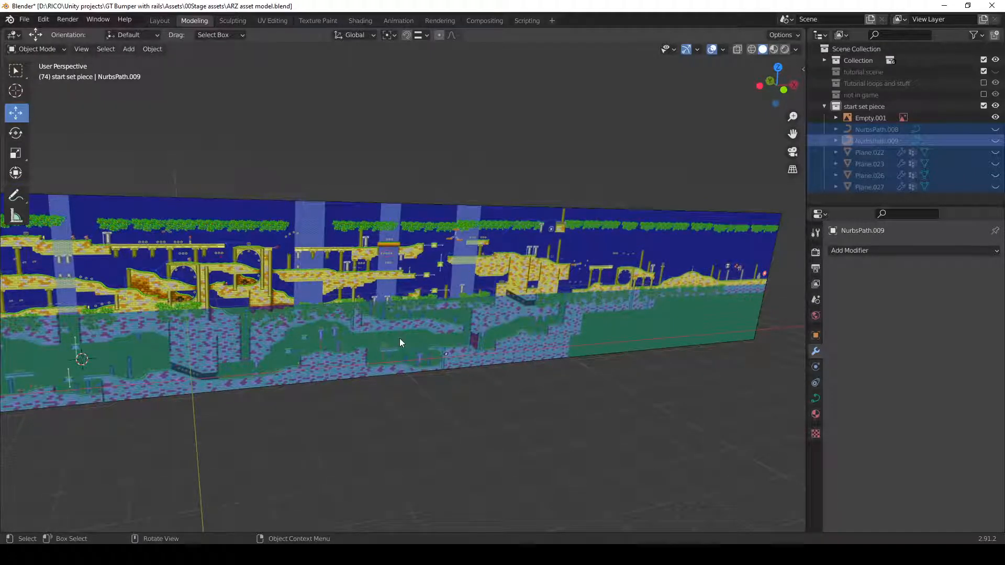
- Select the Empty.001 reference map and examine its far-end section up close, including the circular loop, columns and hill
scroll(400, 339, up, 5)
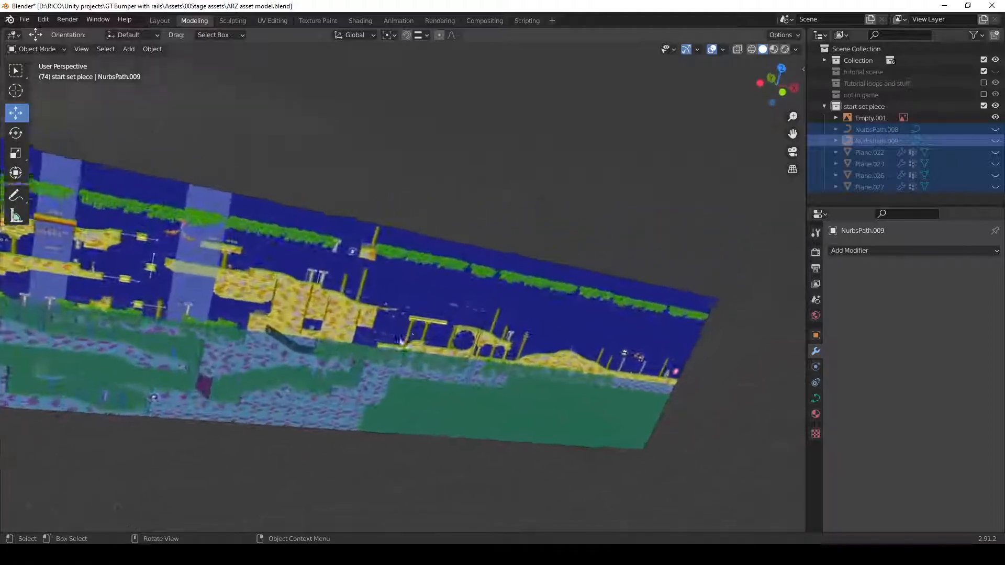
shift+middle_drag(400, 343, 450, 429)
click(418, 432)
key(KP_Decimal)
scroll(450, 429, up, 5)
scroll(450, 435, up, 8)
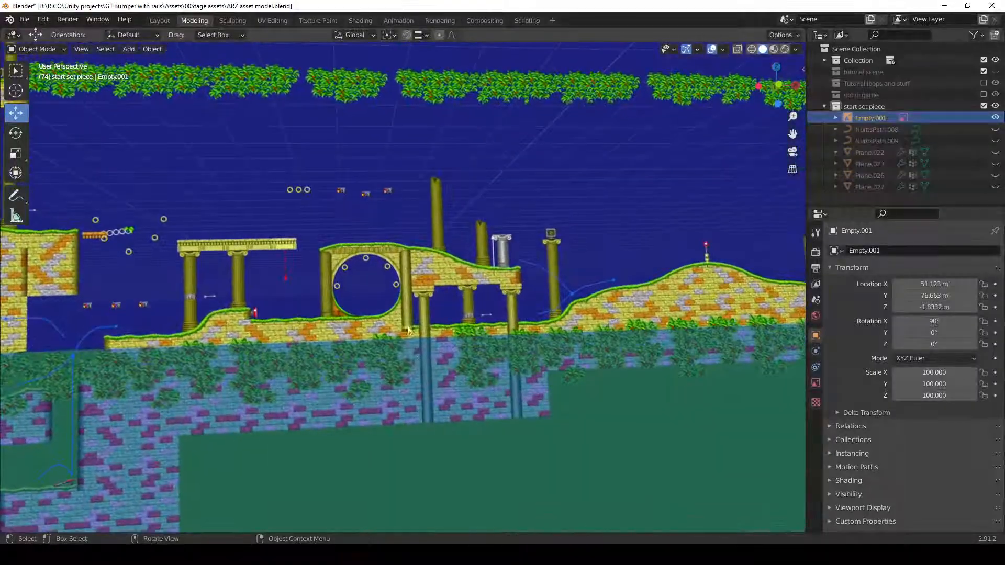
middle_drag(382, 323, 270, 321)
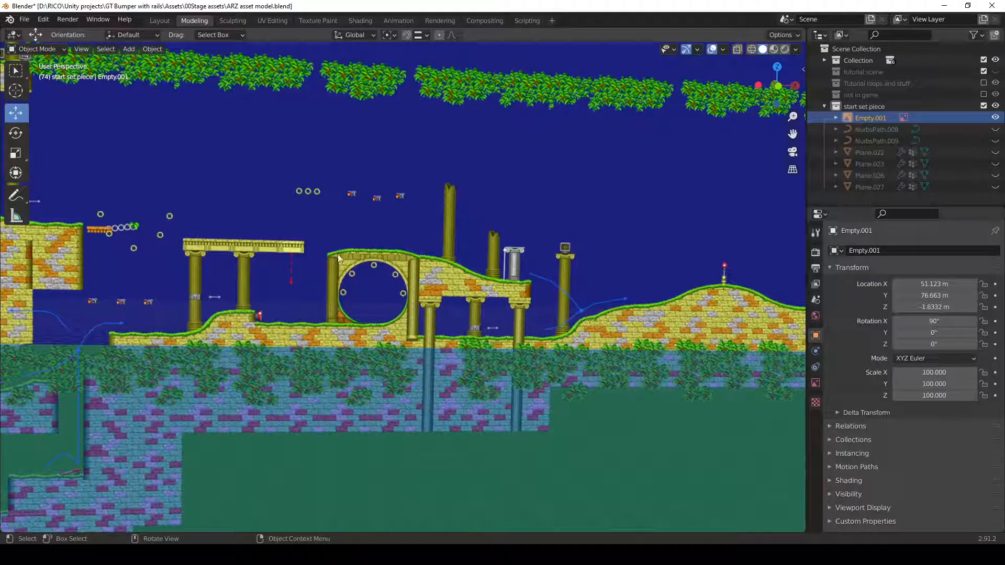
middle_drag(387, 299, 351, 359)
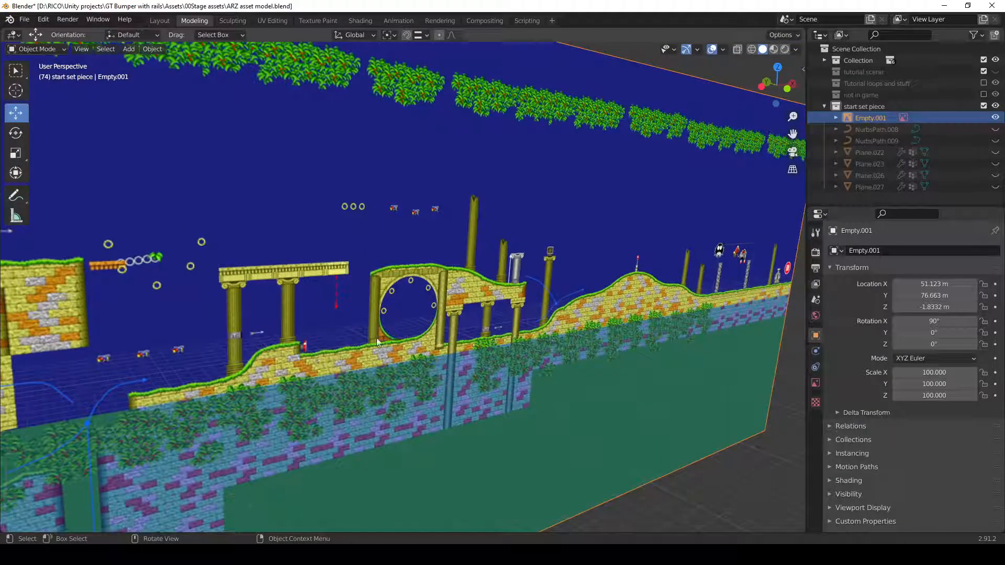
middle_drag(411, 293, 382, 341)
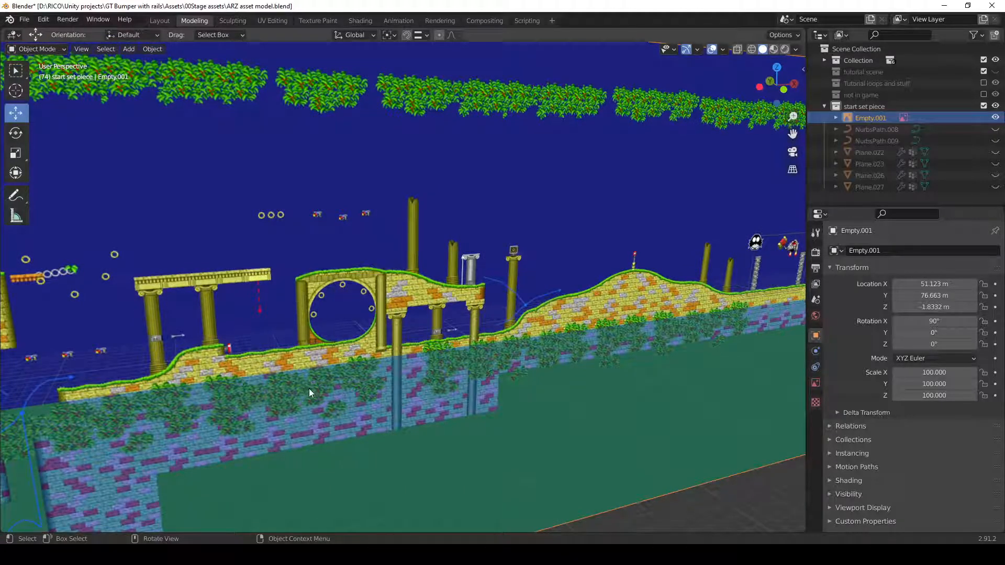
- Examine the reference map from its far-end section back across the middle platforms and out to its full length
scroll(347, 373, down, 6)
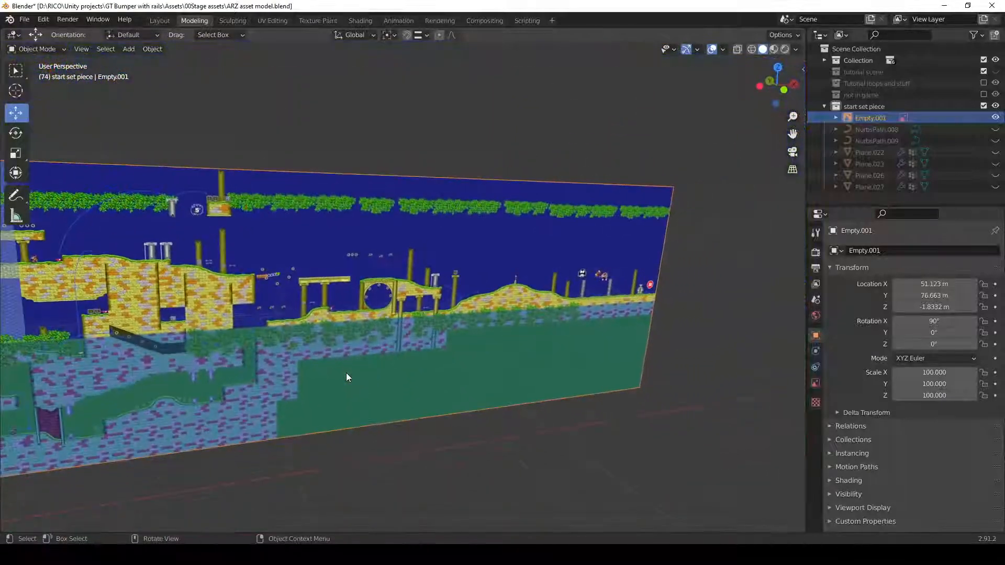
scroll(346, 373, up, 4)
shift+middle_drag(358, 398, 380, 385)
scroll(379, 382, down, 1)
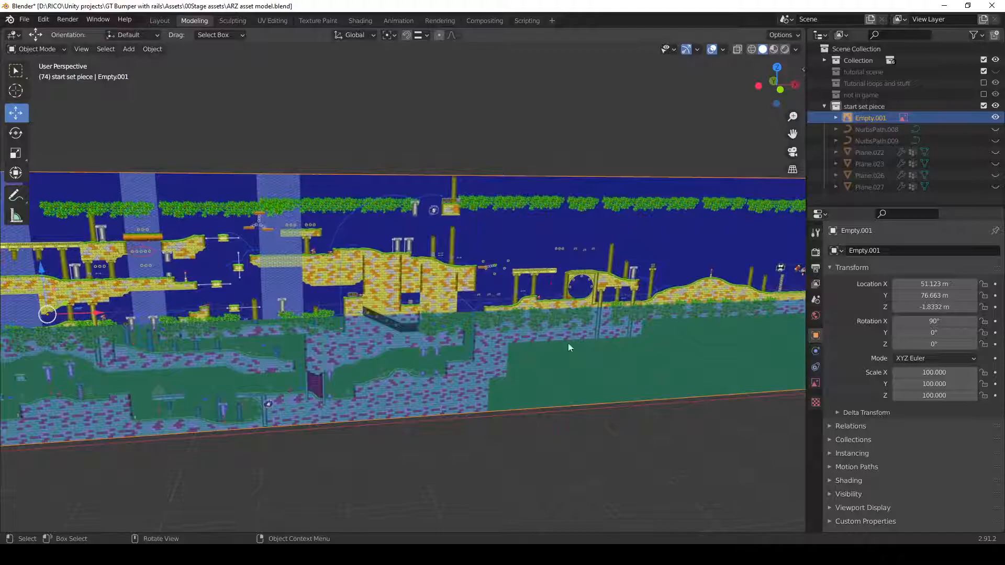
scroll(410, 347, down, 1)
shift+middle_drag(410, 348, 469, 325)
mouse_move(259, 366)
shift+middle_down()
mouse_move(366, 348)
mouse_move(262, 351)
shift+middle_up()
scroll(275, 355, down, 3)
scroll(275, 355, down, 2)
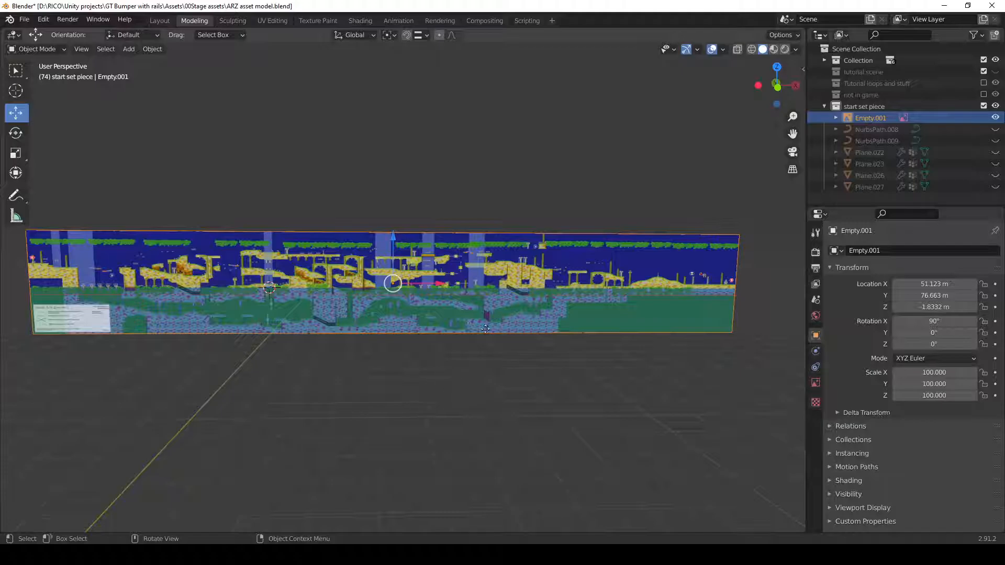
- Unhide all path curves and track planes of the start set piece and inspect the loop track against the reference map
key(ctrl+h)
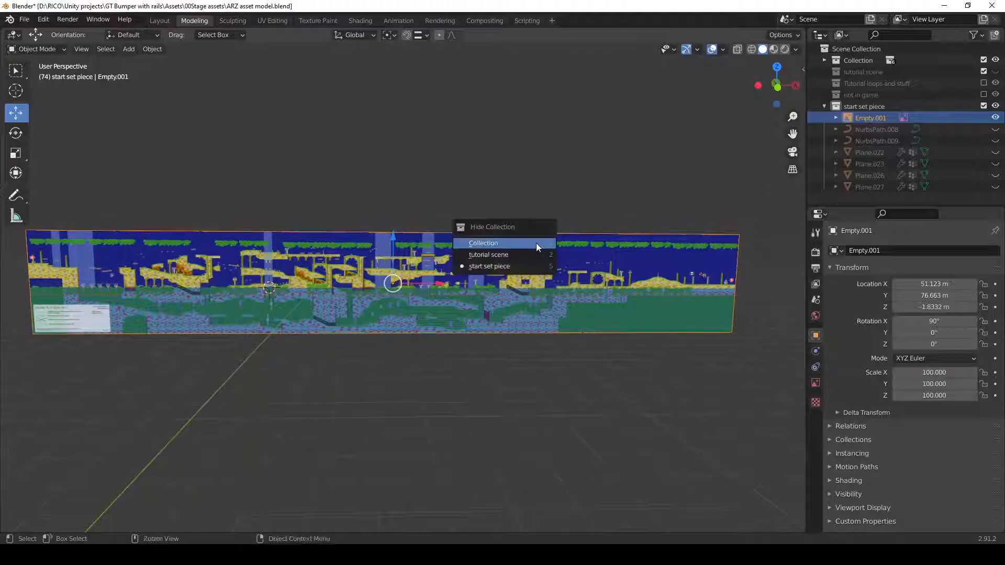
key(Escape)
key(alt+h)
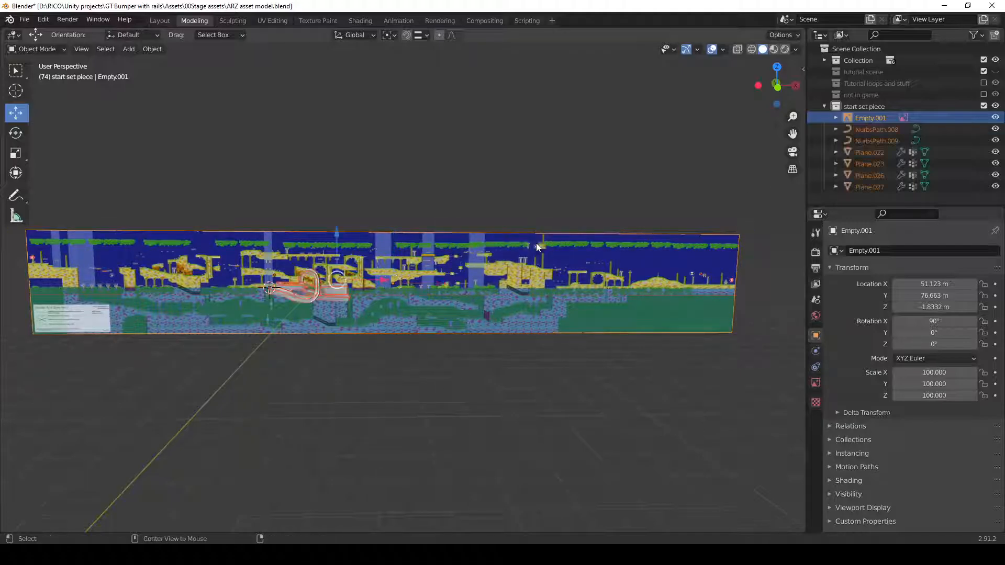
middle_drag(534, 240, 491, 347)
scroll(491, 300, up, 5)
scroll(475, 348, up, 1)
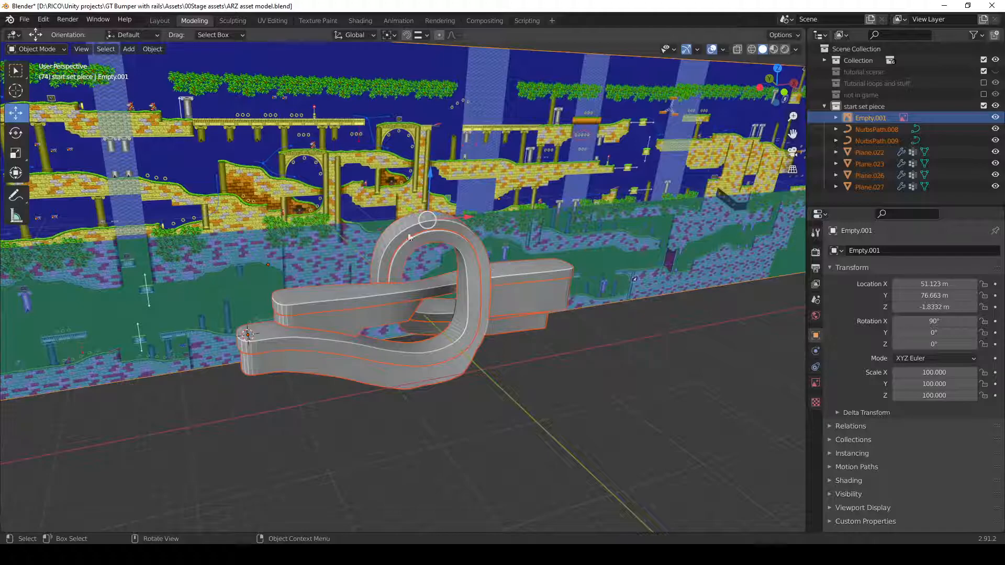
middle_drag(478, 269, 502, 312)
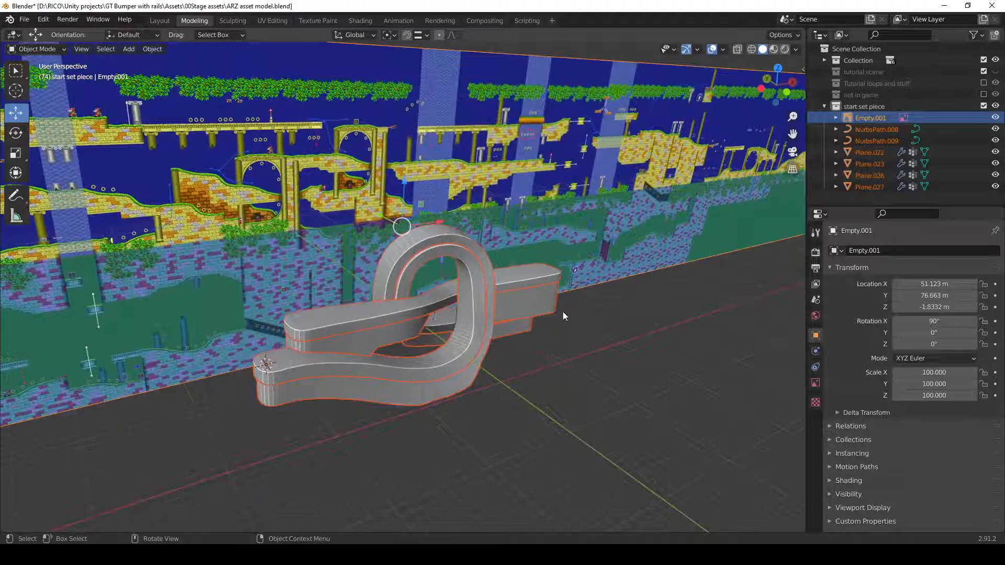